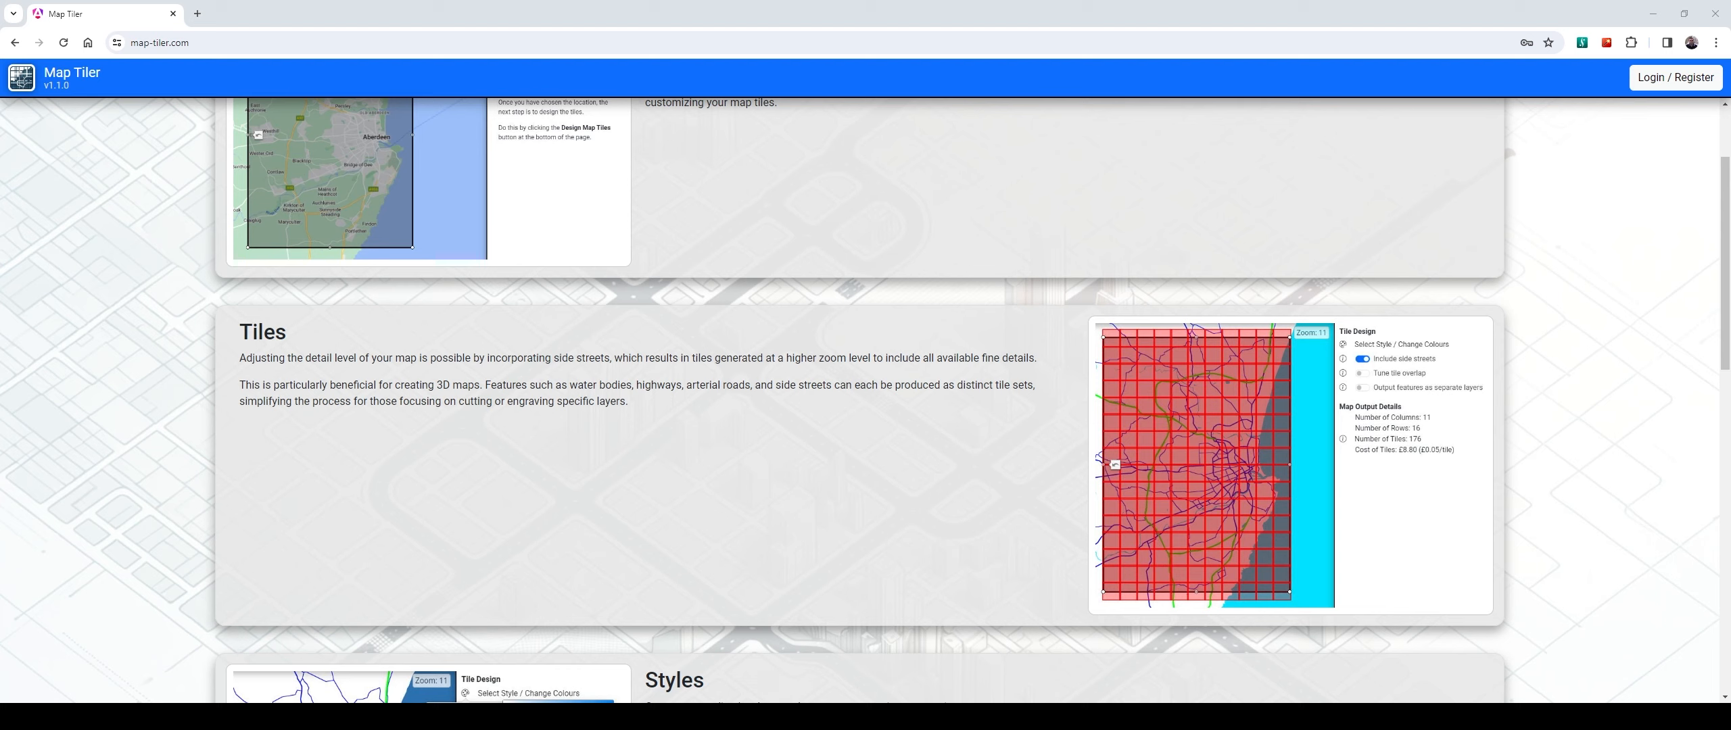
# Log in to the existing account with the saved e-mail address and password
pyautogui.scroll(-1, 866, 400)
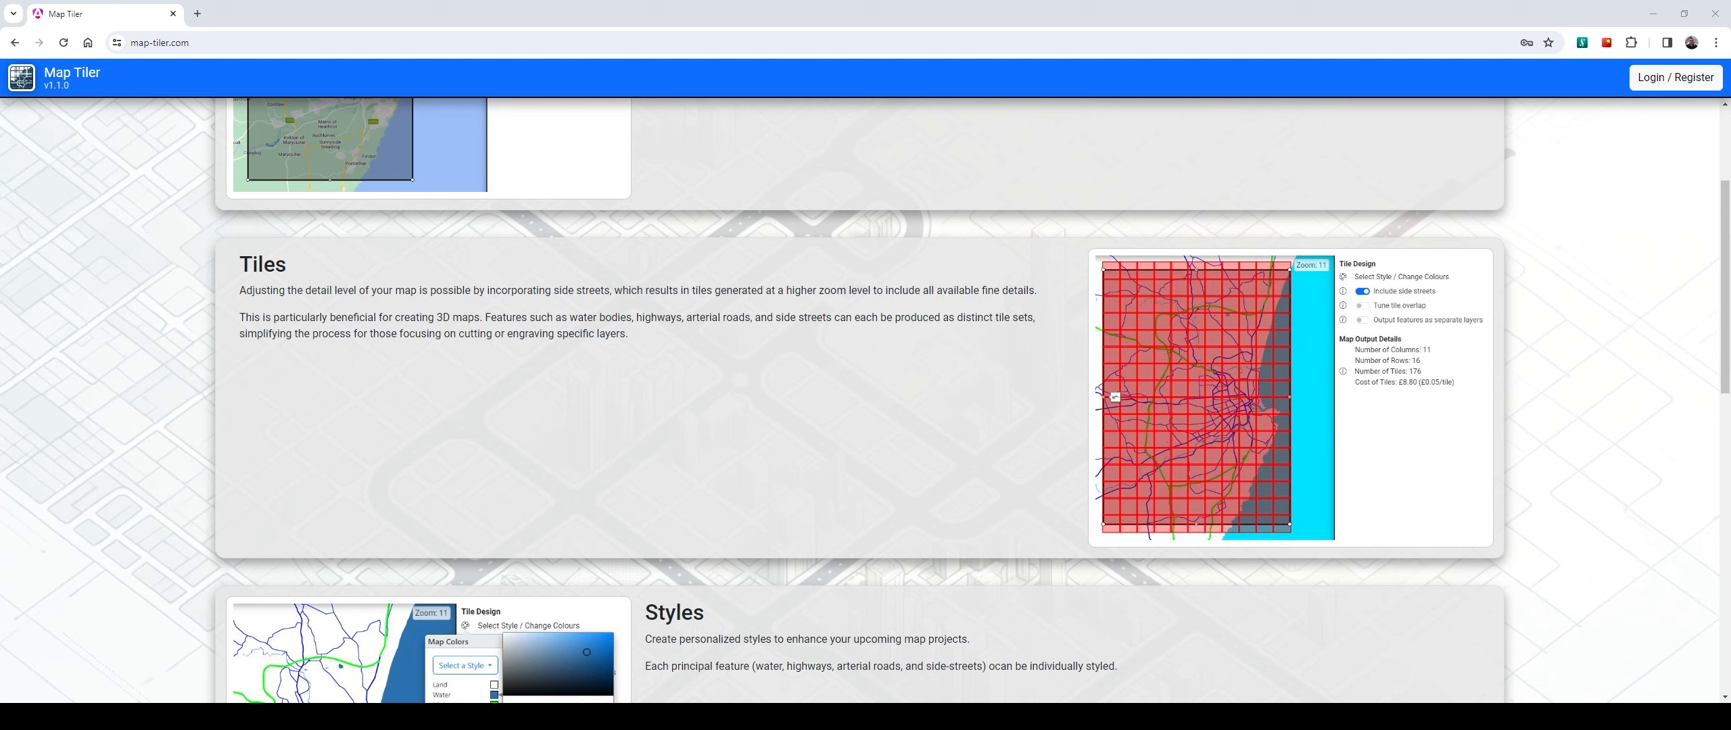
pyautogui.scroll(-2, 865, 399)
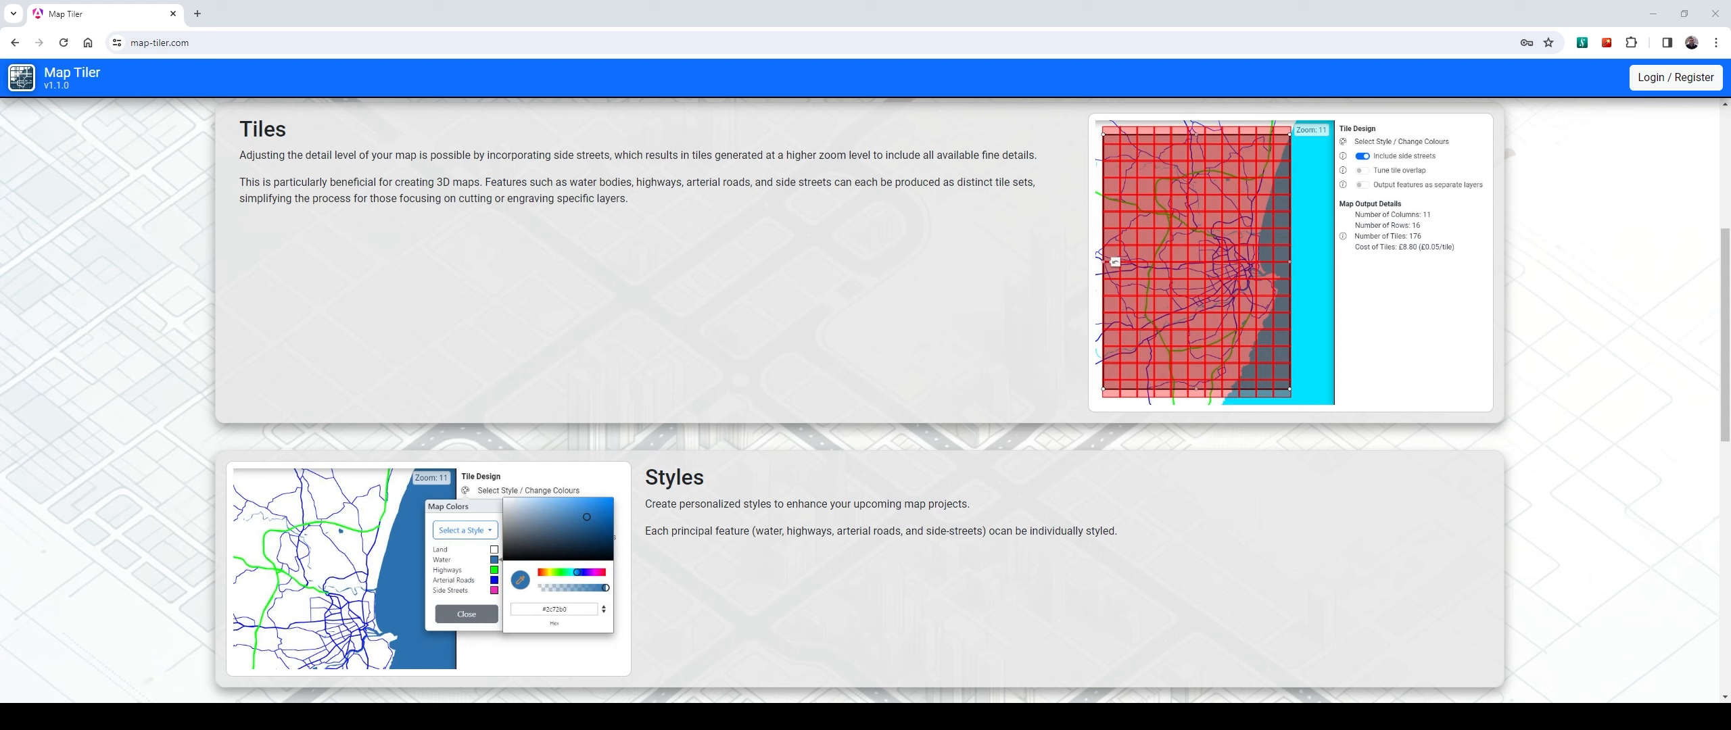
pyautogui.scroll(5, 865, 399)
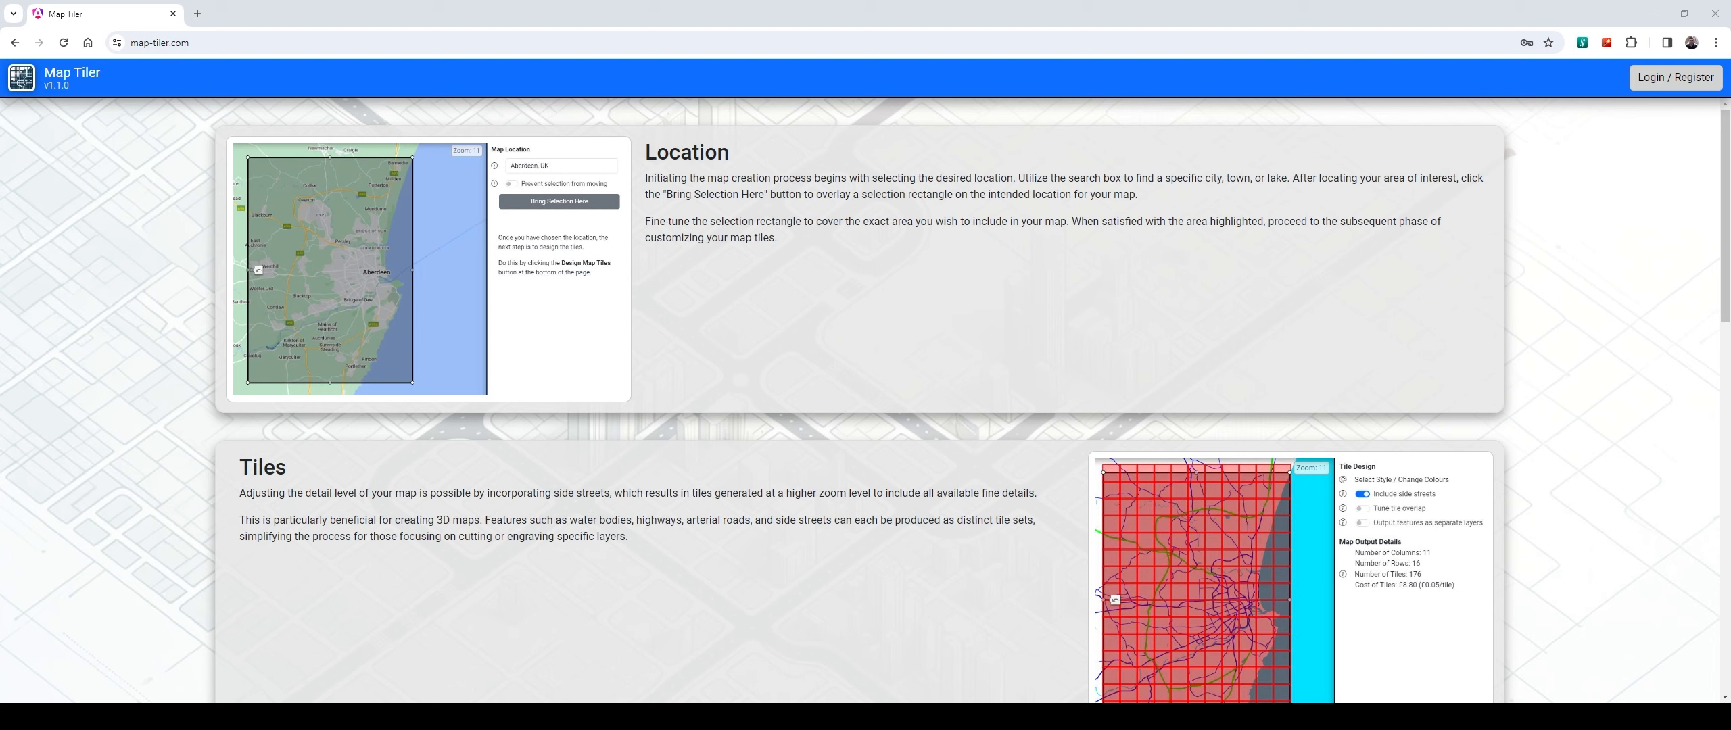
pyautogui.click(1675, 77)
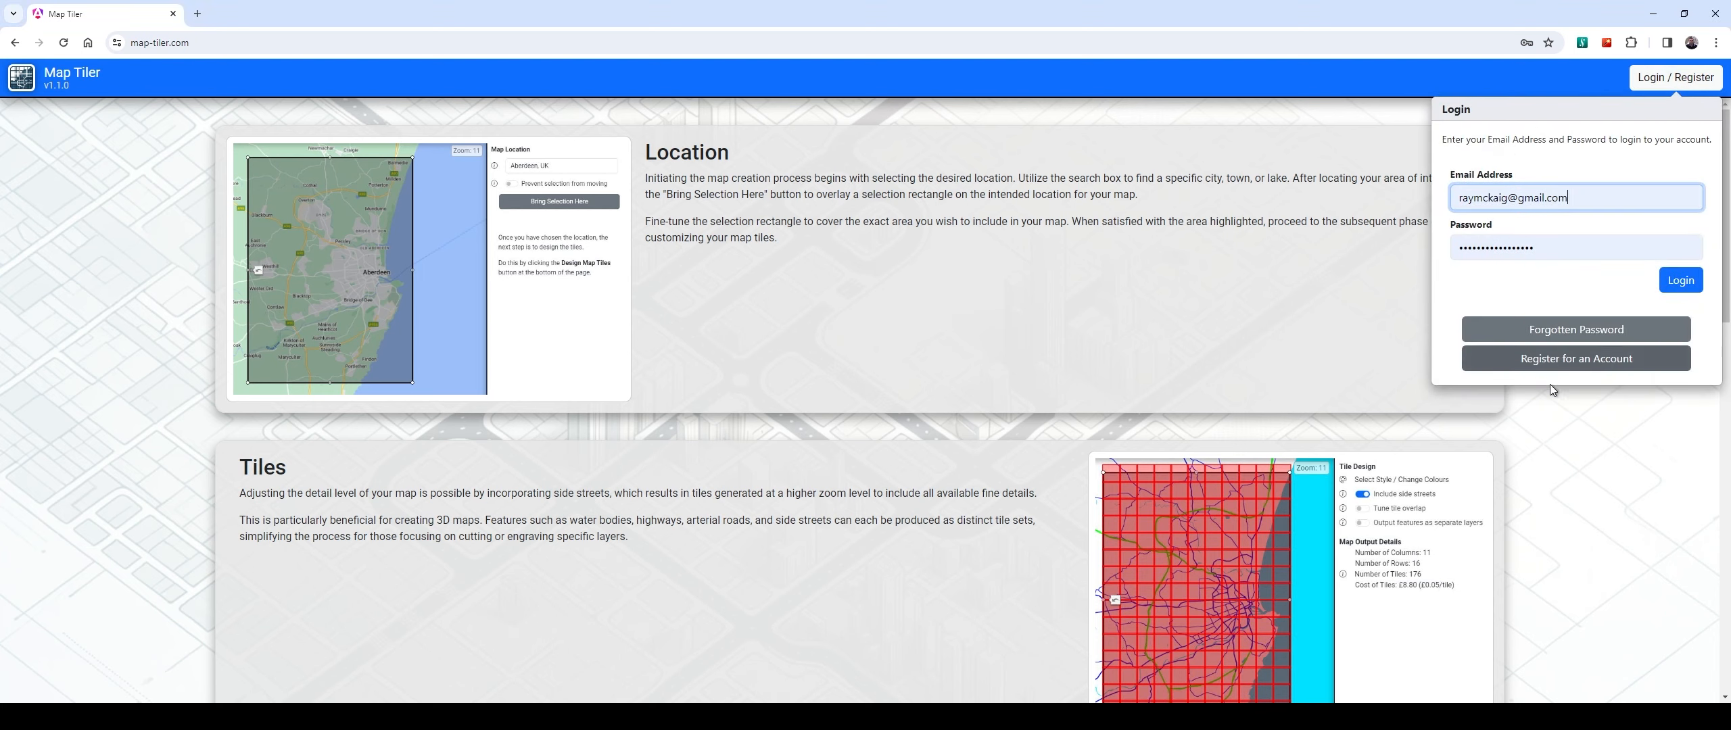
pyautogui.click(1549, 363)
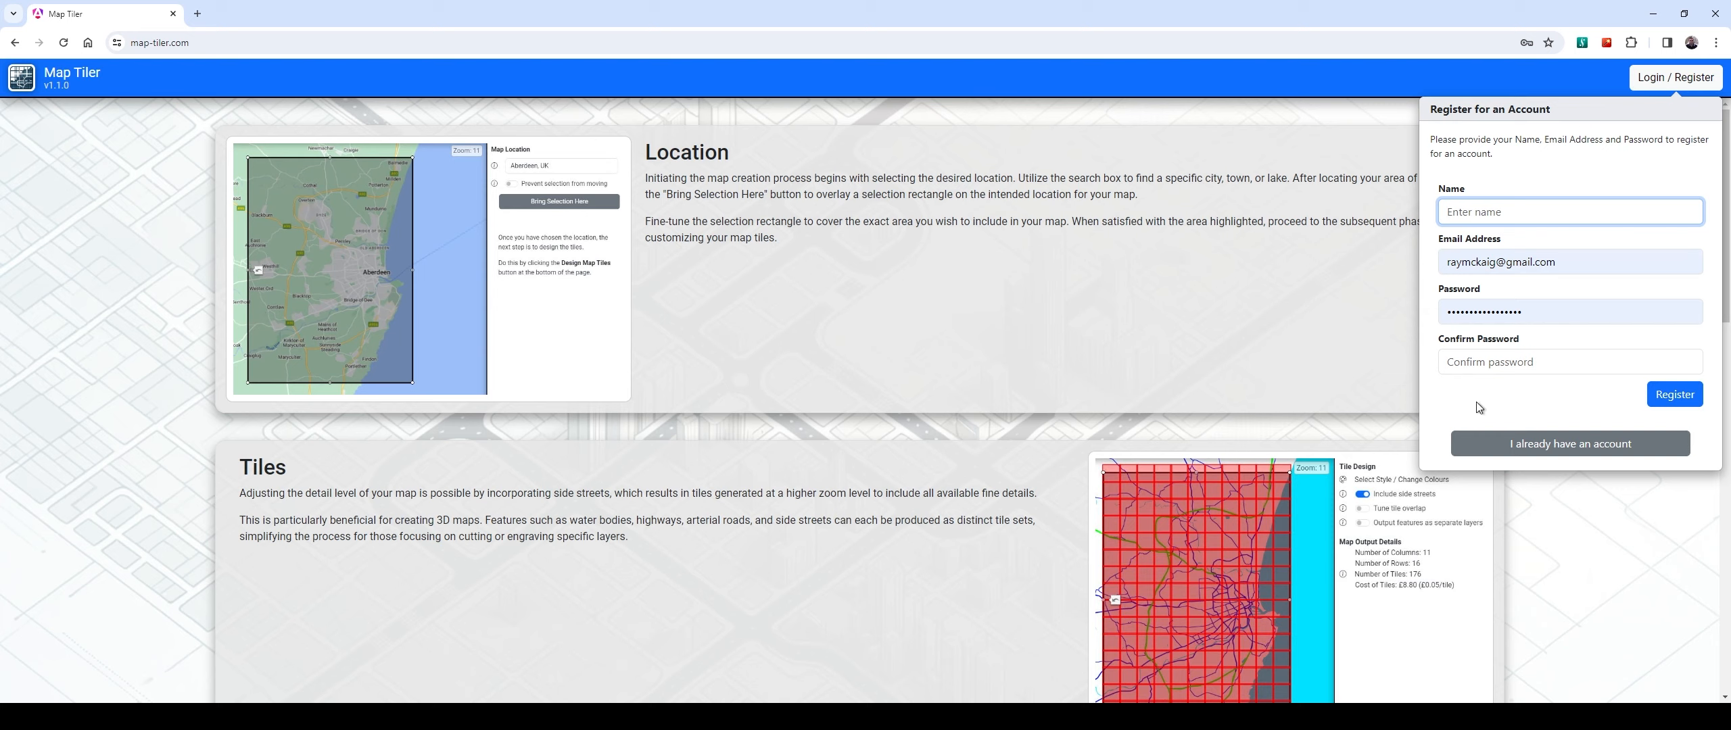
pyautogui.click(1589, 445)
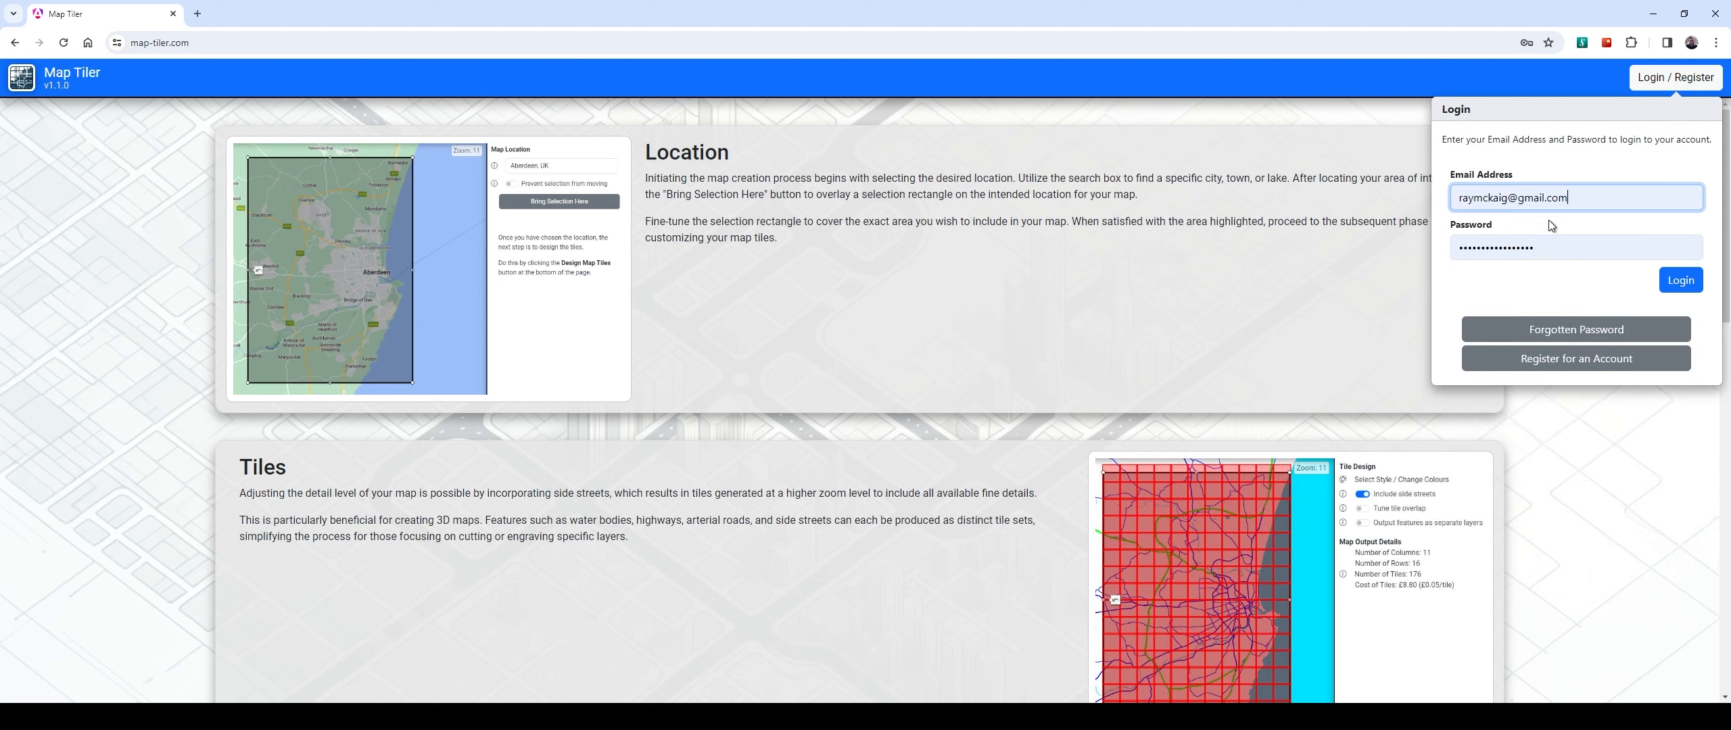
pyautogui.click(1683, 282)
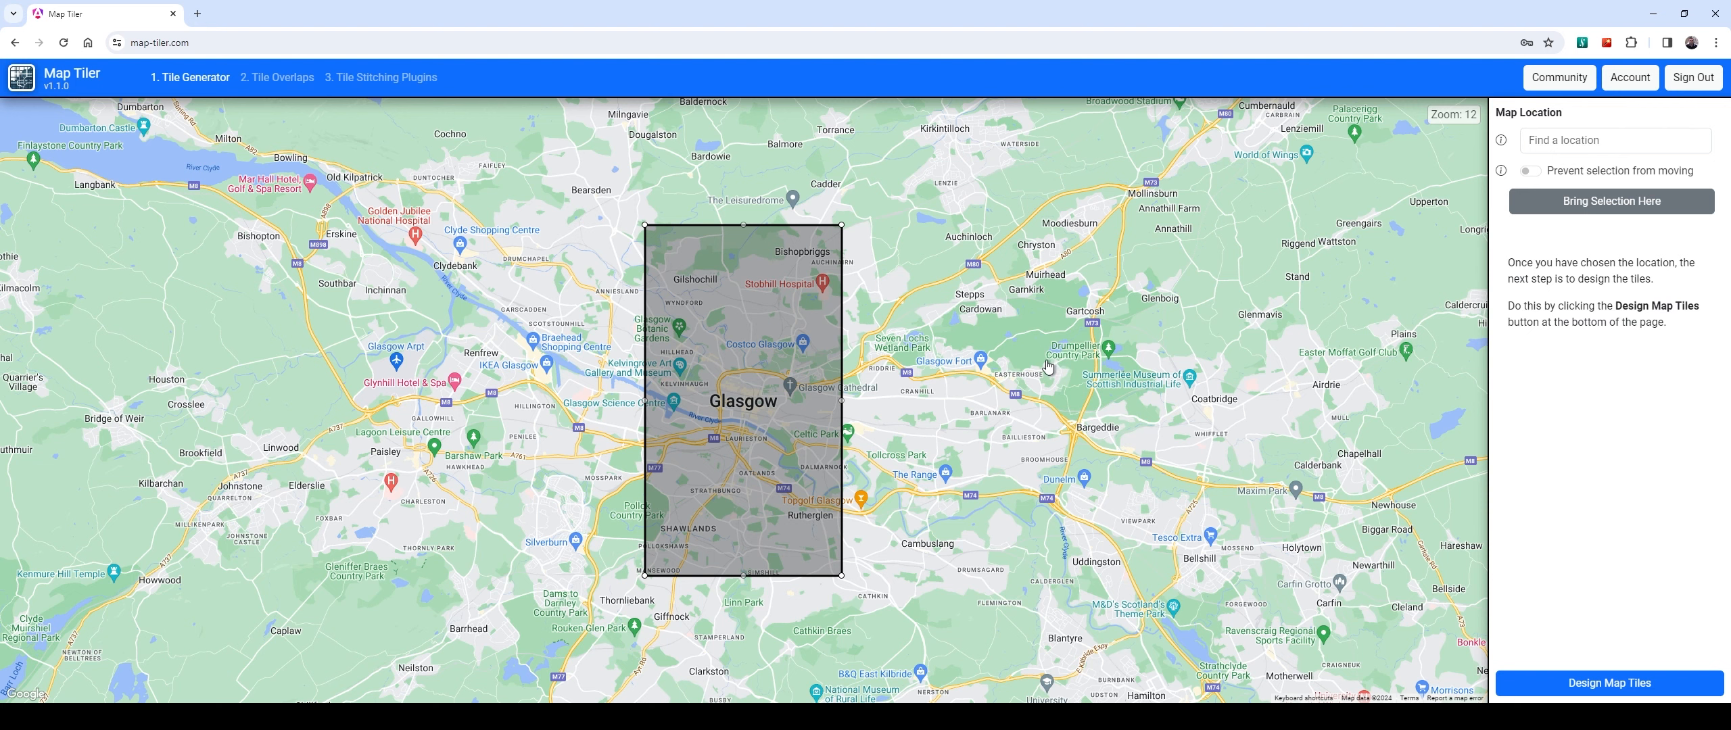
# Find Aberdeen, UK as the map location
pyautogui.moveTo(1062, 369)
pyautogui.mouseDown()
pyautogui.moveTo(994, 370)
pyautogui.moveTo(1021, 522)
pyautogui.moveTo(1177, 399)
pyautogui.moveTo(980, 399)
pyautogui.moveTo(1048, 378)
pyautogui.moveTo(1033, 374)
pyautogui.mouseUp()
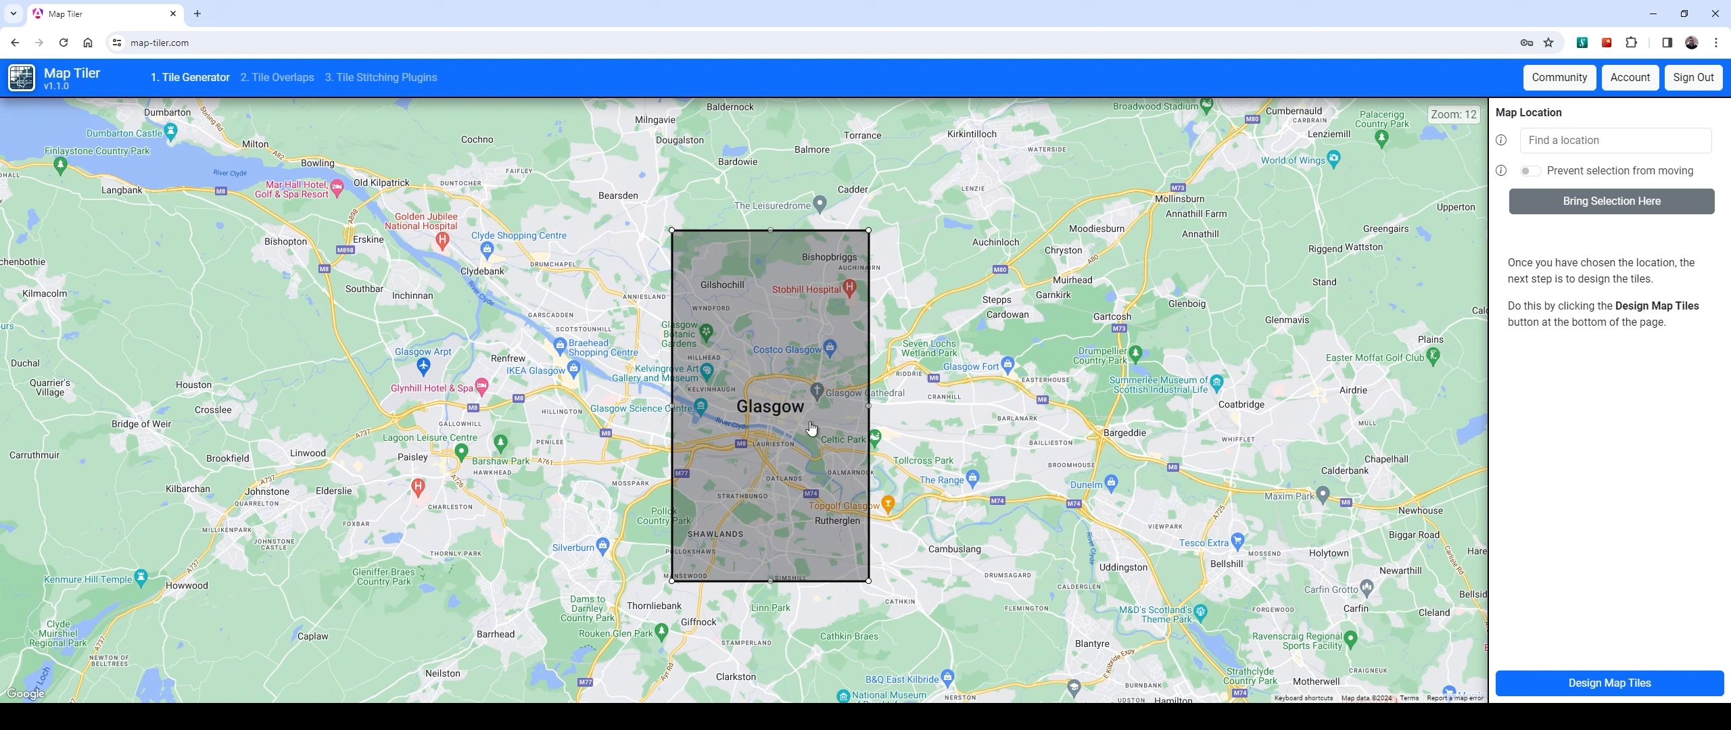
pyautogui.click(1563, 145)
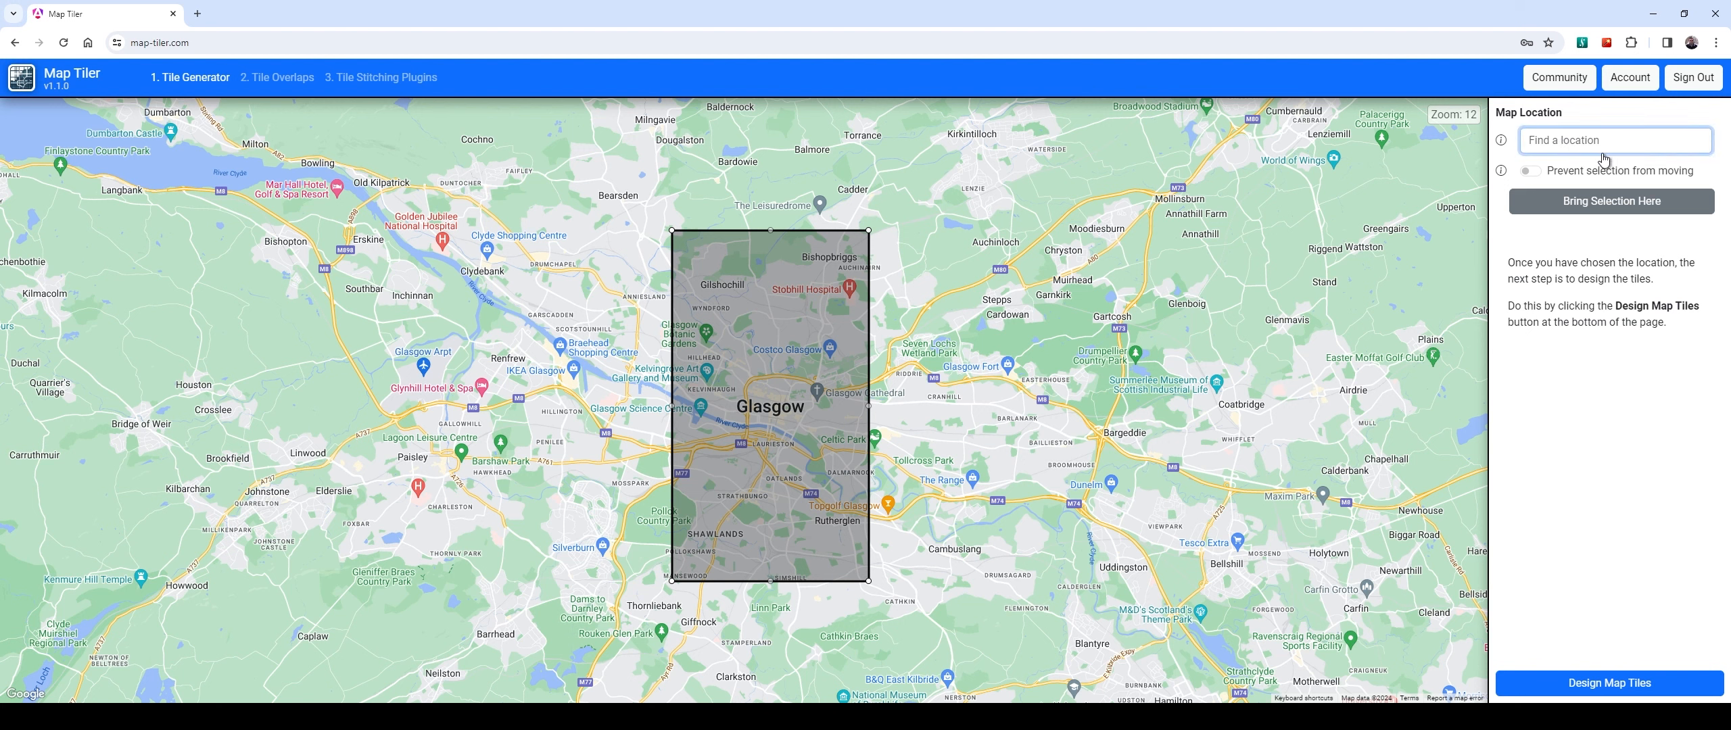
pyautogui.write('Aberdeen')
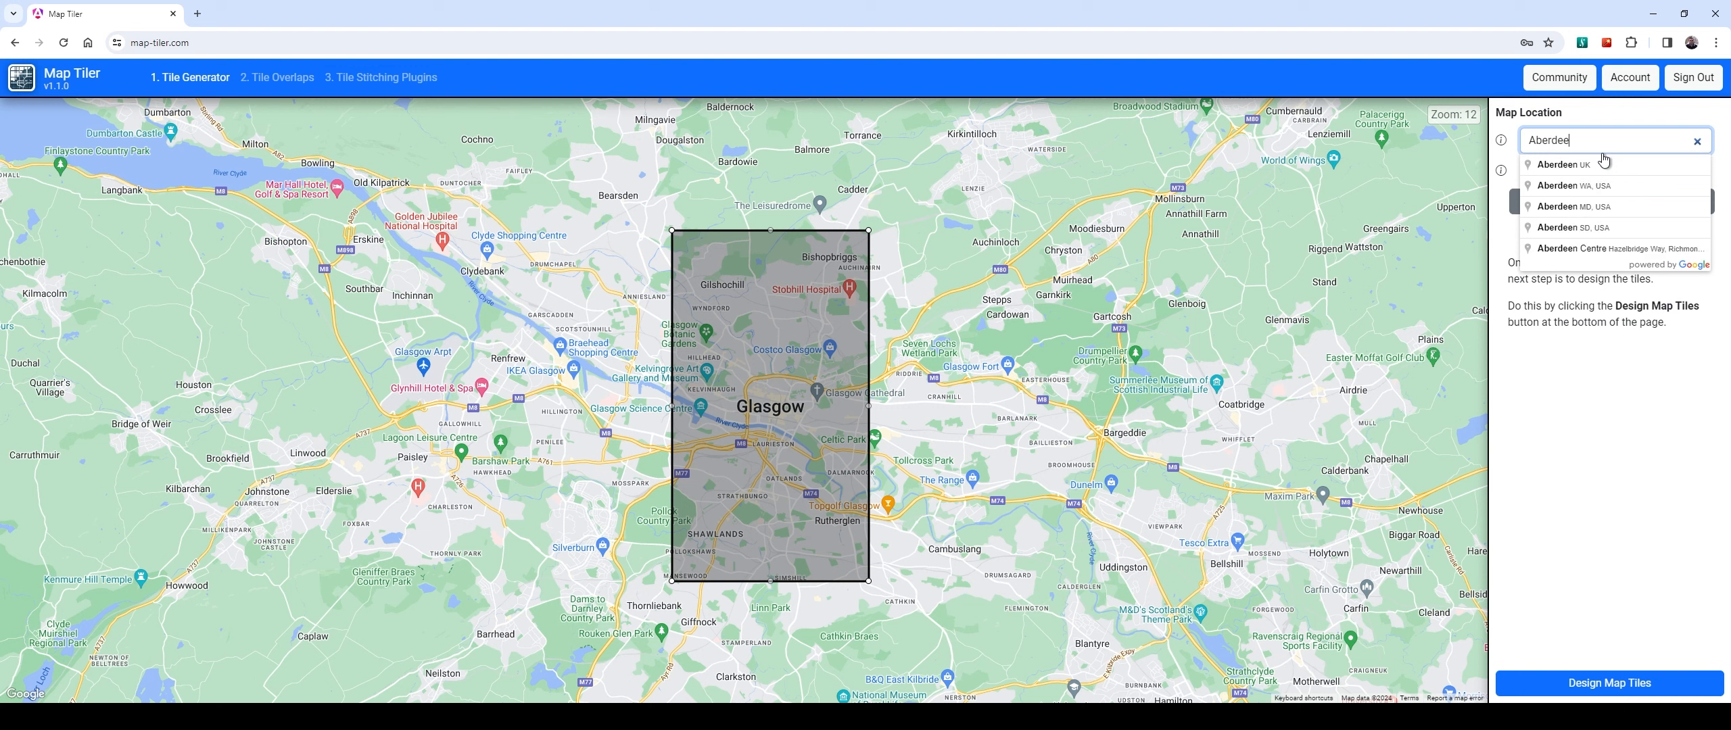
pyautogui.click(1569, 166)
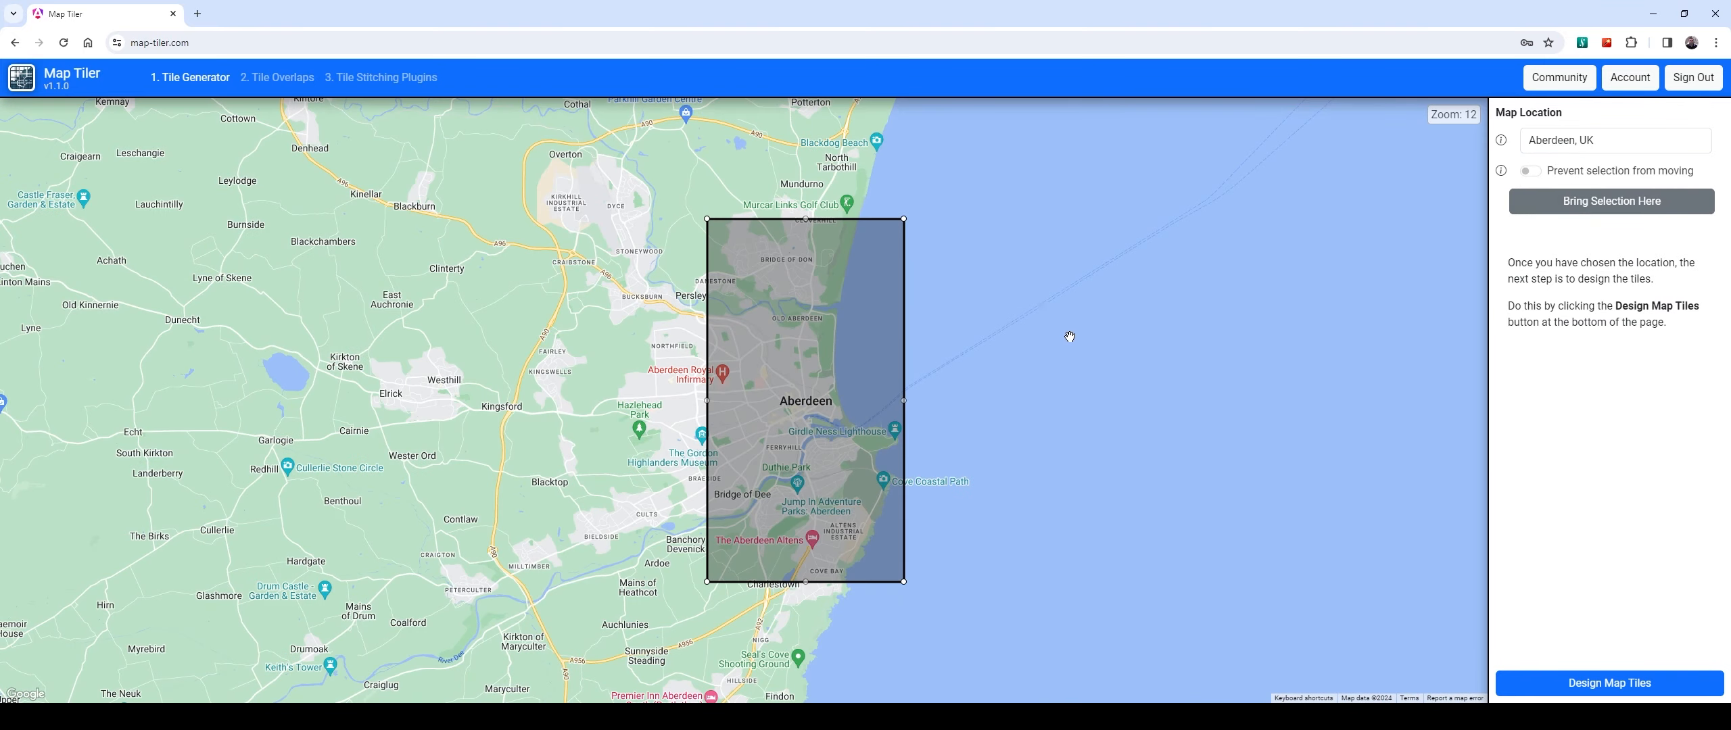
# Move and enlarge the selection rectangle to cover Aberdeen and its outskirts from Overton to Findon, and proceed to designing the map tiles
pyautogui.scroll(-1, 857, 354)
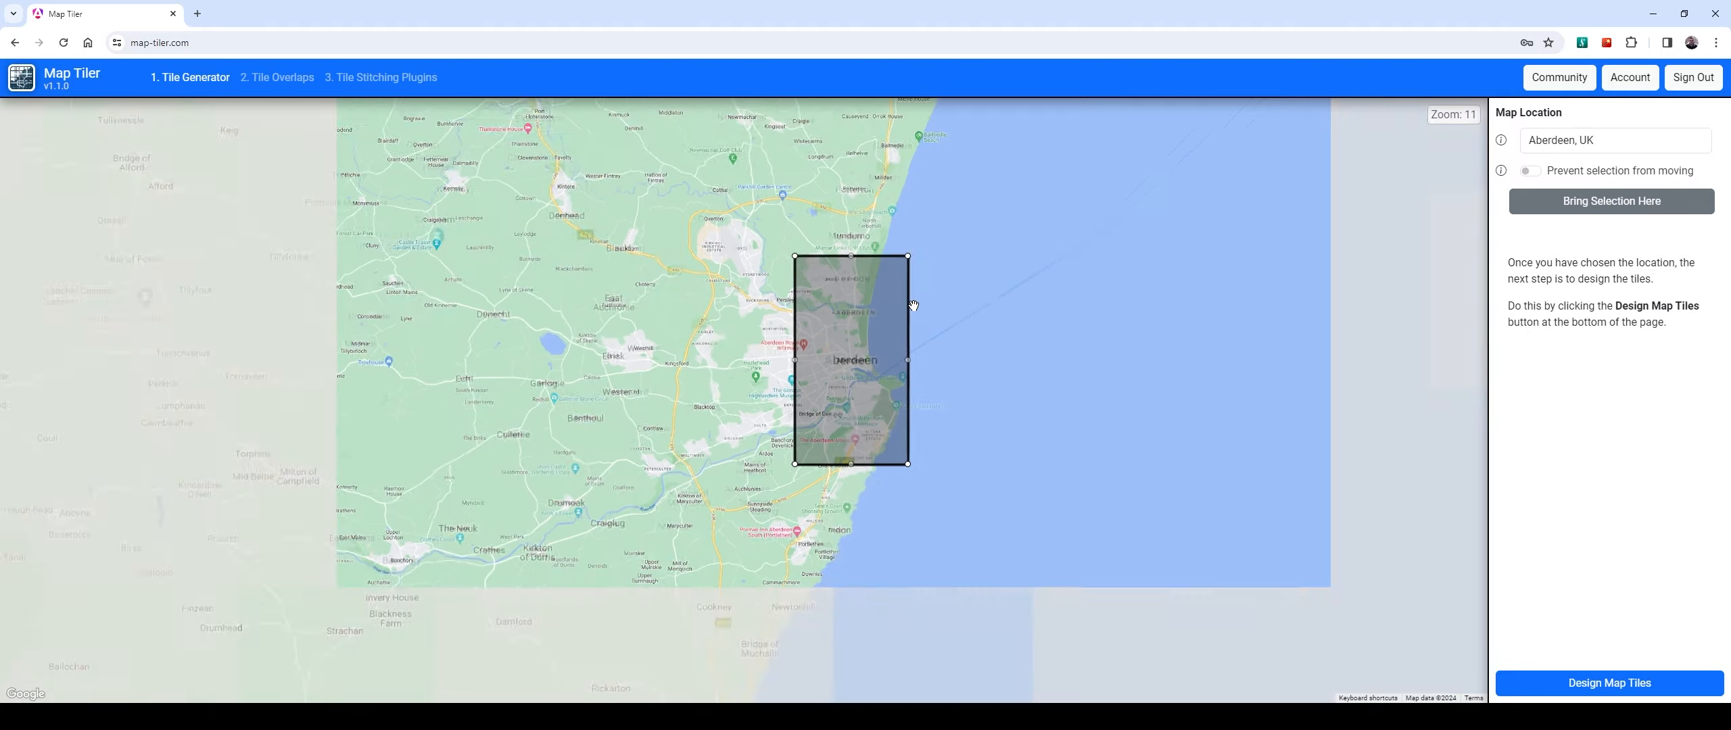
pyautogui.moveTo(859, 382); pyautogui.dragTo(742, 316)
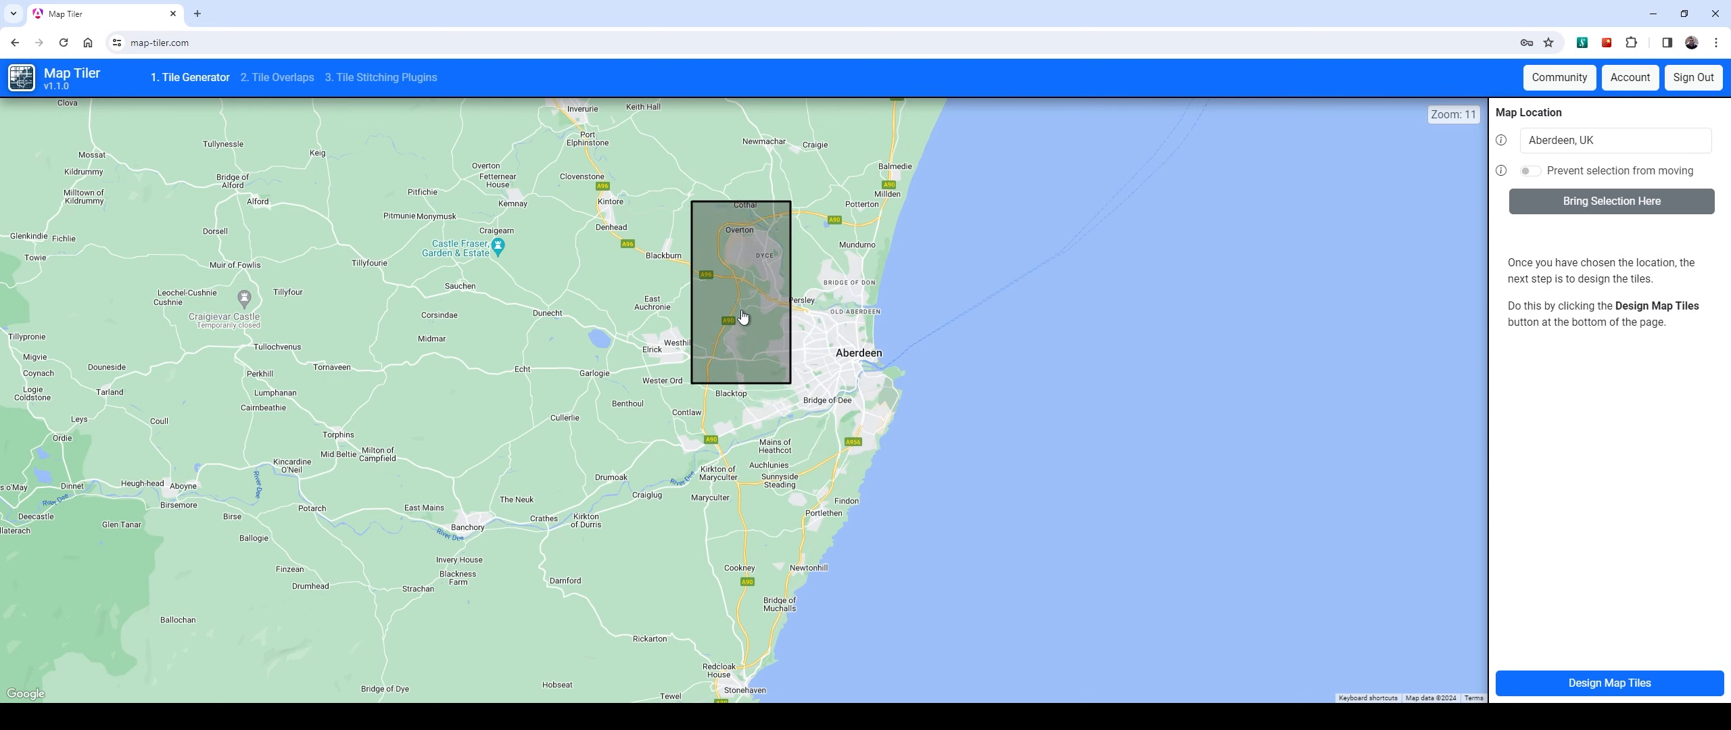
pyautogui.moveTo(791, 384); pyautogui.dragTo(912, 490)
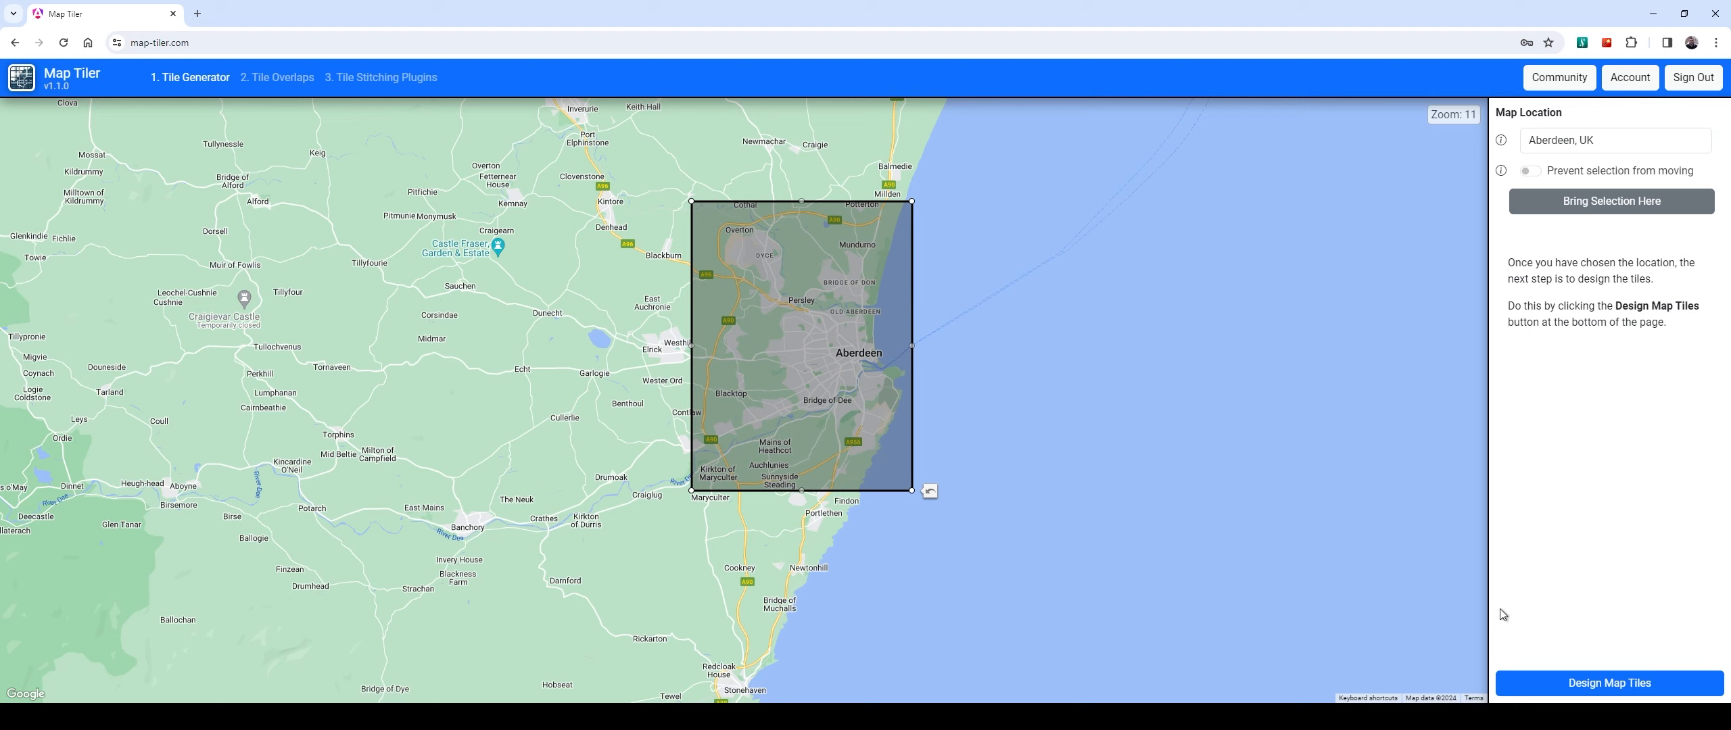
pyautogui.click(1618, 691)
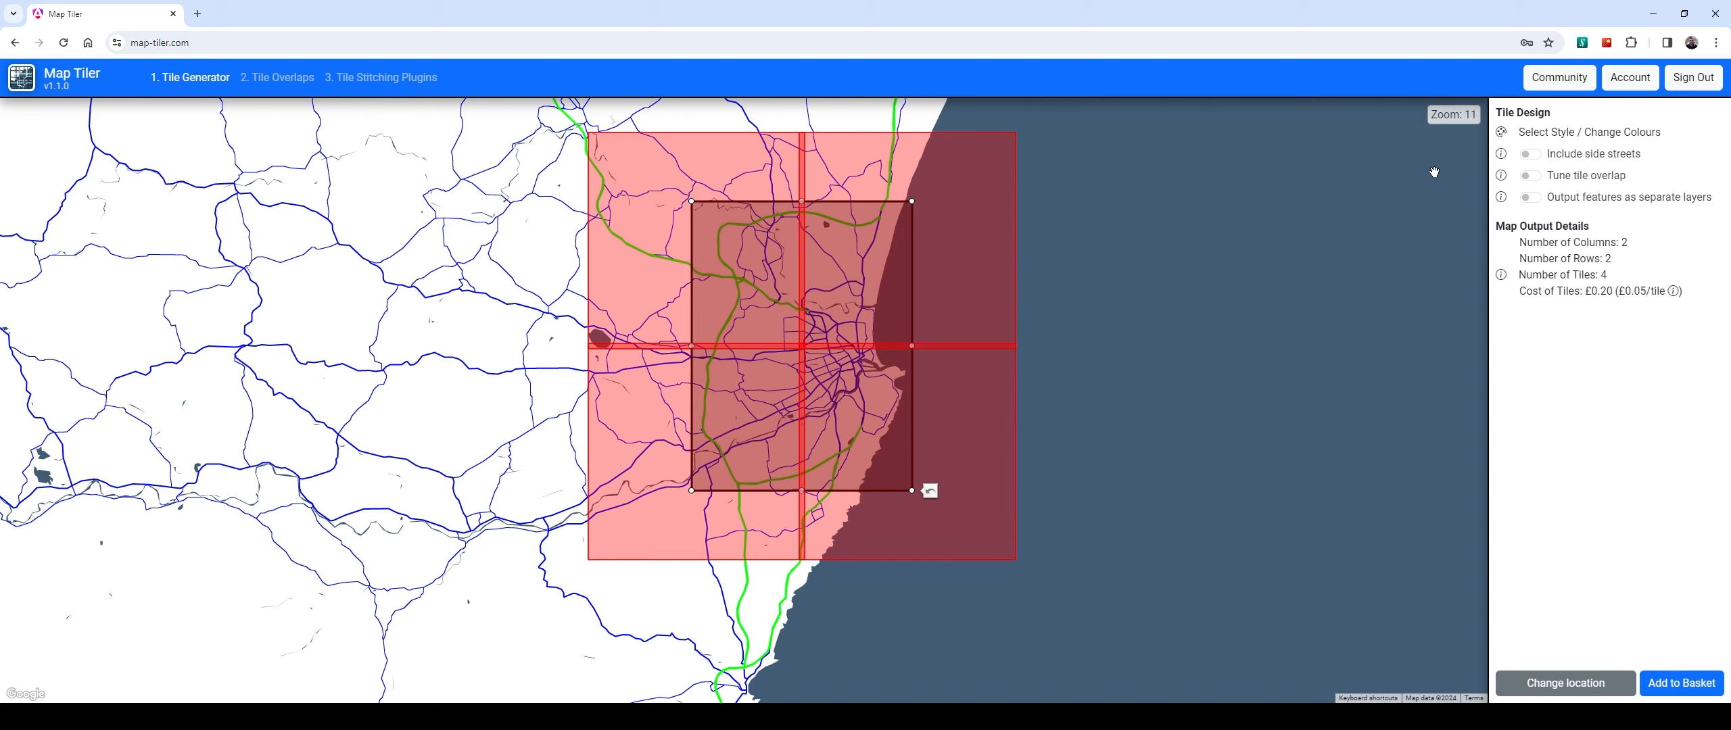
# Examine how the tile grid covers the Aberdeen selection and how road detail differs between zoom levels
pyautogui.scroll(1, 1052, 232)
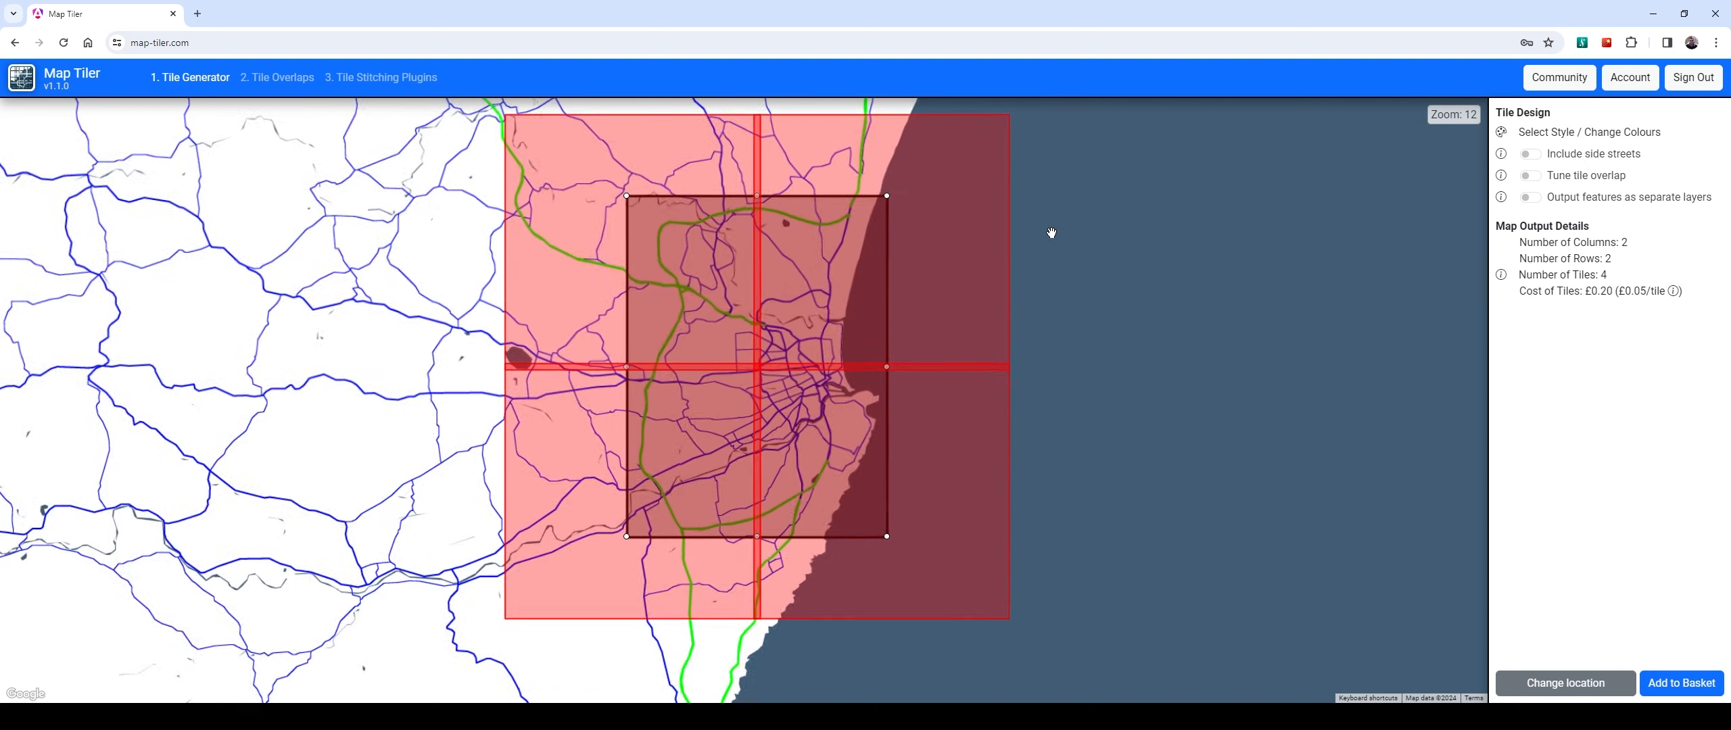
pyautogui.moveTo(1086, 221); pyautogui.dragTo(1321, 240)
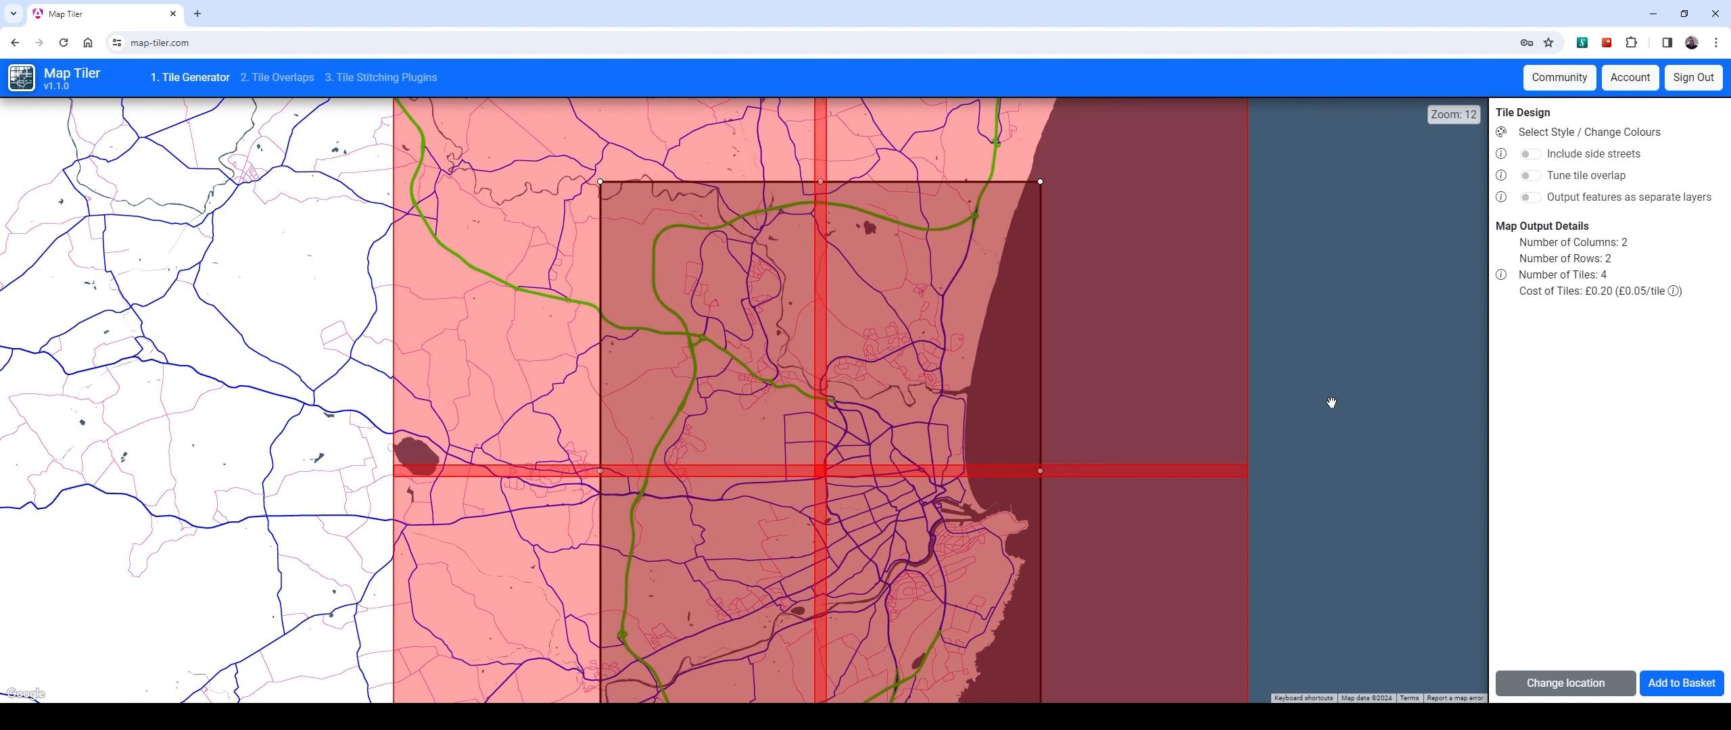
pyautogui.moveTo(1330, 402)
pyautogui.mouseDown()
pyautogui.moveTo(1383, 382)
pyautogui.moveTo(1329, 394)
pyautogui.mouseUp()
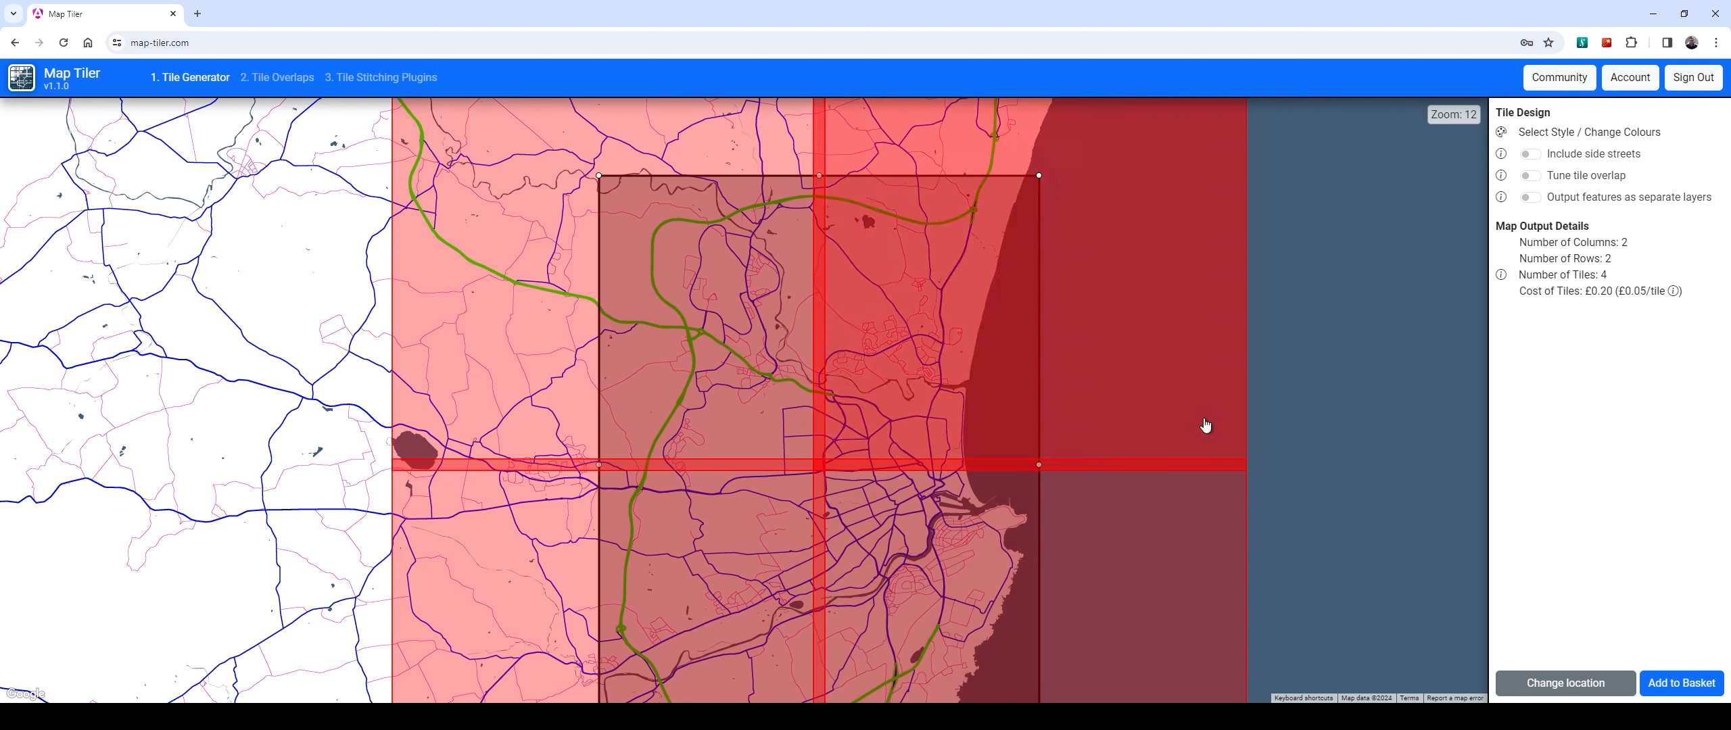
pyautogui.moveTo(1337, 506); pyautogui.dragTo(1352, 471)
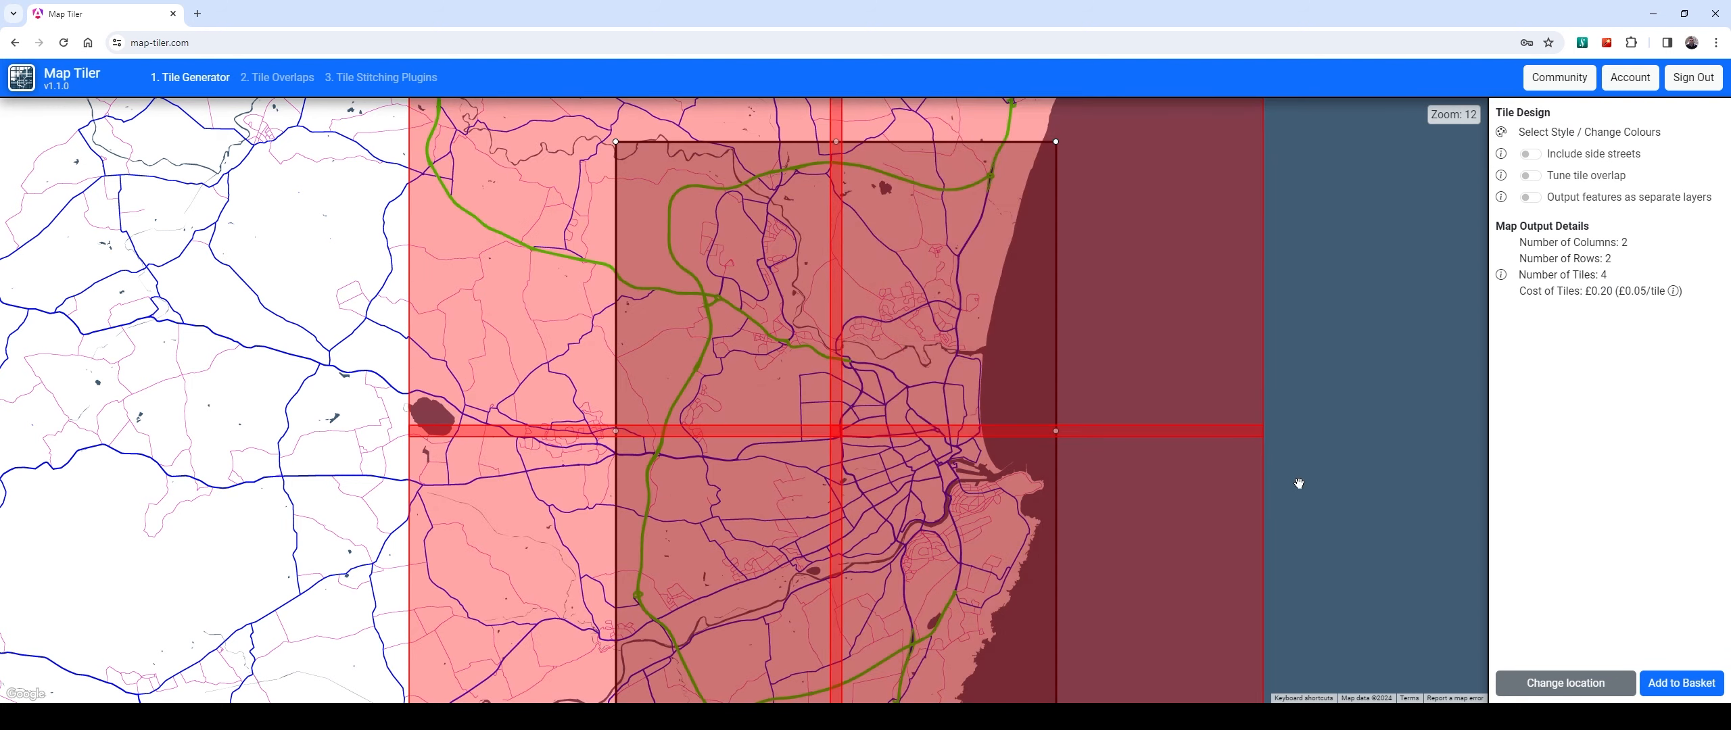
pyautogui.moveTo(1332, 524); pyautogui.dragTo(1298, 264)
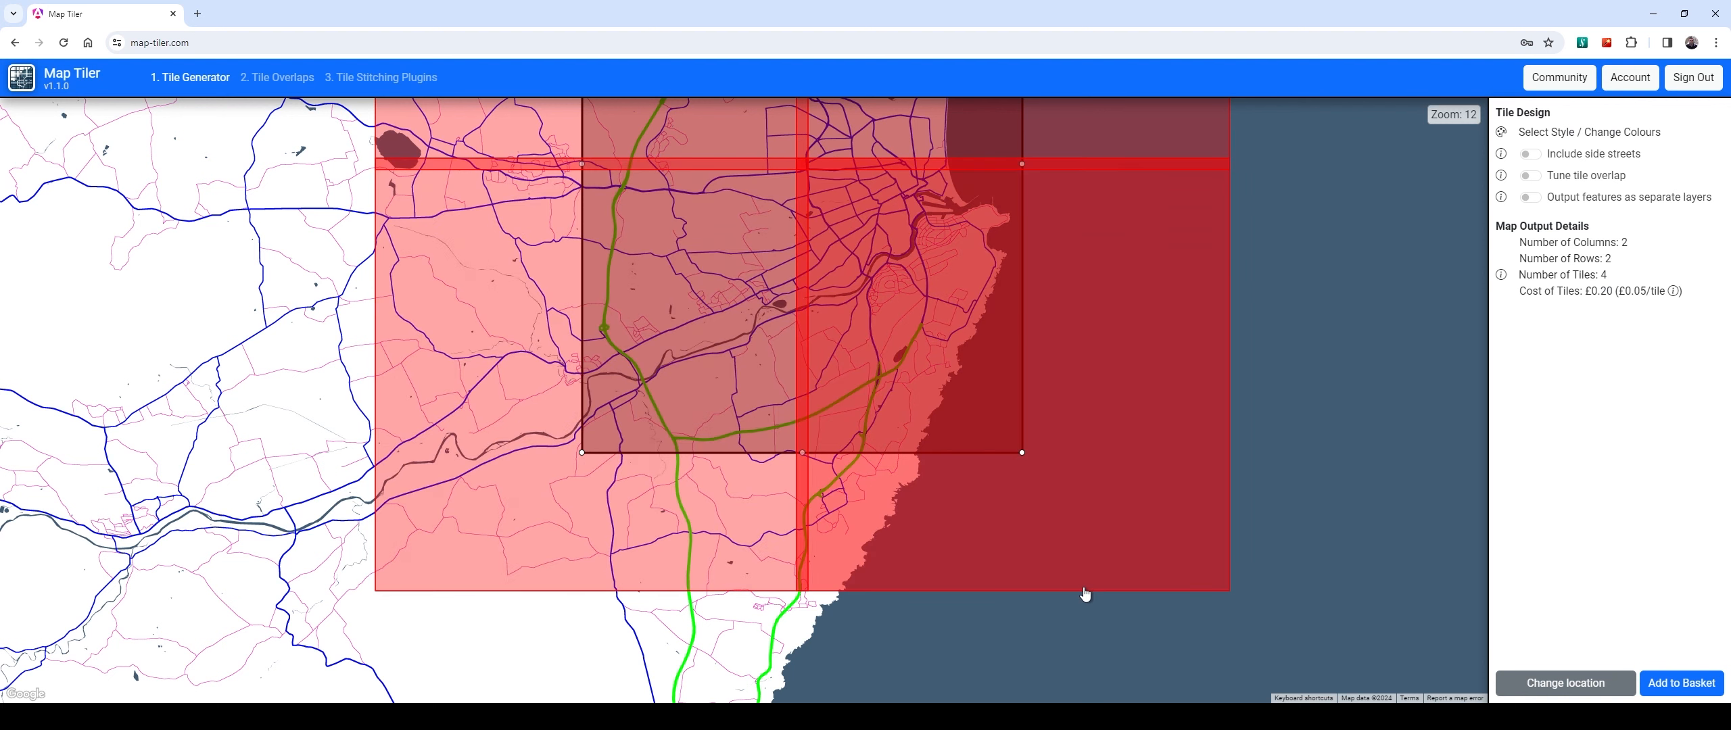
pyautogui.scroll(-2, 1380, 364)
pyautogui.moveTo(1449, 361); pyautogui.dragTo(1089, 379)
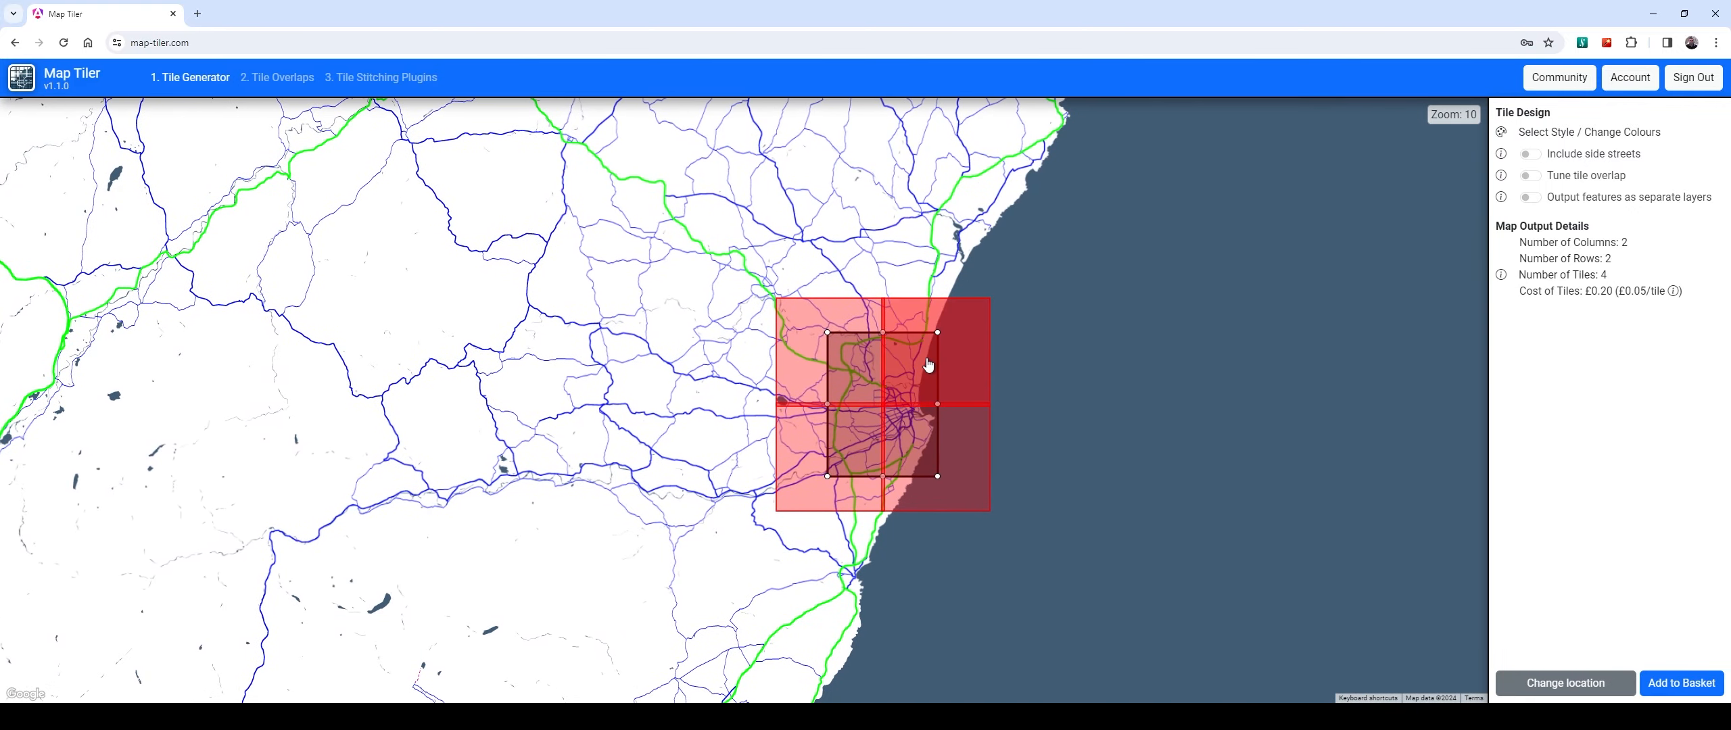
pyautogui.scroll(1, 998, 393)
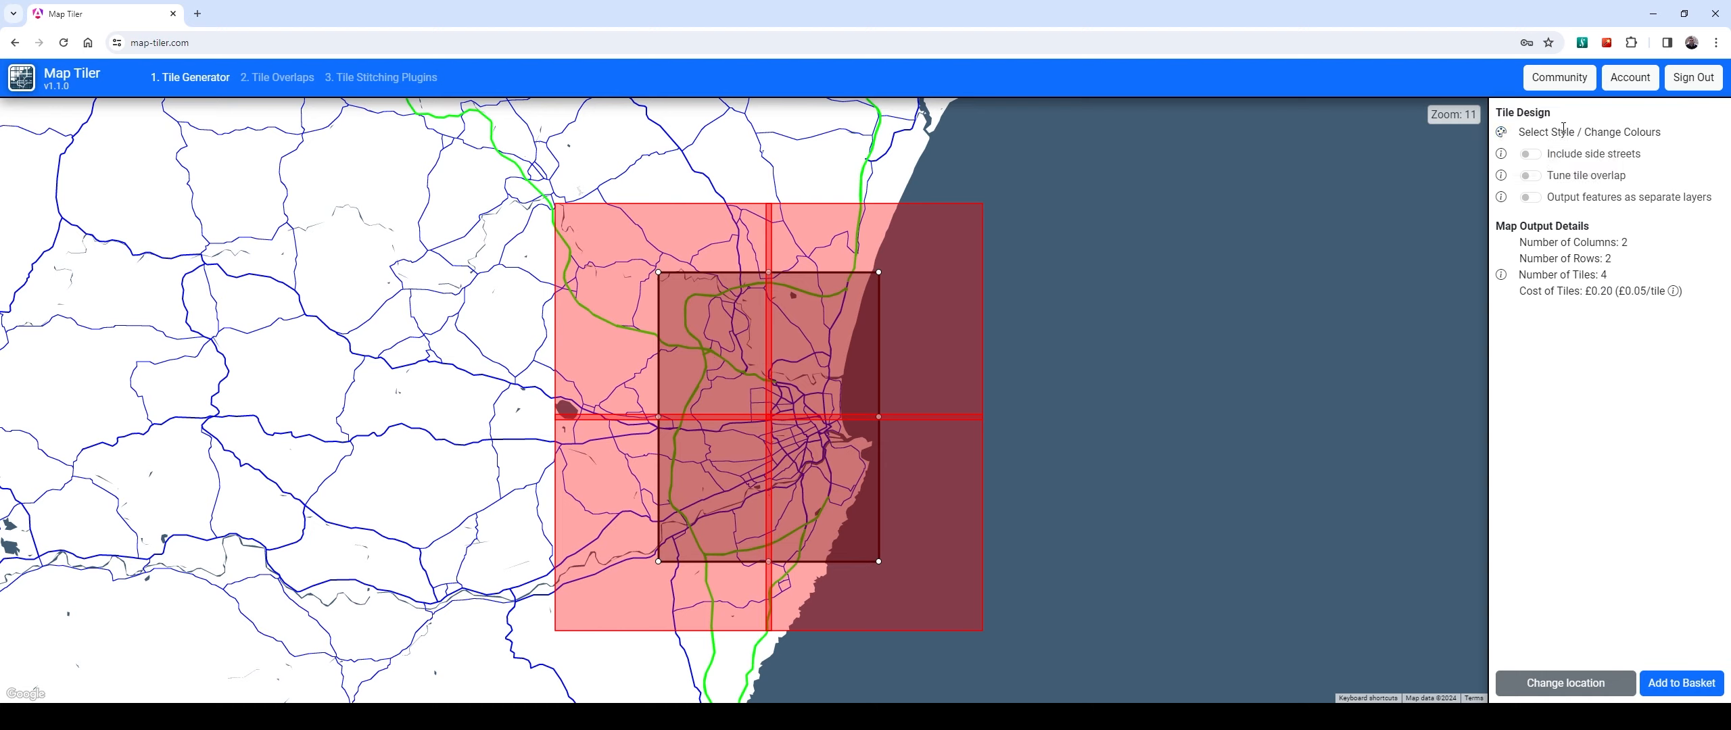
# Change the map's water colour to bright blue, #1f82db
pyautogui.click(1501, 133)
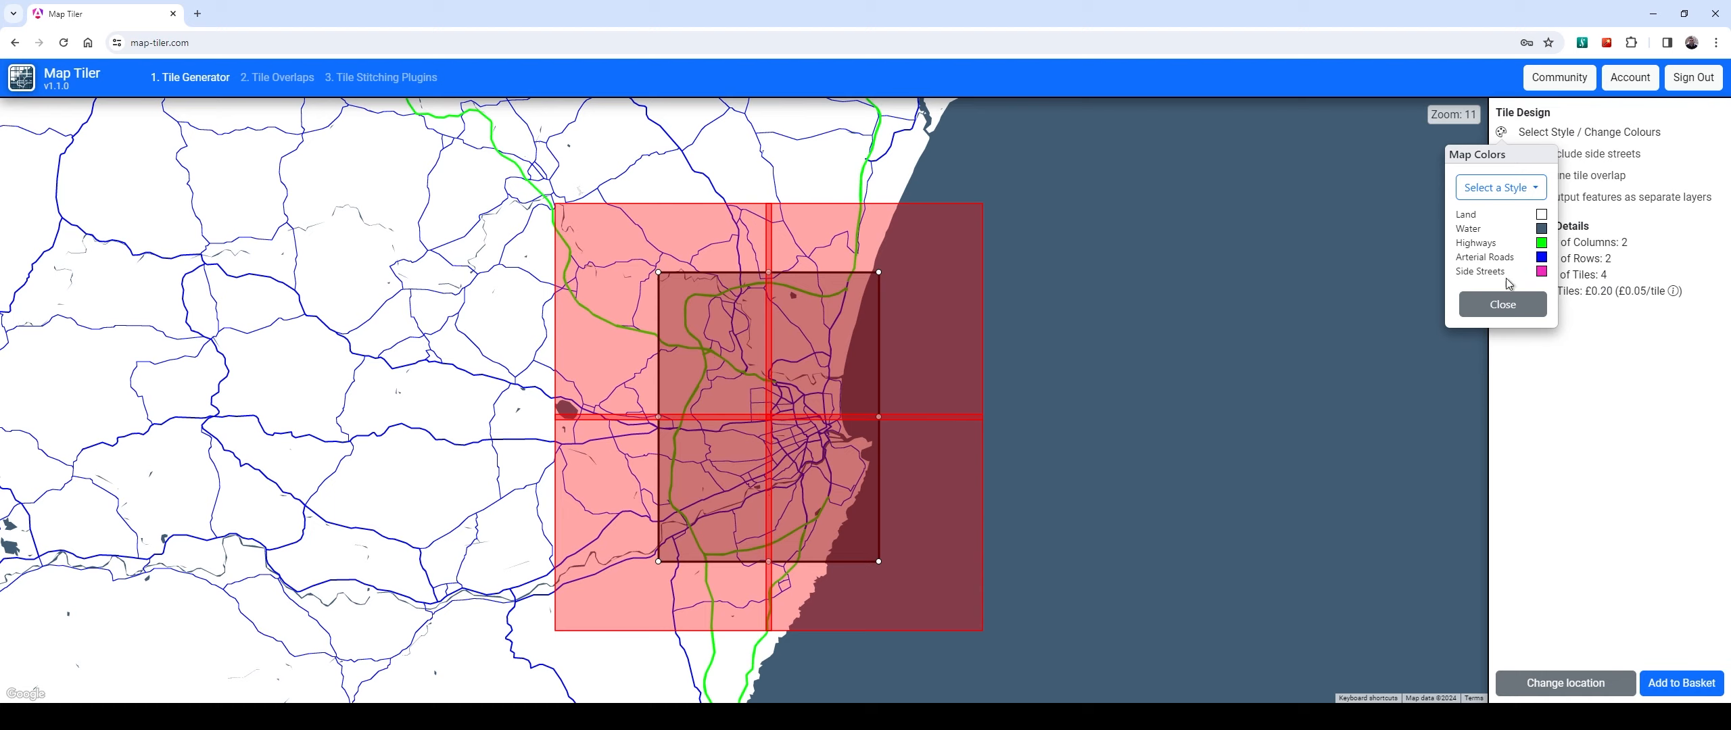
pyautogui.click(1542, 229)
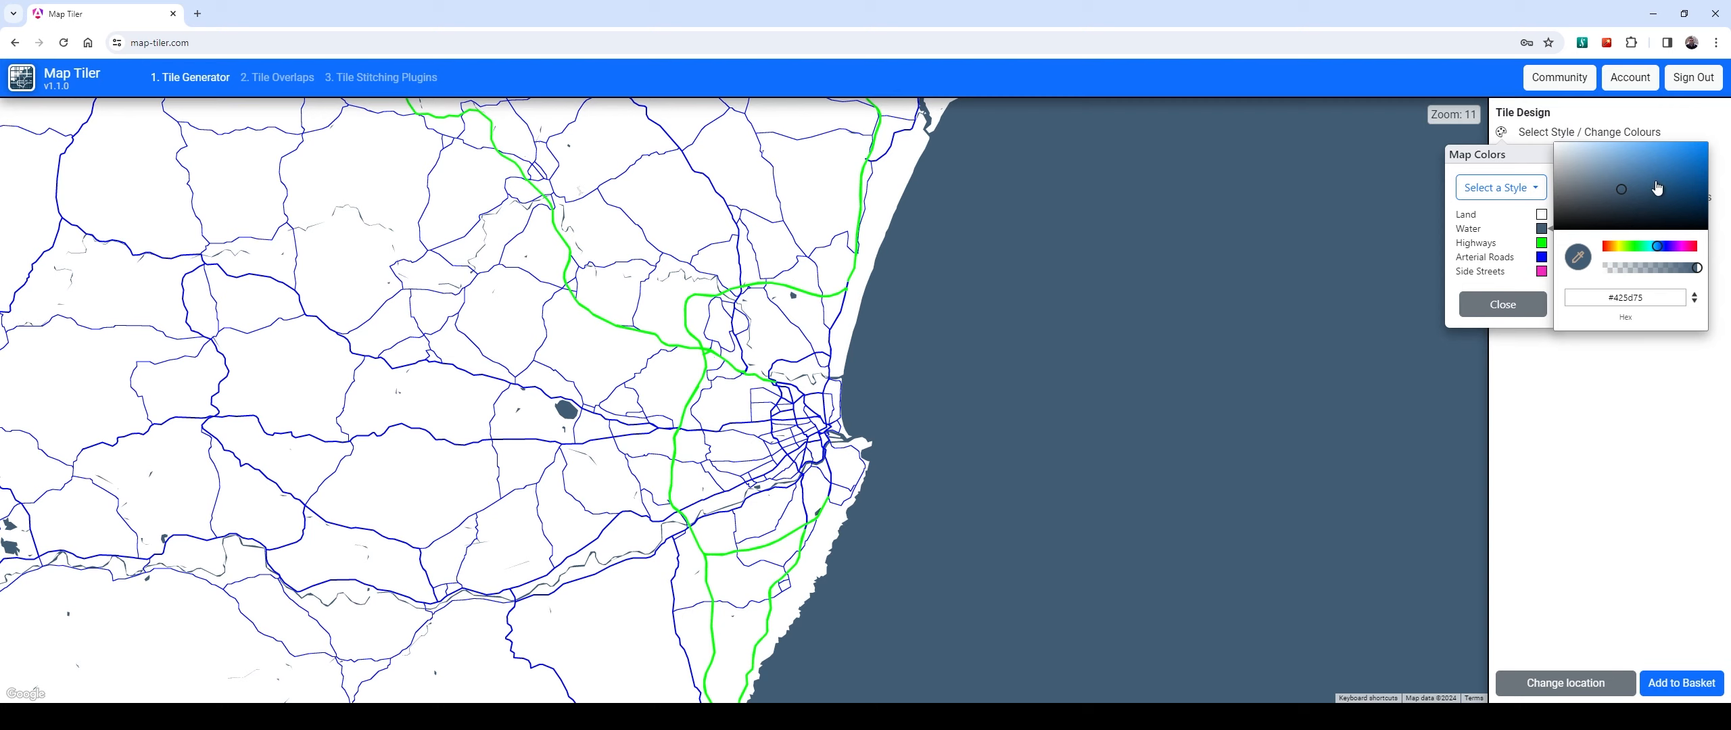
pyautogui.moveTo(1669, 178)
pyautogui.mouseDown()
pyautogui.moveTo(1703, 207)
pyautogui.moveTo(1688, 154)
pyautogui.mouseUp()
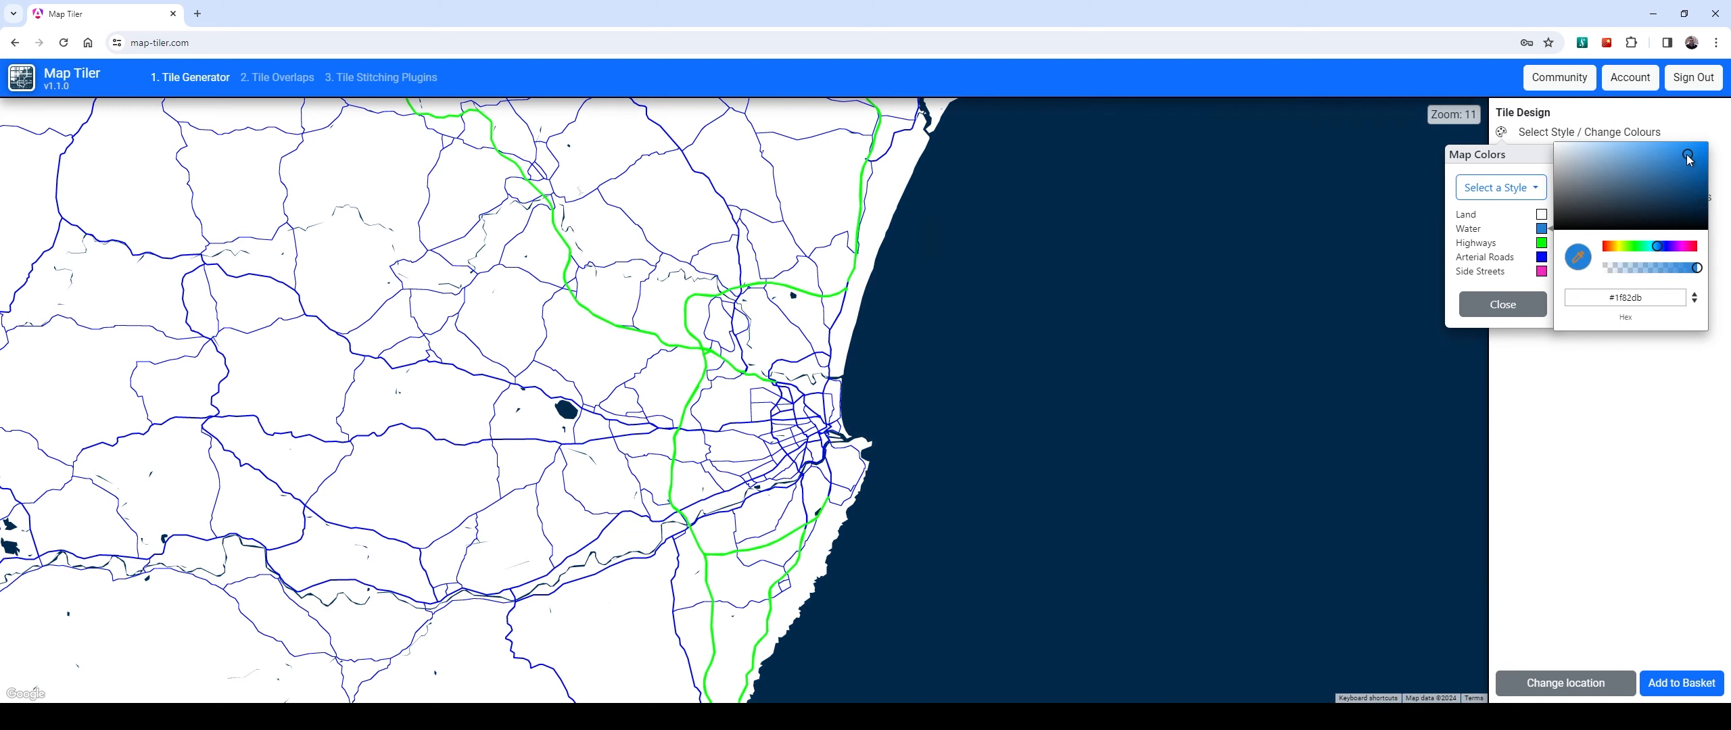
# Change the highways colour to red, #ff0101
pyautogui.click(1541, 243)
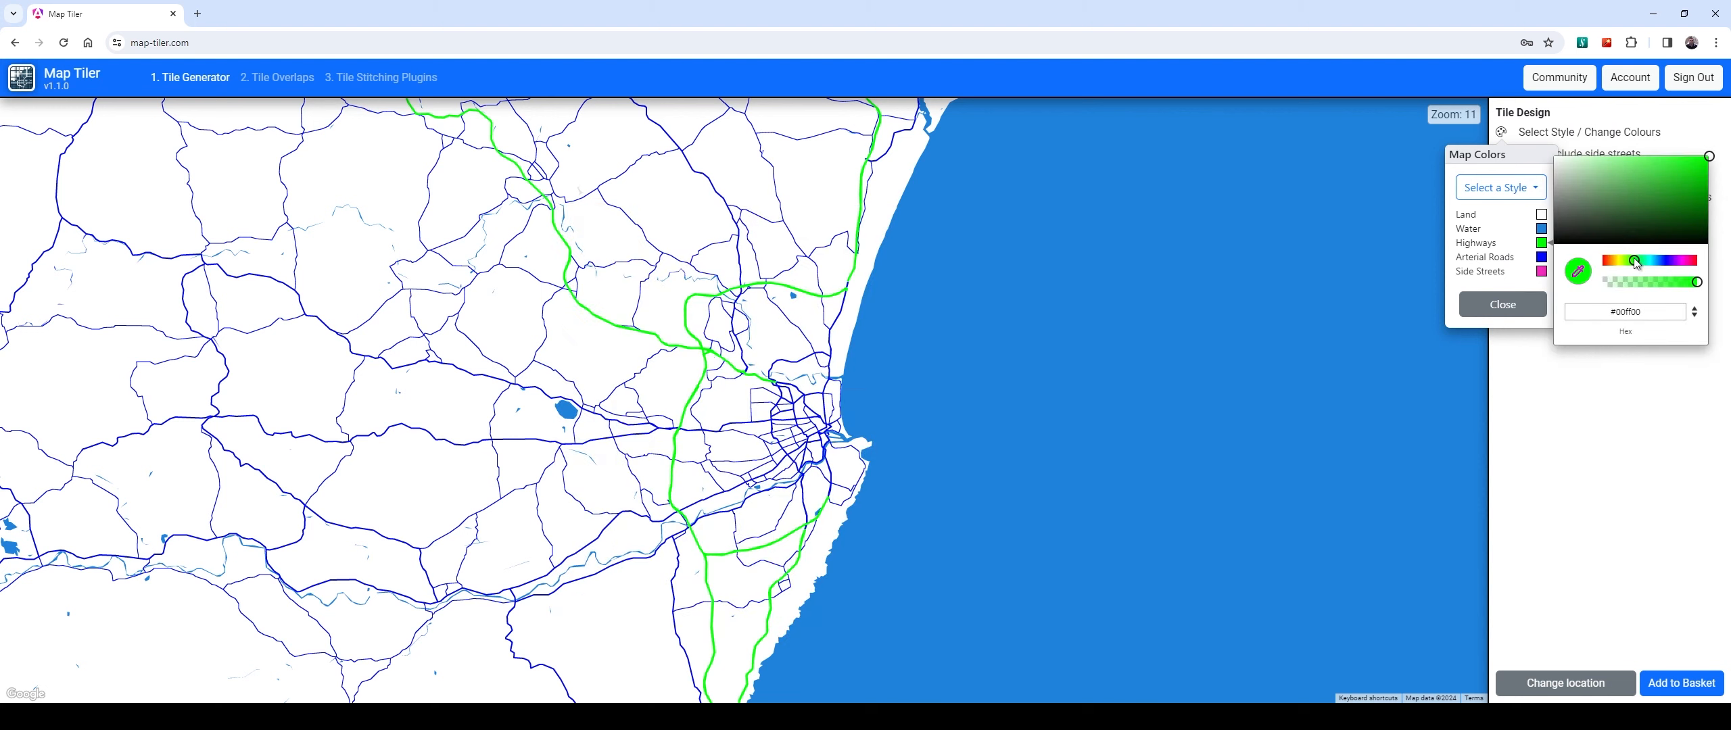
pyautogui.moveTo(1633, 260); pyautogui.dragTo(1606, 256)
pyautogui.moveTo(1679, 177); pyautogui.dragTo(1709, 156)
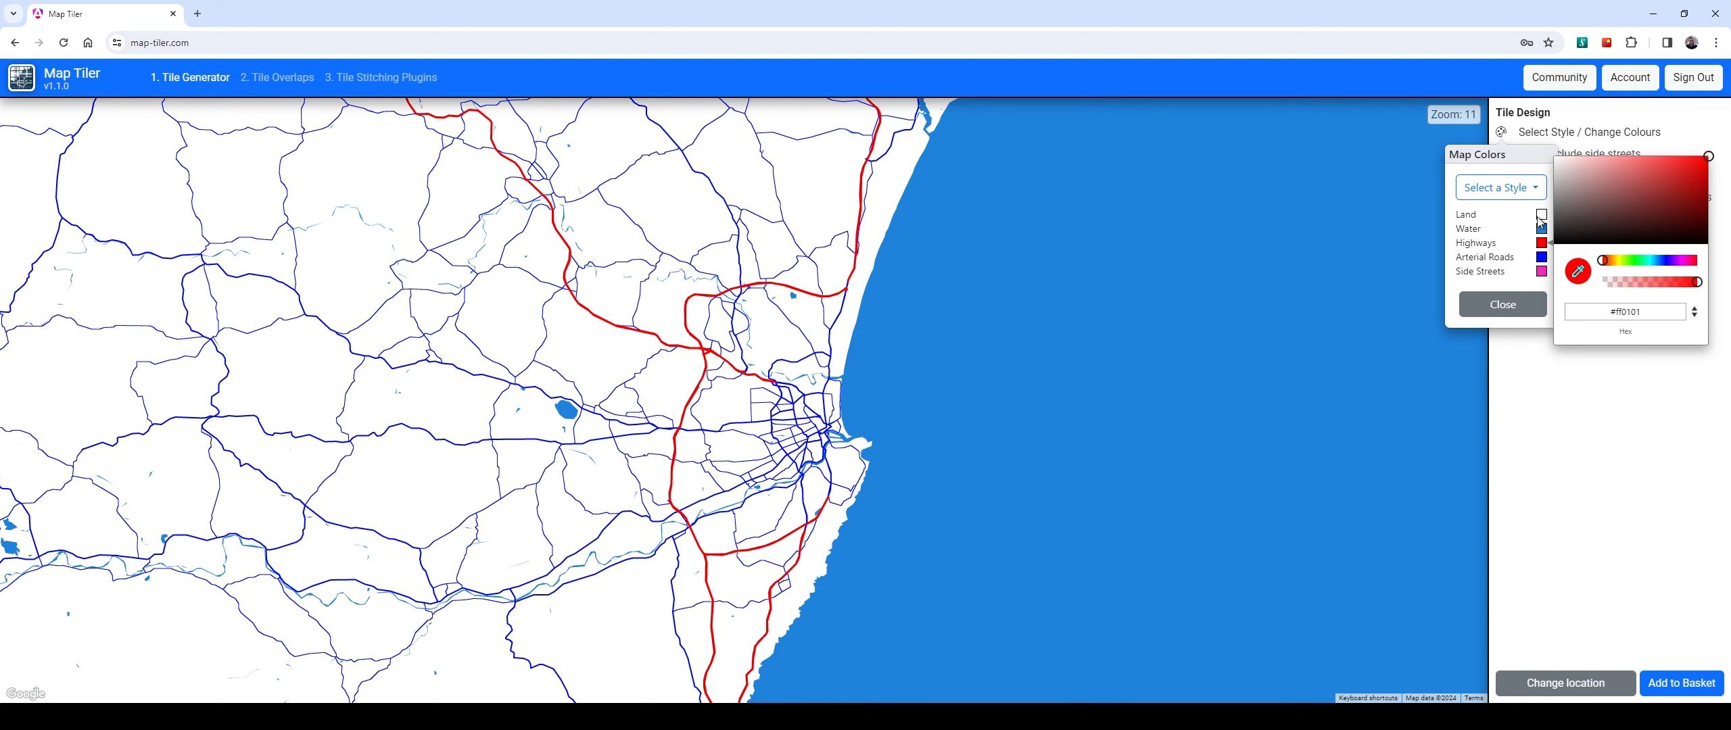
# Change the land colour to very pale green, #e2f5e5, and finish editing the map colours
pyautogui.click(1541, 215)
pyautogui.click(1637, 233)
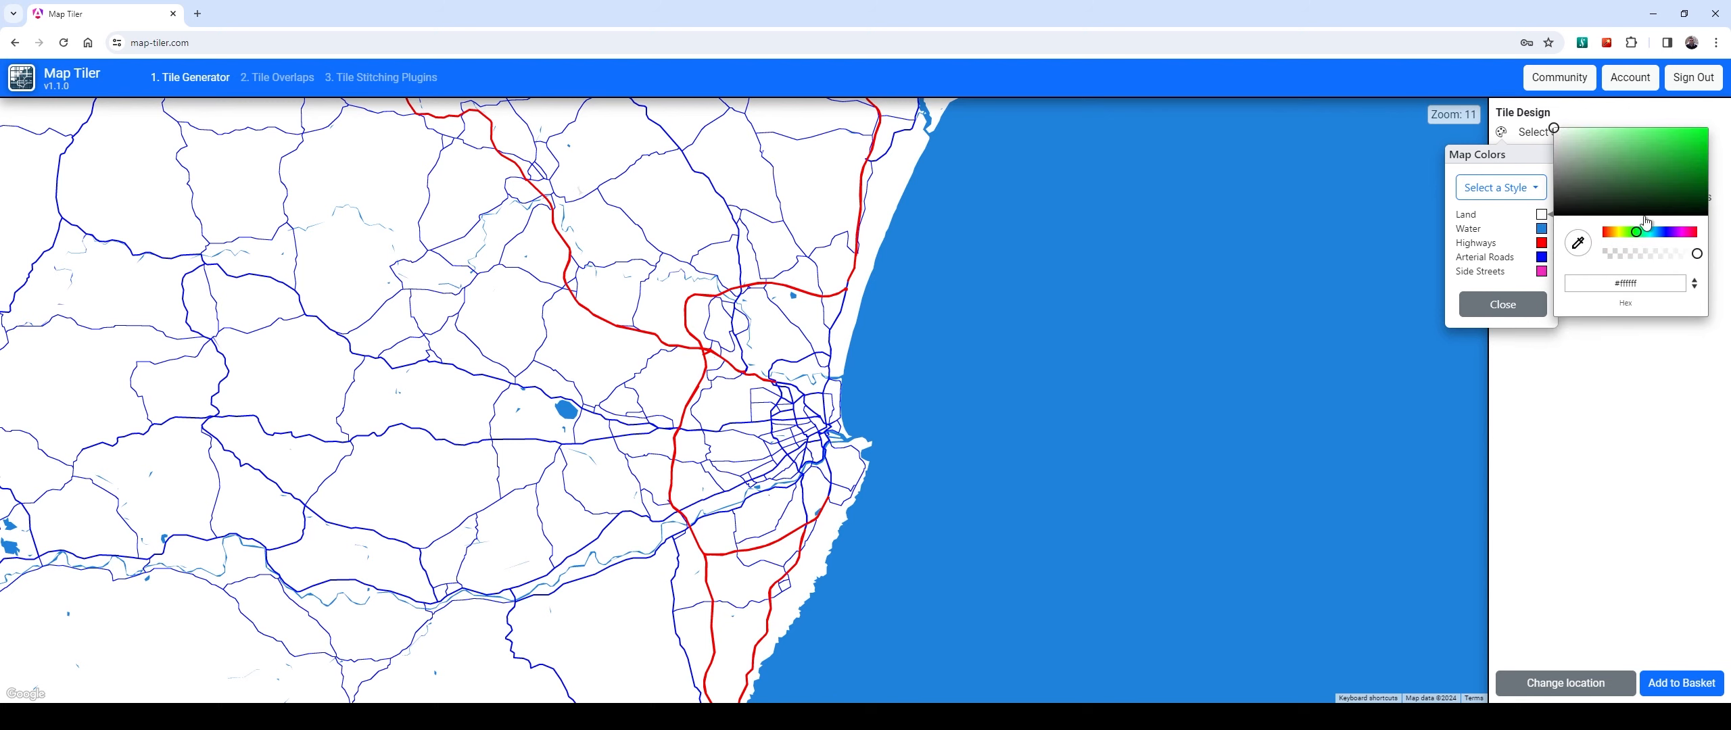
pyautogui.click(1649, 181)
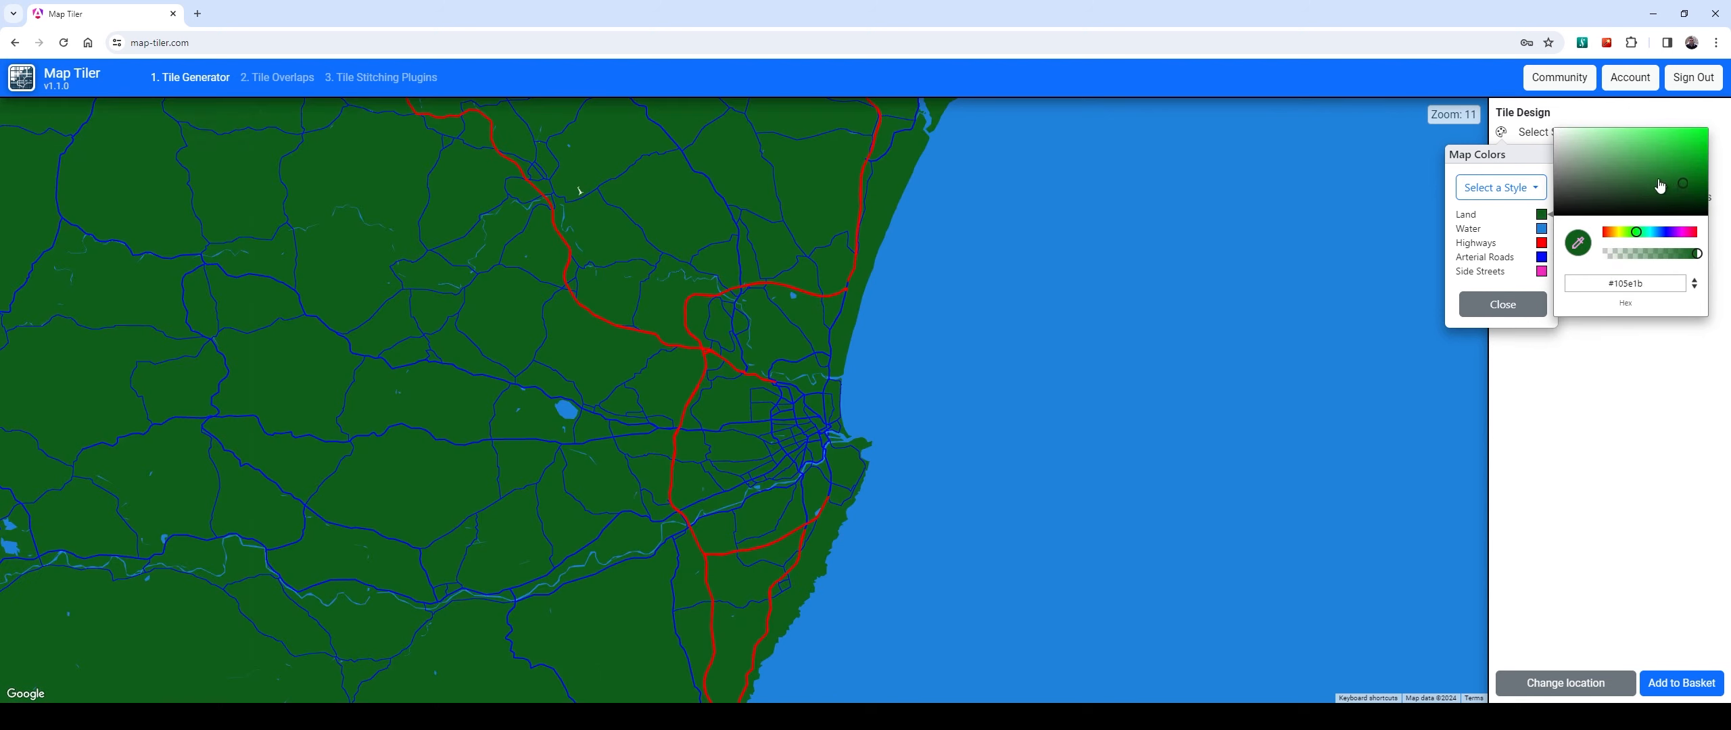
pyautogui.moveTo(1679, 183)
pyautogui.mouseDown()
pyautogui.moveTo(1616, 134)
pyautogui.moveTo(1566, 136)
pyautogui.mouseUp()
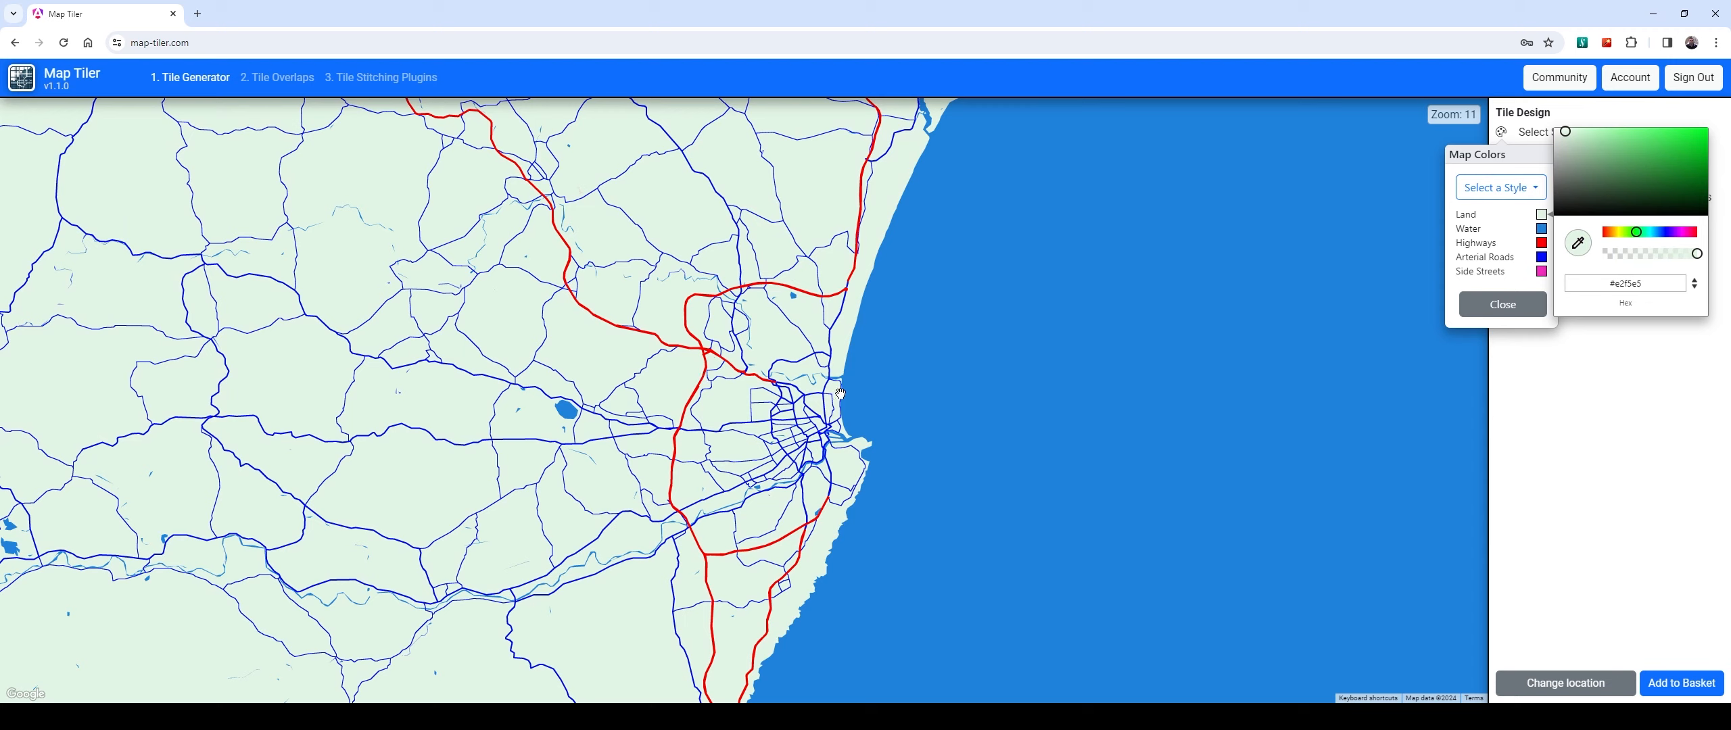
pyautogui.click(1508, 313)
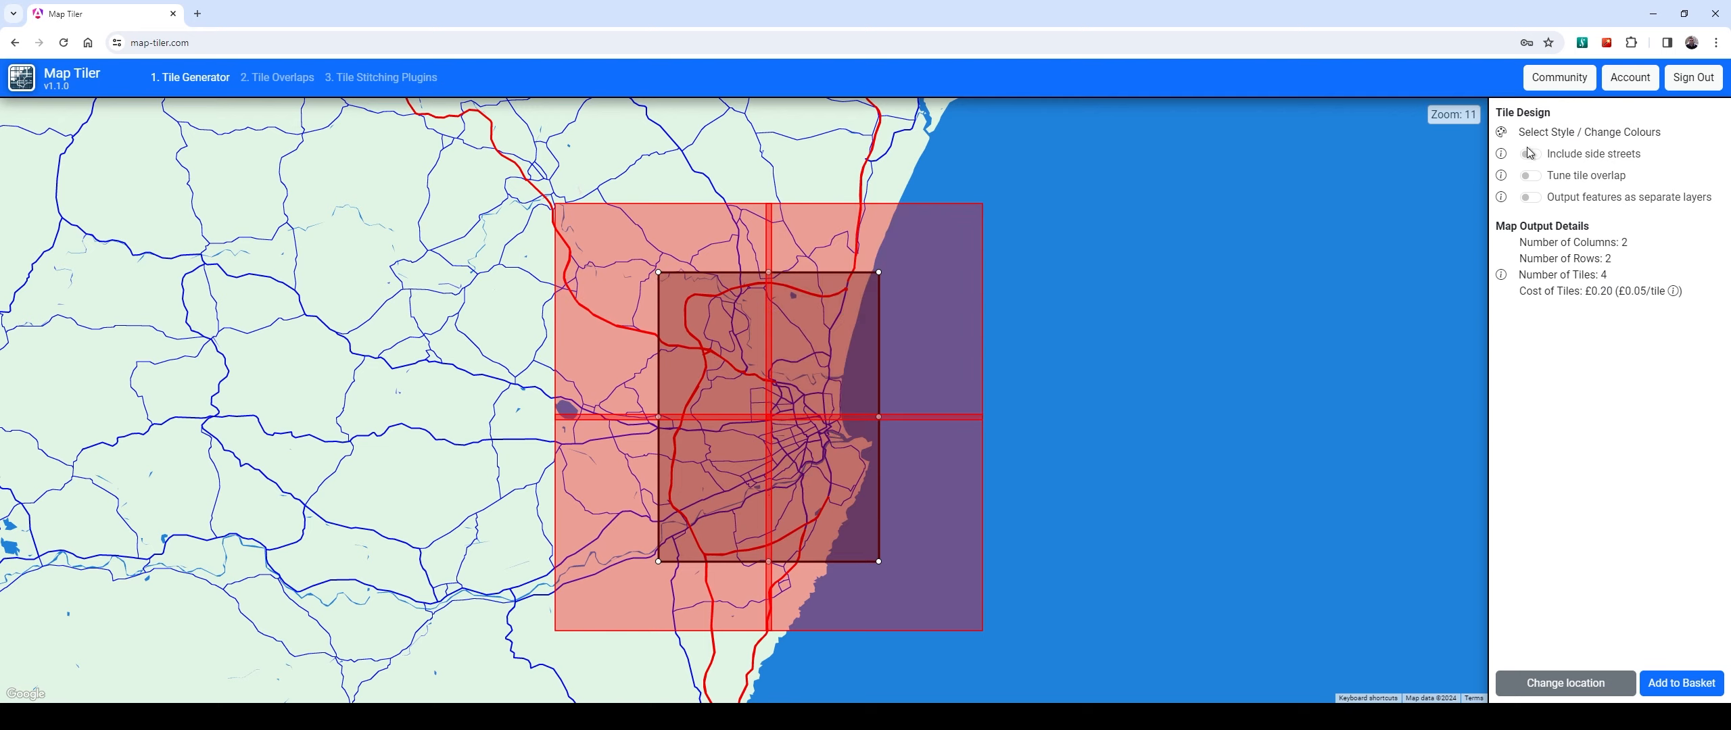
# Include side streets in the tile design and inspect the street detail within the tiles over Aberdeen
pyautogui.scroll(1, 1149, 377)
pyautogui.moveTo(836, 385); pyautogui.dragTo(1369, 352)
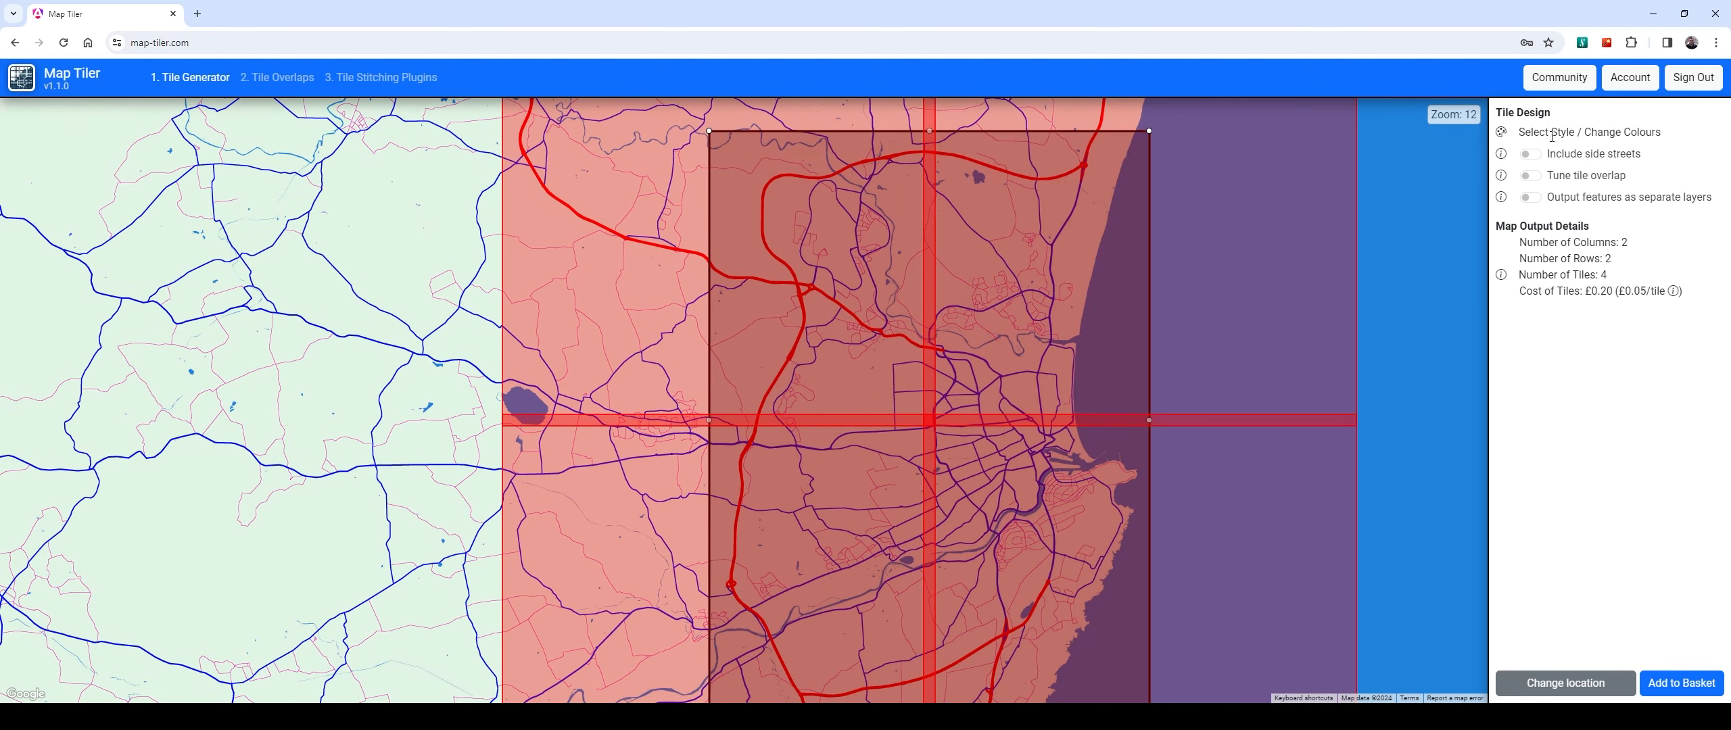
pyautogui.click(1530, 155)
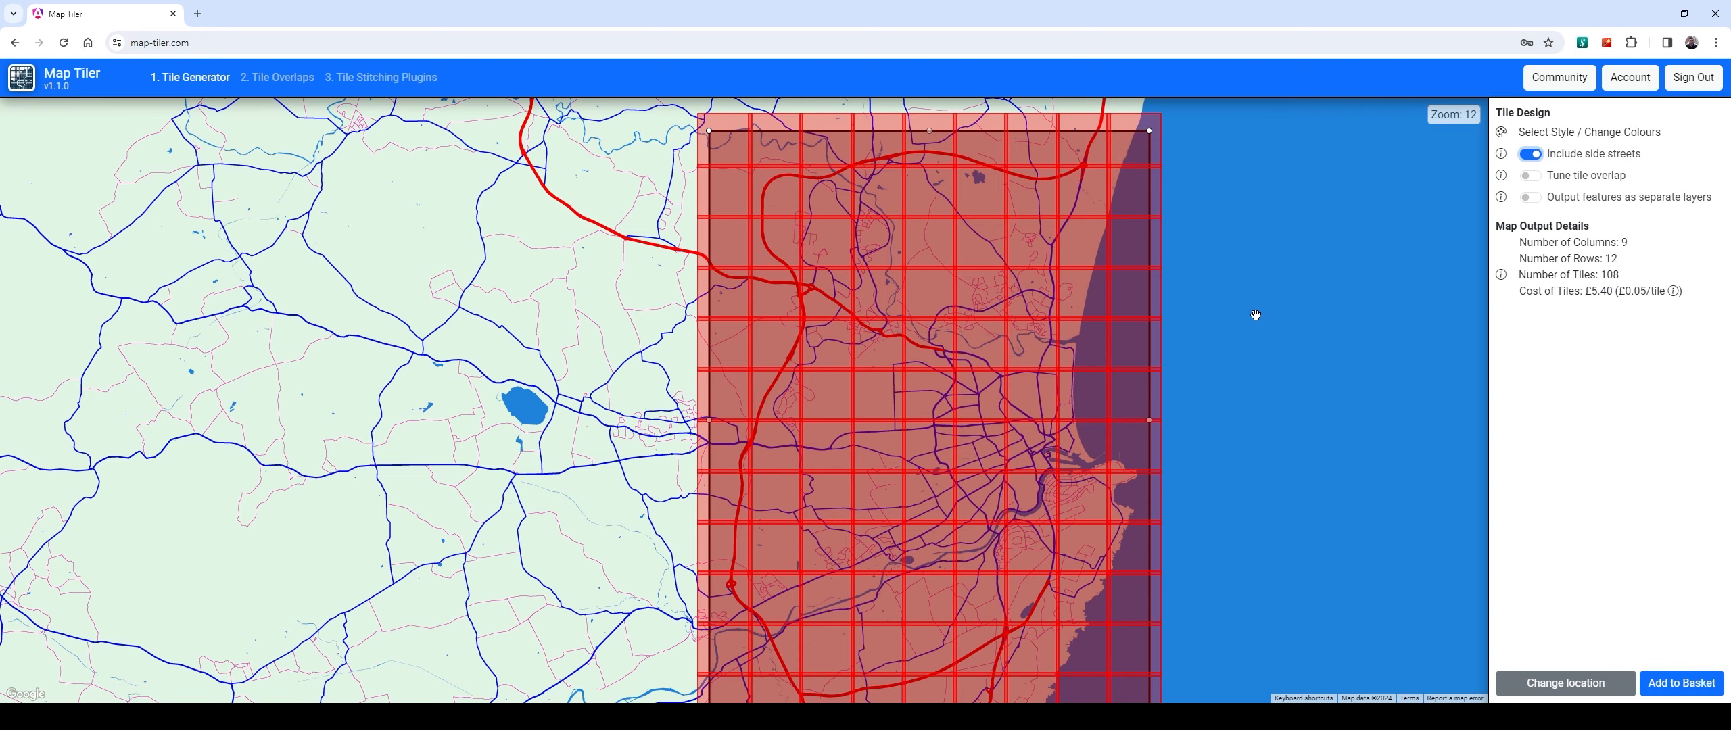
pyautogui.scroll(5, 1255, 315)
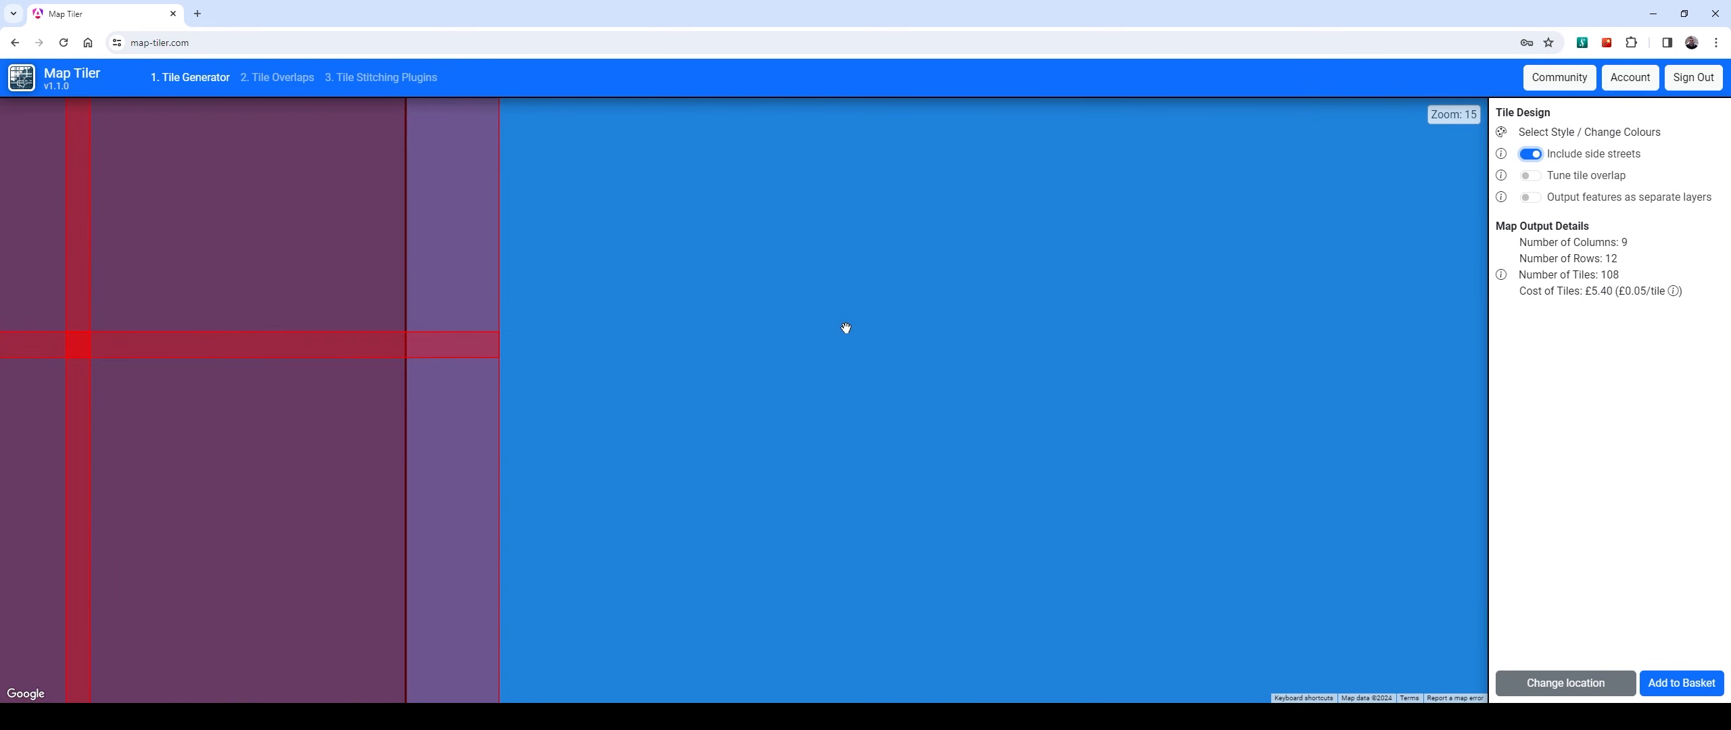
pyautogui.moveTo(846, 328); pyautogui.dragTo(1573, 326)
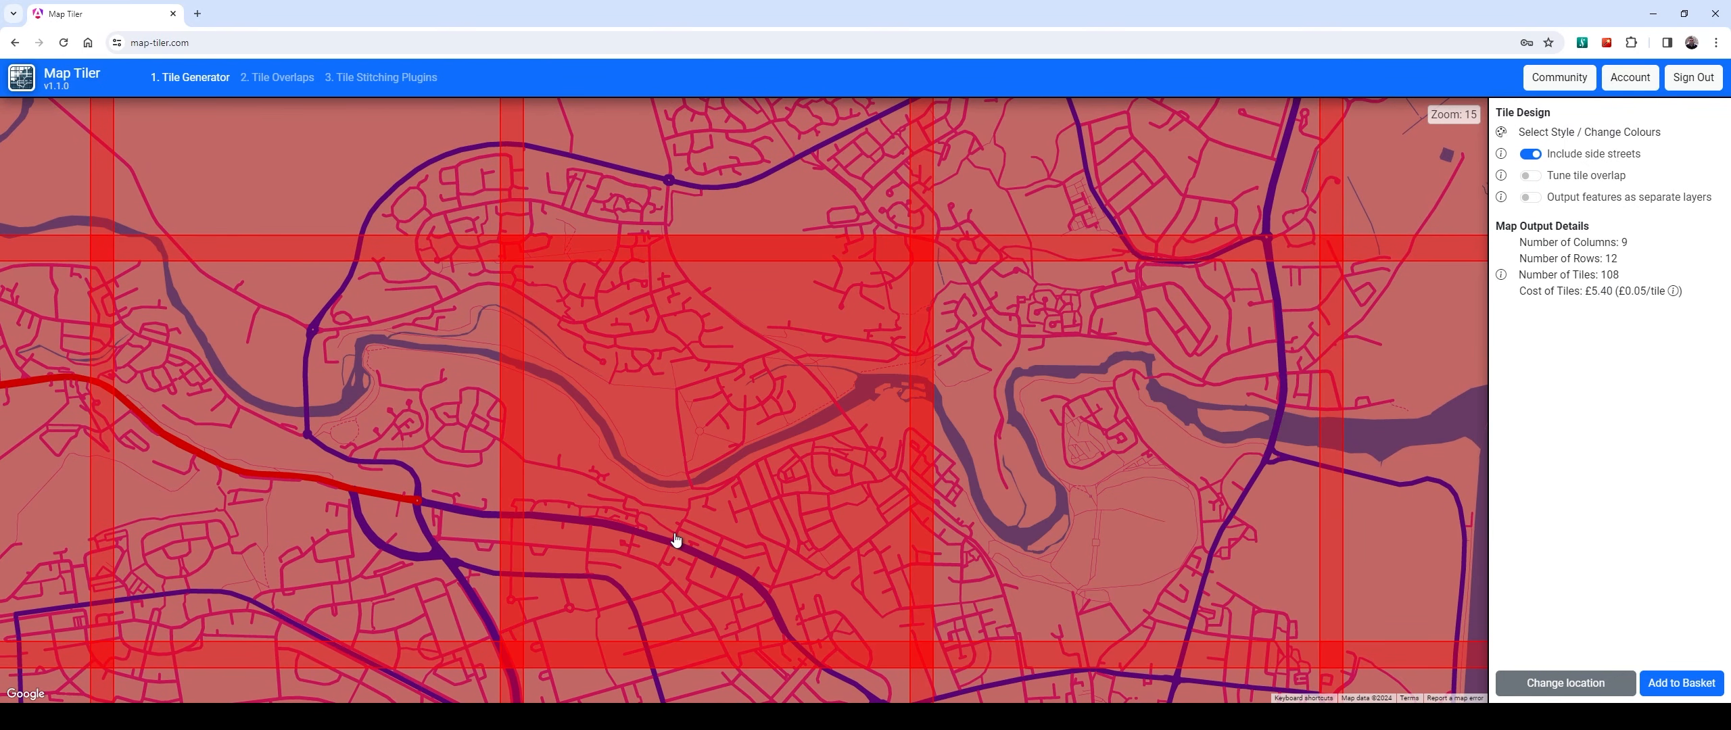
# Enable tile overlap tuning for the map tiles over Aberdeen
pyautogui.moveTo(765, 406); pyautogui.dragTo(809, 454)
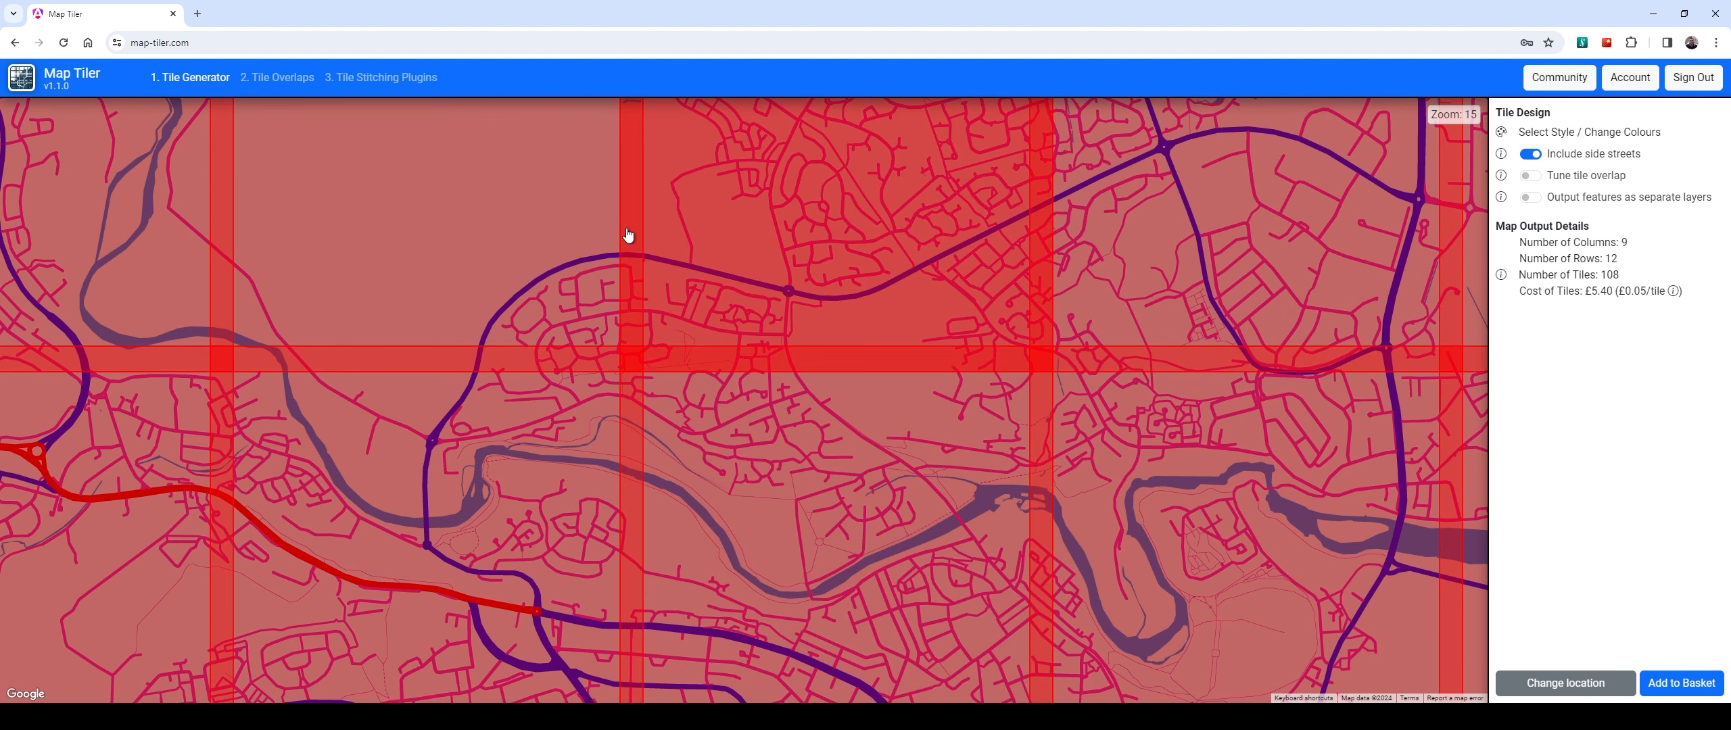
pyautogui.moveTo(1234, 222); pyautogui.dragTo(1210, 388)
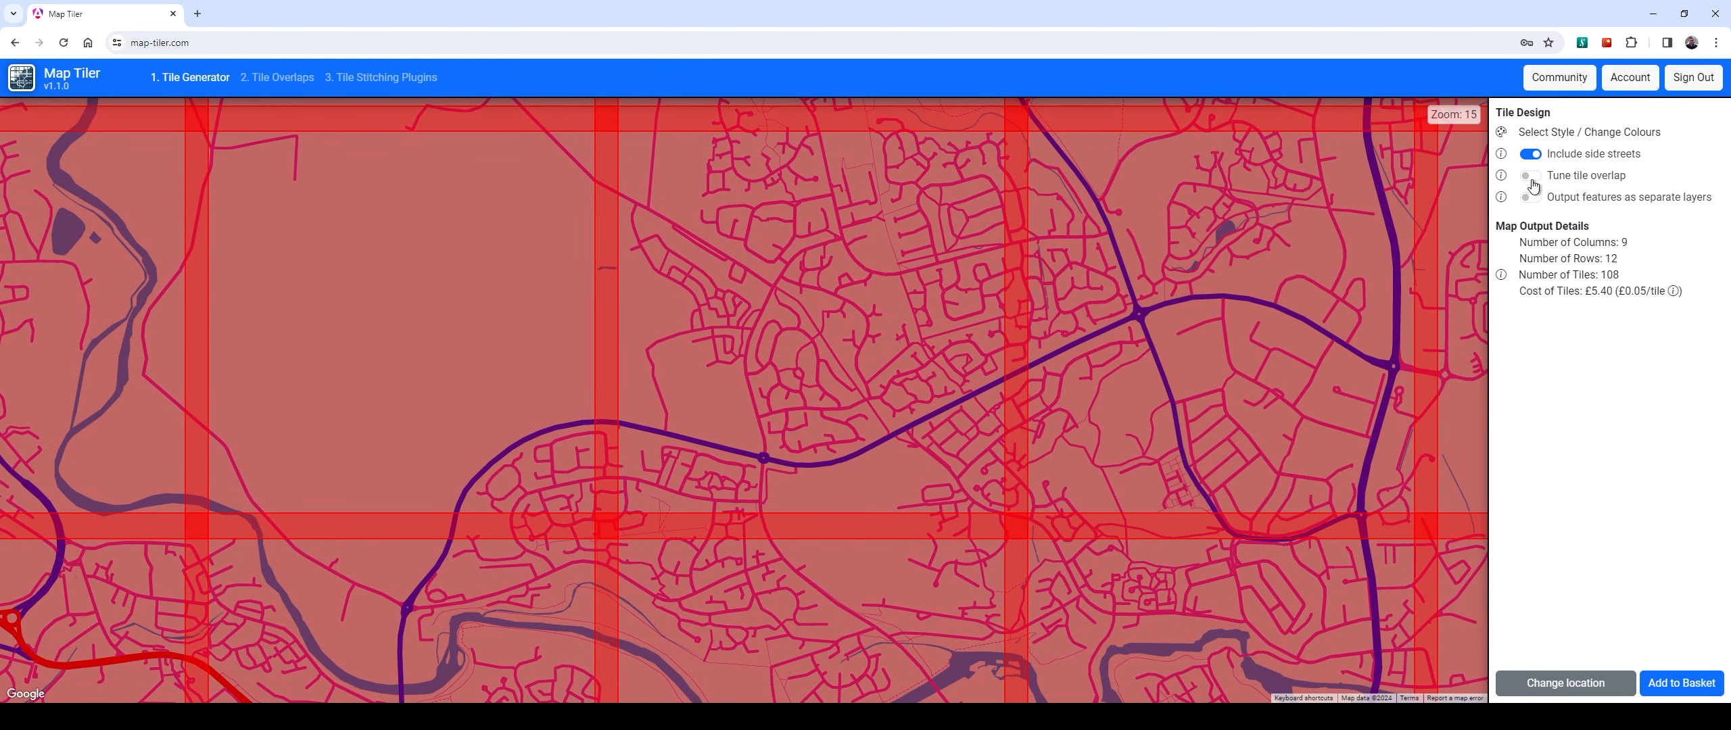
pyautogui.click(1529, 177)
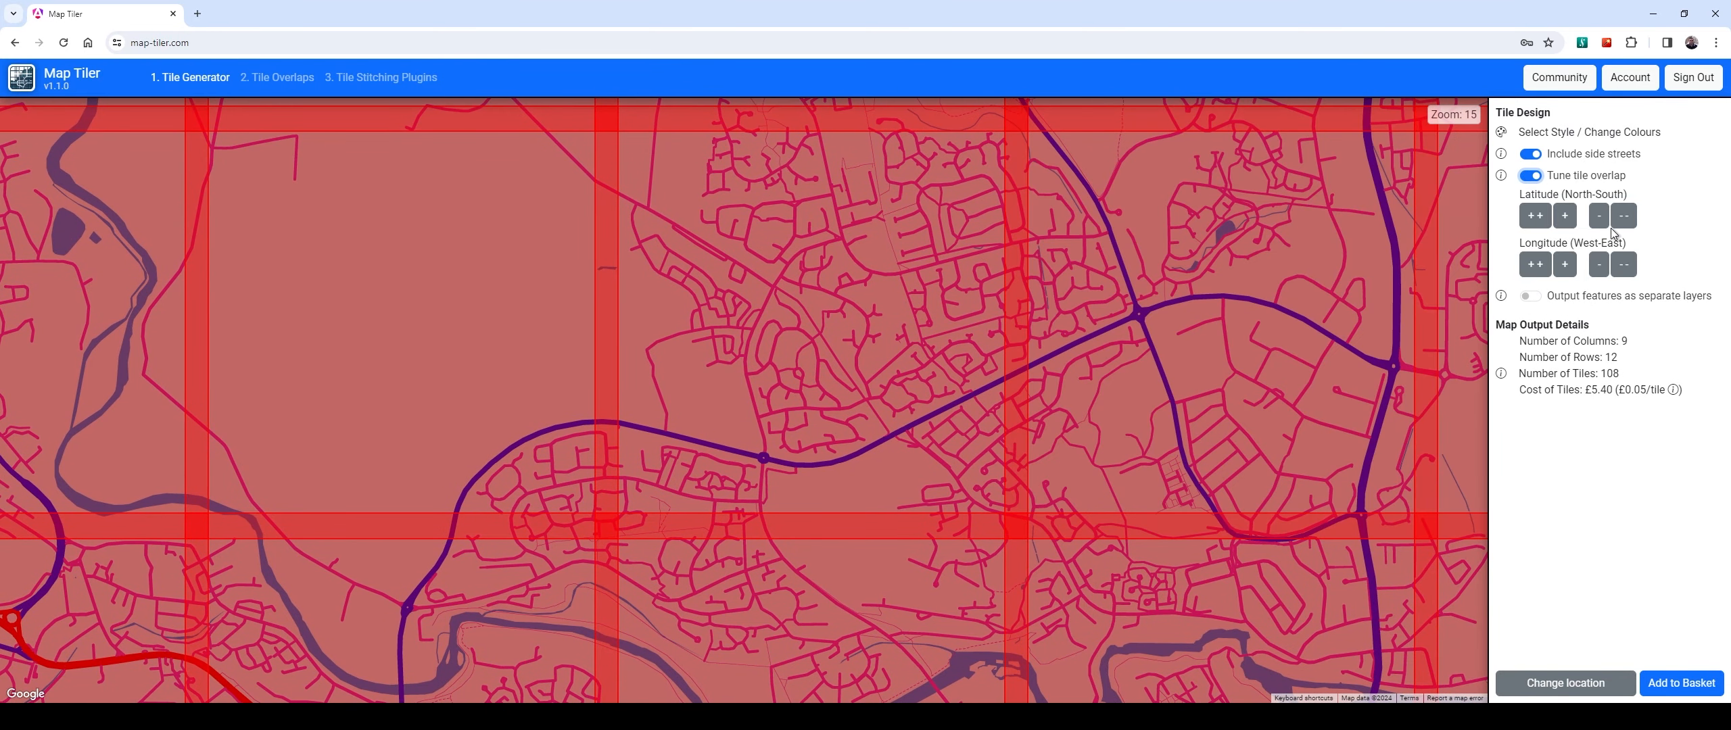
# Try increasing the north-south tile overlap by two small increments, and reducing it by three
pyautogui.click(1568, 220)
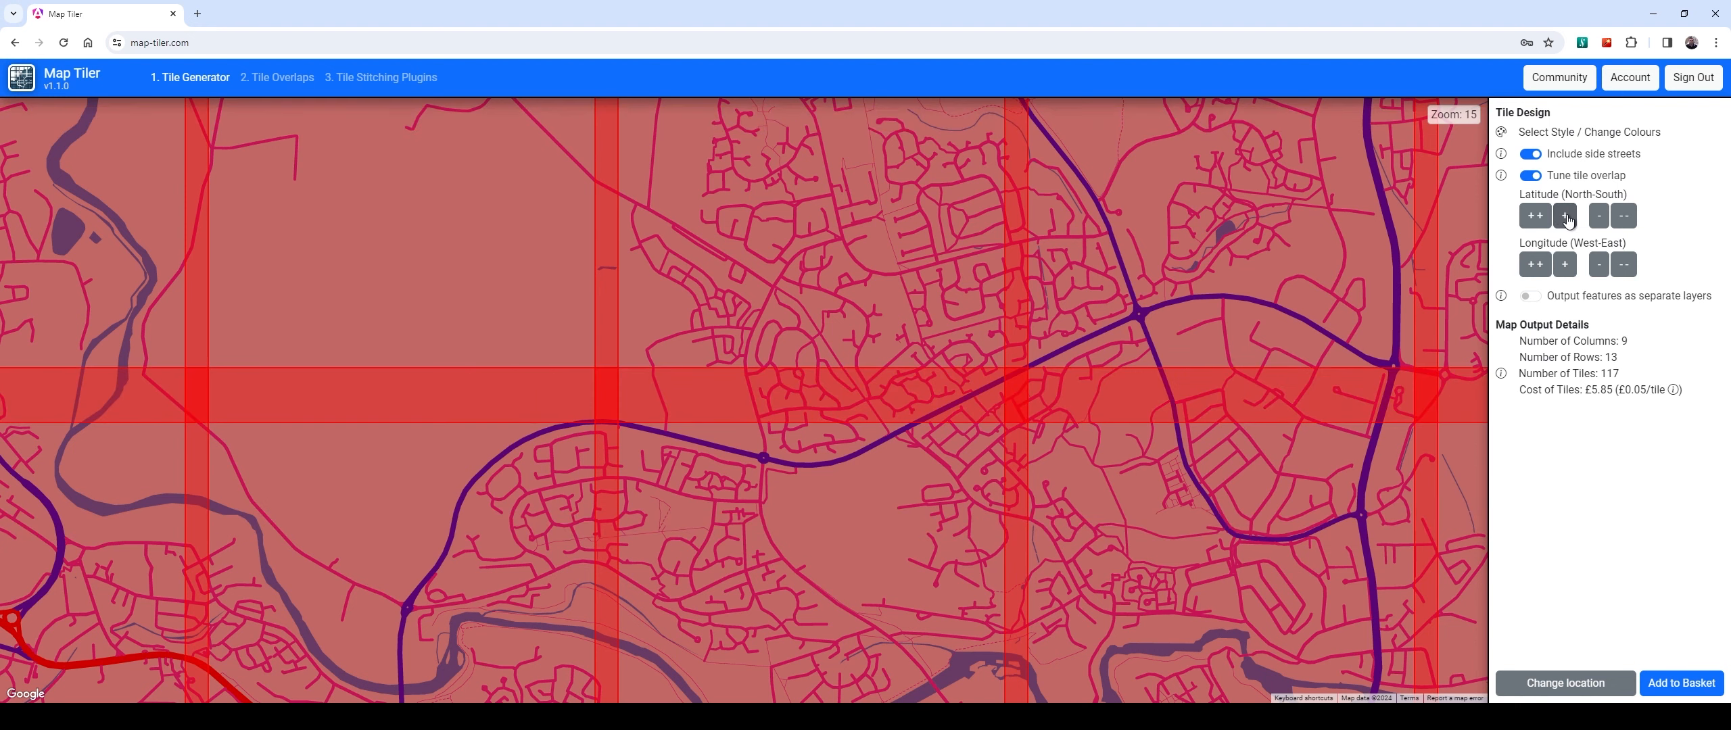
pyautogui.click(1568, 220)
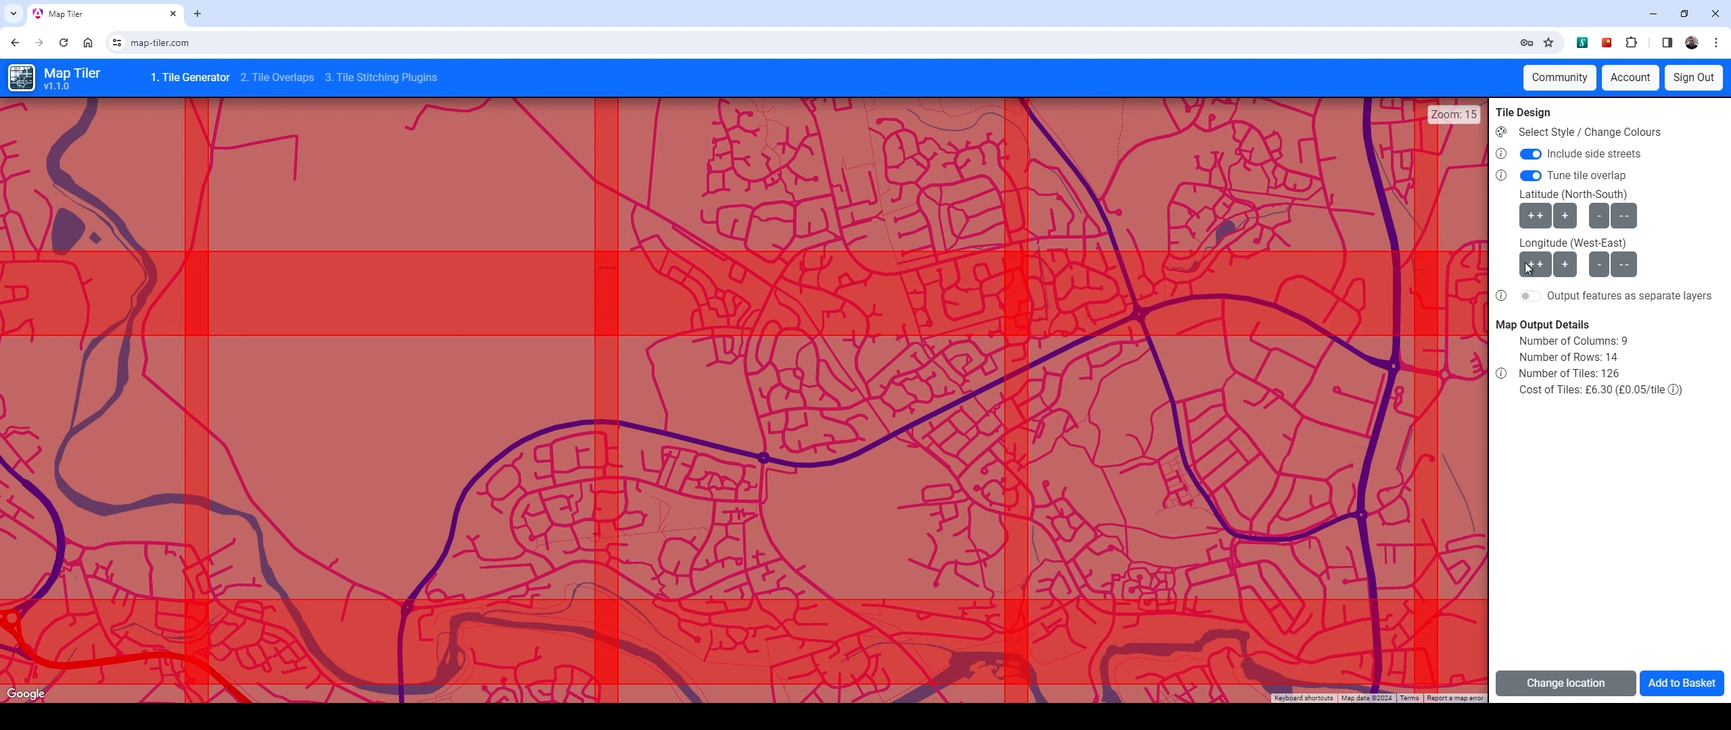
pyautogui.click(1600, 215)
pyautogui.click(1600, 216)
pyautogui.click(1600, 216)
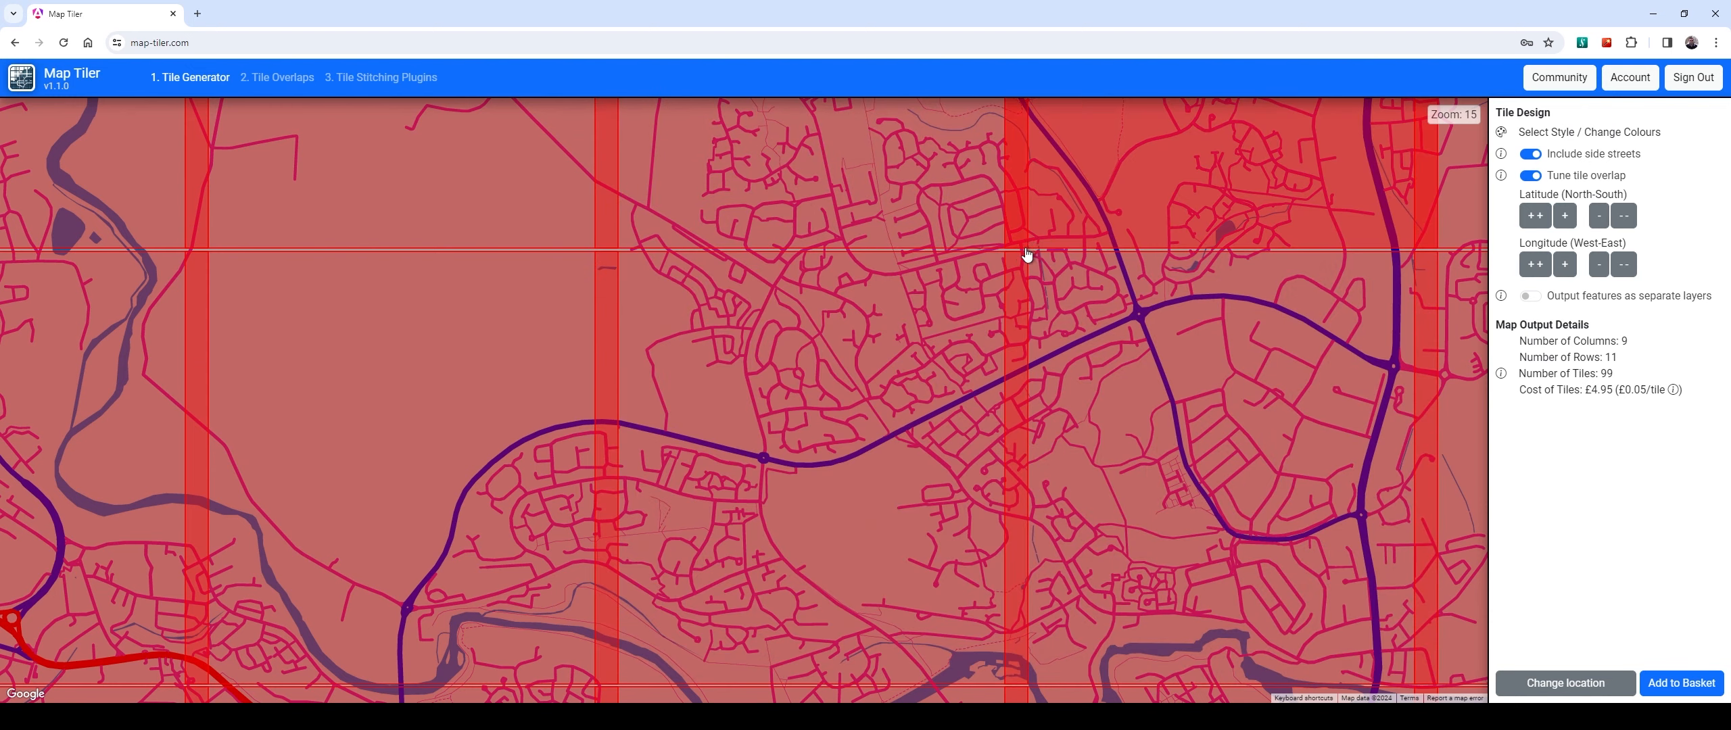
# Inspect the boundary between the tile rows up close, and adjust the north-south overlap by two small increments up and one down
pyautogui.scroll(3, 1040, 256)
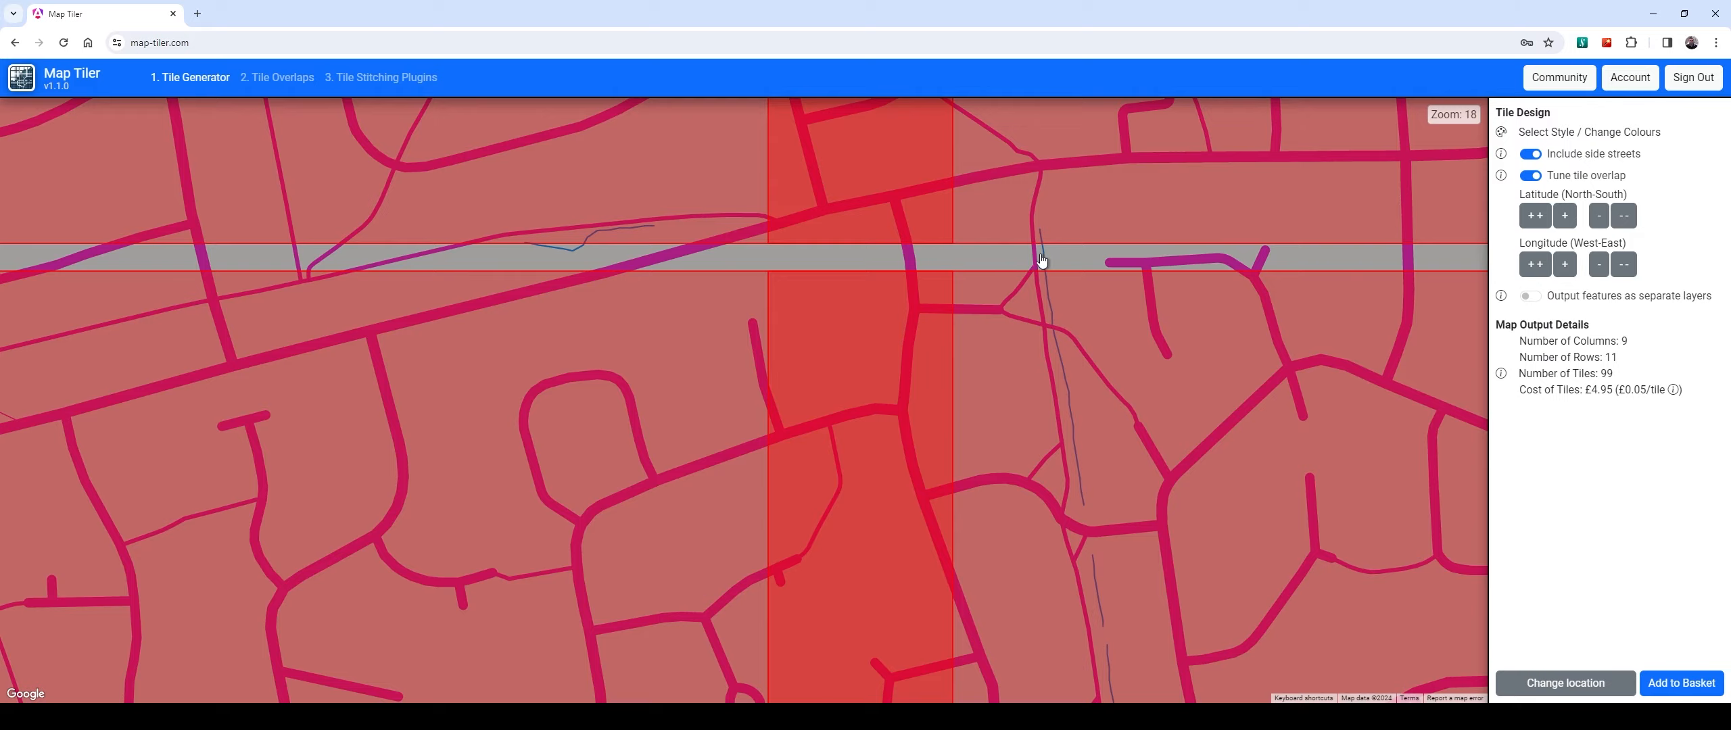
pyautogui.scroll(-2, 1048, 271)
pyautogui.scroll(-2, 1063, 325)
pyautogui.scroll(2, 1062, 331)
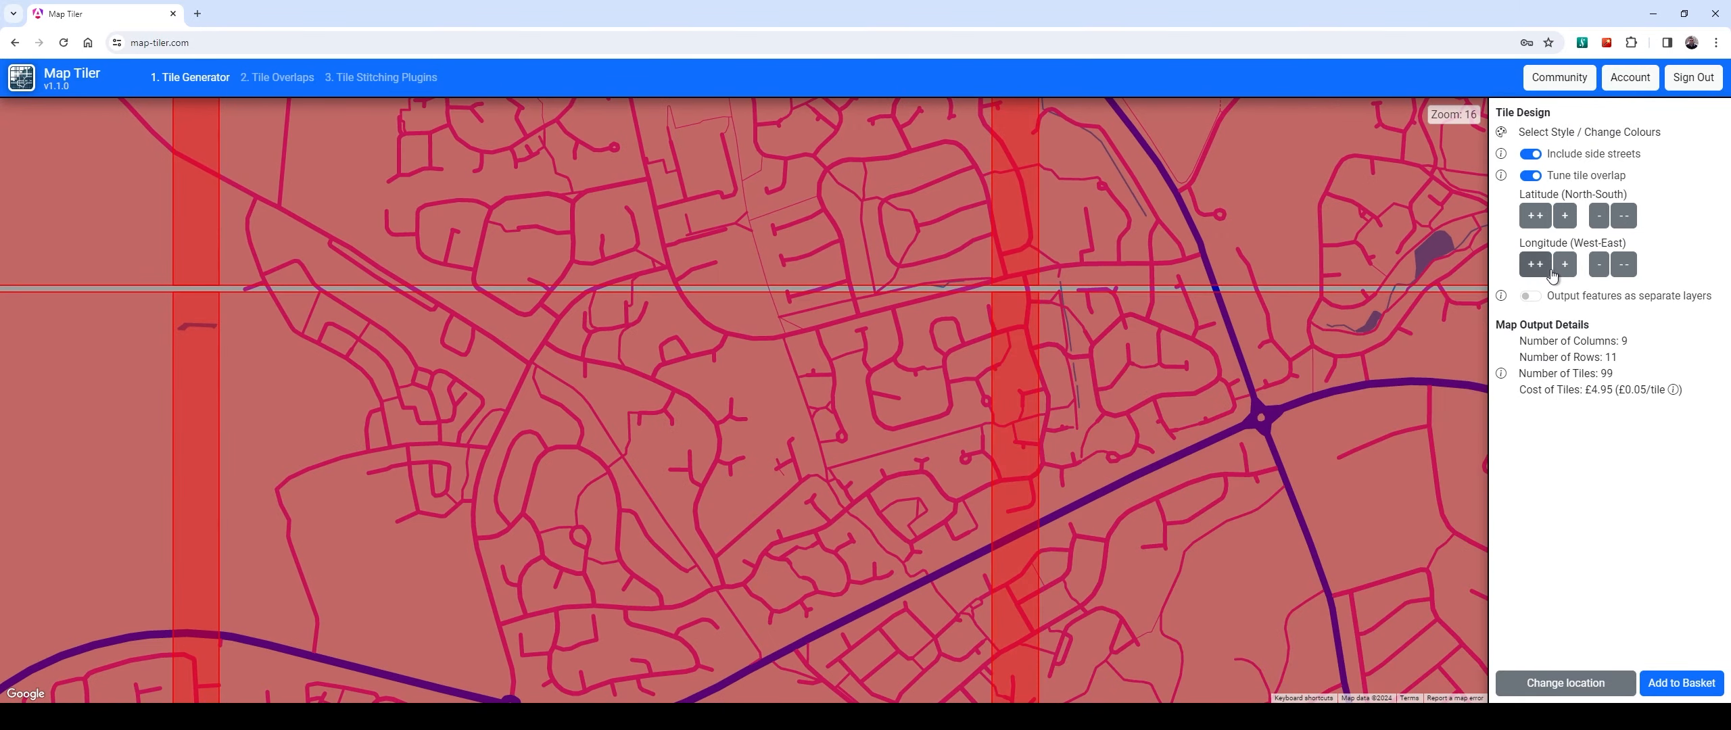
pyautogui.click(1565, 216)
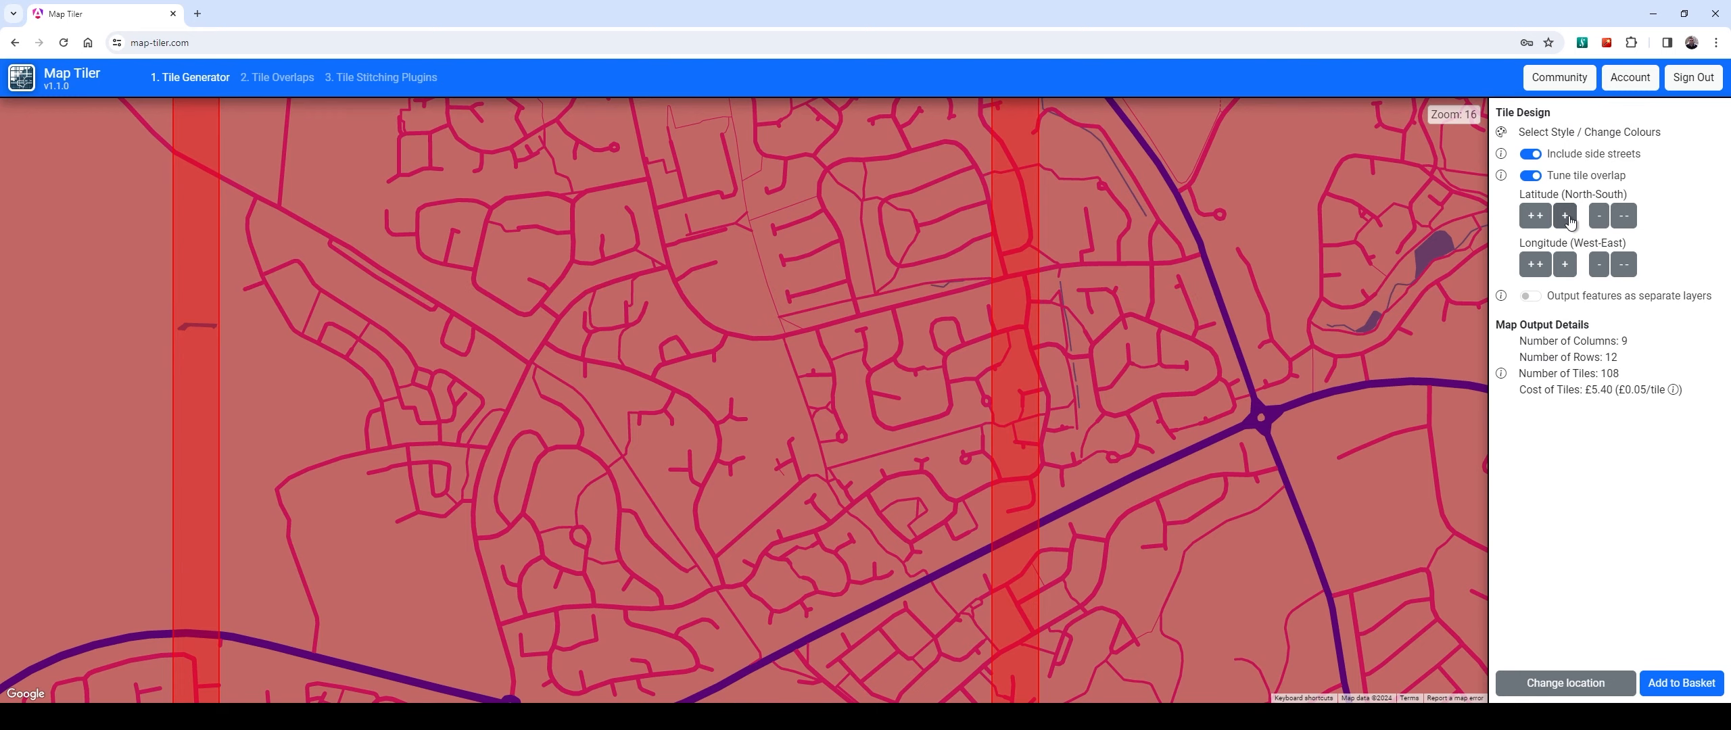
pyautogui.click(1566, 217)
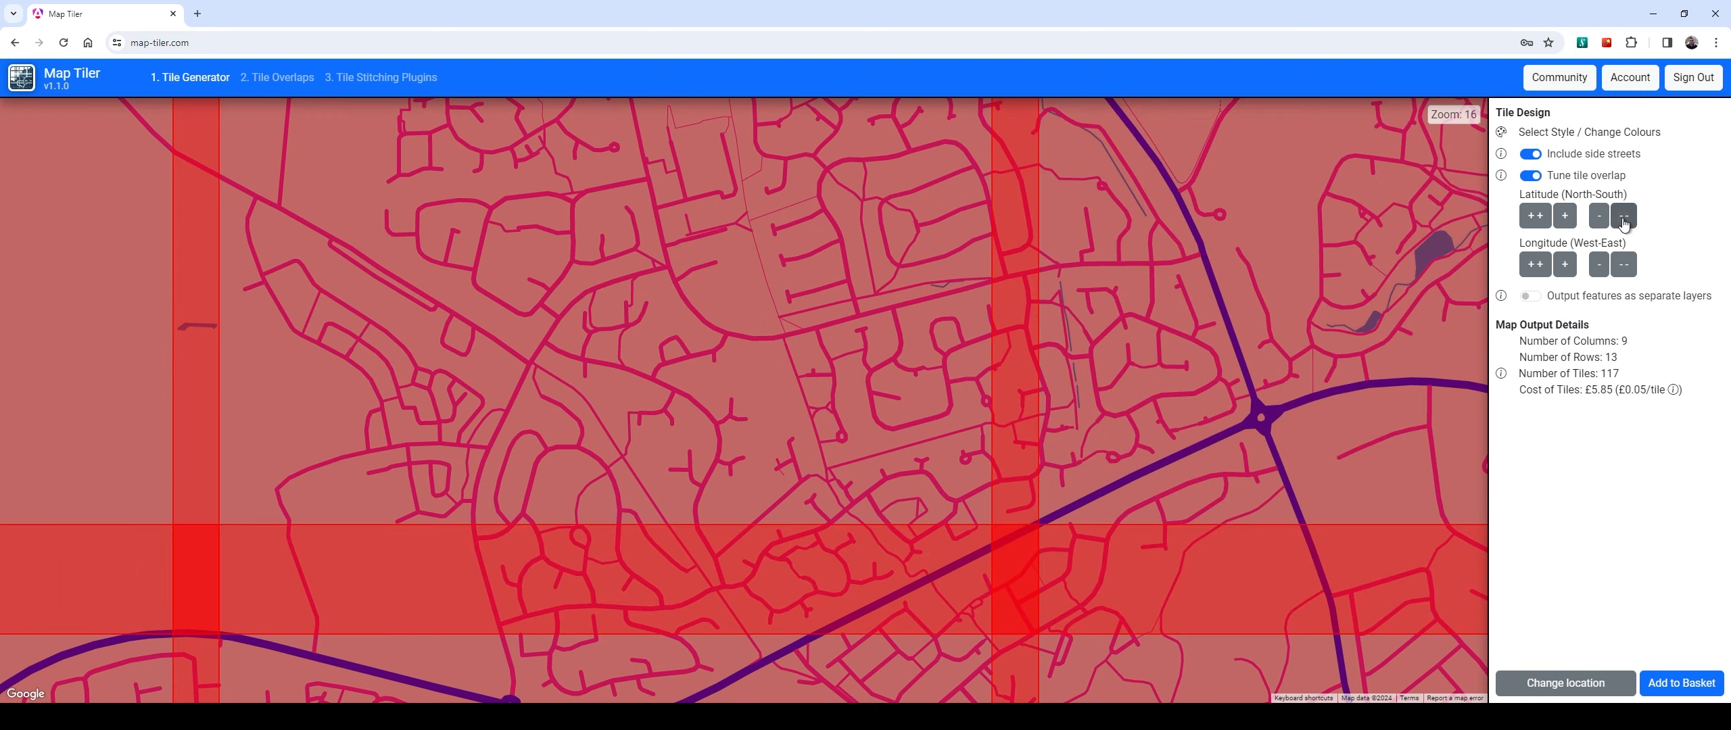
pyautogui.click(1600, 217)
# Check the tile grid over the city and set the map features to output as separate layers
pyautogui.scroll(-2, 1015, 527)
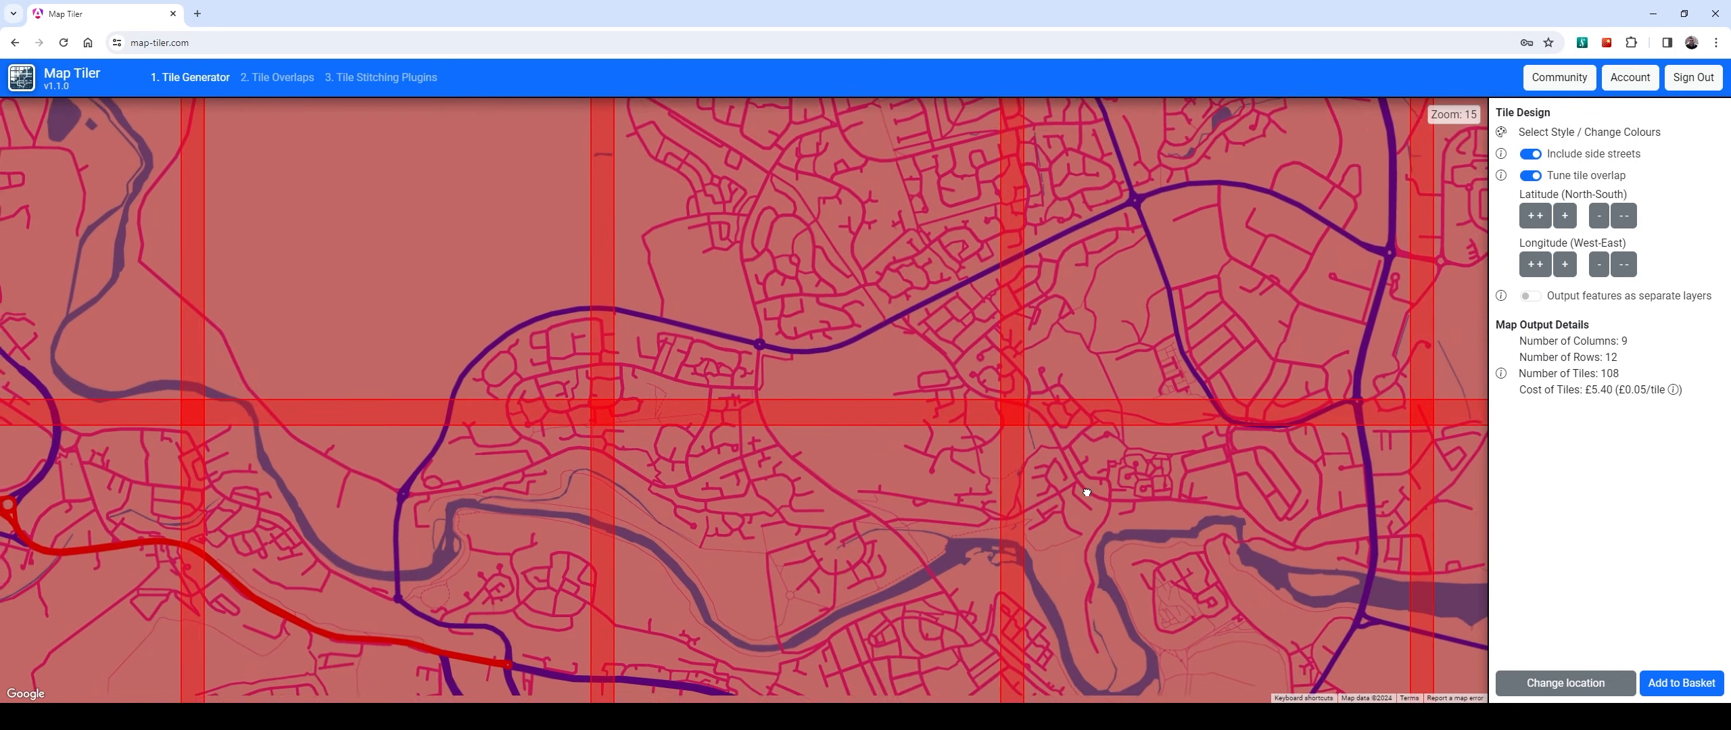
pyautogui.moveTo(1087, 493); pyautogui.dragTo(1090, 473)
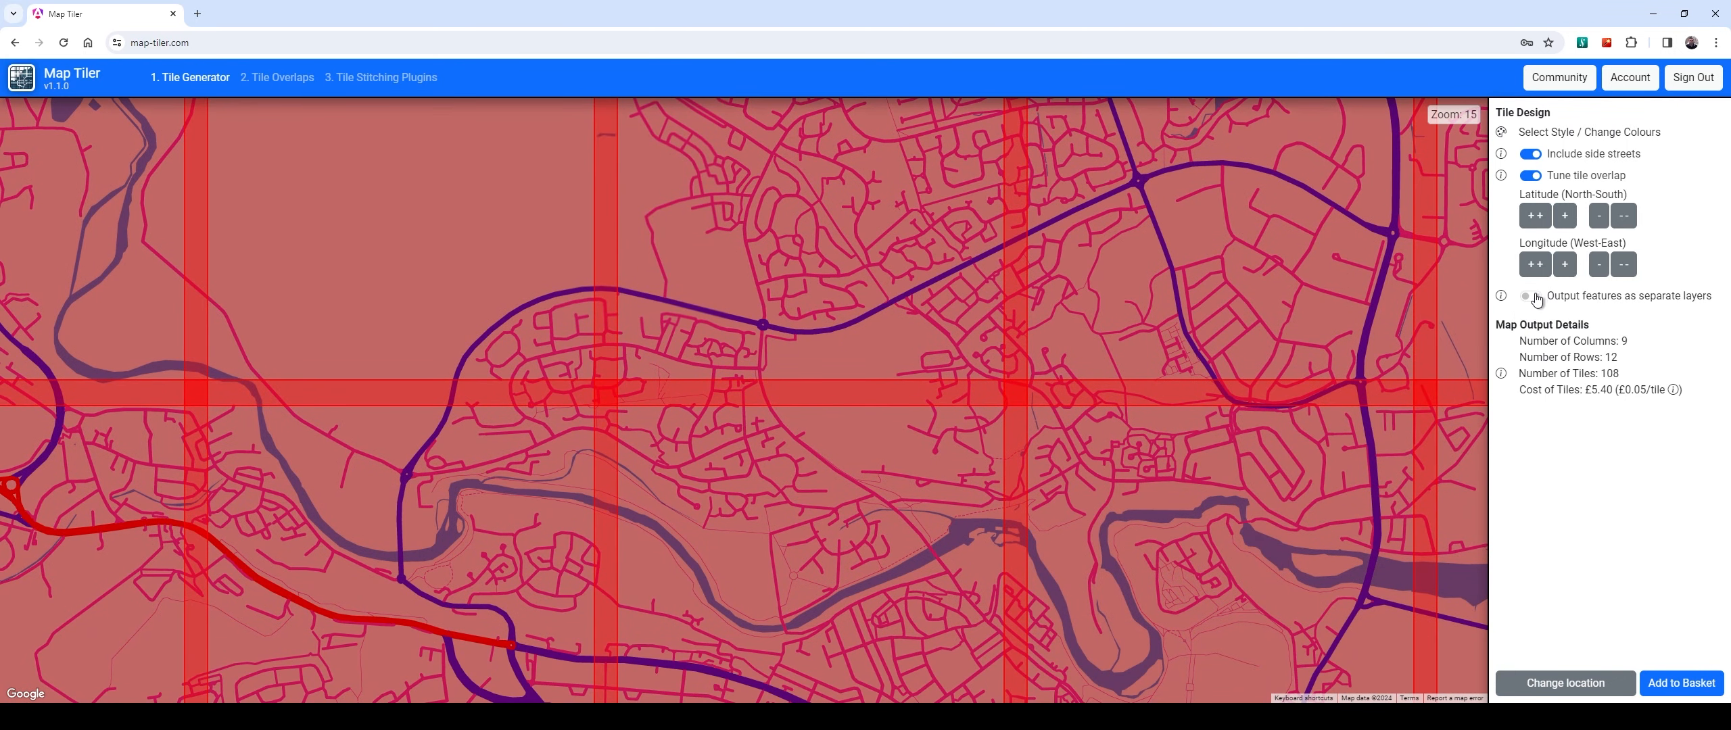
pyautogui.scroll(-1, 1070, 413)
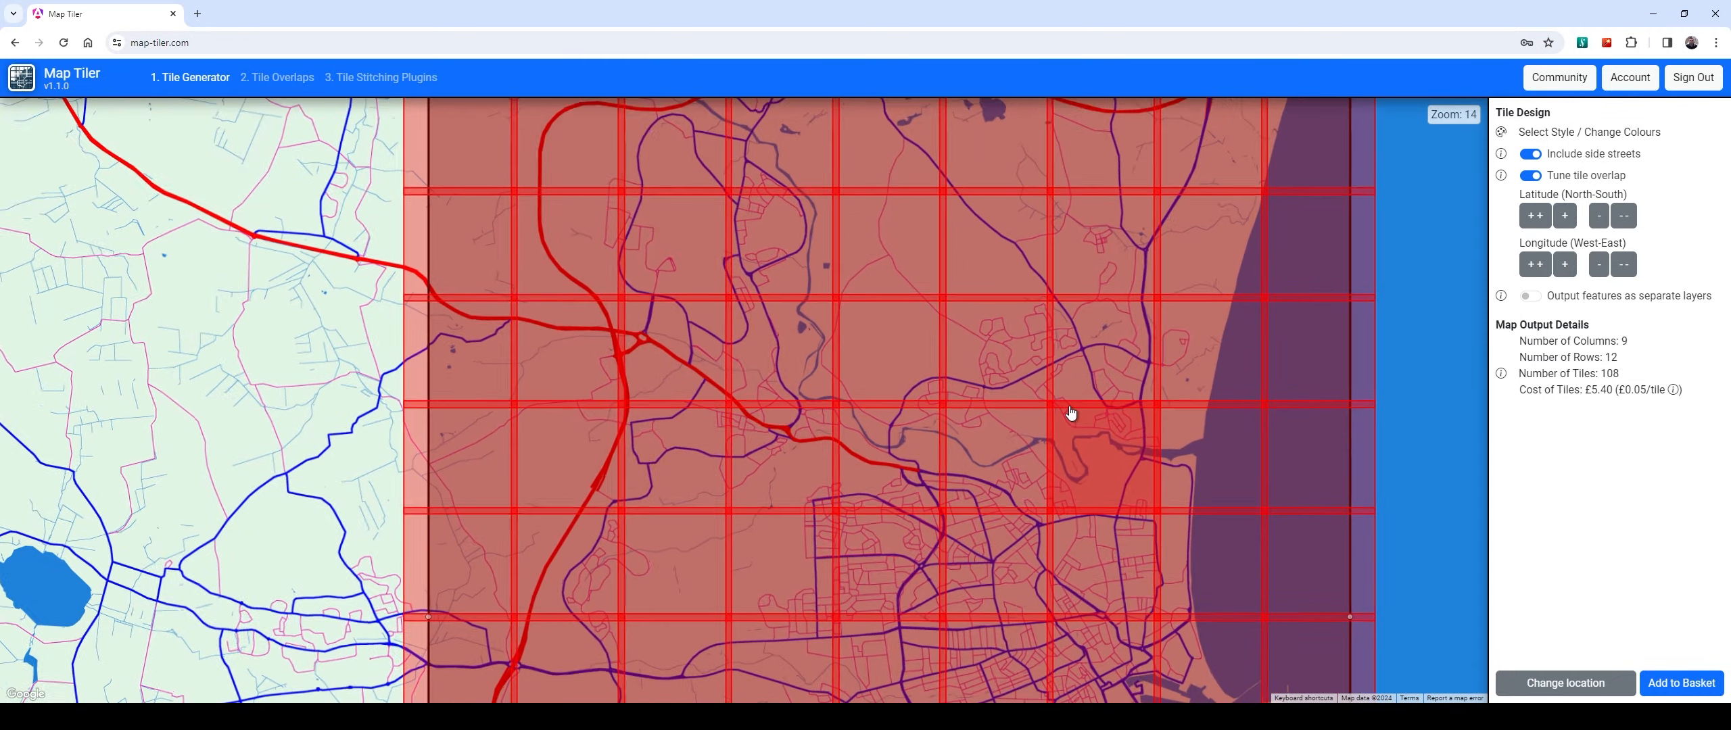
pyautogui.scroll(1, 1071, 413)
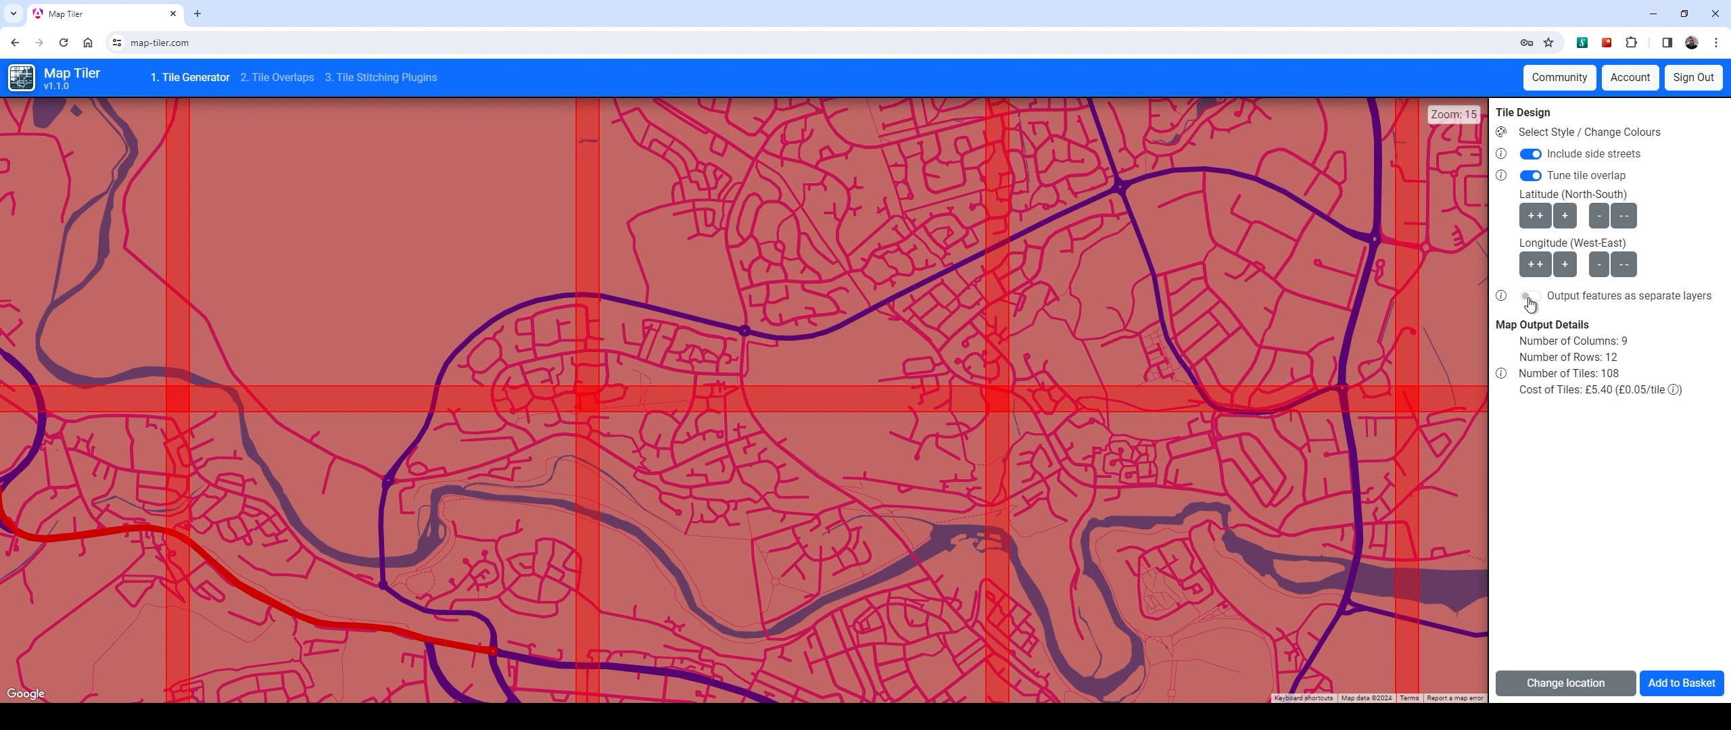
pyautogui.click(1529, 298)
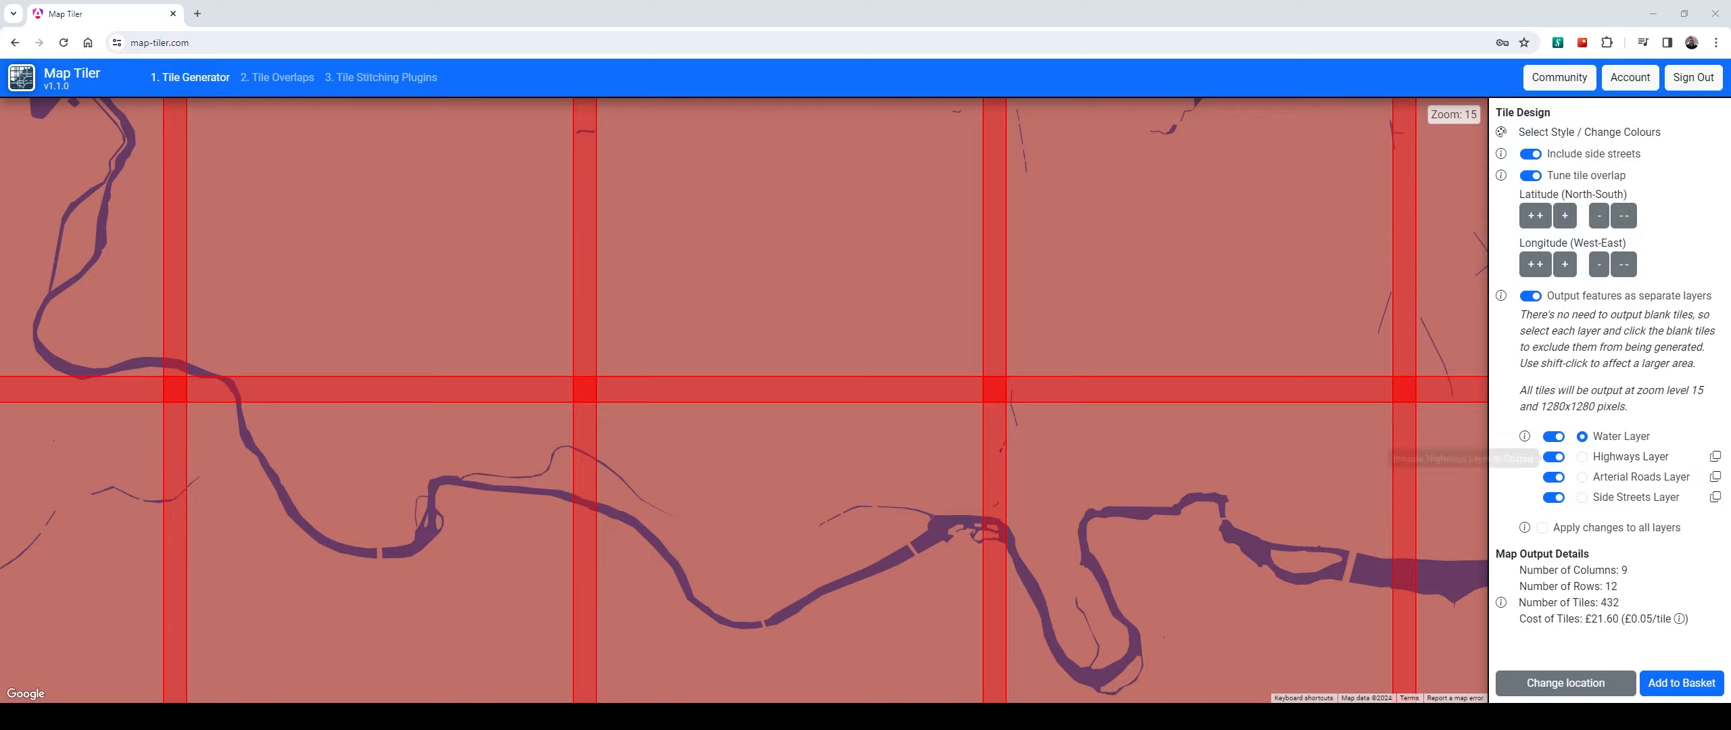
# View the highways, arterial roads and side streets layers in turn, and examine the side street coverage across the tile grid
pyautogui.scroll(-2, 1191, 418)
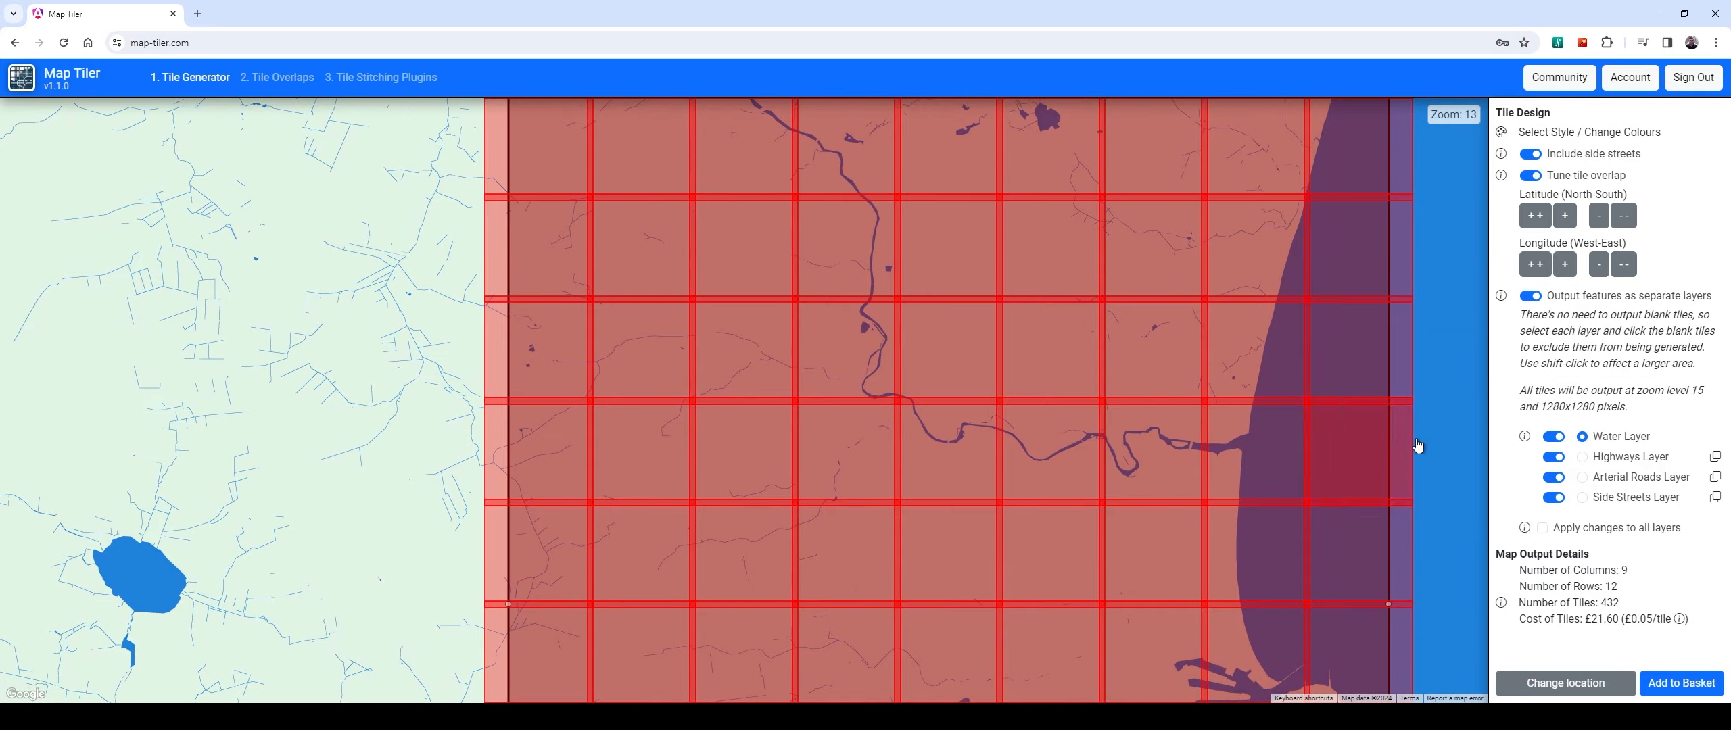
pyautogui.click(1613, 462)
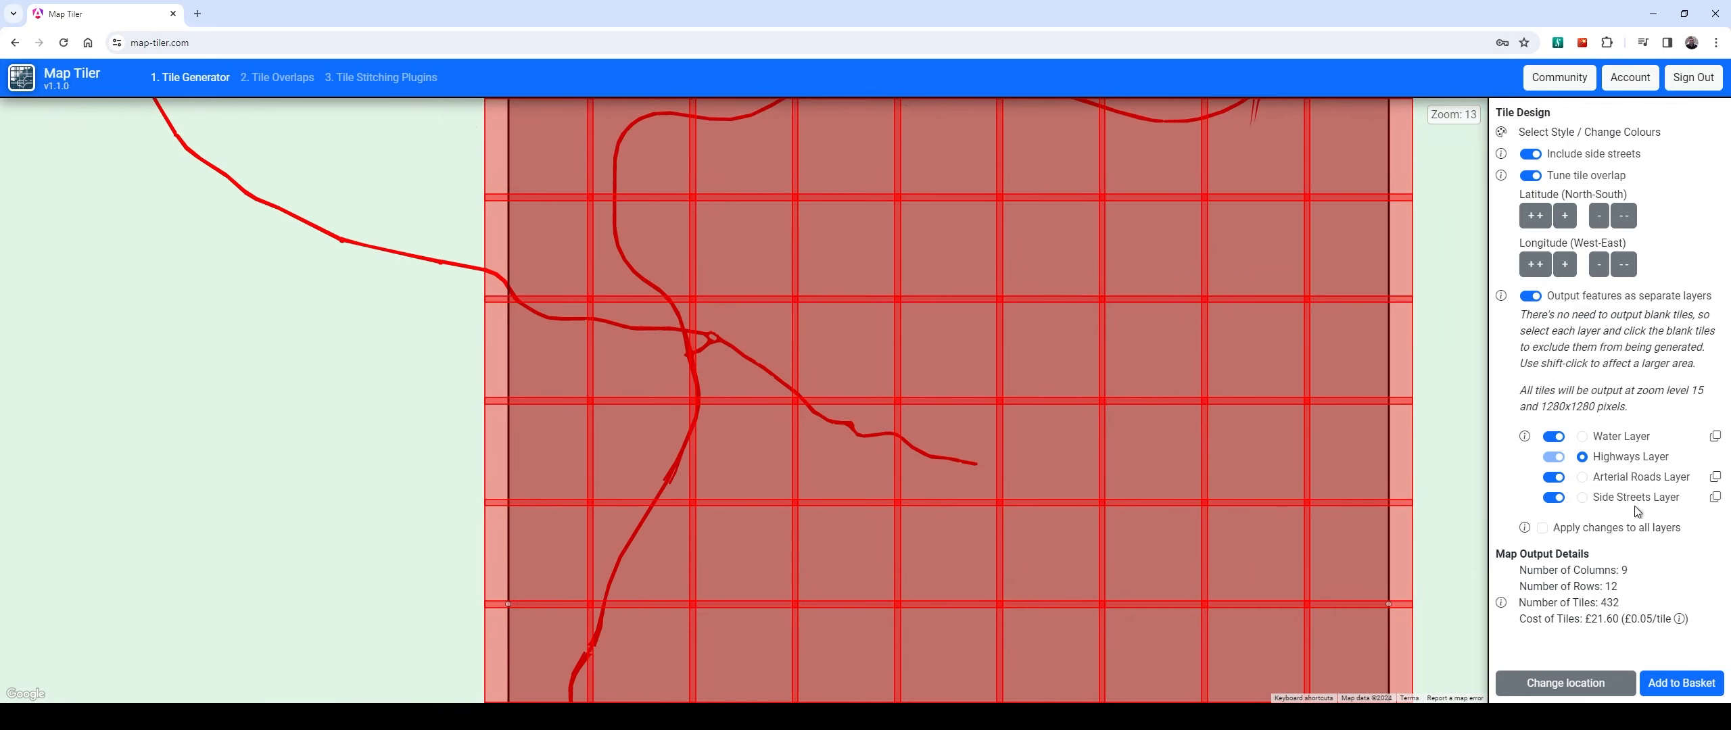
pyautogui.click(1637, 481)
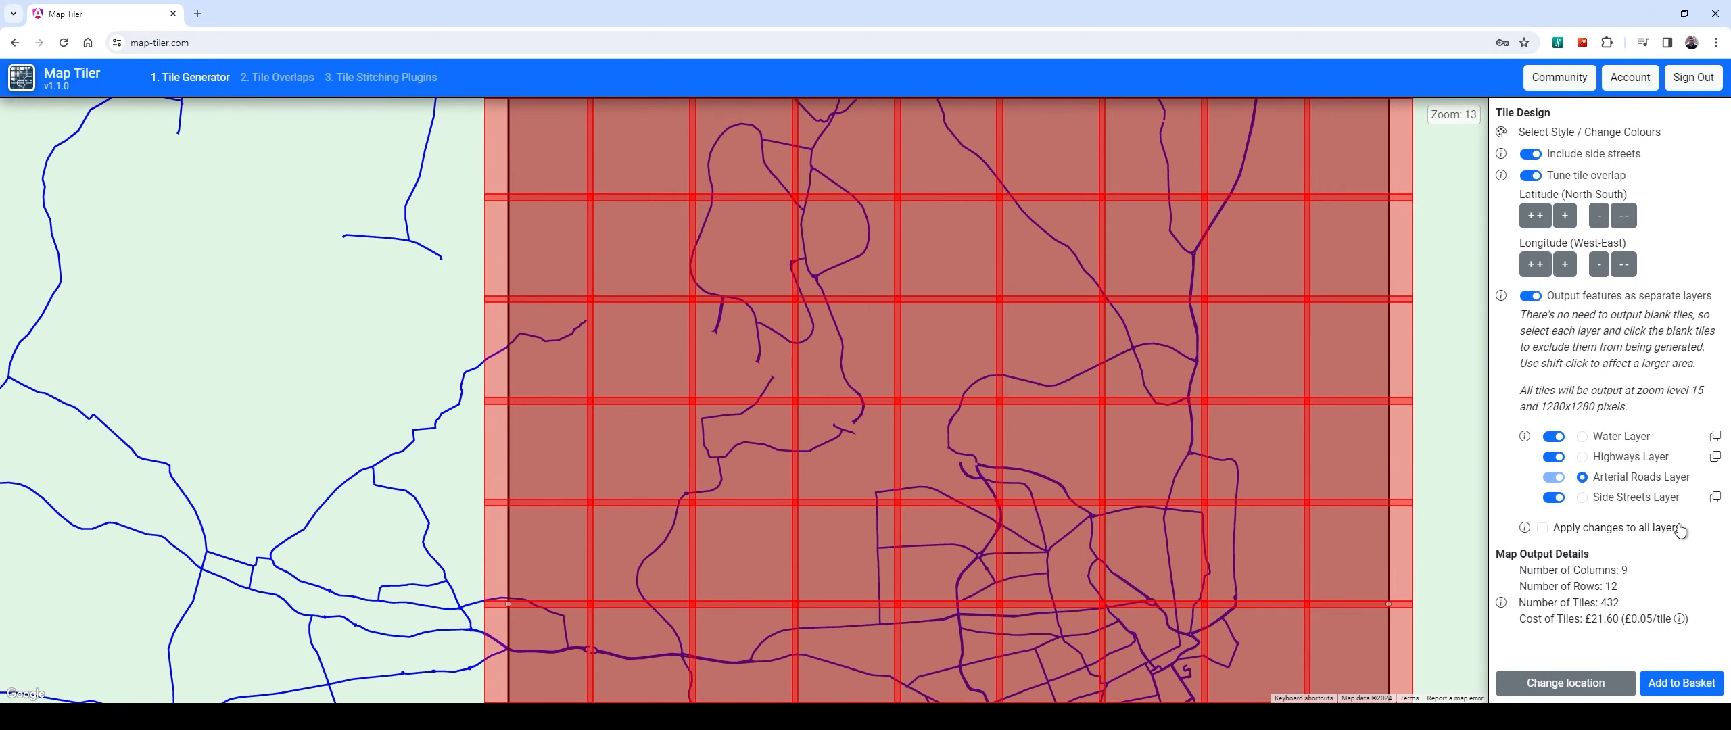
pyautogui.click(1642, 503)
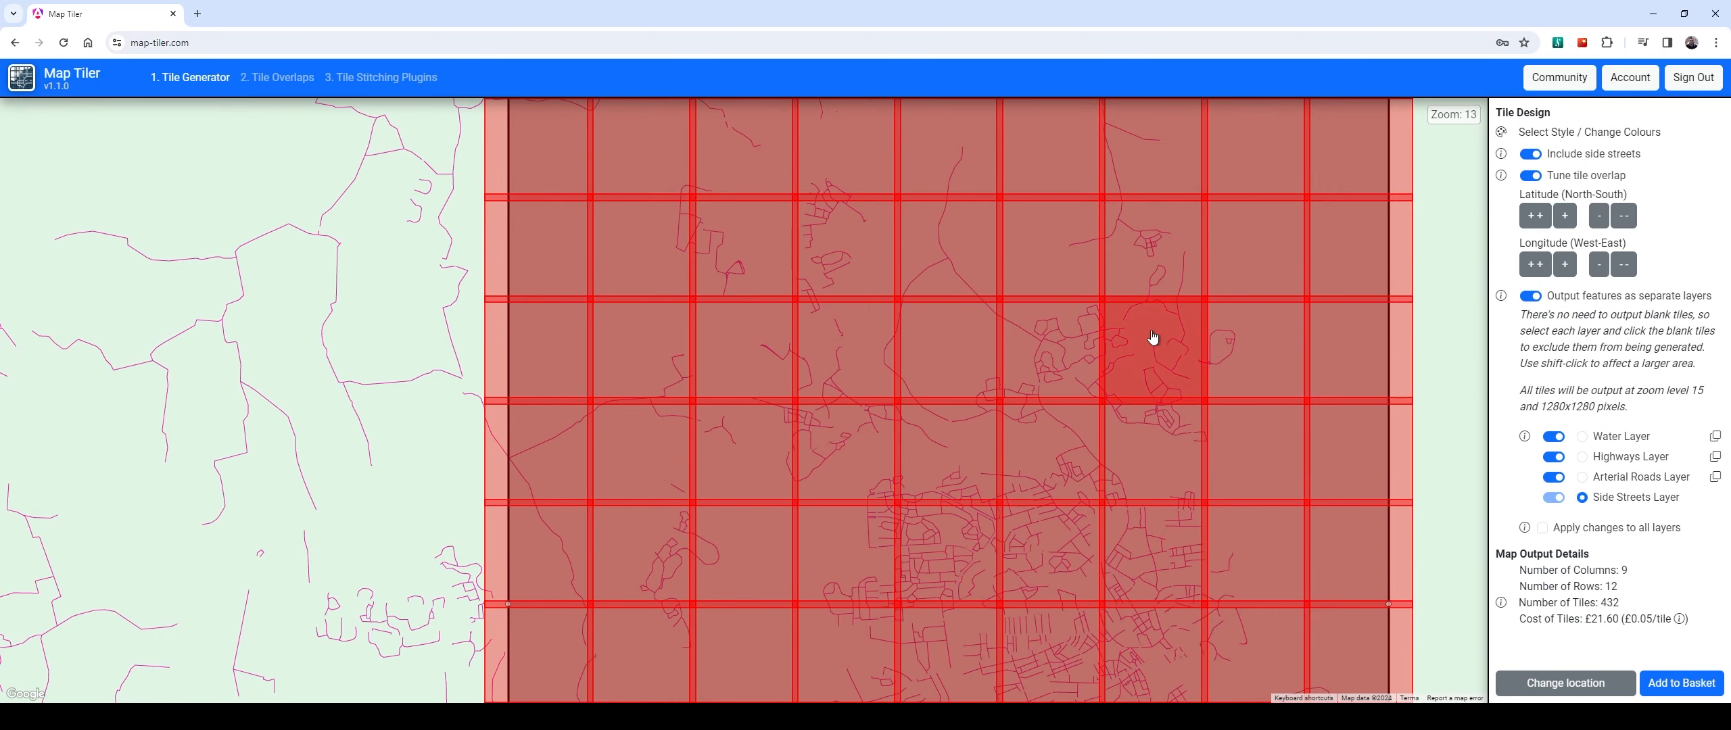
pyautogui.scroll(1, 919, 497)
pyautogui.scroll(1, 920, 497)
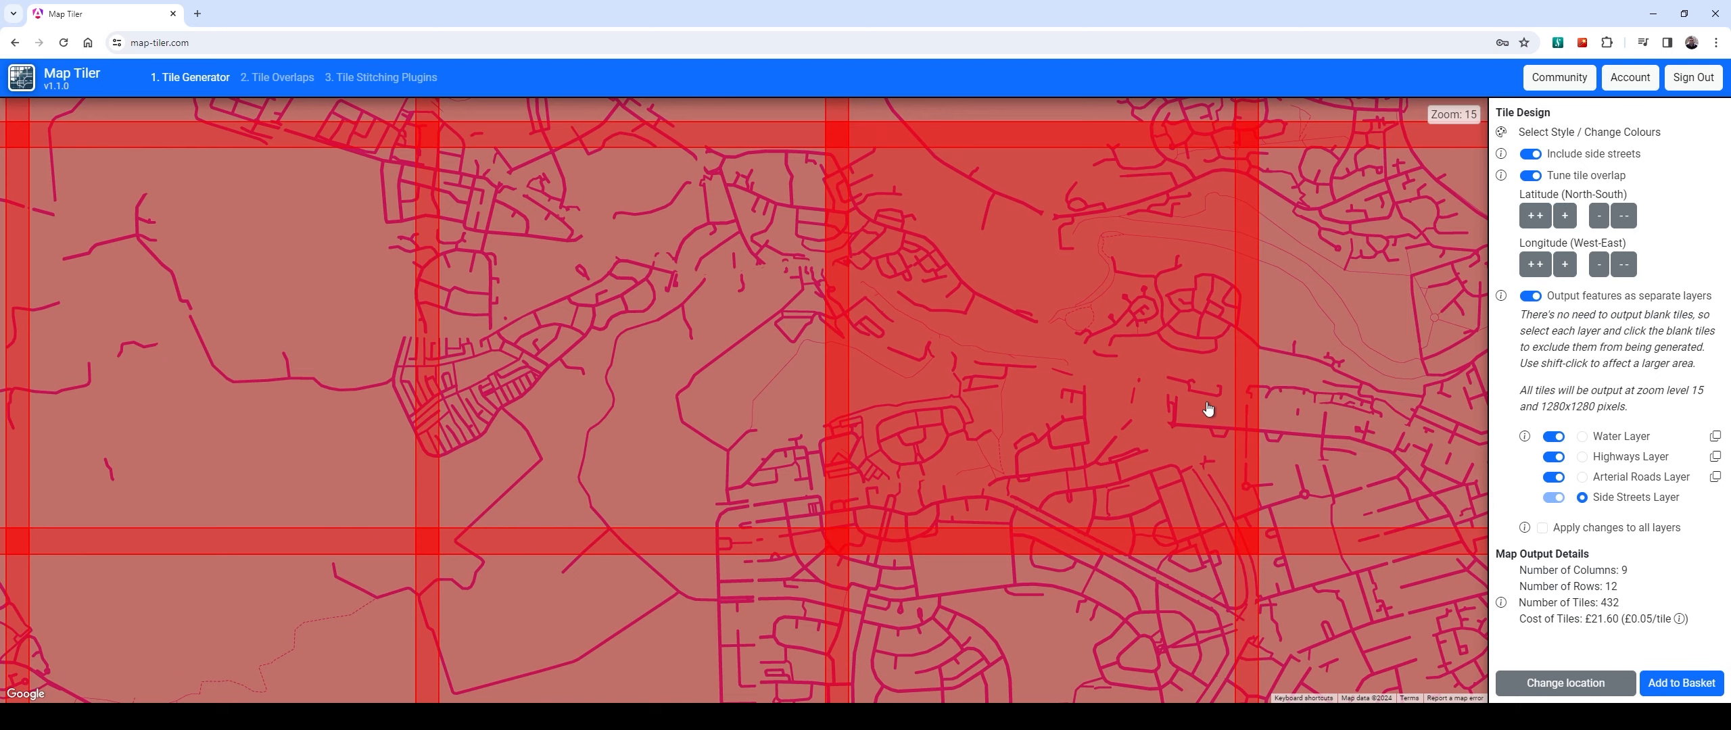
pyautogui.moveTo(854, 541); pyautogui.dragTo(108, 443)
pyautogui.moveTo(1060, 206); pyautogui.dragTo(893, 506)
pyautogui.moveTo(1248, 224); pyautogui.dragTo(939, 321)
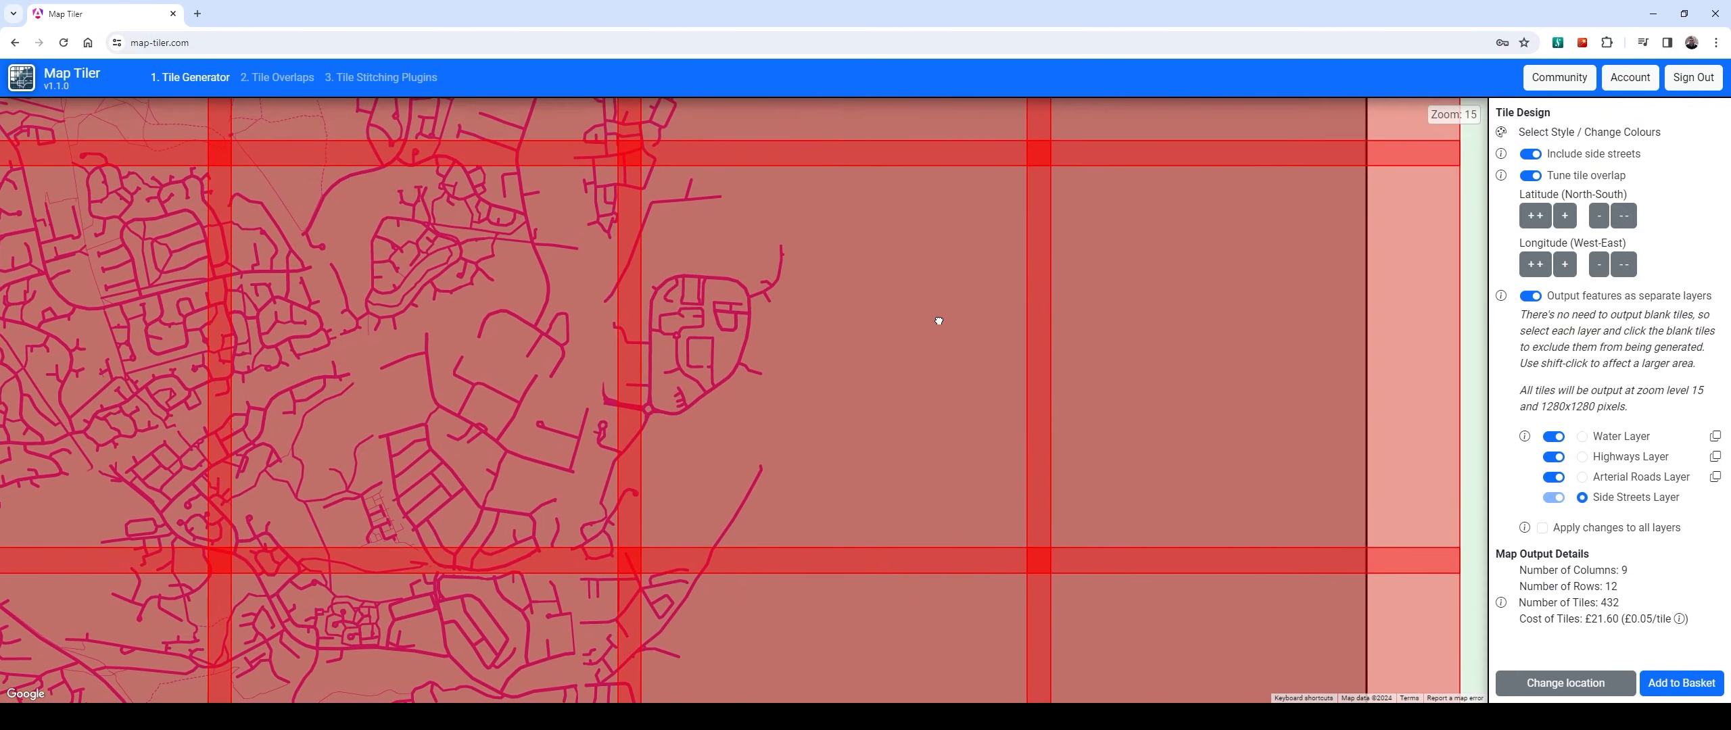
pyautogui.scroll(-2, 938, 322)
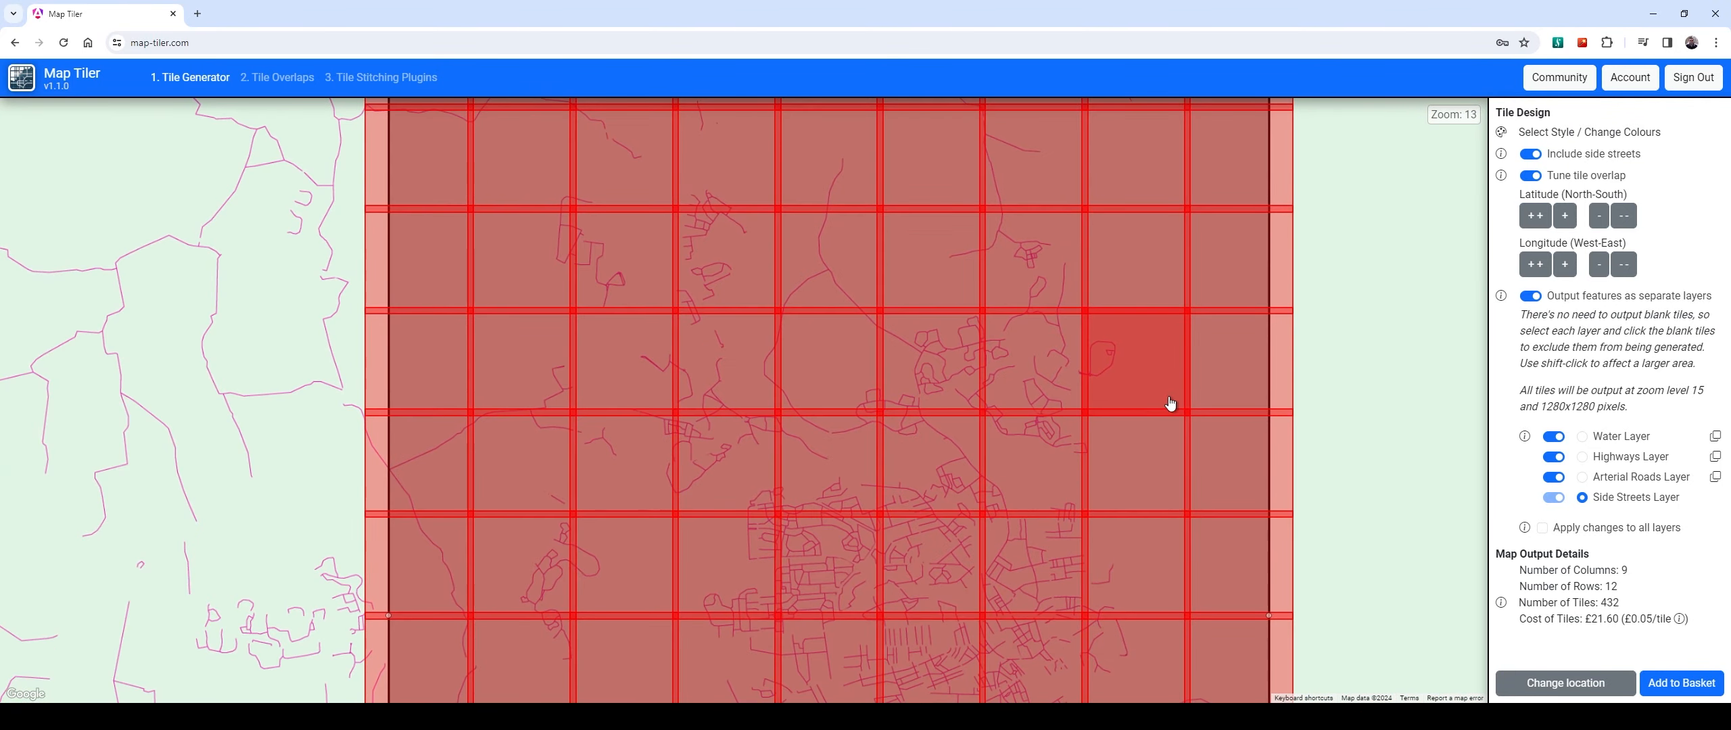
# Show the water layer over the whole tile grid and check the tile count breakdown per layer
pyautogui.click(1617, 442)
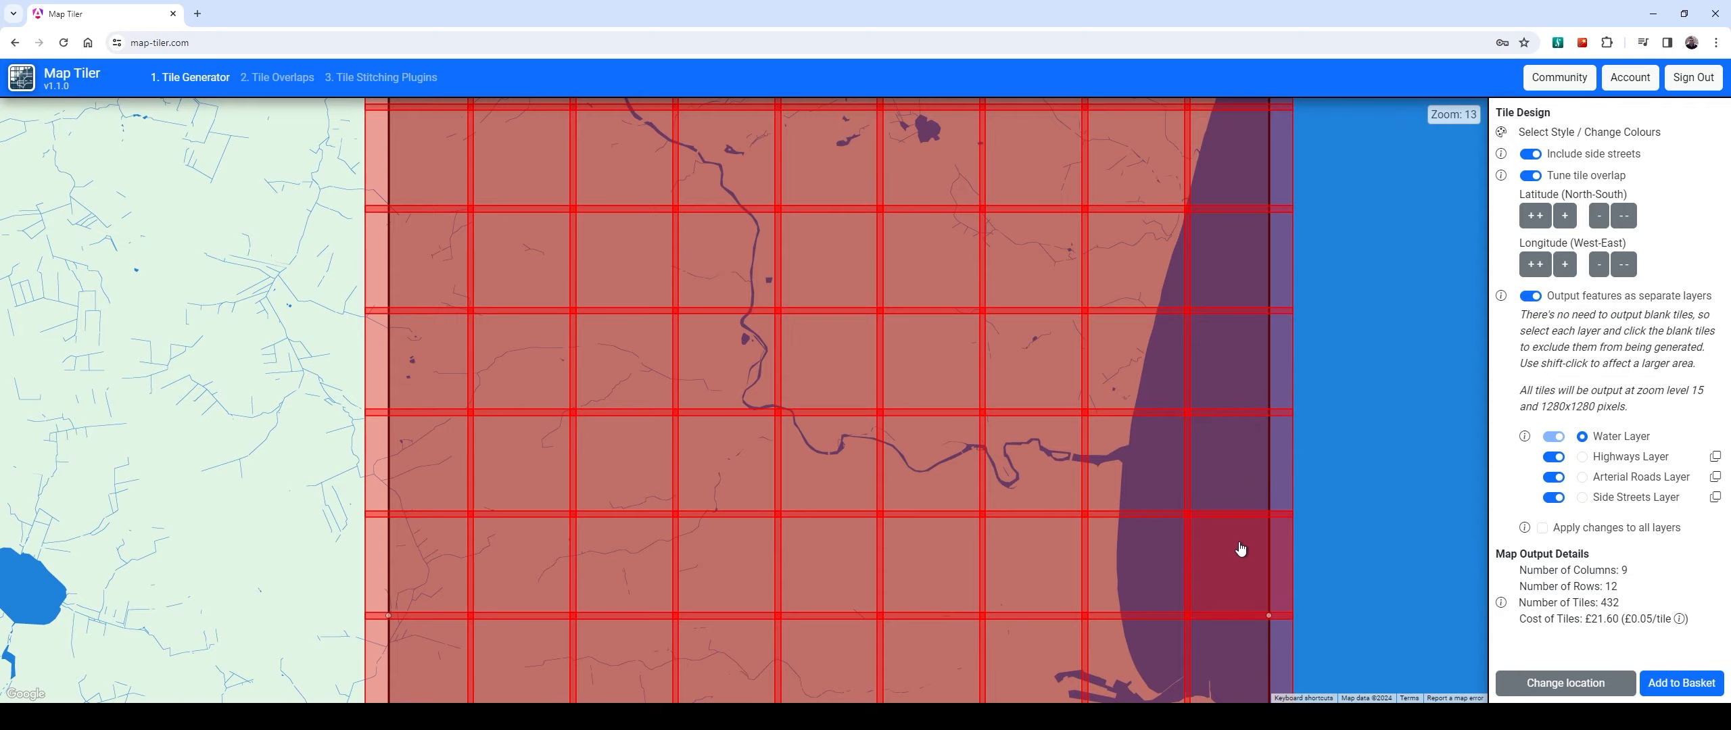
pyautogui.scroll(-1, 1376, 465)
pyautogui.moveTo(1380, 467); pyautogui.dragTo(1174, 417)
pyautogui.scroll(-1, 1314, 406)
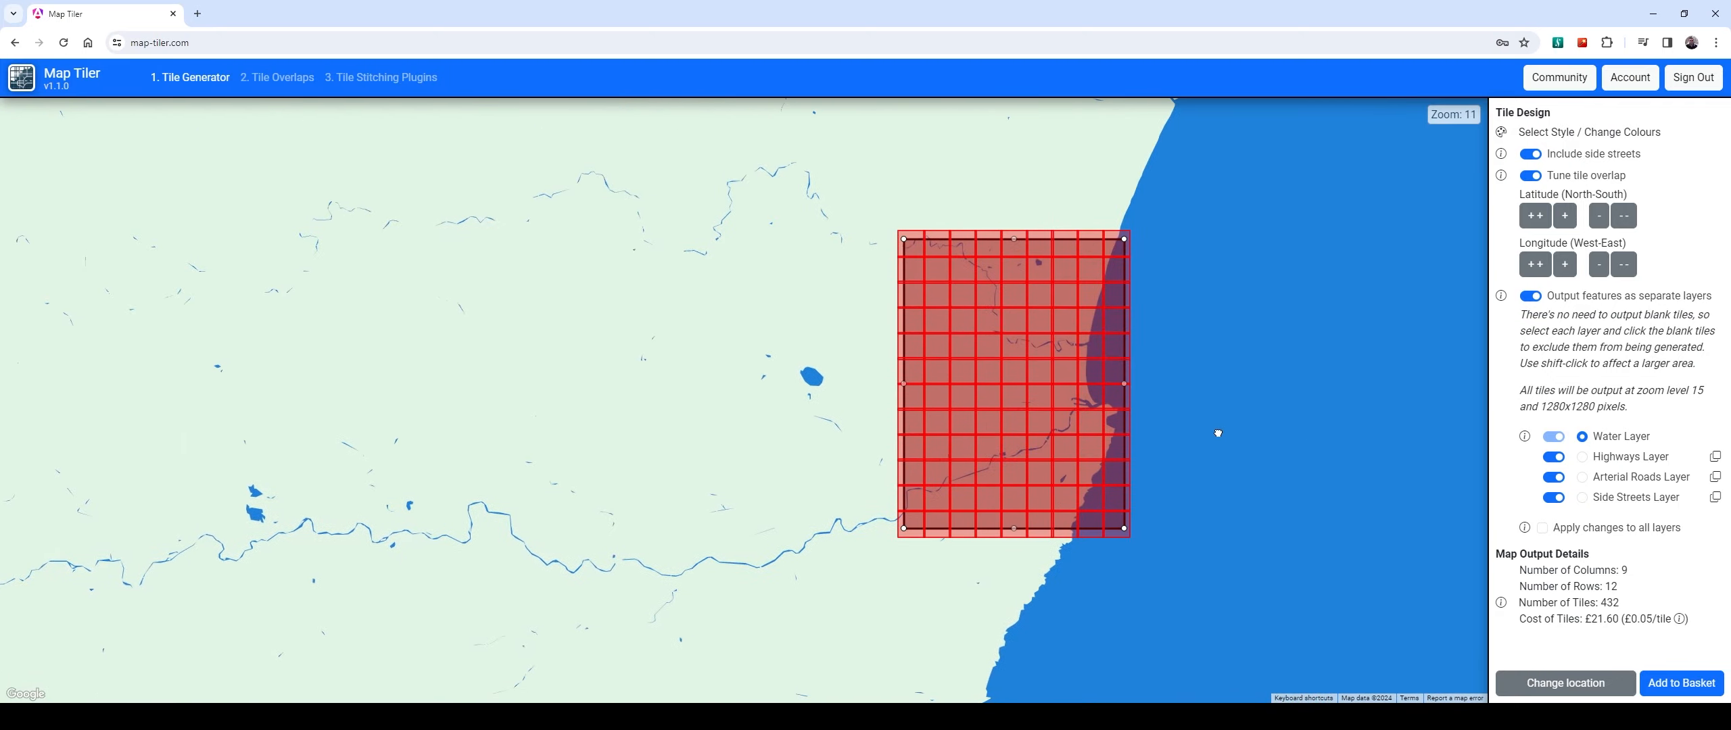
pyautogui.scroll(1, 1176, 412)
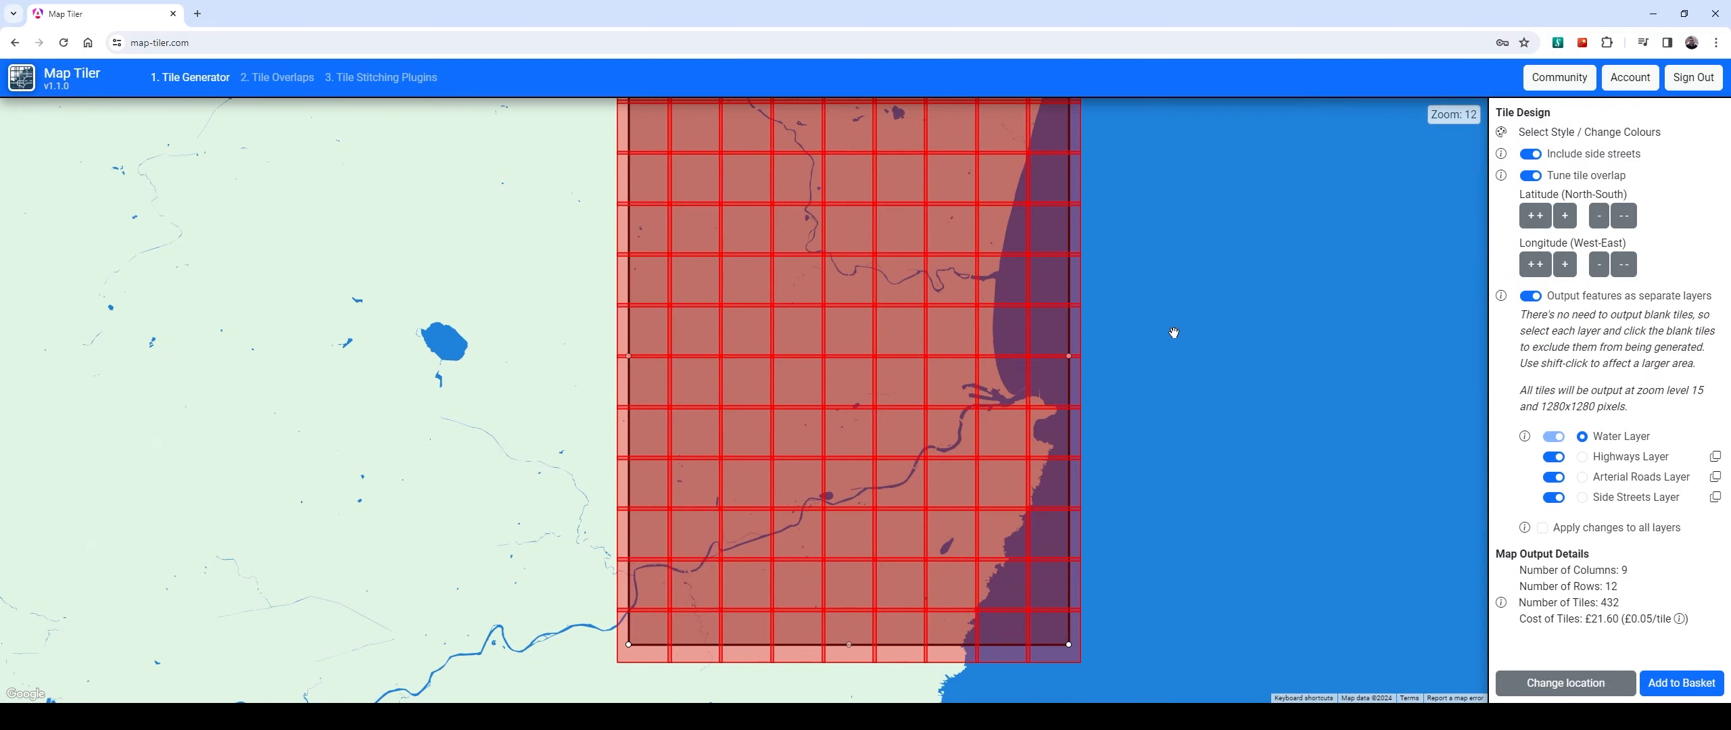
pyautogui.moveTo(1174, 332); pyautogui.dragTo(1222, 363)
pyautogui.moveTo(1204, 255); pyautogui.dragTo(1267, 273)
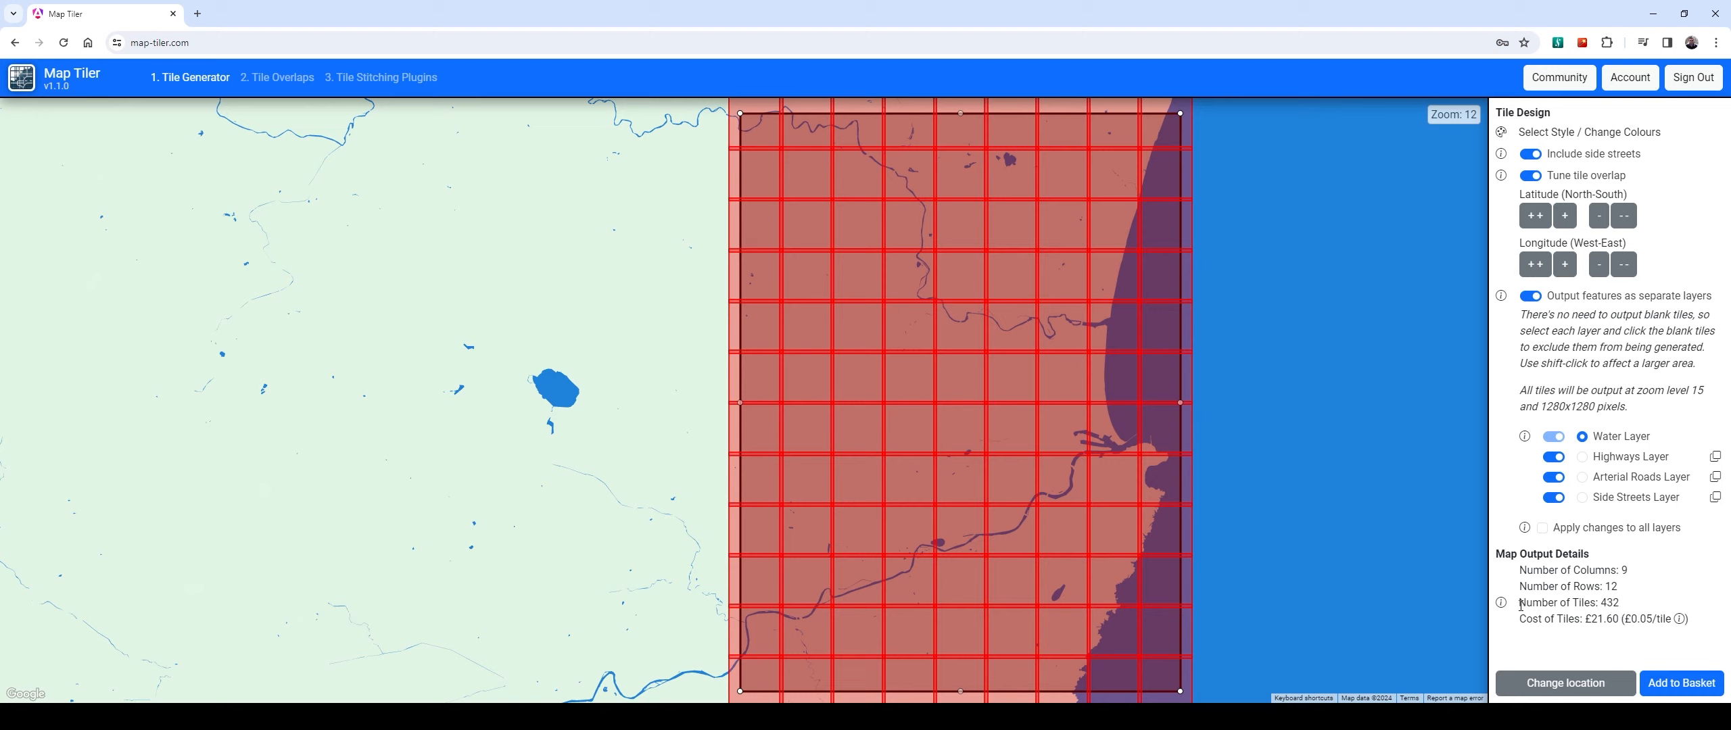
pyautogui.moveTo(1502, 606)
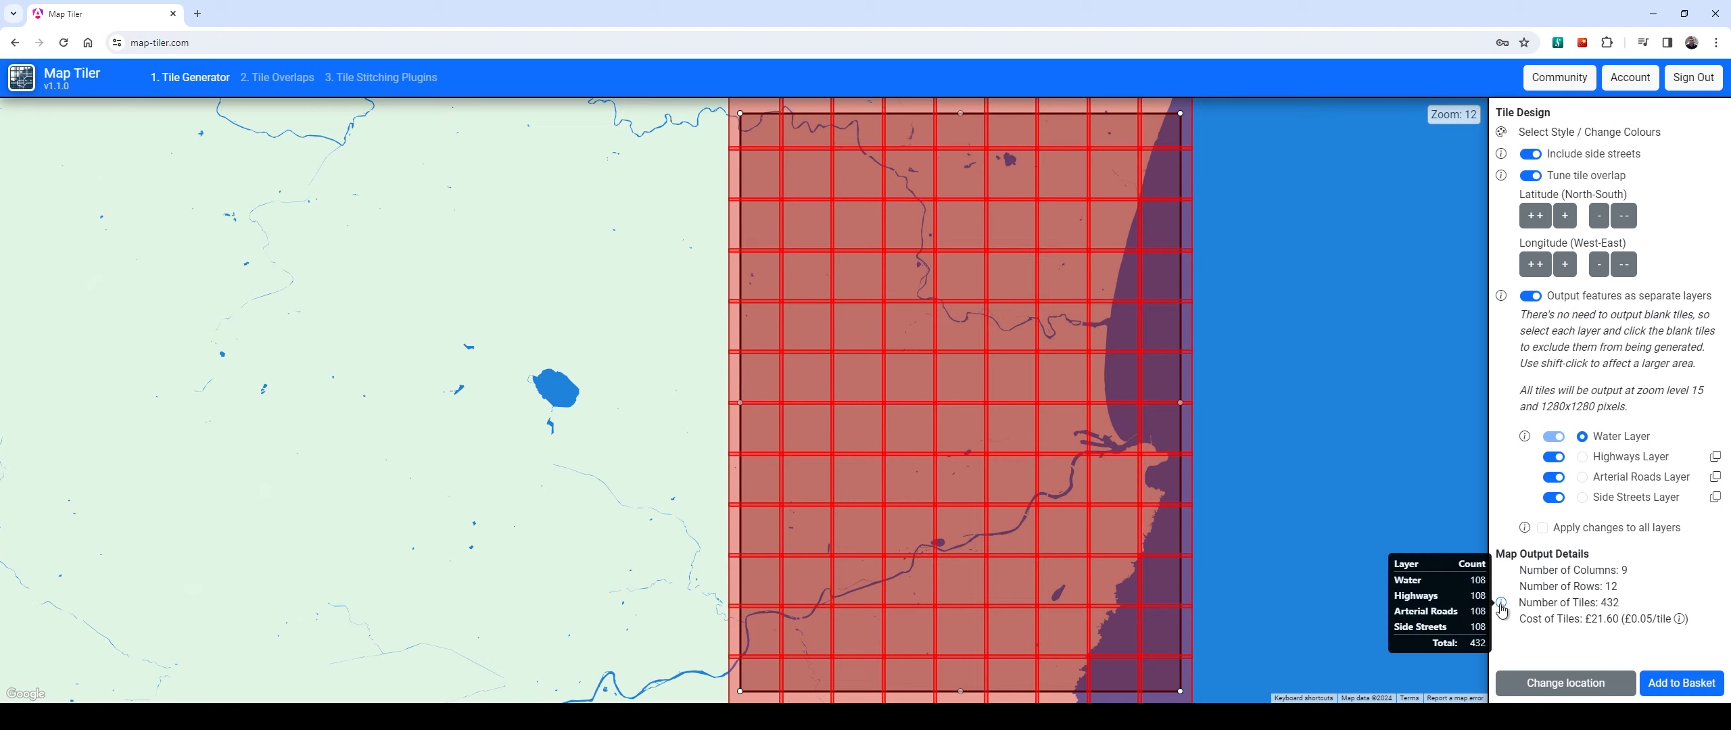
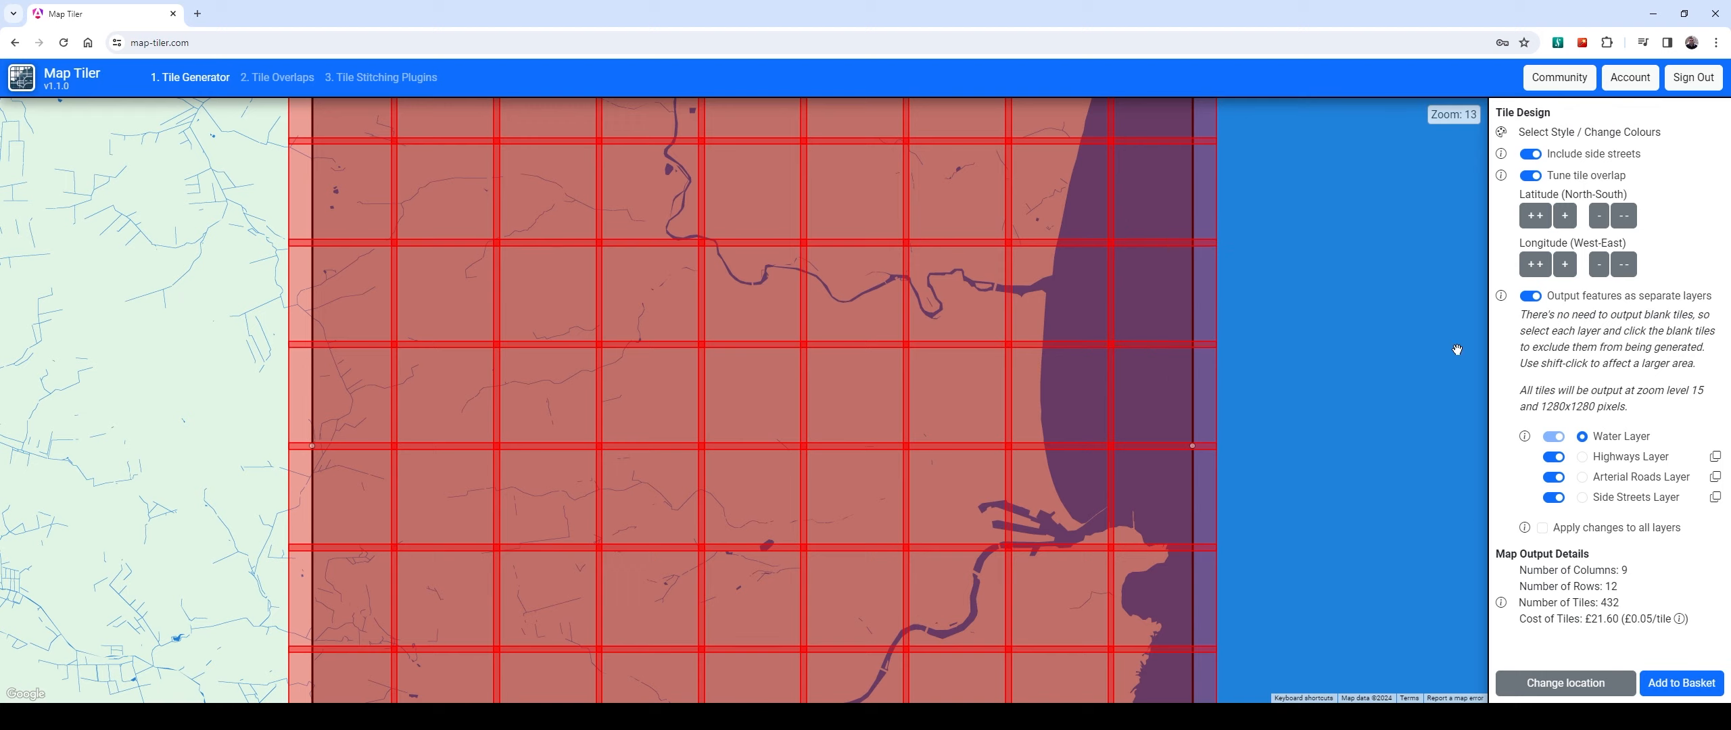
# Exclude three adjacent all-sea tiles in the easternmost column, north of the harbour, from the water layer
pyautogui.click(1161, 196)
pyautogui.click(1170, 284)
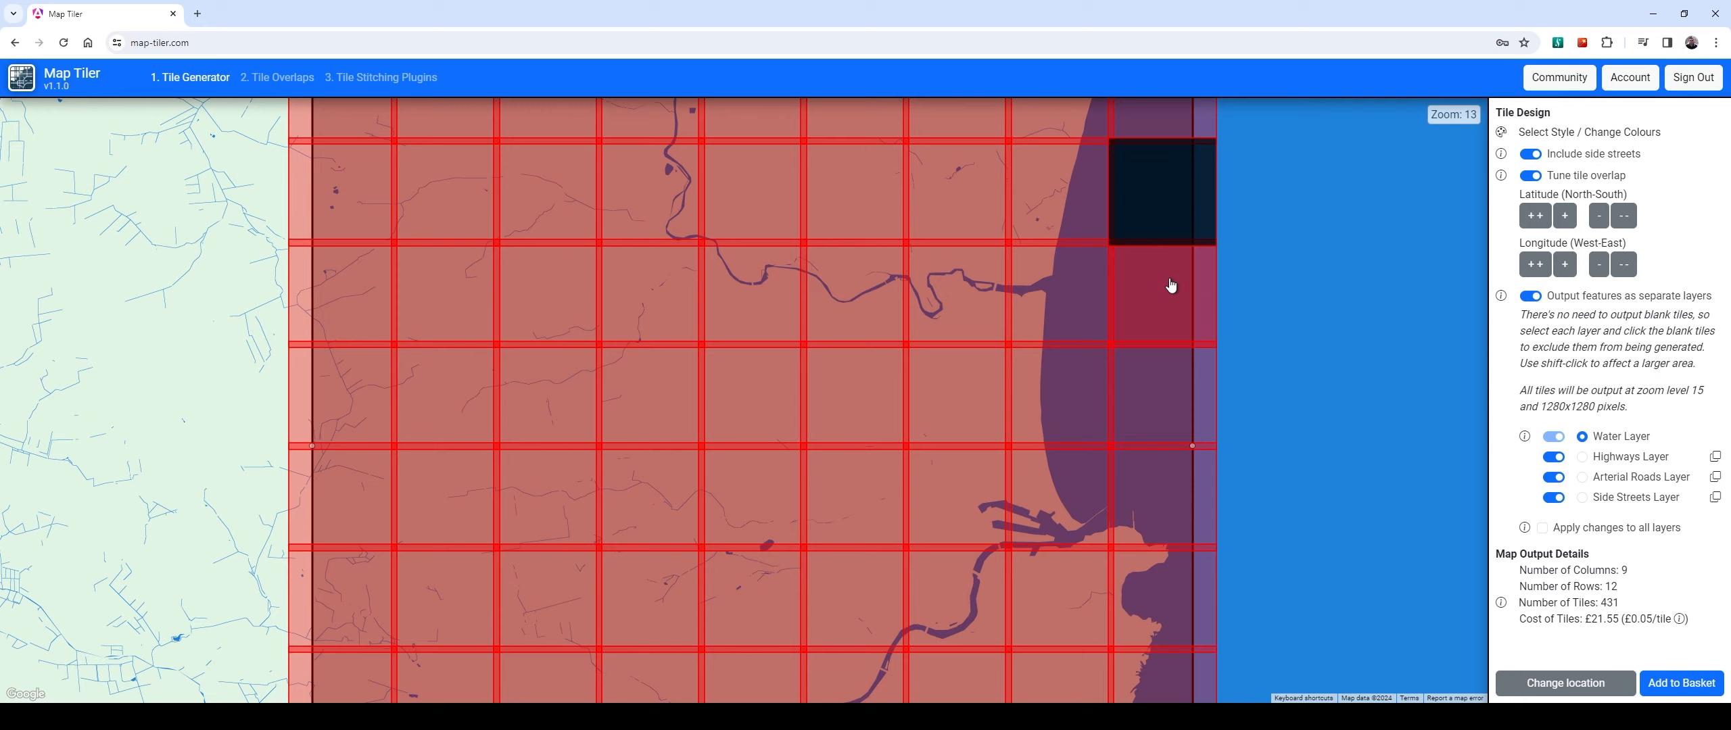
pyautogui.click(1156, 406)
# Exclude the two southernmost tiles of the easternmost column from the water layer, and inspect the neighbouring tile along the coast
pyautogui.scroll(-1, 1297, 343)
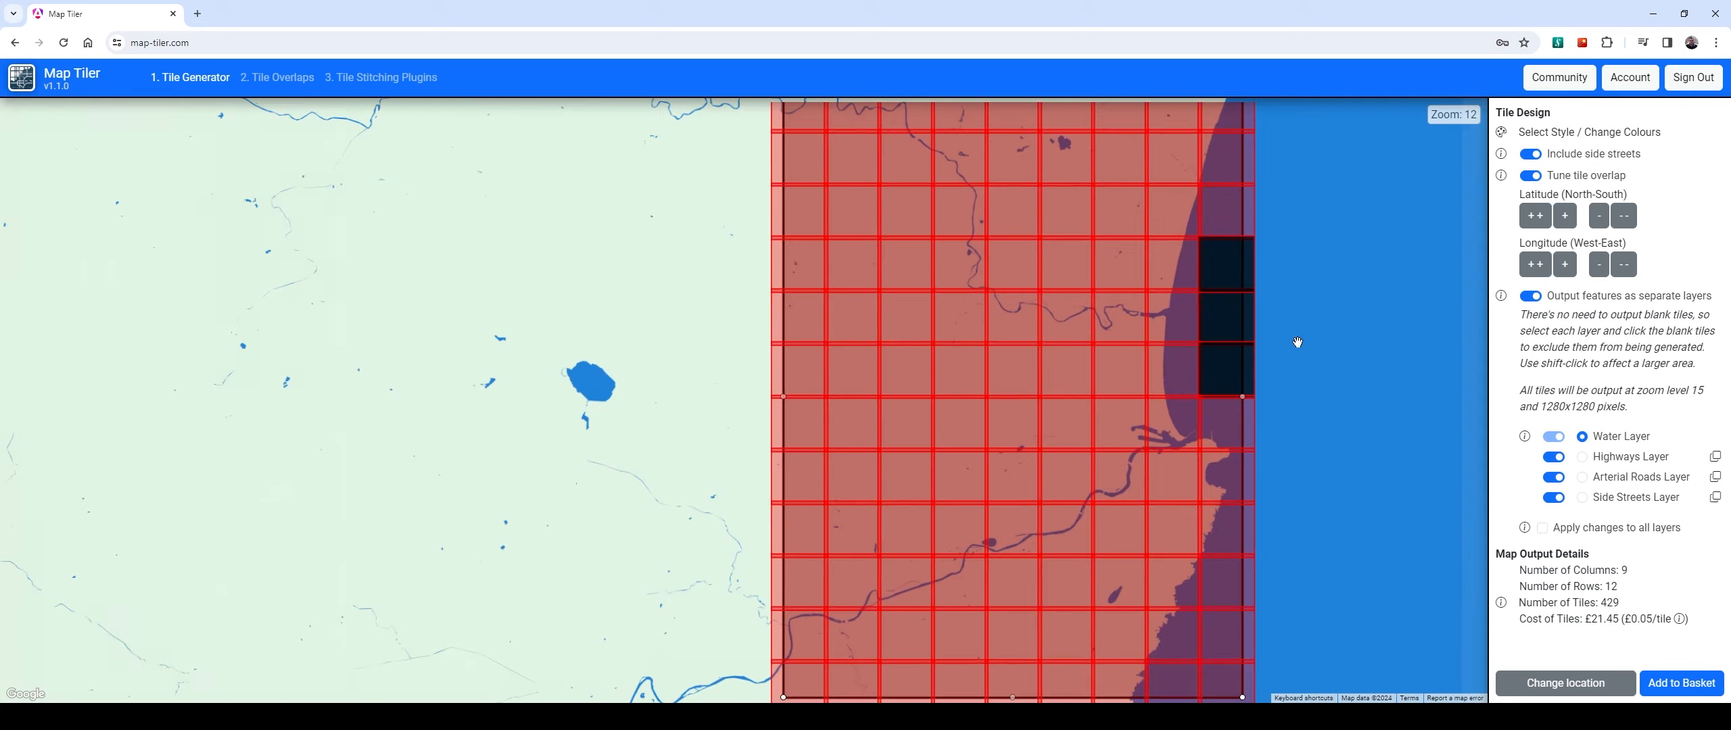
pyautogui.moveTo(1338, 414); pyautogui.dragTo(1283, 274)
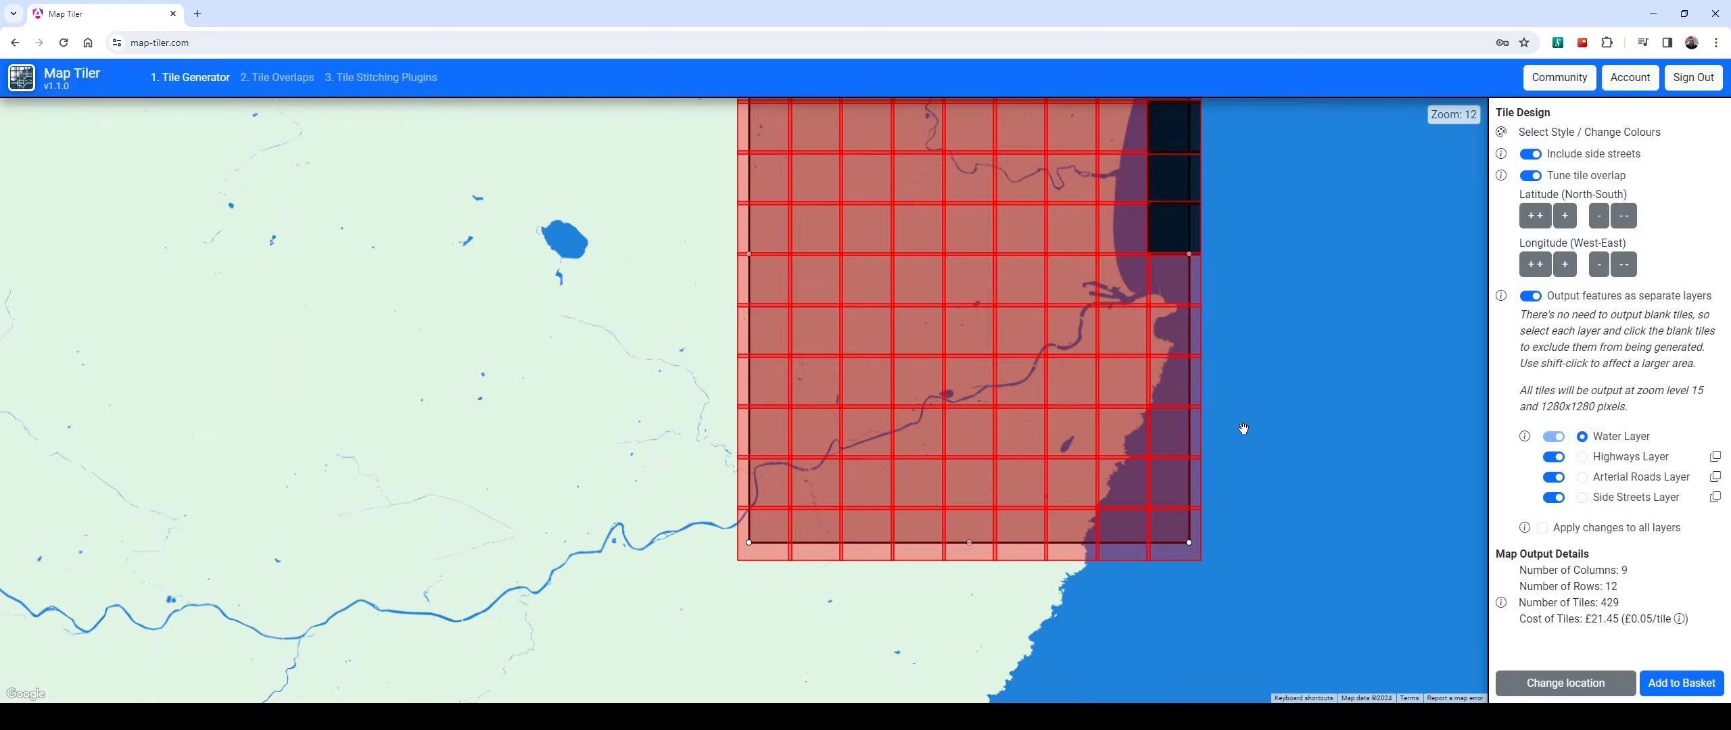
pyautogui.click(1175, 482)
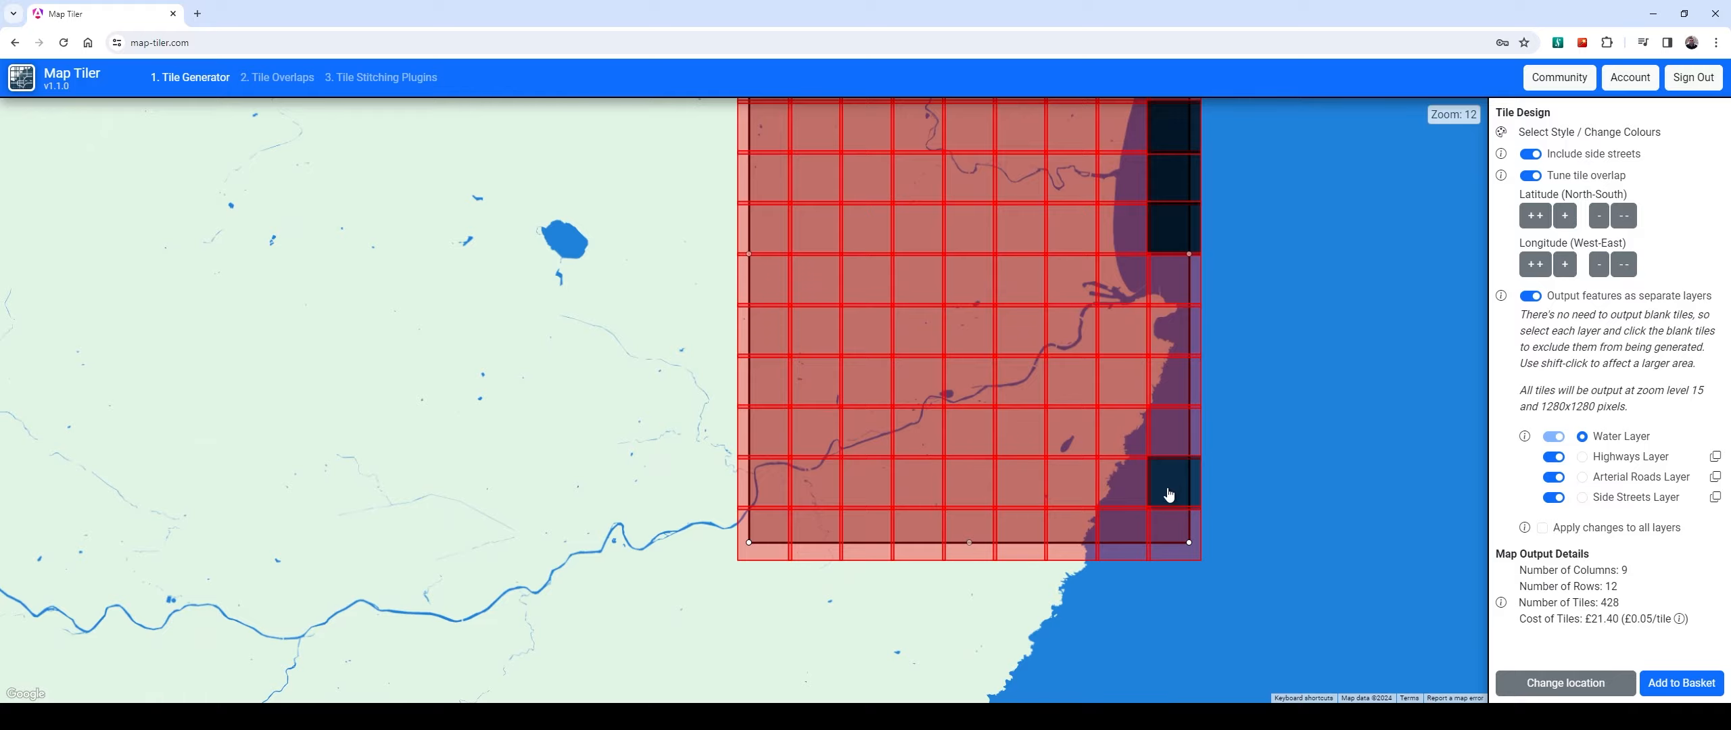
pyautogui.click(1173, 534)
pyautogui.scroll(1, 1094, 531)
pyautogui.scroll(2, 1183, 541)
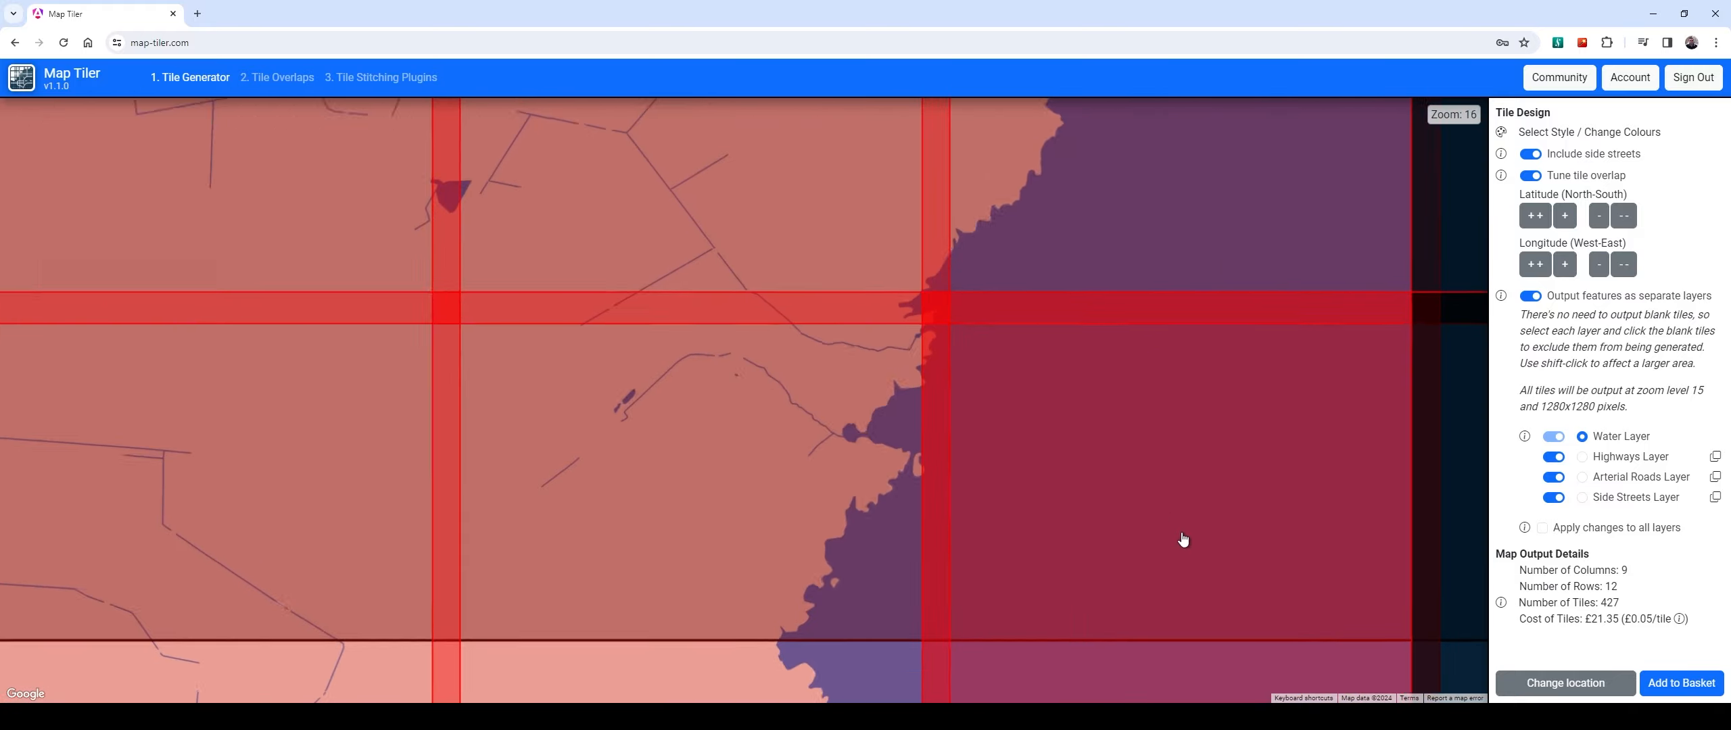
pyautogui.scroll(1, 1087, 461)
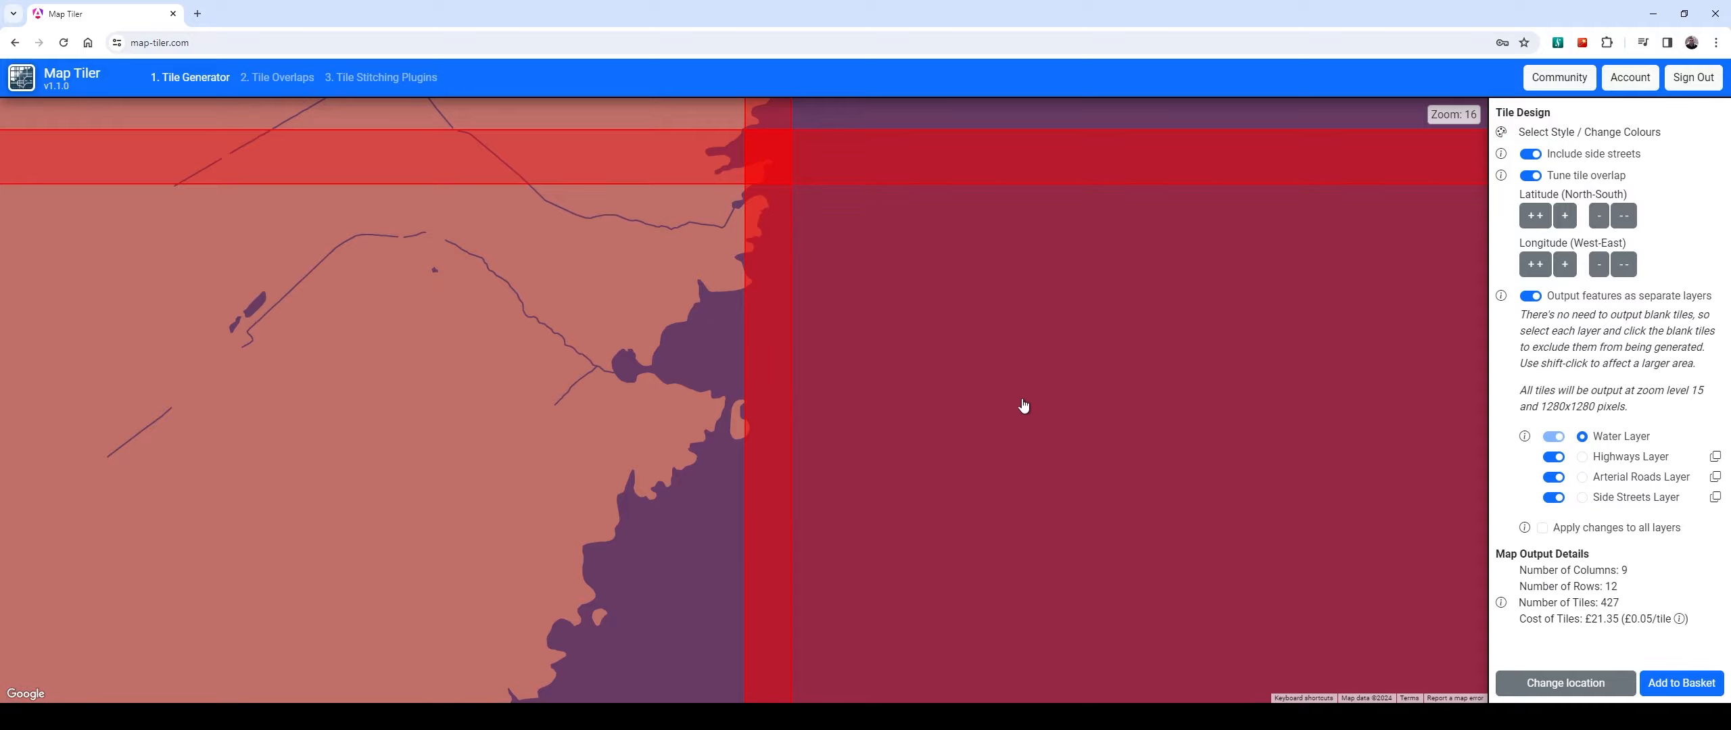
pyautogui.scroll(-5, 936, 383)
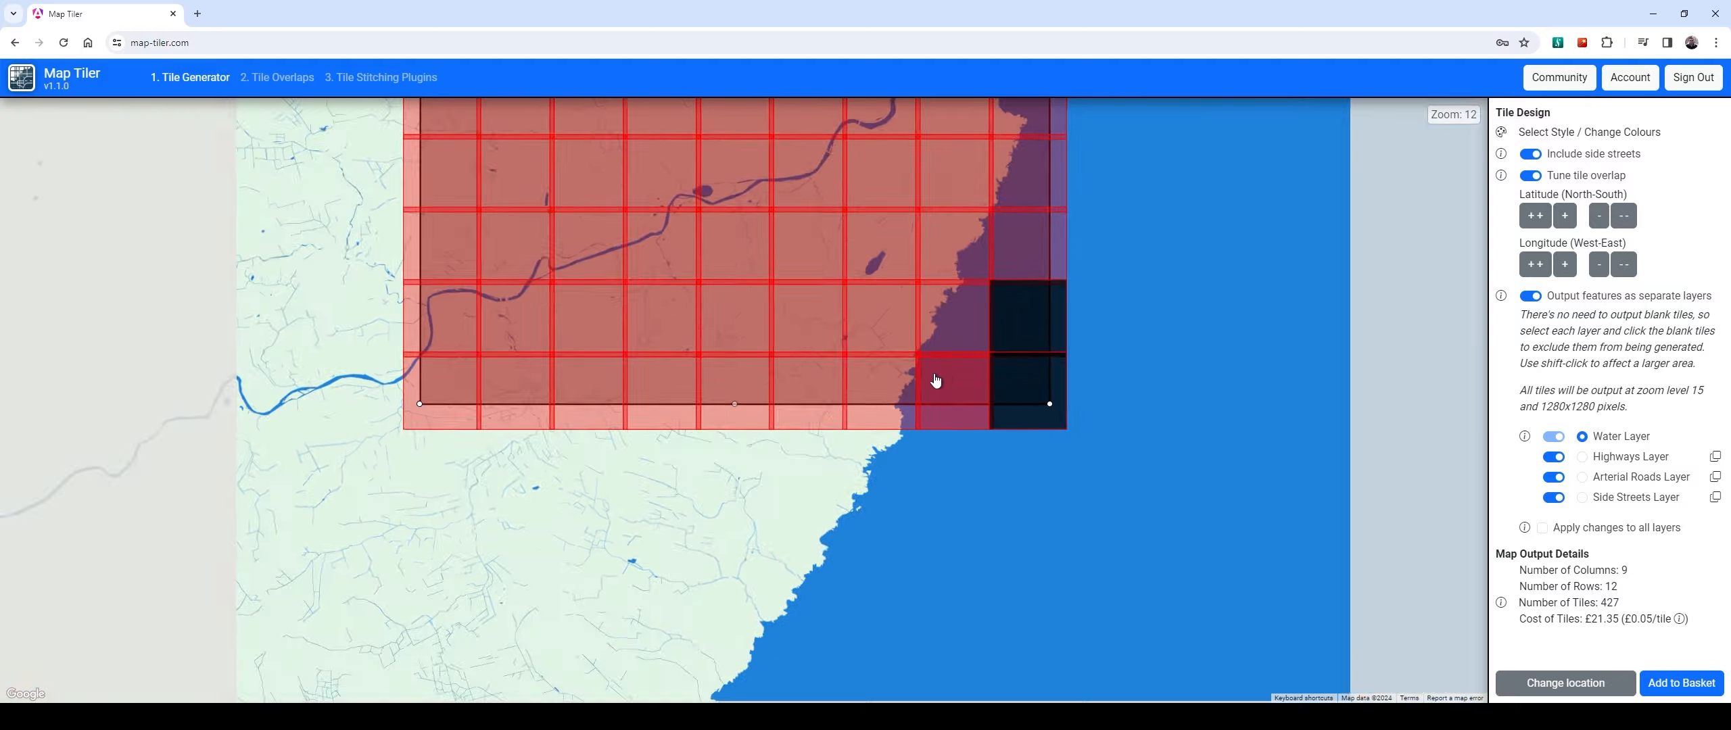
# Look over the water layer's coastal tiles, check the highways layer against them, and return to the water layer
pyautogui.moveTo(1012, 168); pyautogui.dragTo(996, 300)
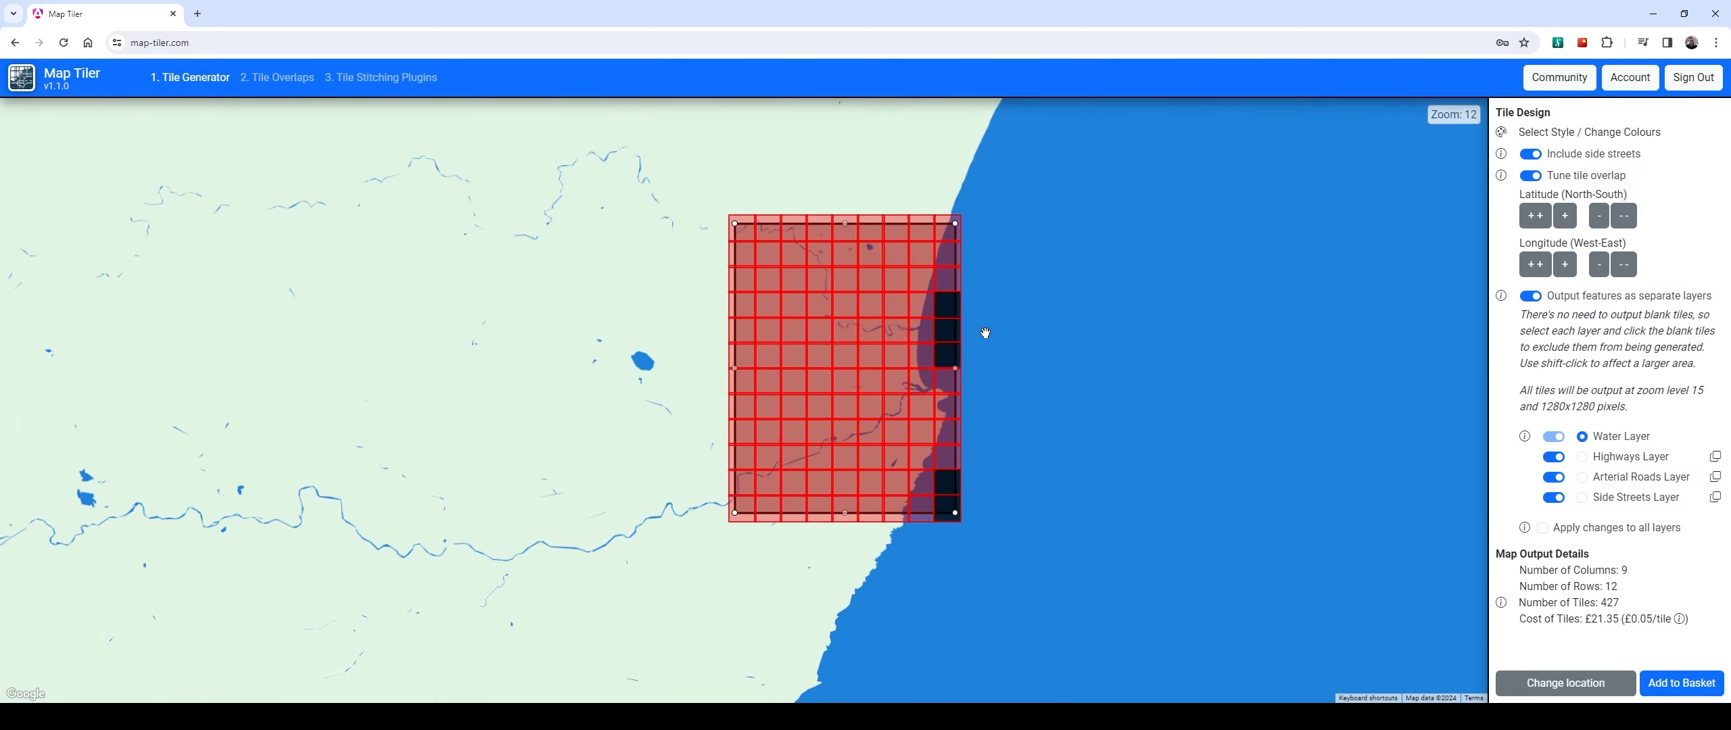
pyautogui.scroll(1, 985, 333)
pyautogui.moveTo(1003, 346); pyautogui.dragTo(1050, 295)
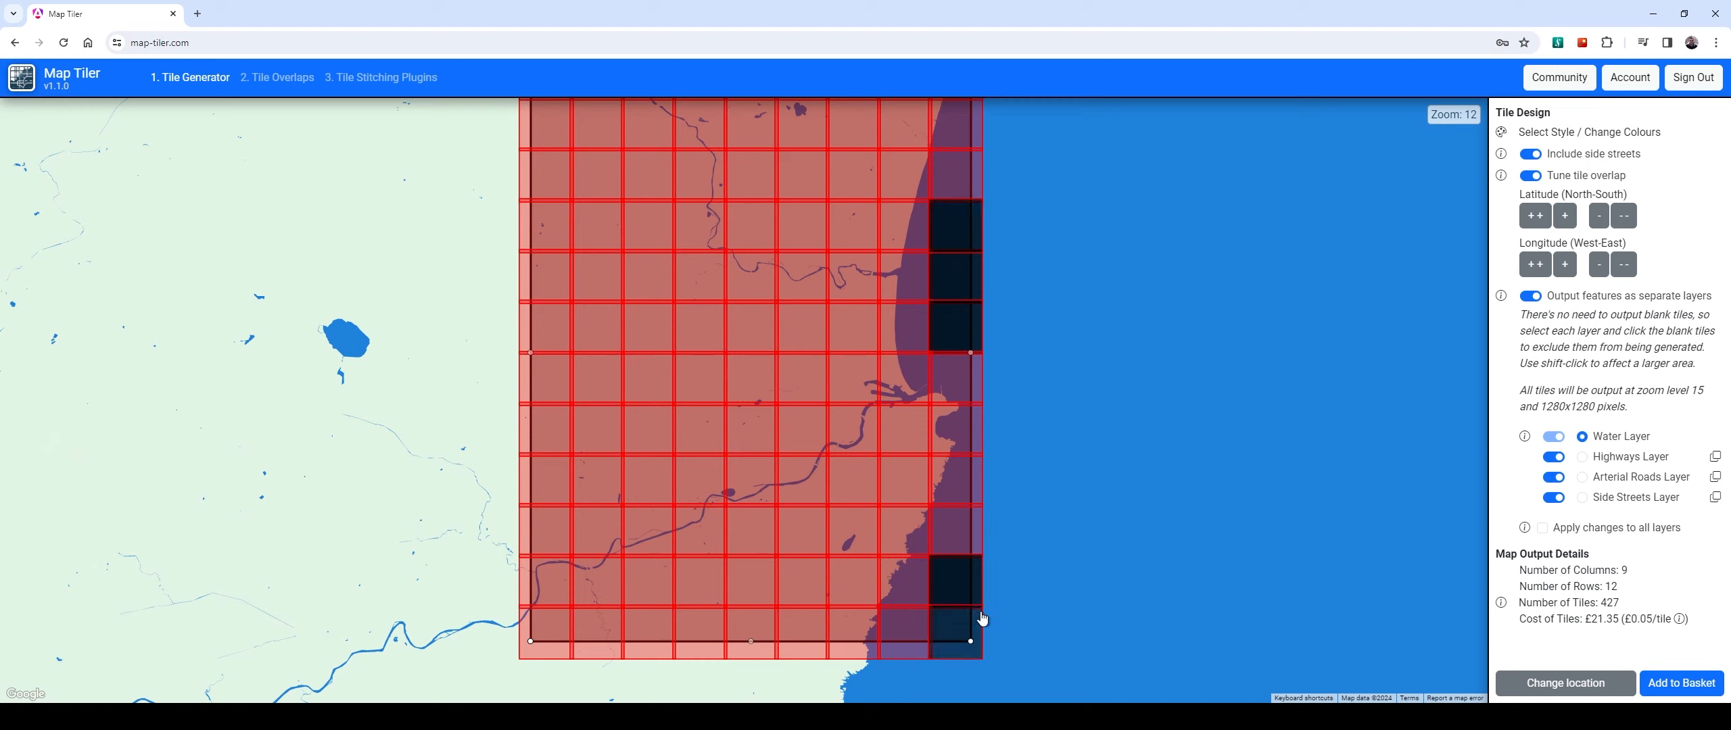
pyautogui.click(1608, 464)
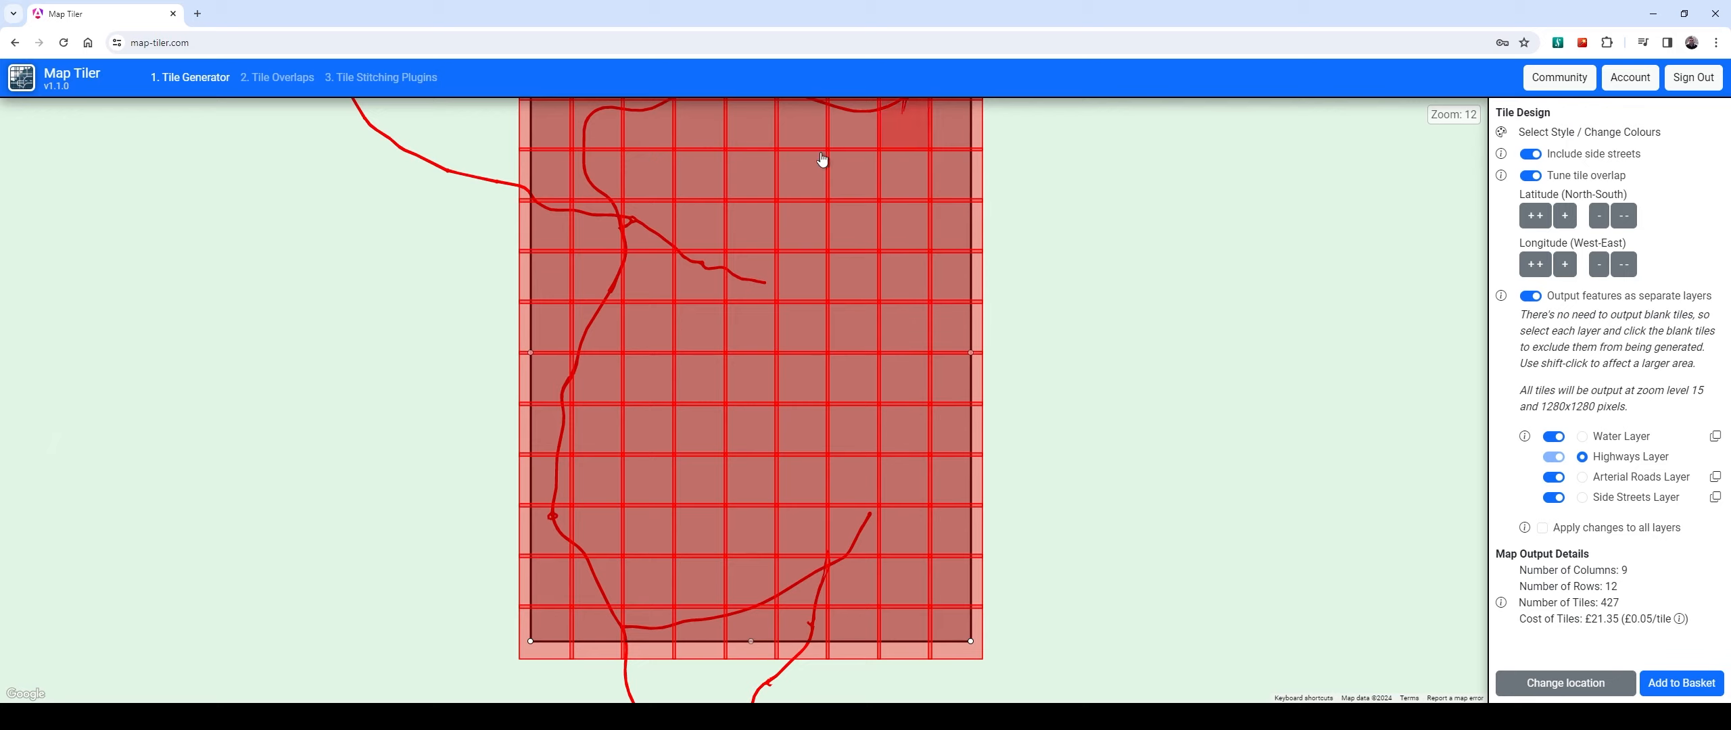
pyautogui.click(1617, 443)
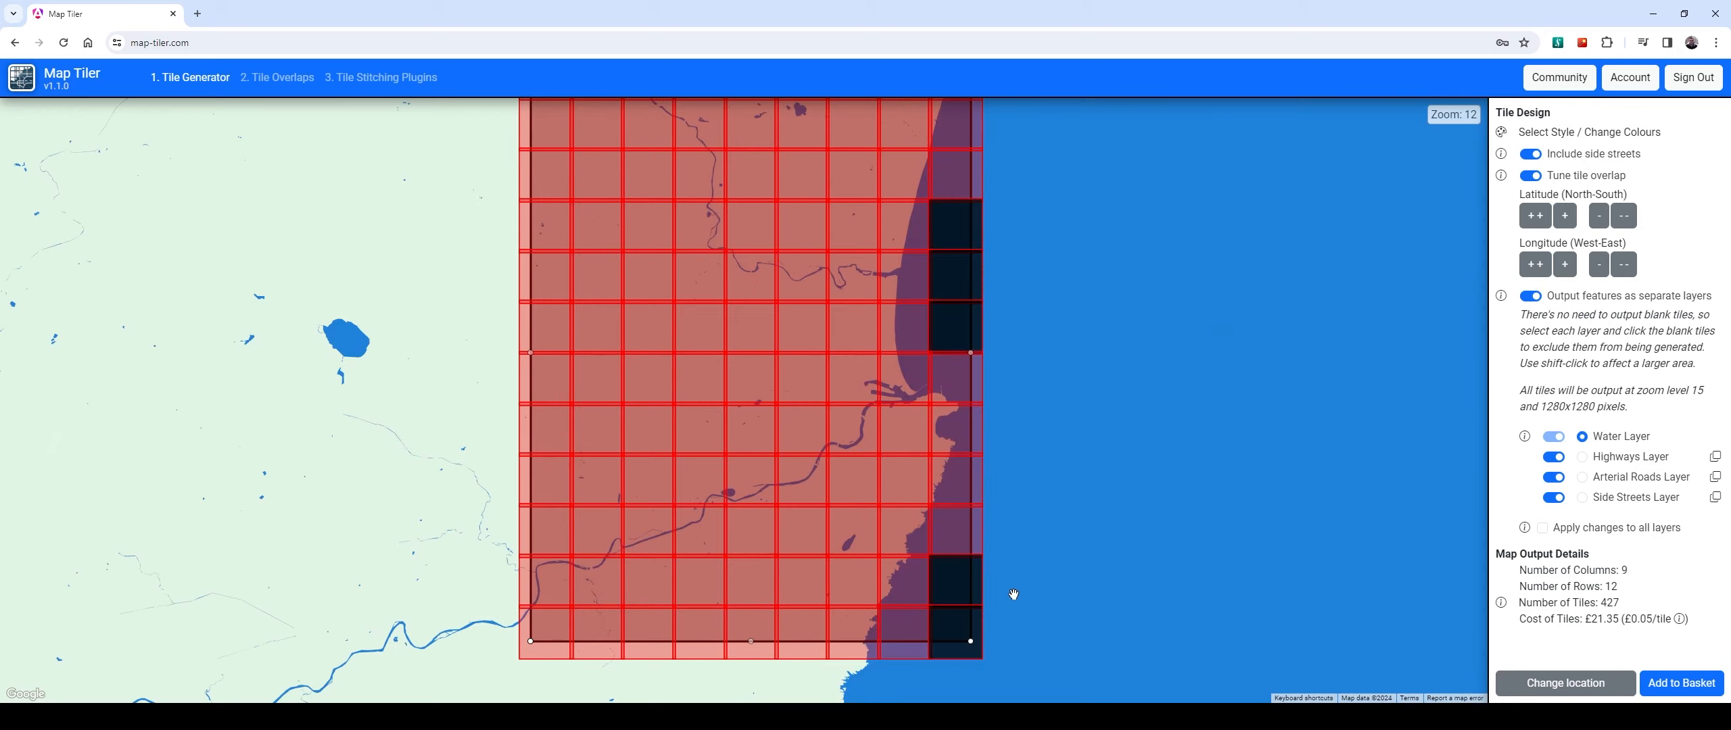
# Re-include the five excluded sea tiles in the easternmost column of the water layer
pyautogui.click(946, 628)
pyautogui.click(950, 579)
pyautogui.click(962, 331)
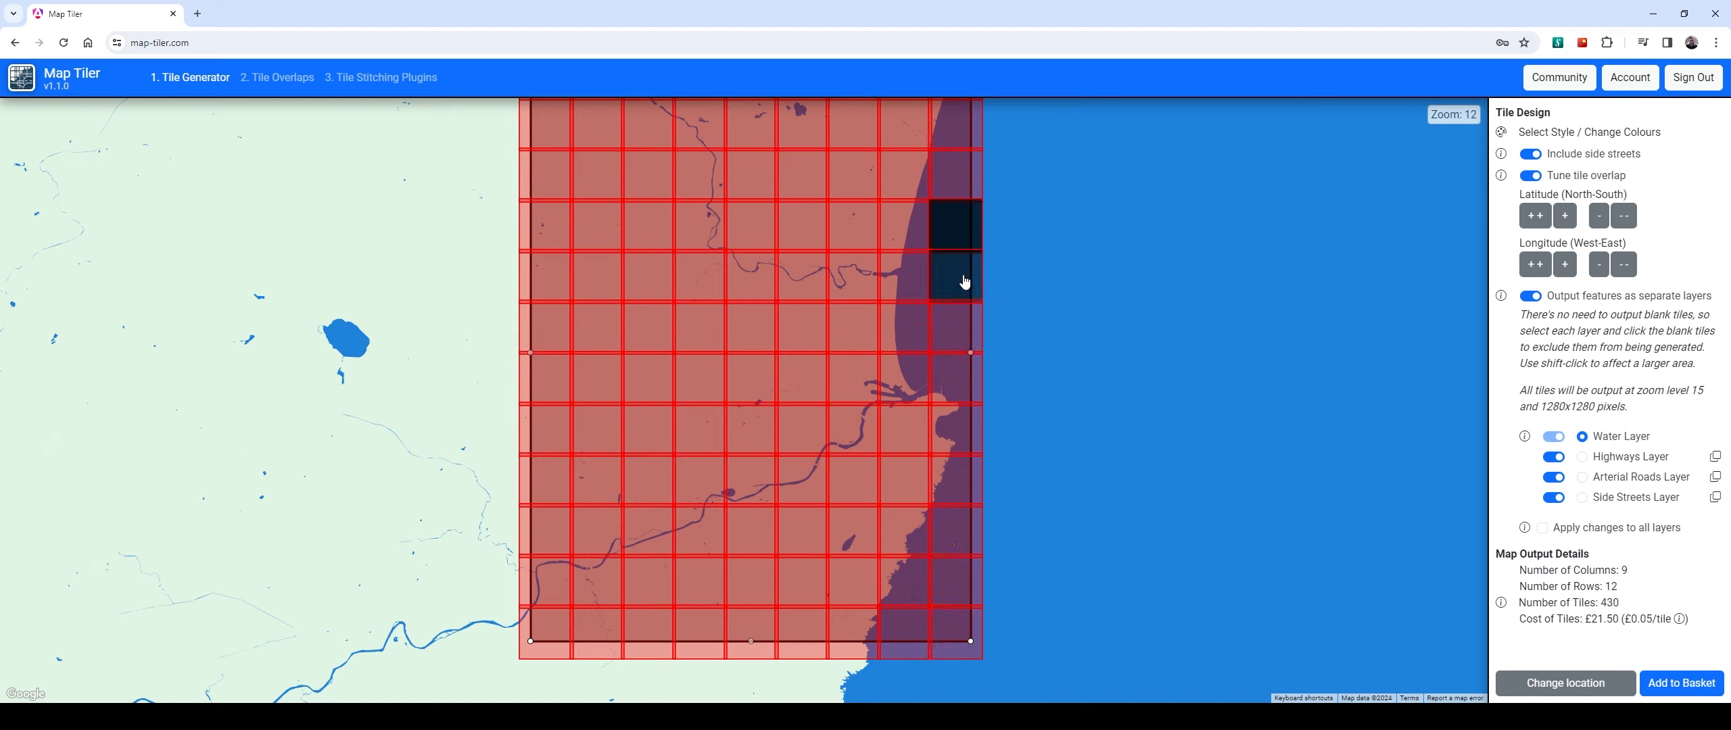
pyautogui.click(964, 281)
pyautogui.click(958, 230)
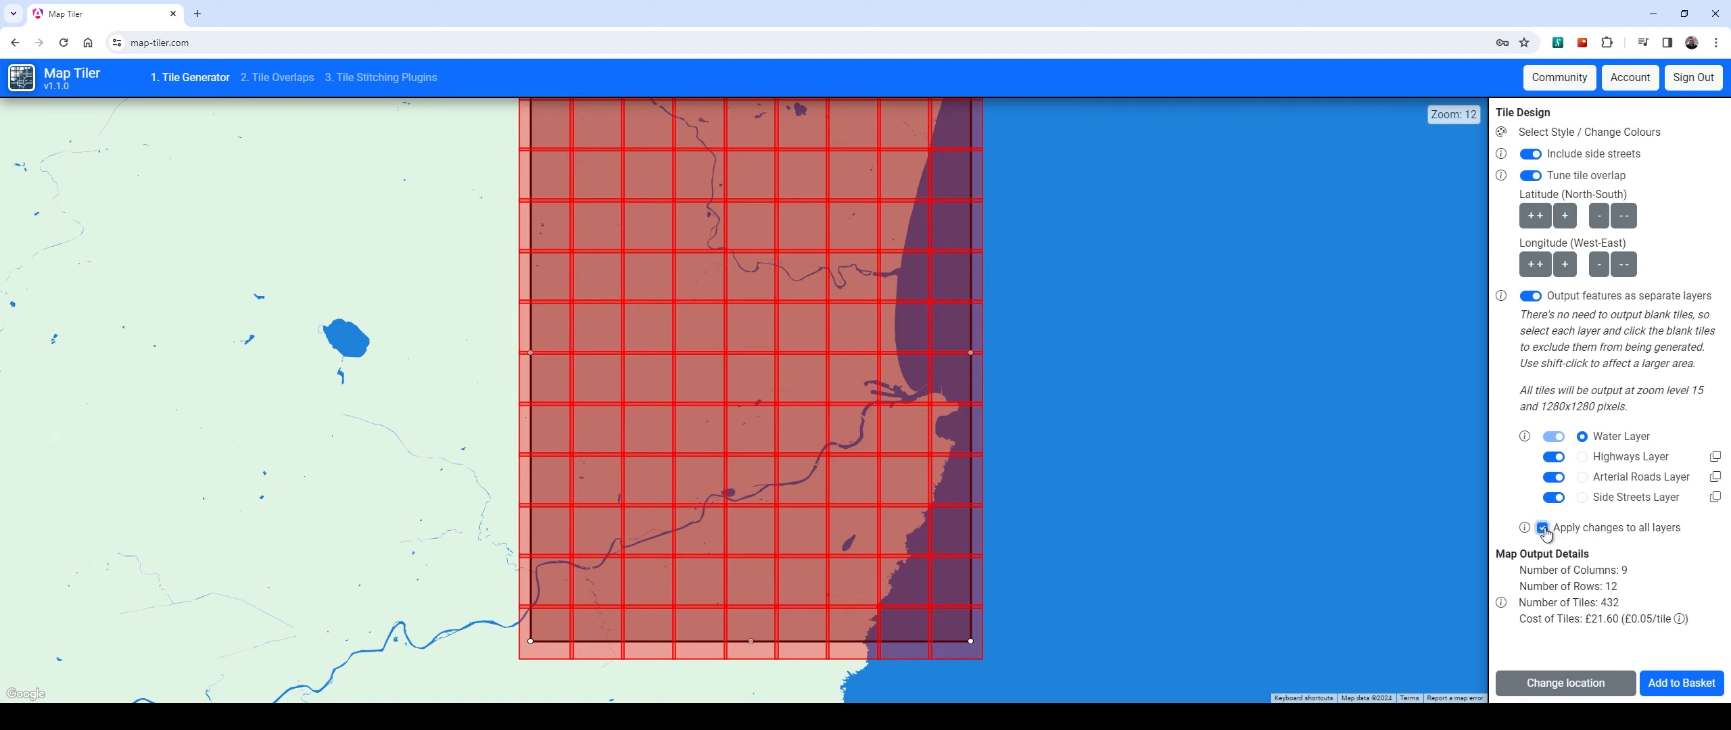
# Enable applying changes to all layers, read its explanation, and exclude the fourth tile down in the easternmost column from every layer
pyautogui.moveTo(1525, 529)
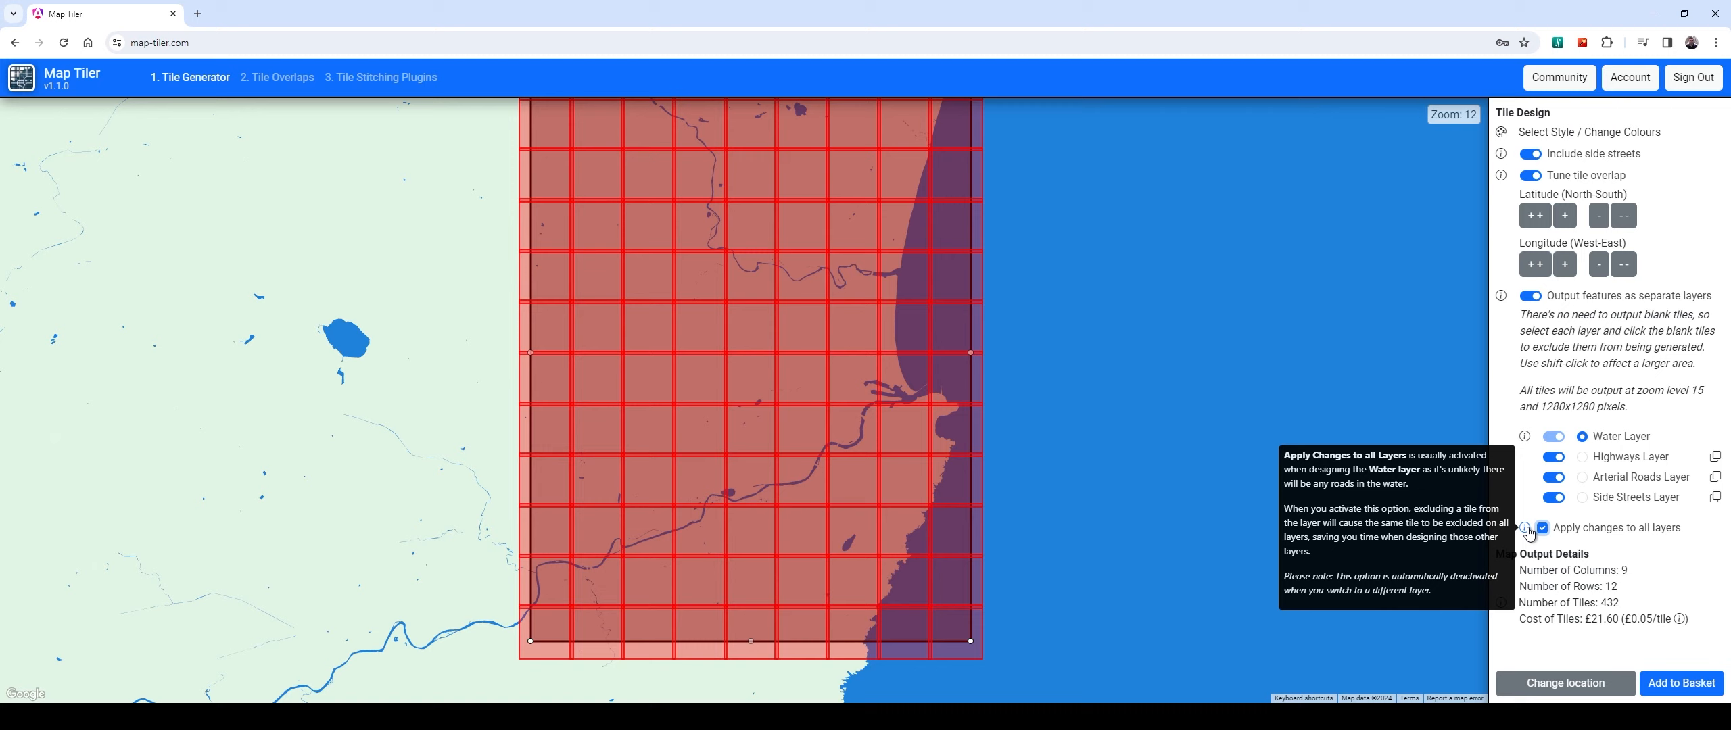
pyautogui.moveTo(1501, 298)
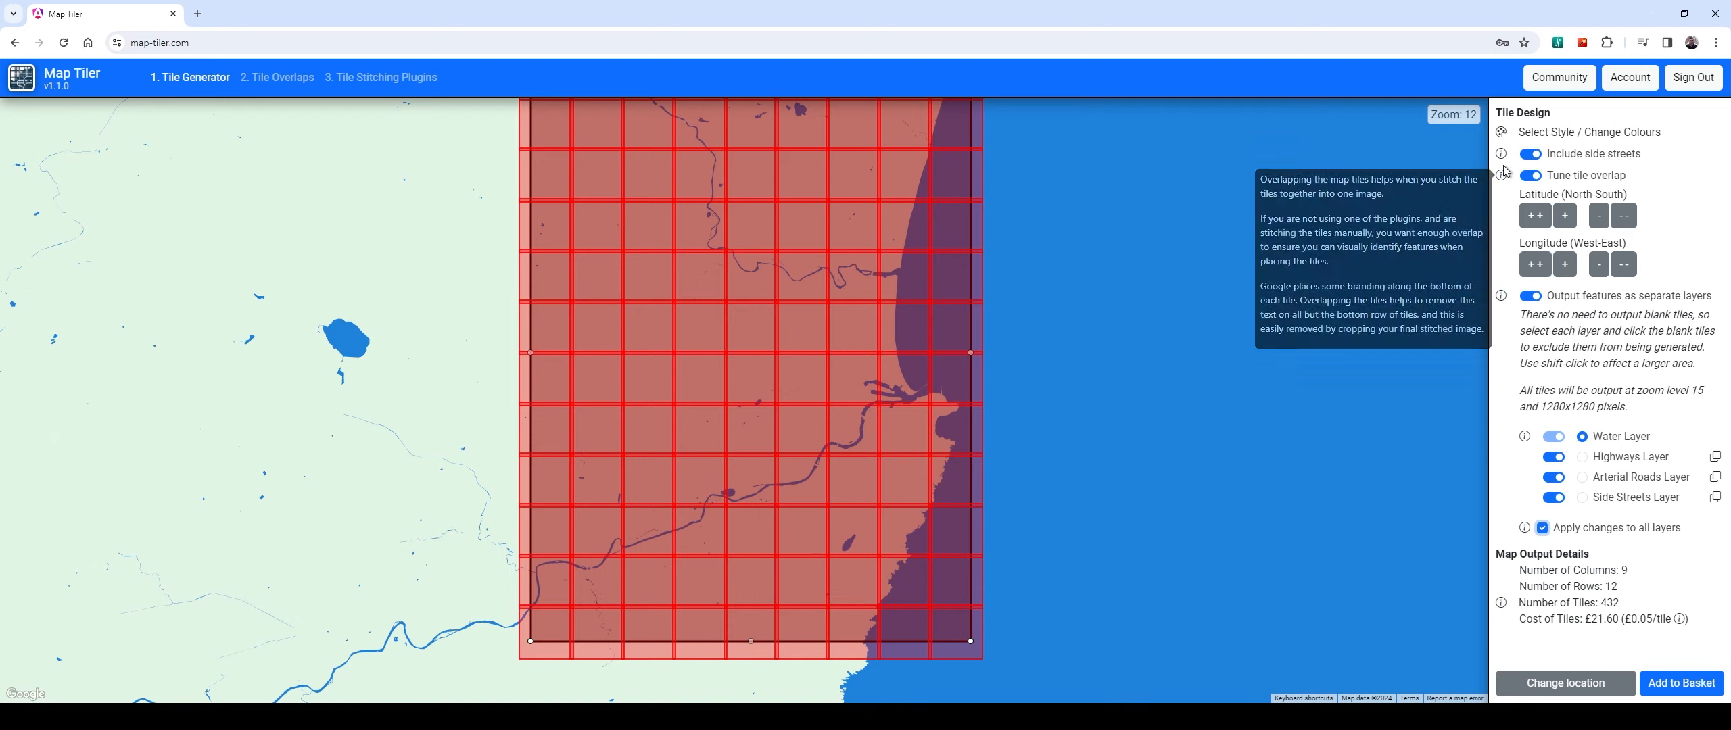
pyautogui.moveTo(1503, 157)
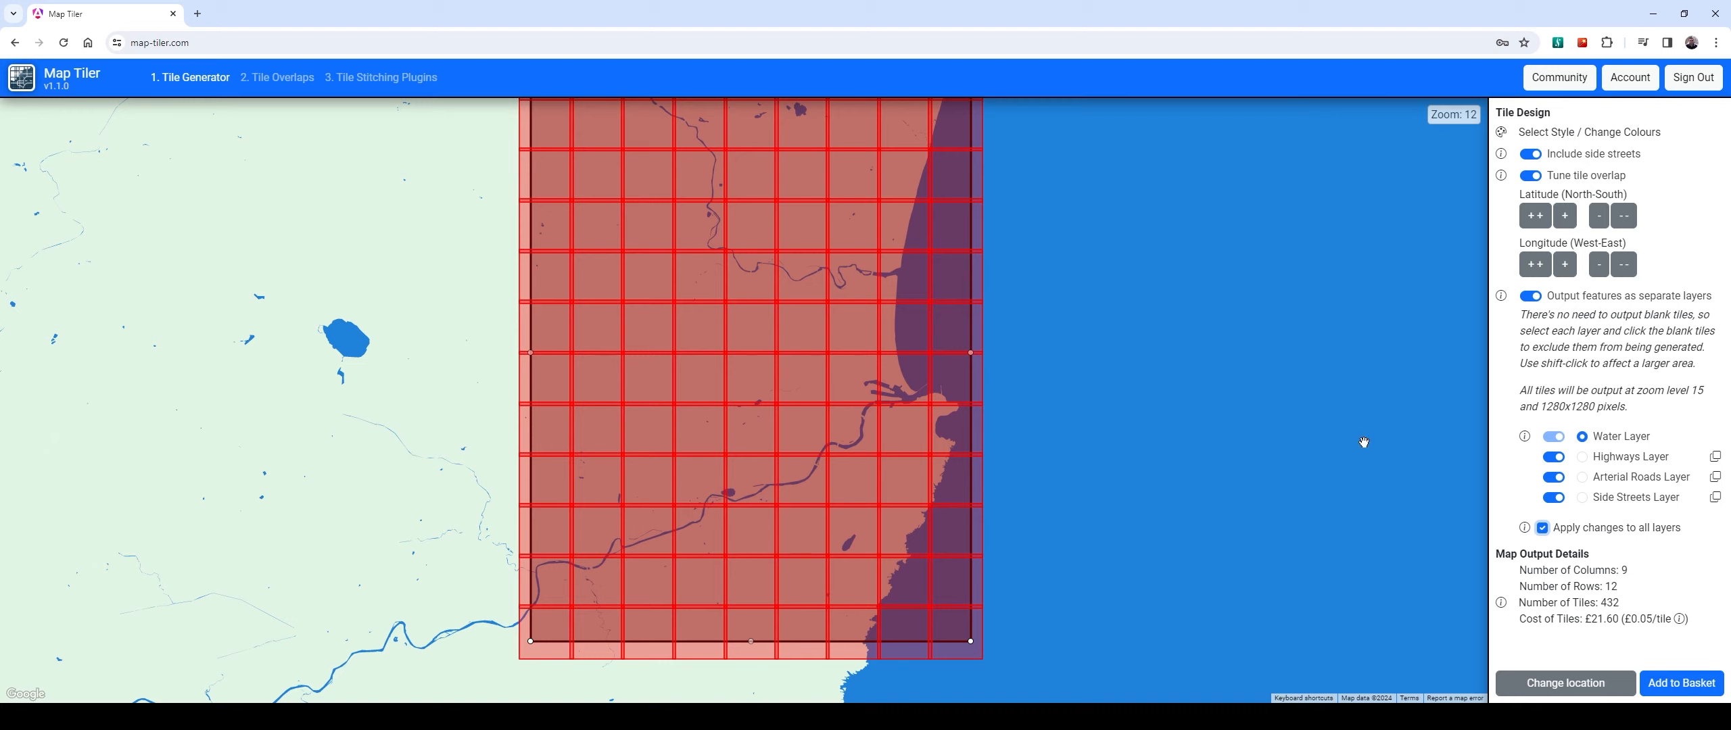
pyautogui.click(961, 229)
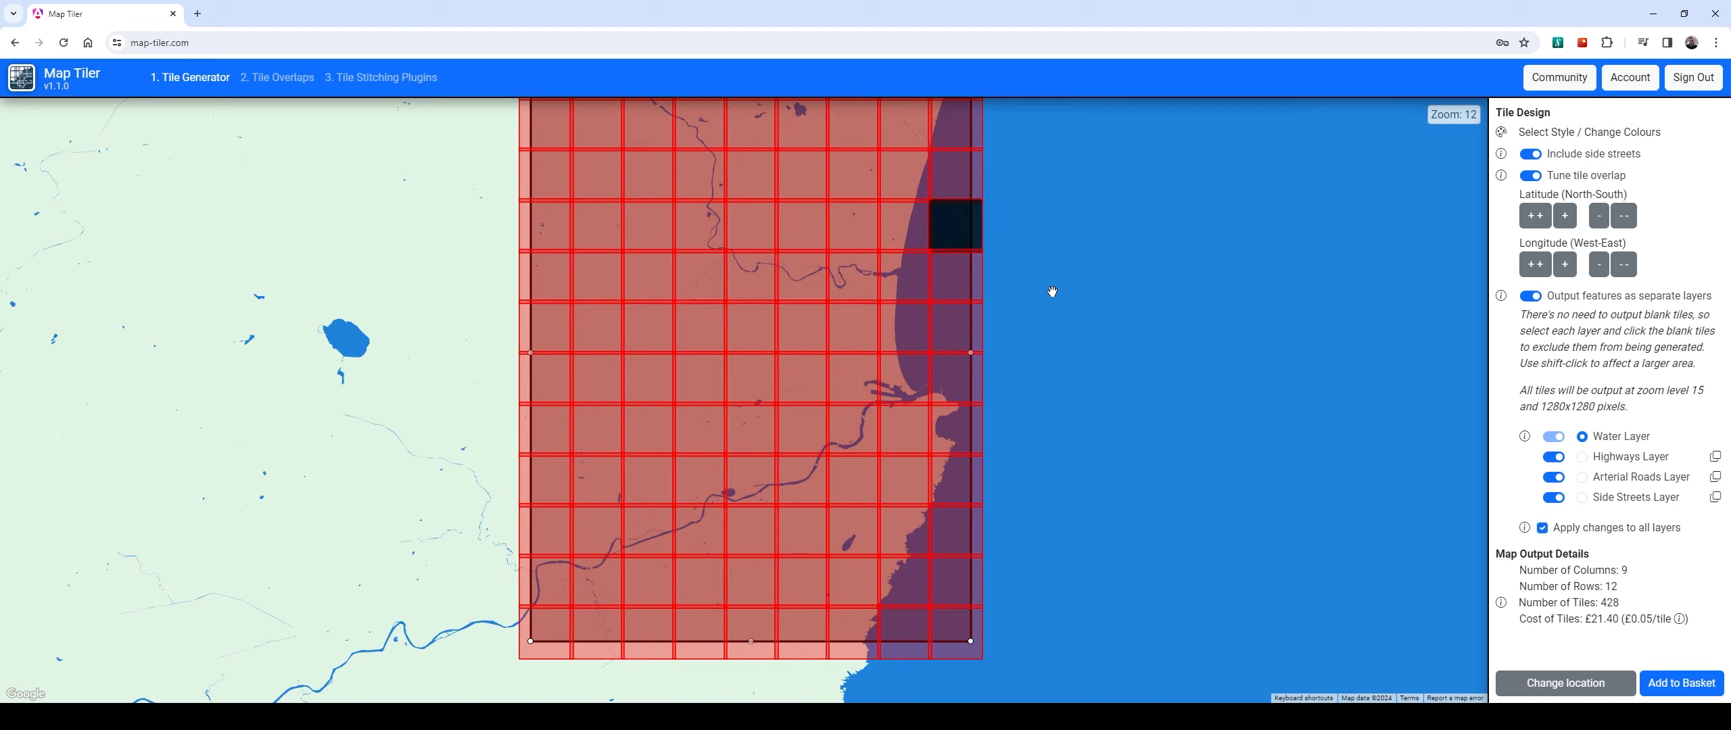
# View the highways, arterial roads and side streets layers in turn to check the excluded sea tile, and return to the water layer
pyautogui.click(1616, 464)
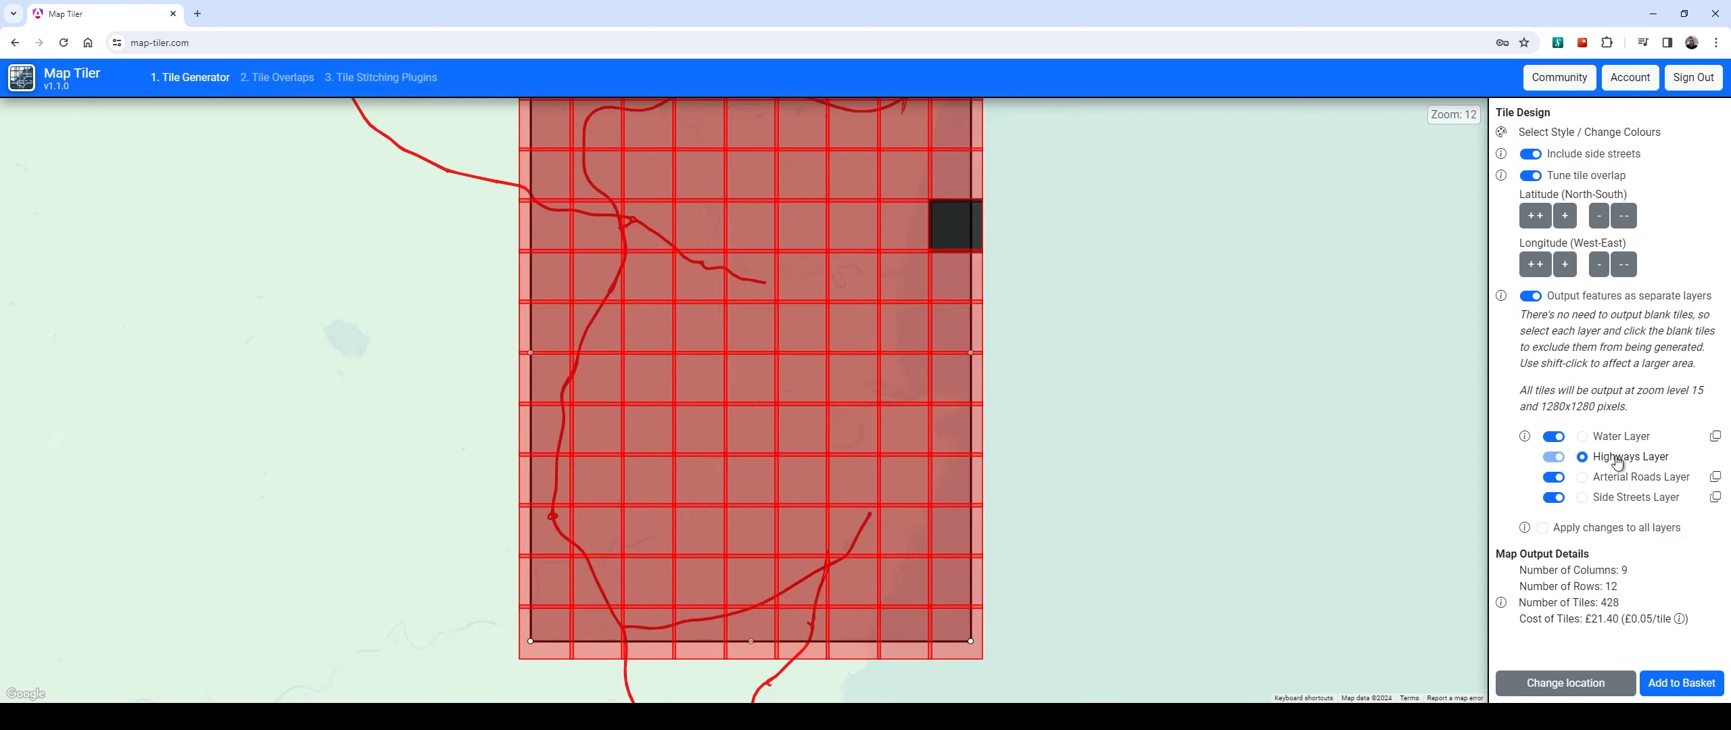
pyautogui.click(1621, 485)
pyautogui.click(1623, 499)
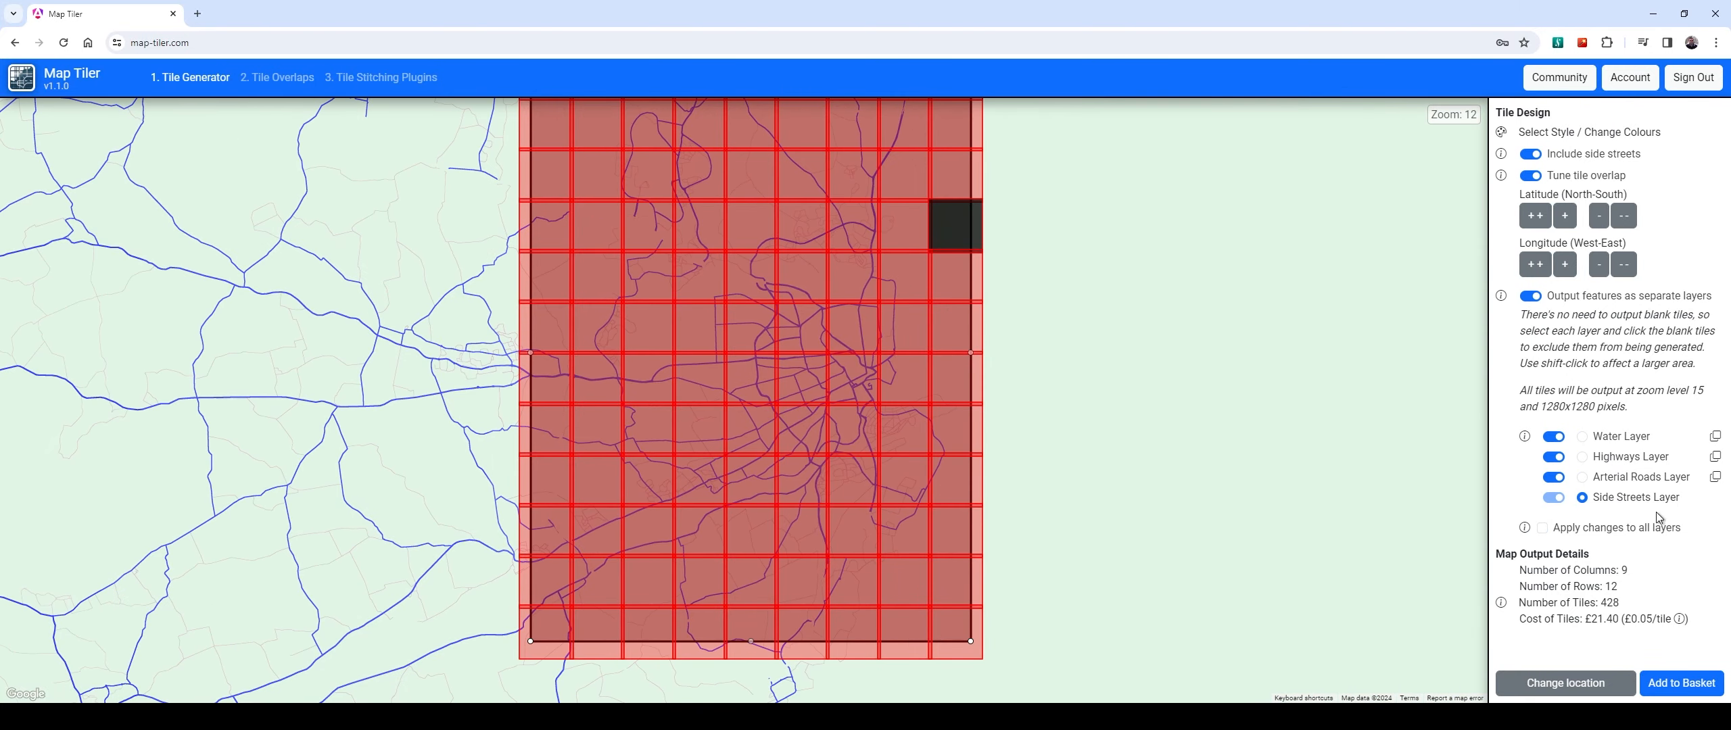
pyautogui.click(1616, 439)
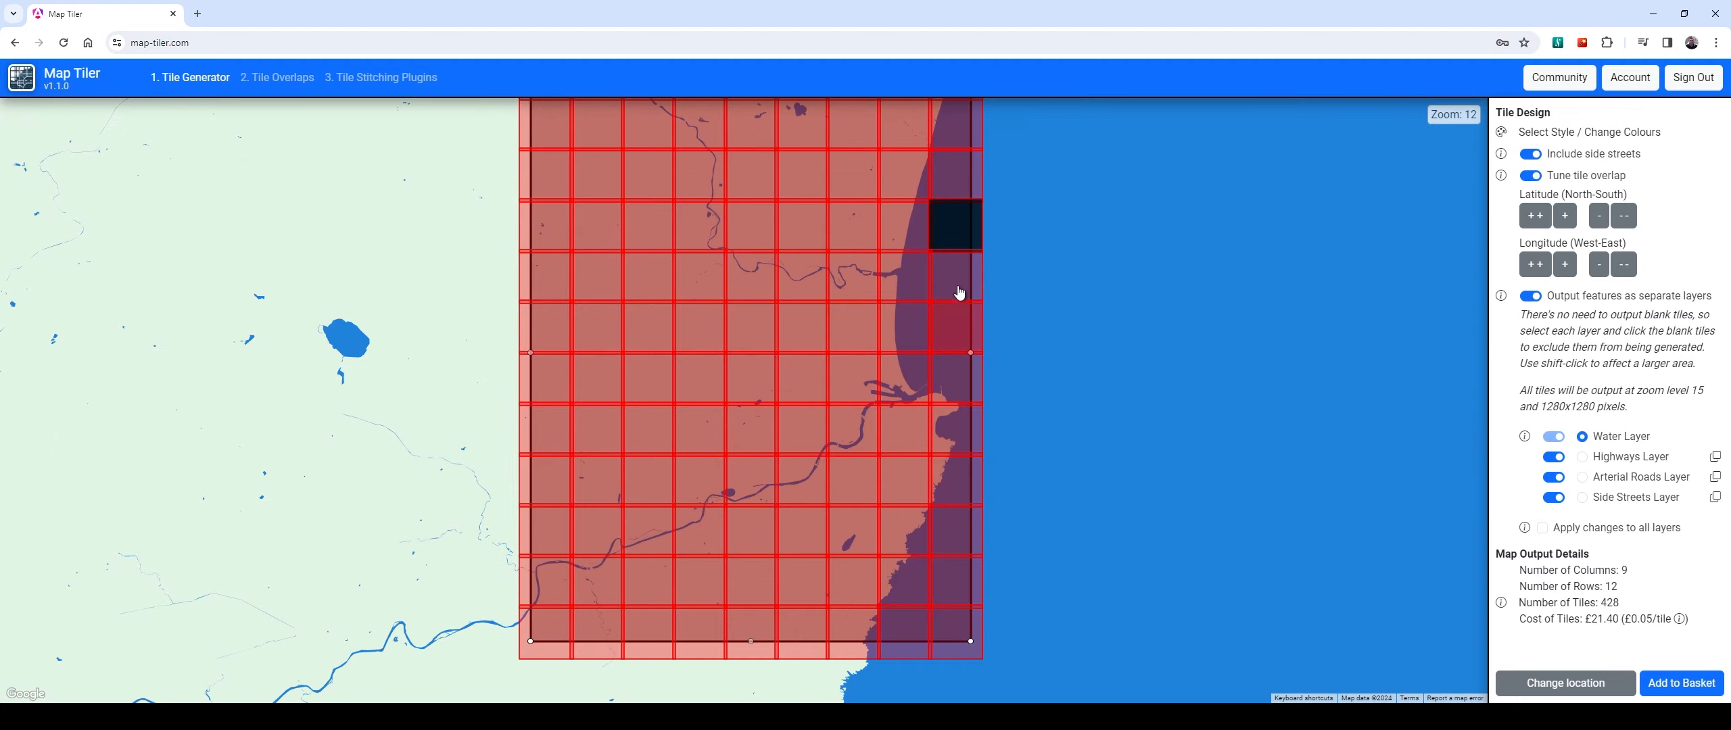
# Re-include the sea tile on the water layer, and try excluding and re-including a block four tiles wide and five high at the western edge
pyautogui.click(958, 226)
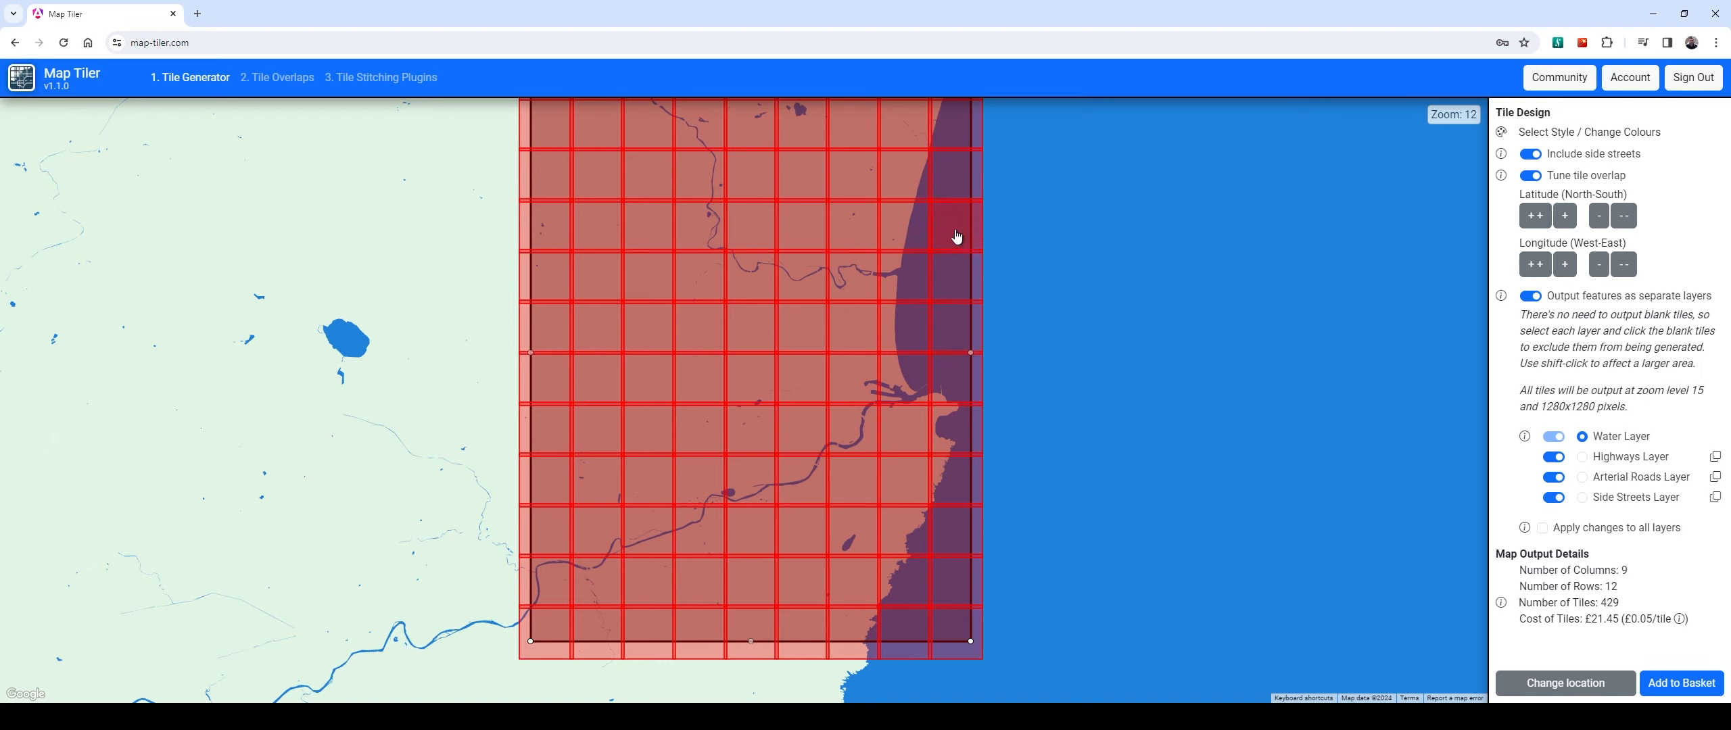
pyautogui.click(551, 237)
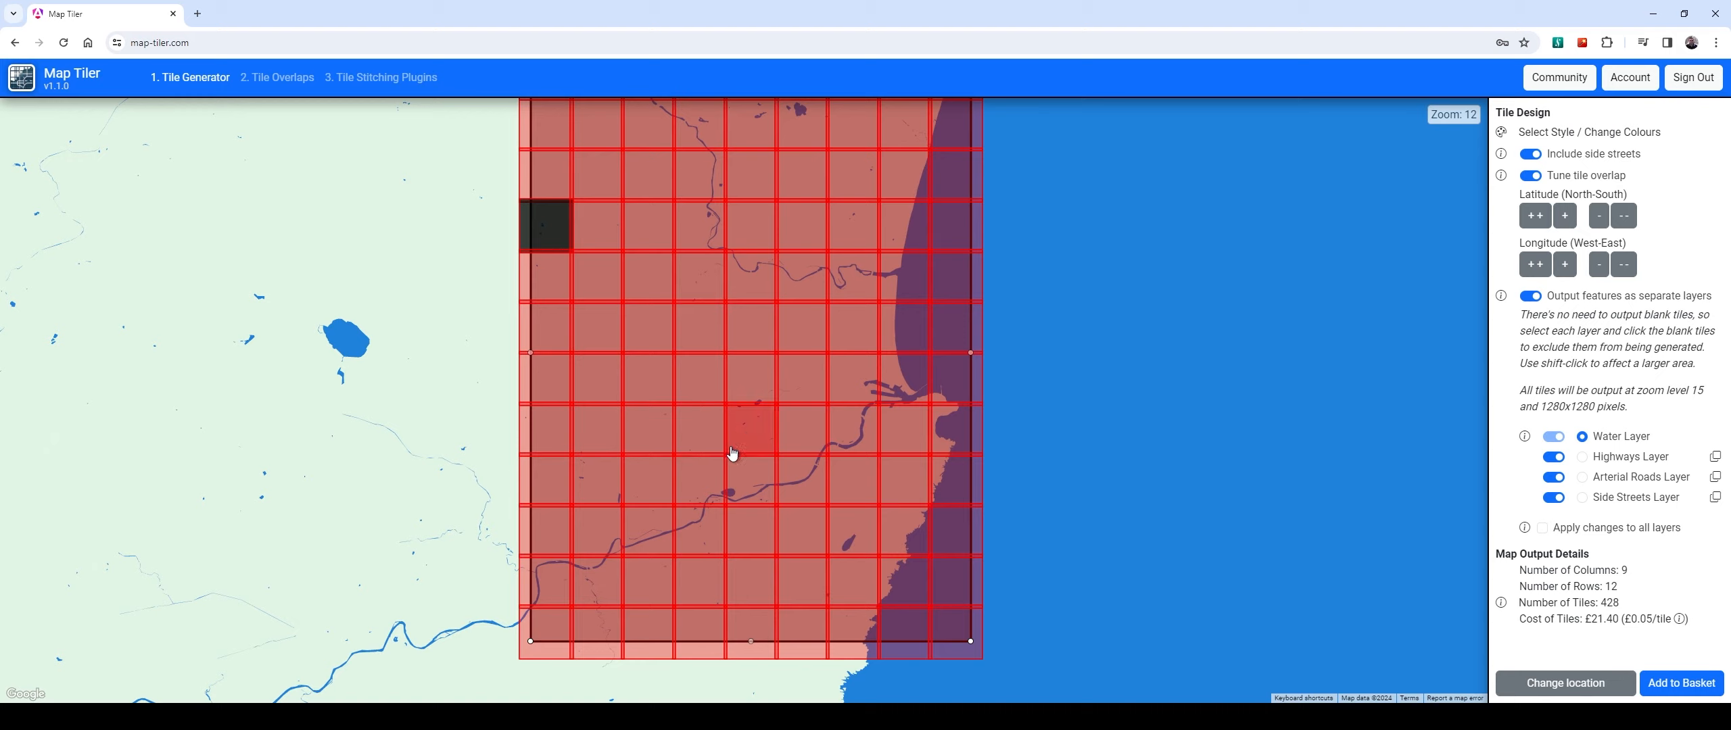
pyautogui.keyDown('shift'); pyautogui.click(700, 450); pyautogui.keyUp('shift')
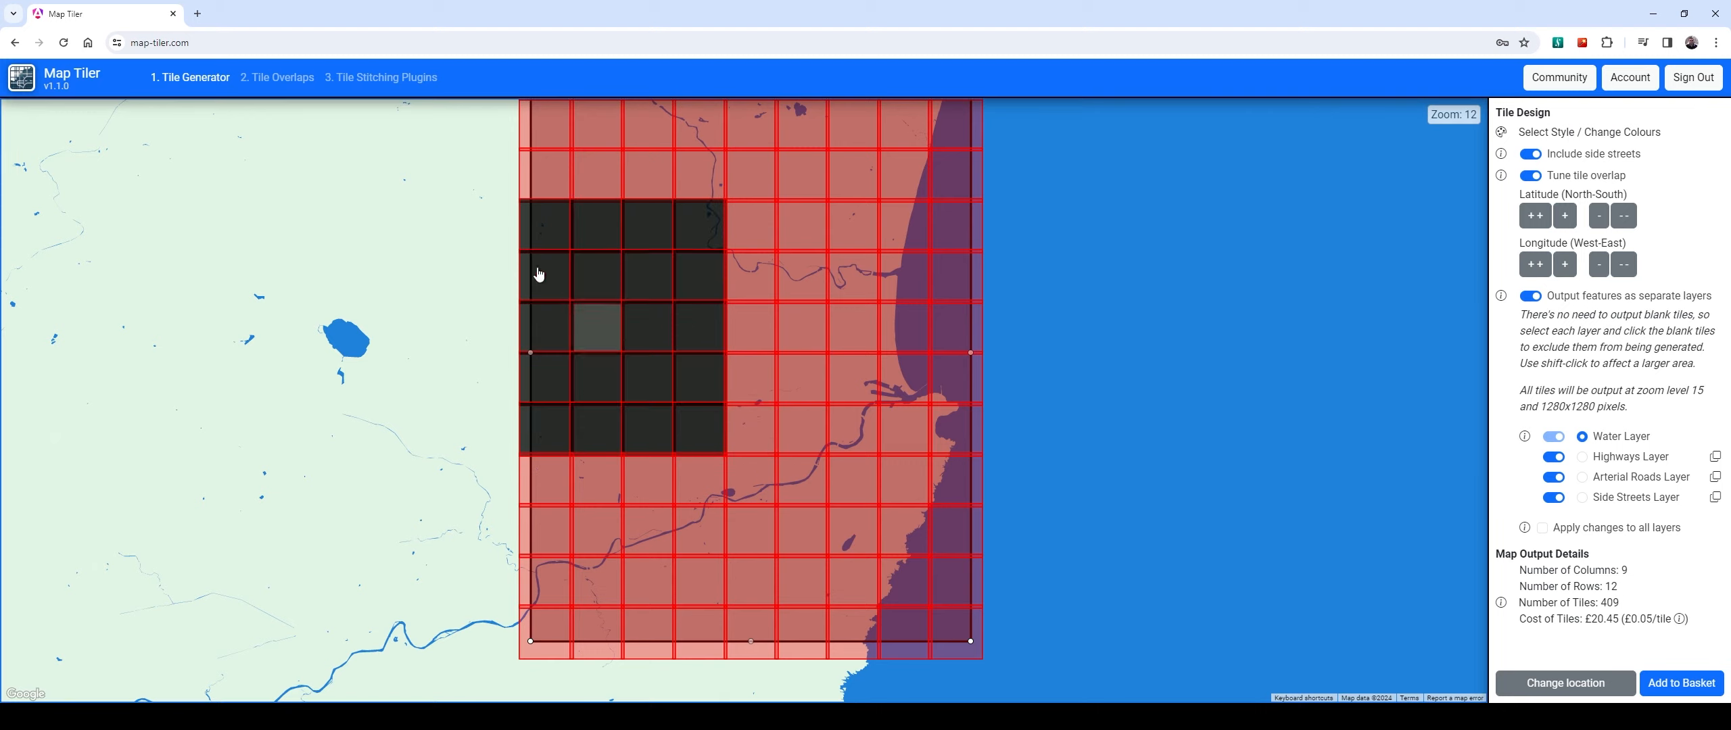
pyautogui.click(700, 436)
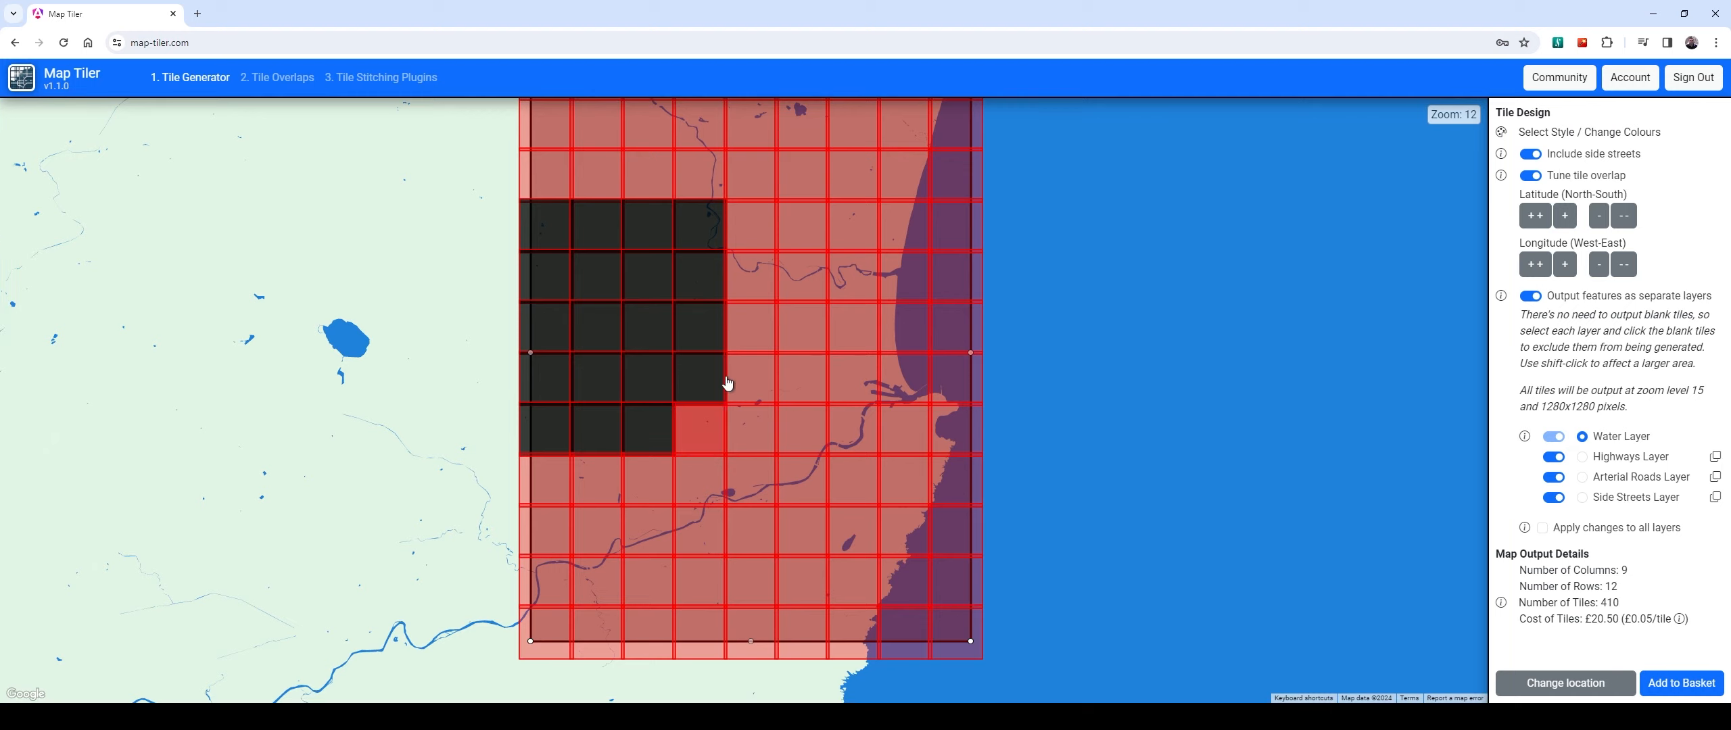
pyautogui.keyDown('shift'); pyautogui.click(552, 222); pyautogui.keyUp('shift')
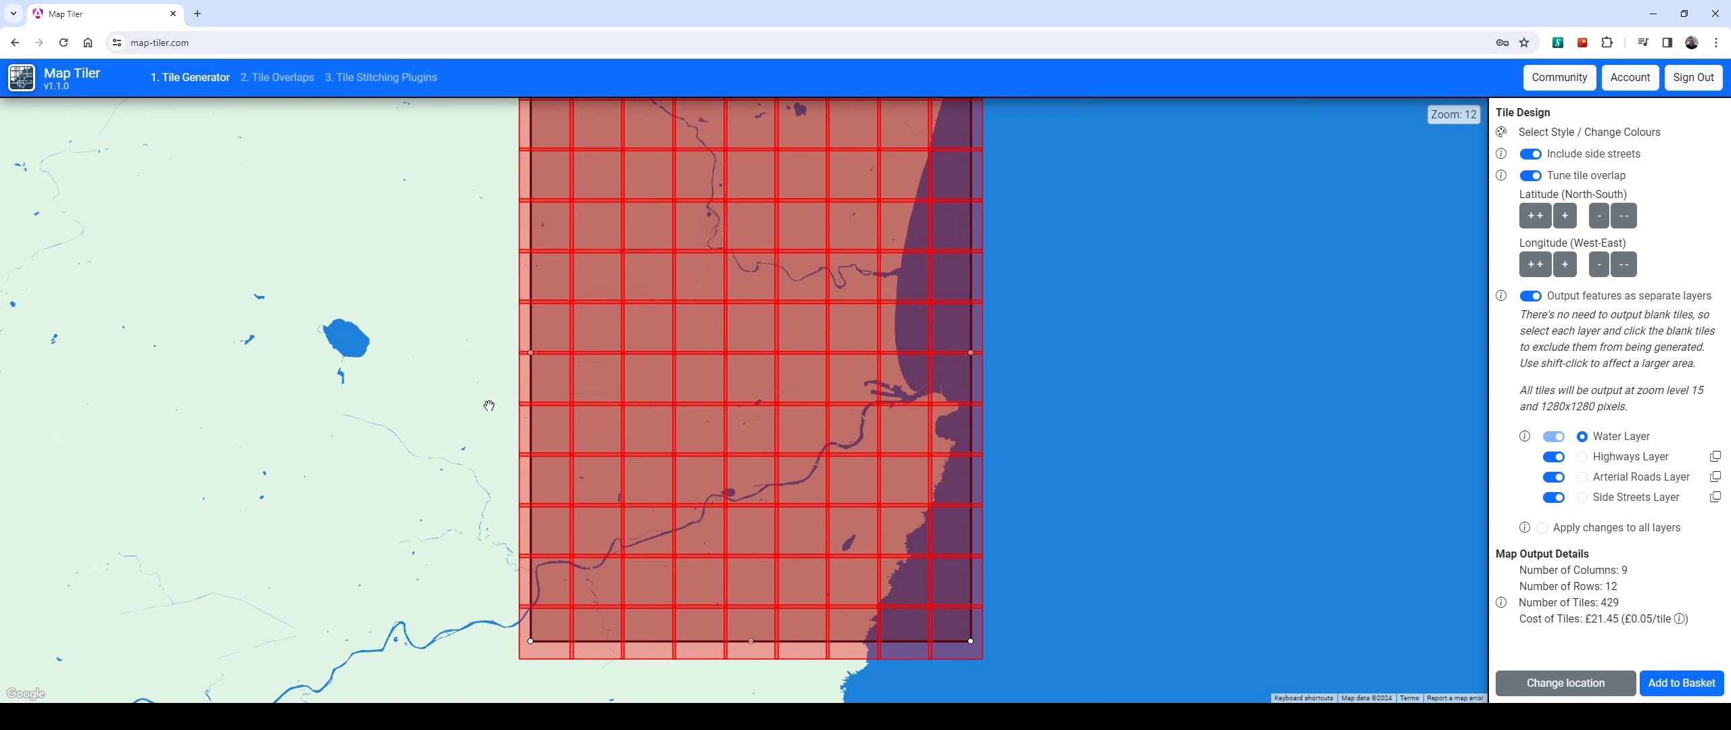
# Exclude the three adjacent sea tiles north of the harbour and the two southernmost tiles of the easternmost column from the water layer
pyautogui.click(959, 225)
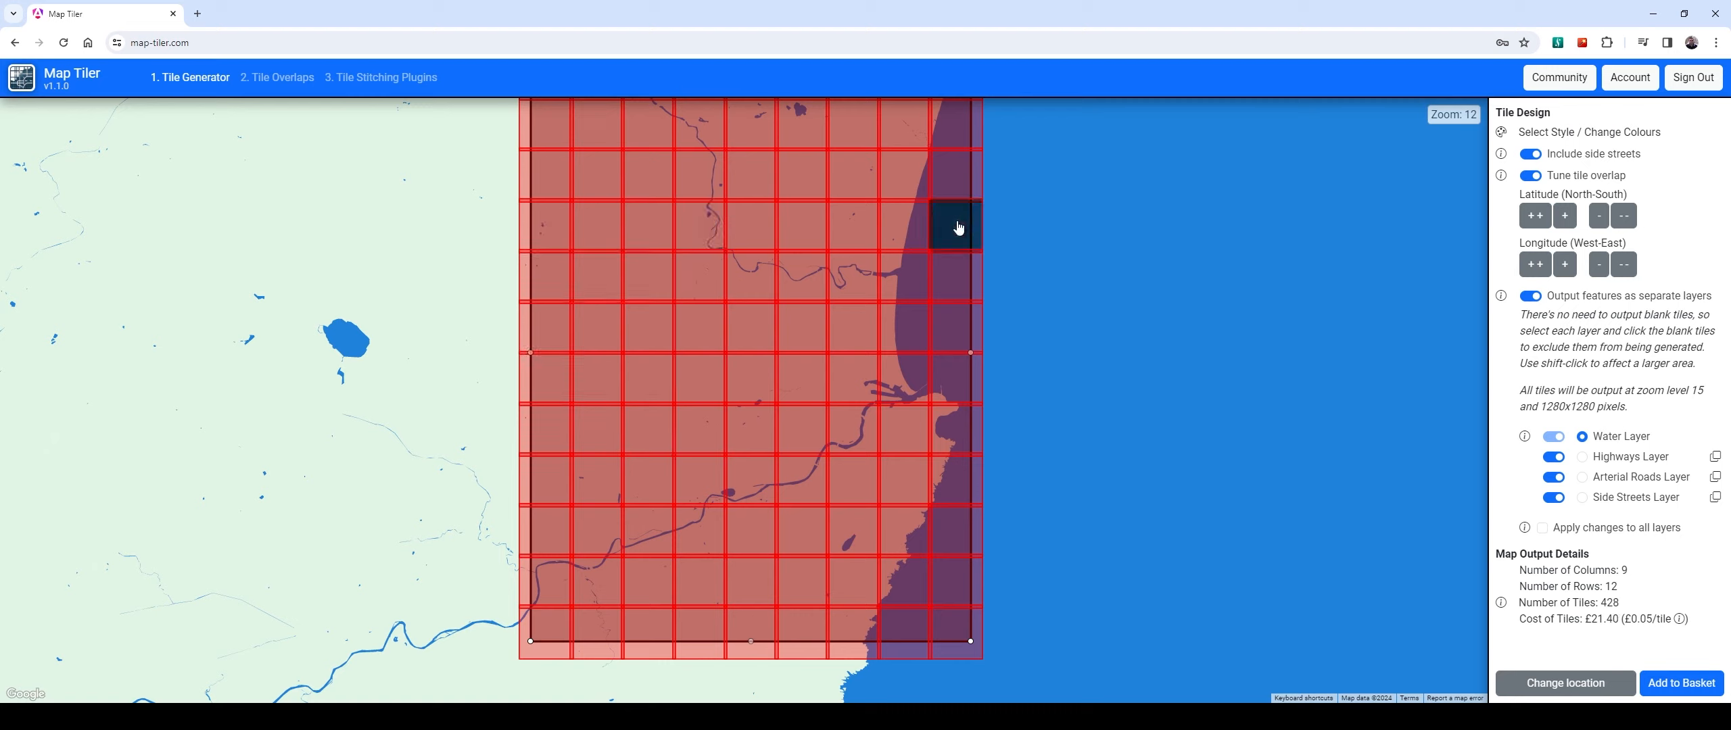
pyautogui.keyDown('shift'); pyautogui.click(948, 339); pyautogui.keyUp('shift')
pyautogui.click(949, 575)
pyautogui.click(950, 631)
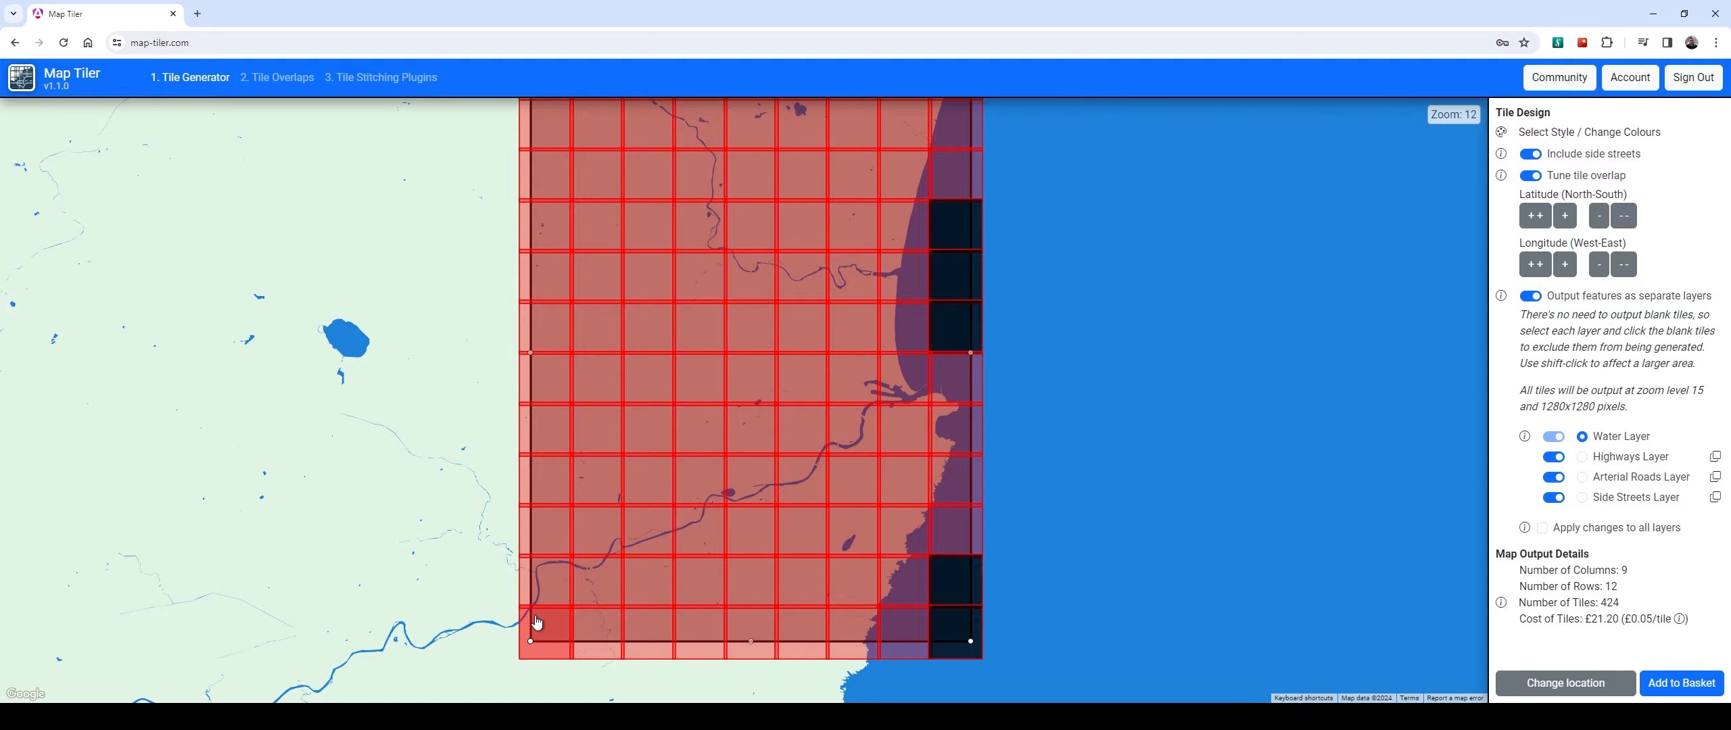
# Examine the southern inland tiles of the water layer up close for small water features, and review the grid's overall coverage
pyautogui.scroll(2, 541, 628)
pyautogui.scroll(1, 565, 622)
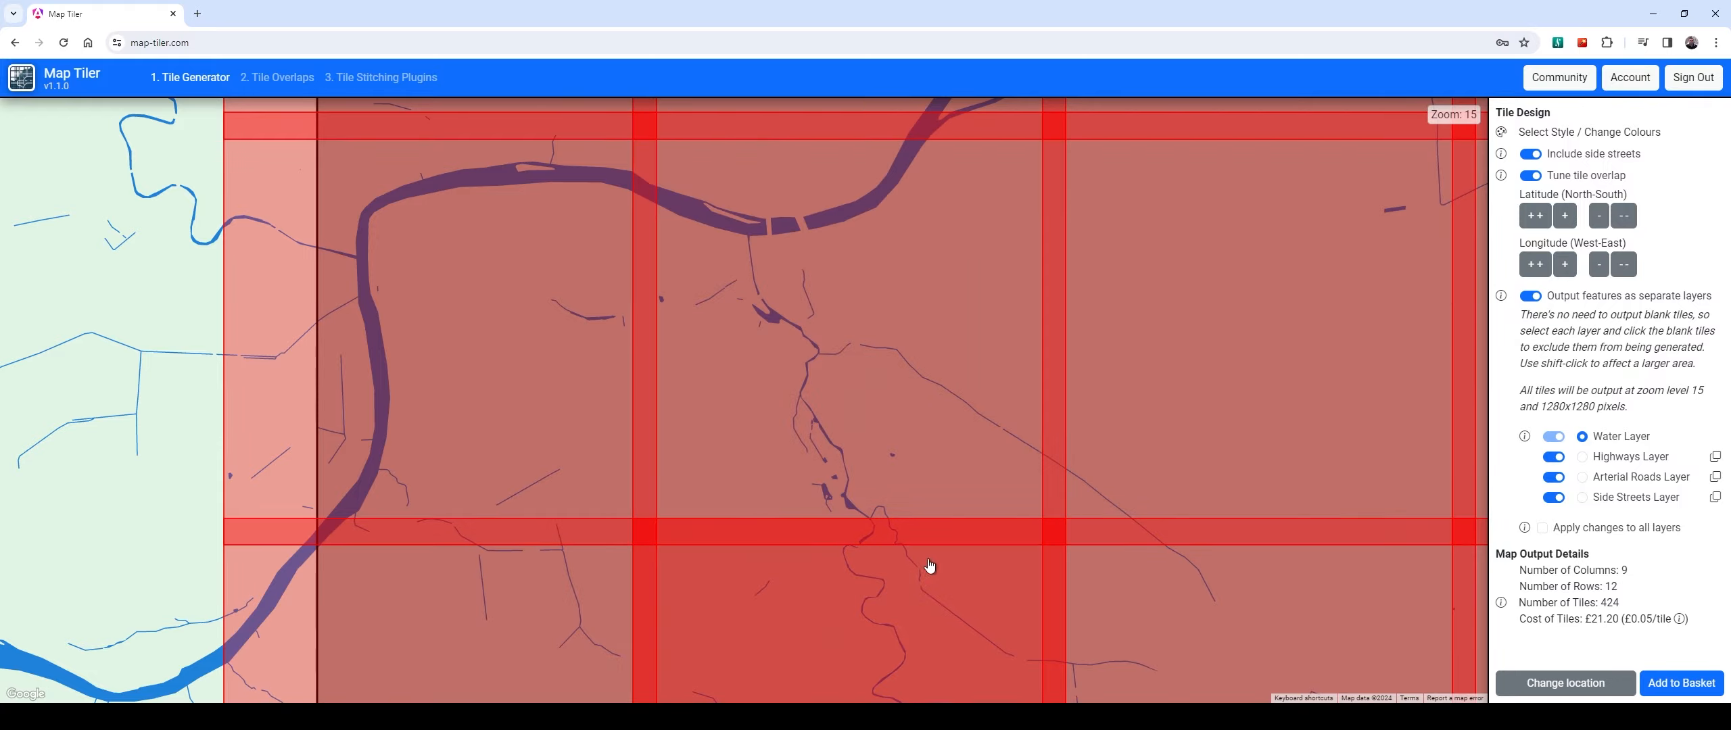
pyautogui.scroll(-2, 906, 533)
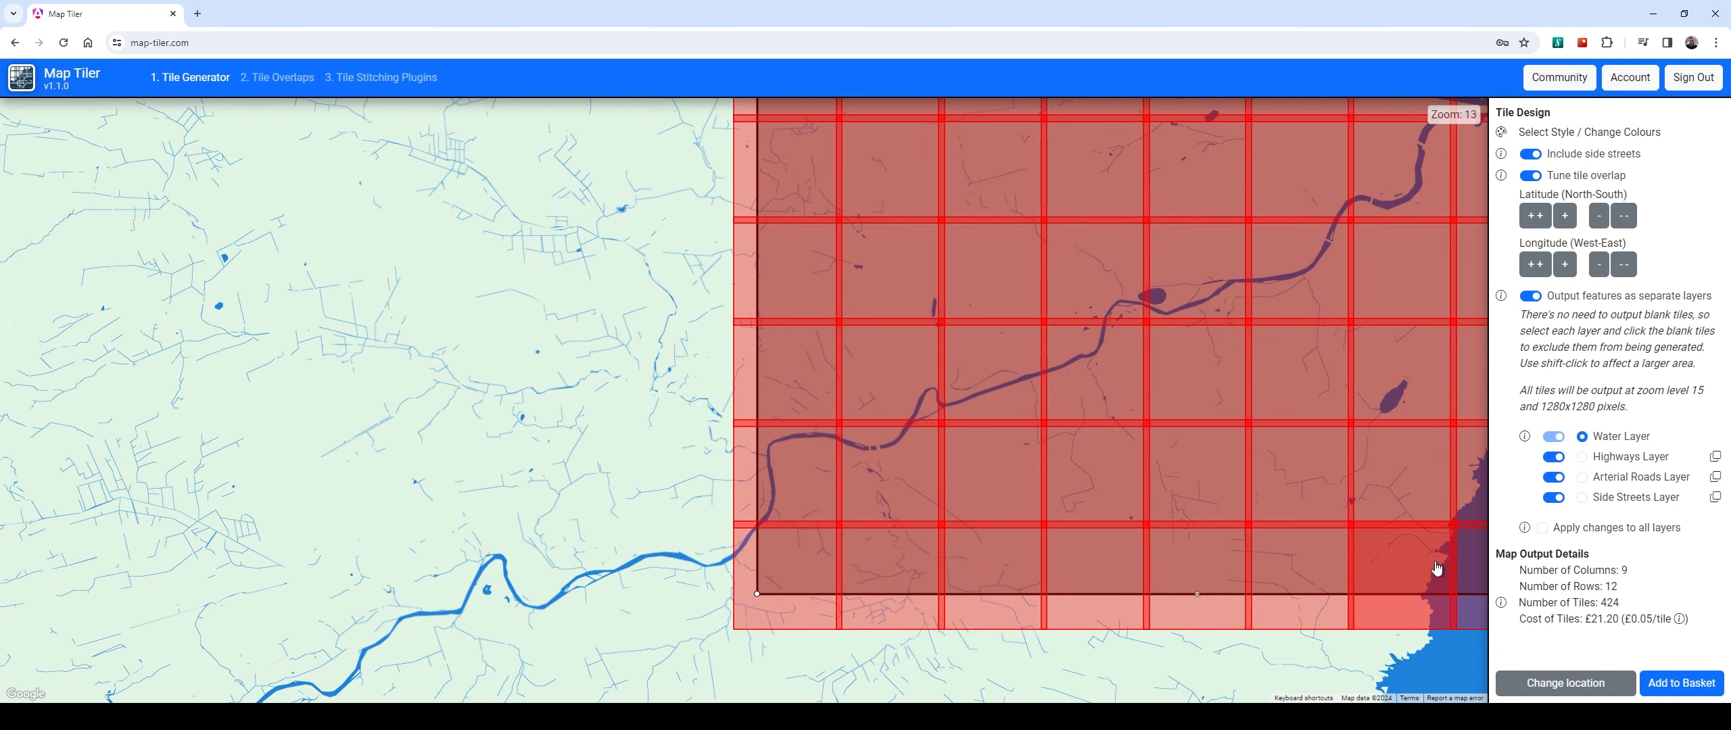
pyautogui.moveTo(1433, 510); pyautogui.dragTo(980, 471)
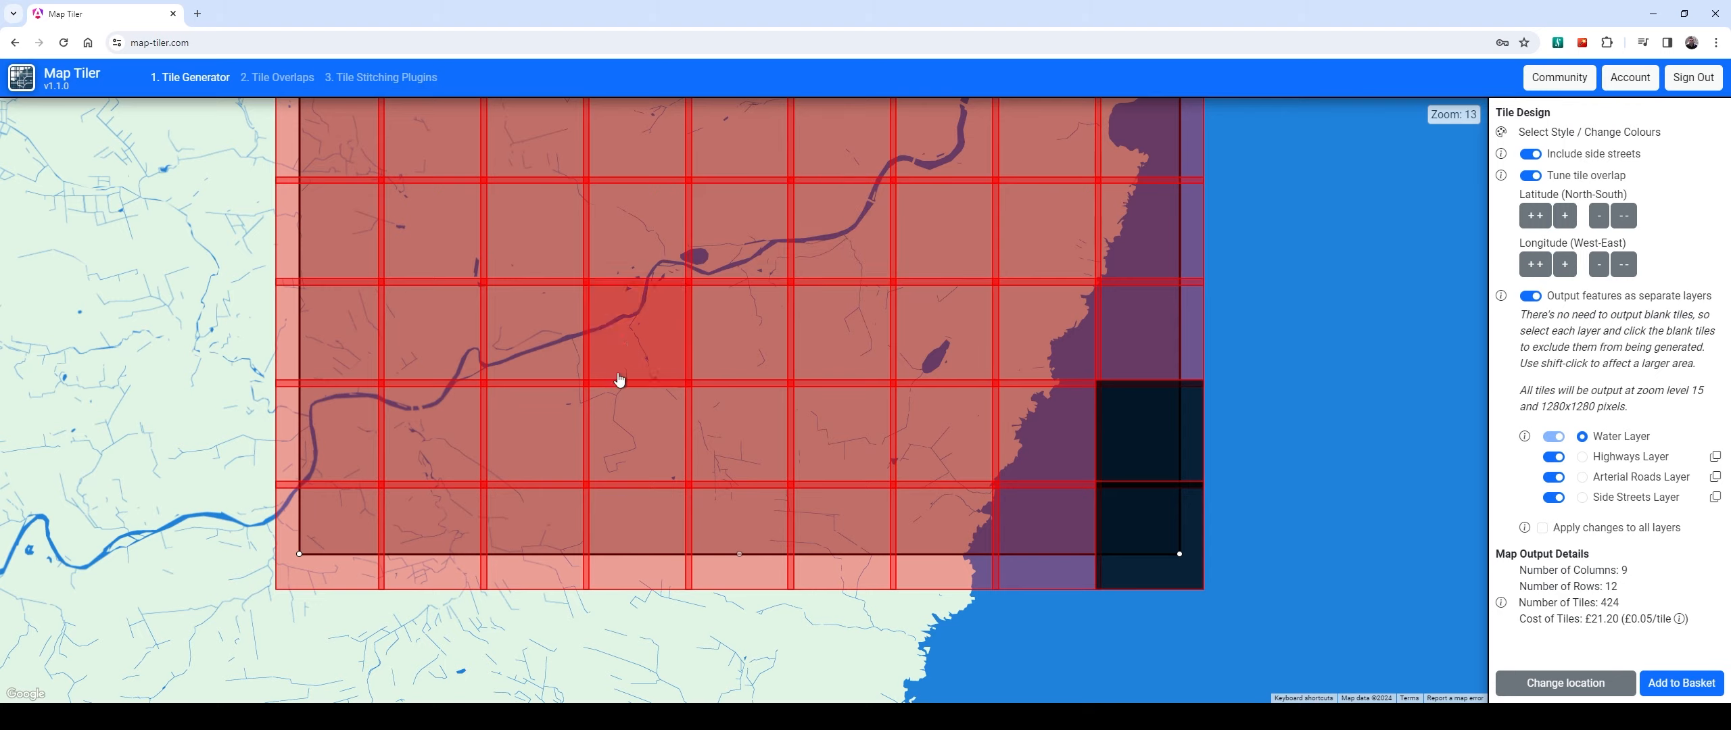
pyautogui.scroll(-1, 682, 406)
pyautogui.moveTo(935, 296); pyautogui.dragTo(1022, 489)
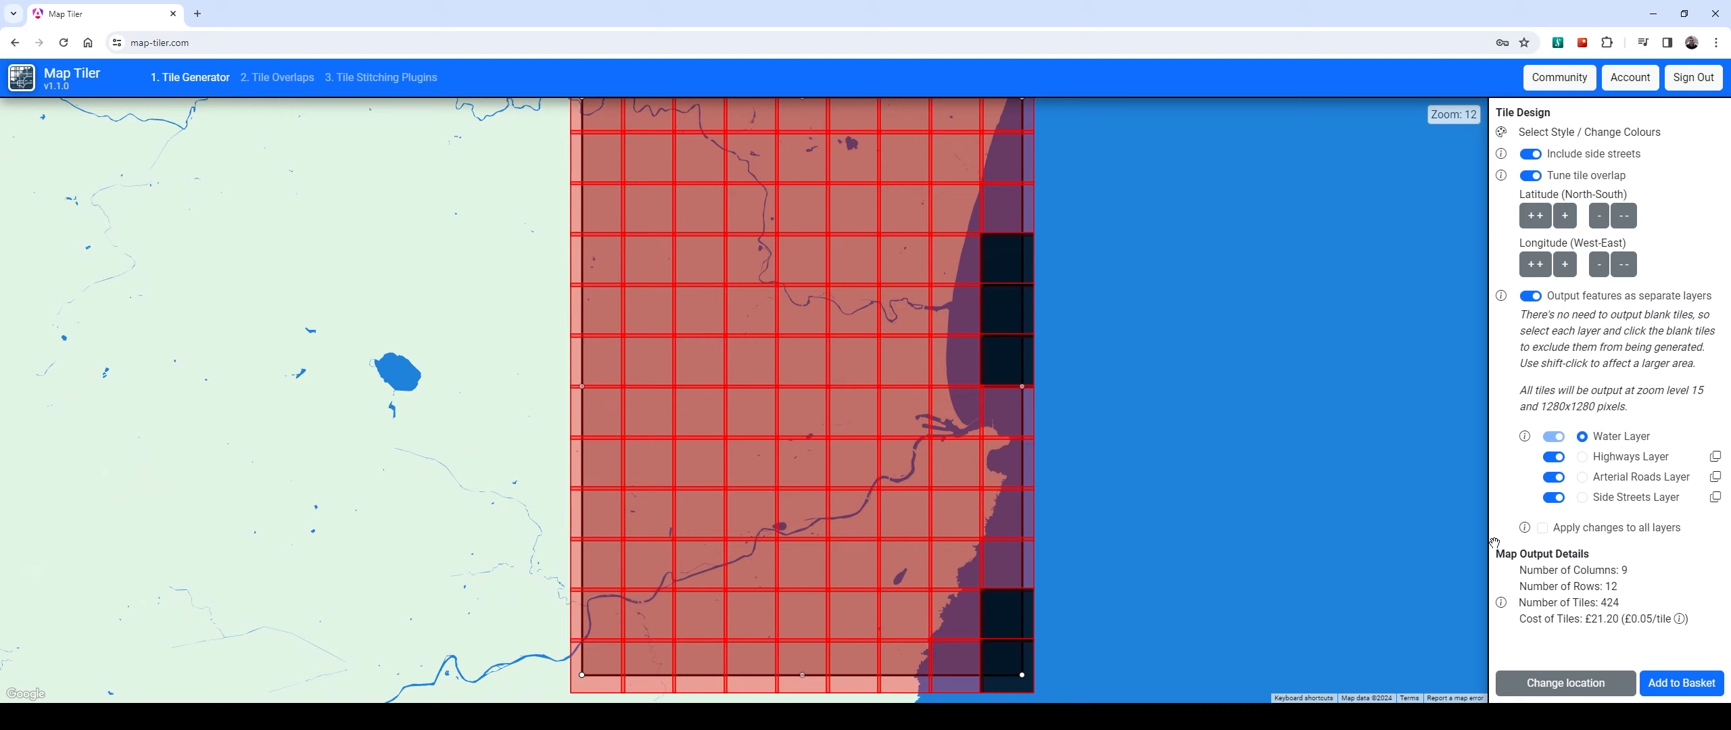
# On the highways layer, exclude the top row's first, second and seventh tiles and the top three tiles of the easternmost column
pyautogui.click(1618, 463)
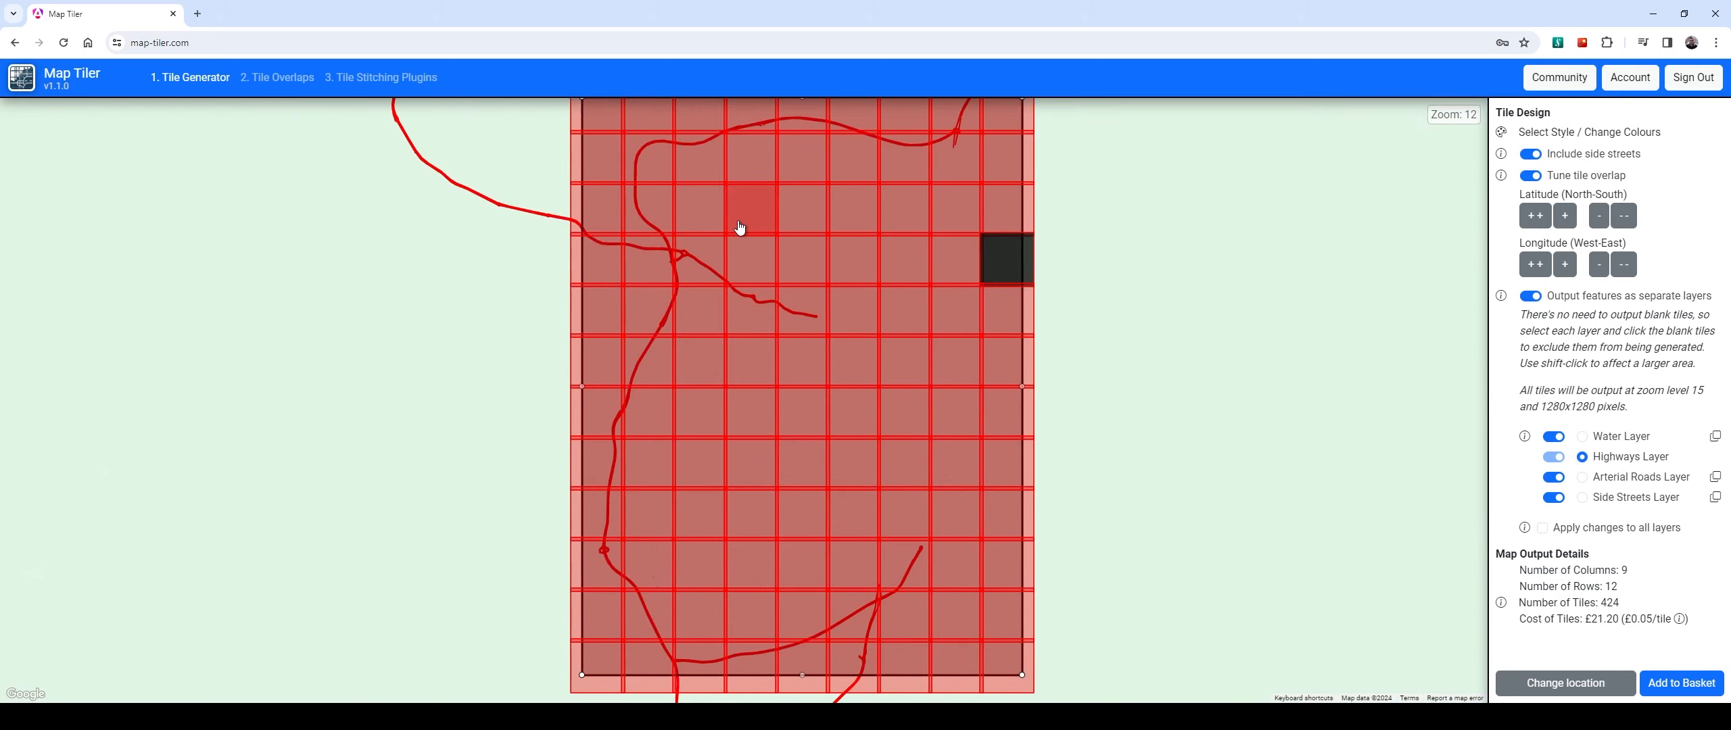
pyautogui.moveTo(740, 228); pyautogui.dragTo(747, 323)
pyautogui.click(607, 206)
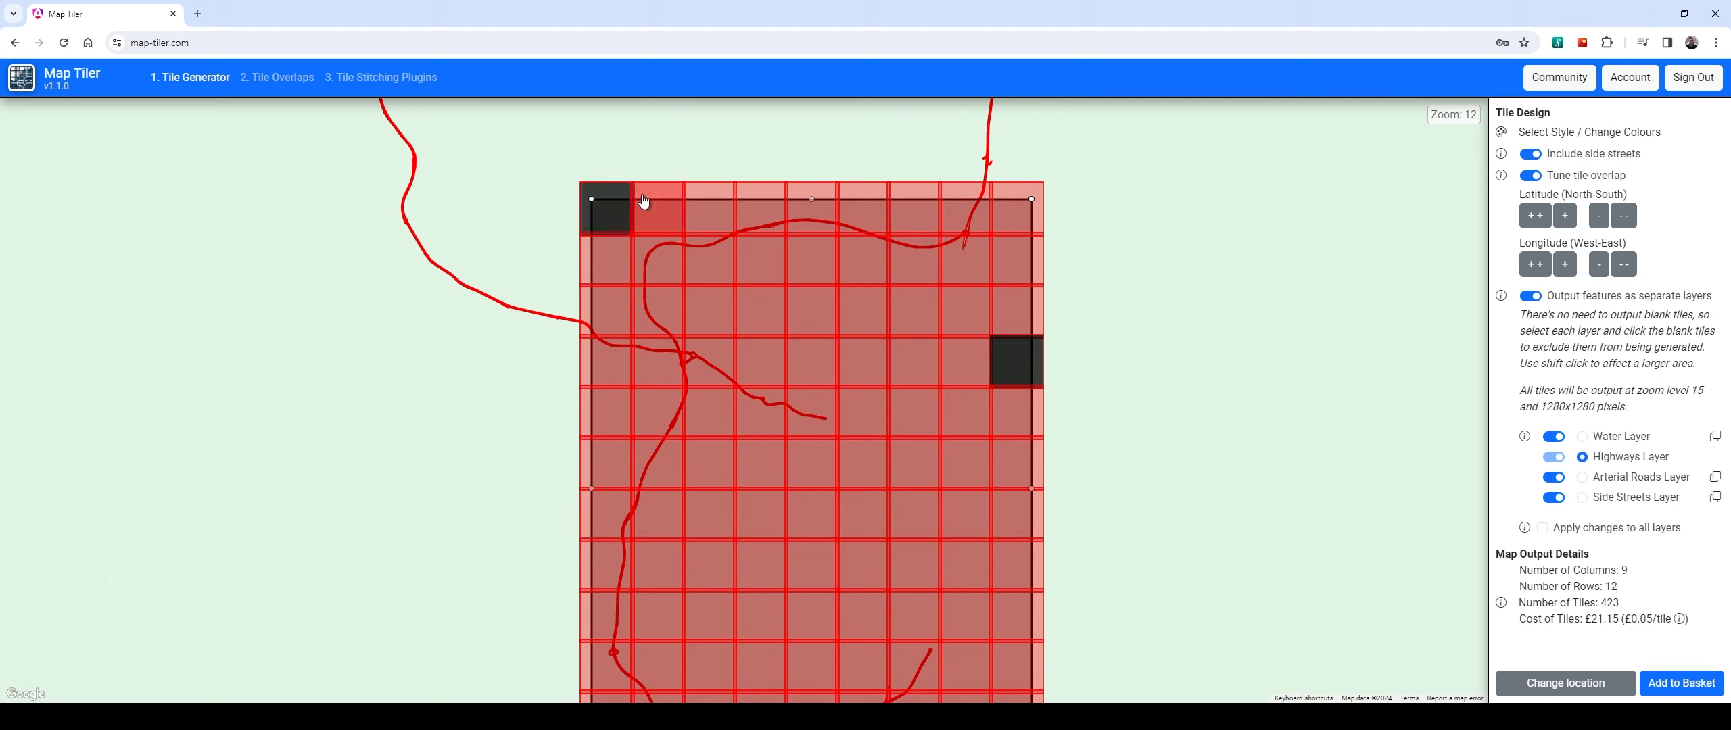
pyautogui.click(643, 201)
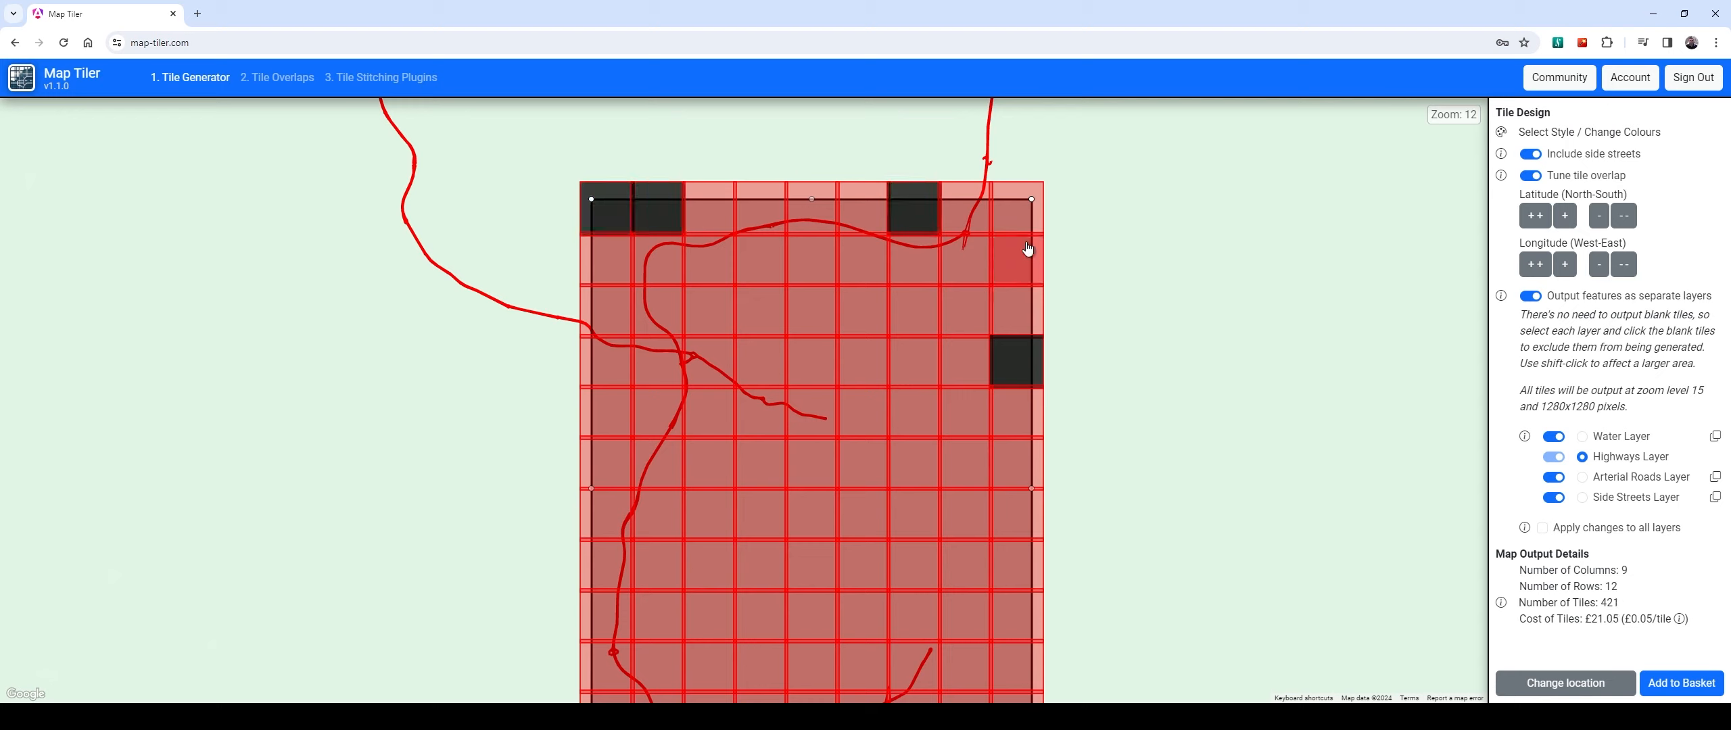
pyautogui.click(1008, 209)
pyautogui.click(1016, 278)
pyautogui.click(1017, 316)
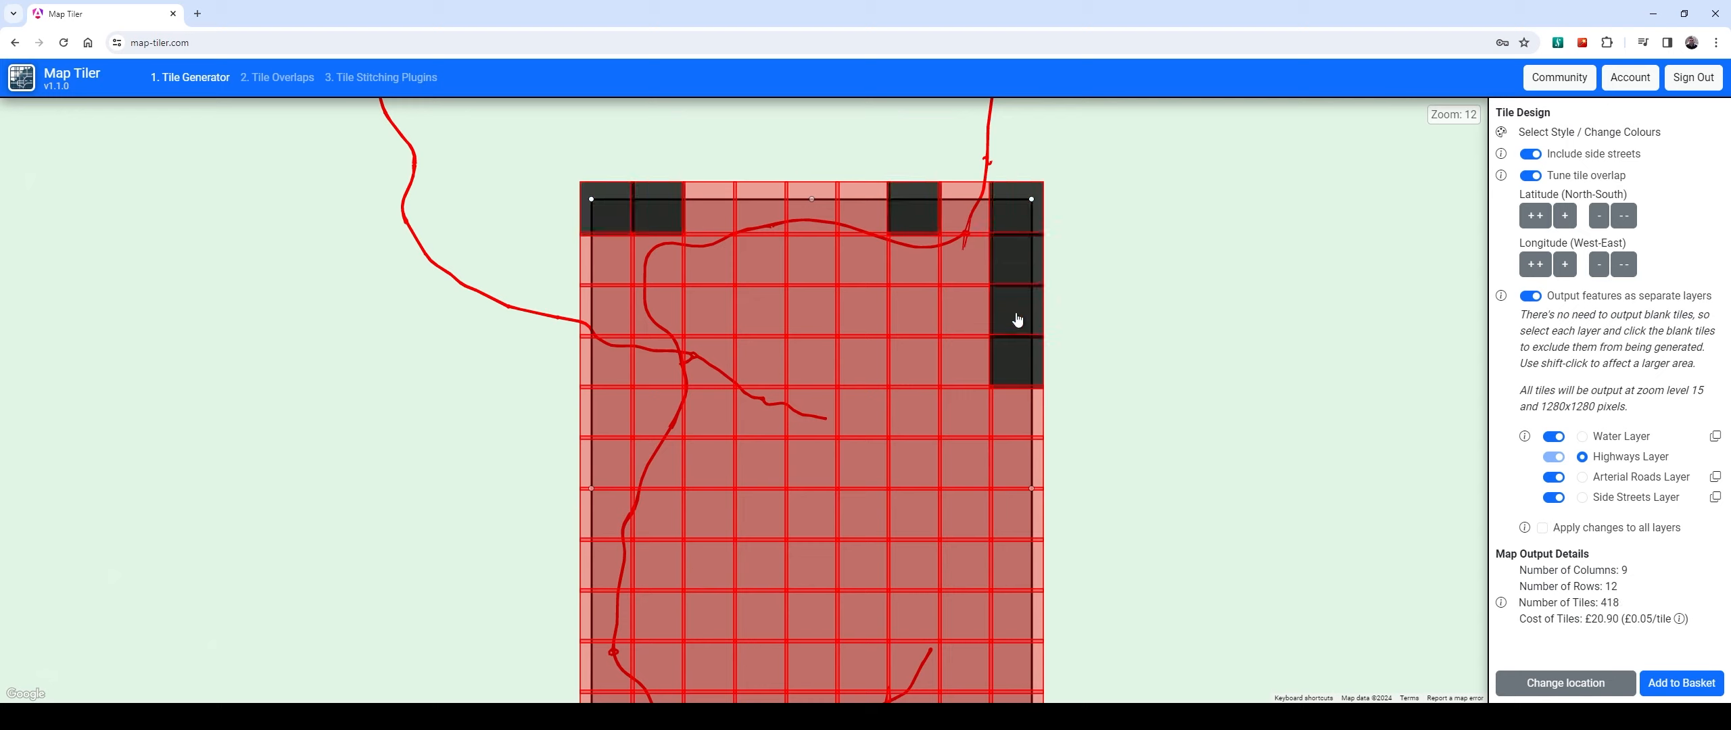
# Exclude row three's third to eighth highway tiles, row two's first and fifth tiles, and the westernmost column's fifth and sixth tiles
pyautogui.click(961, 308)
pyautogui.keyDown('shift'); pyautogui.click(713, 310); pyautogui.keyUp('shift')
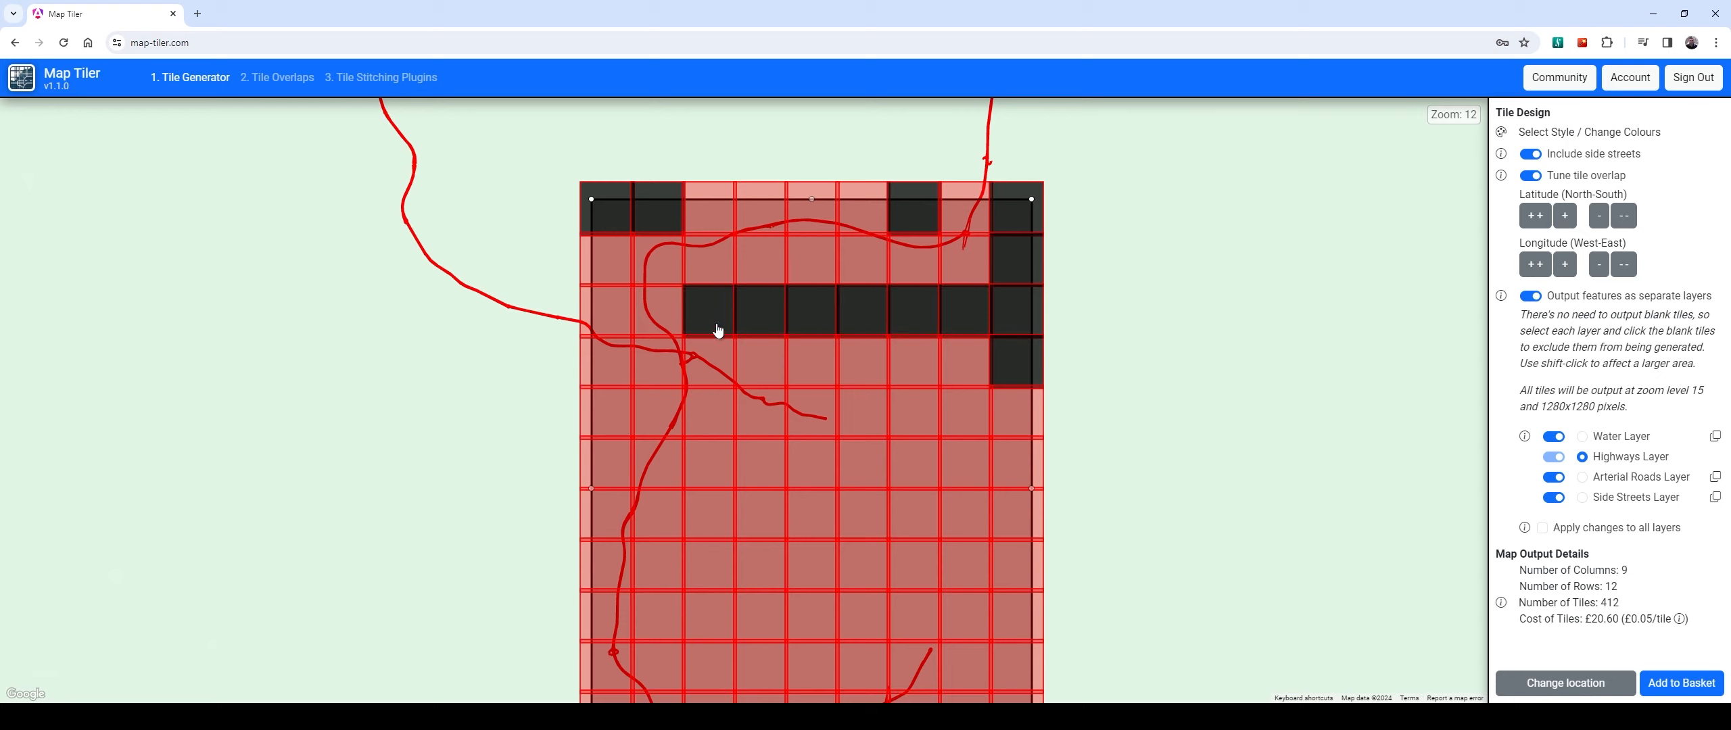
pyautogui.click(792, 263)
pyautogui.click(606, 260)
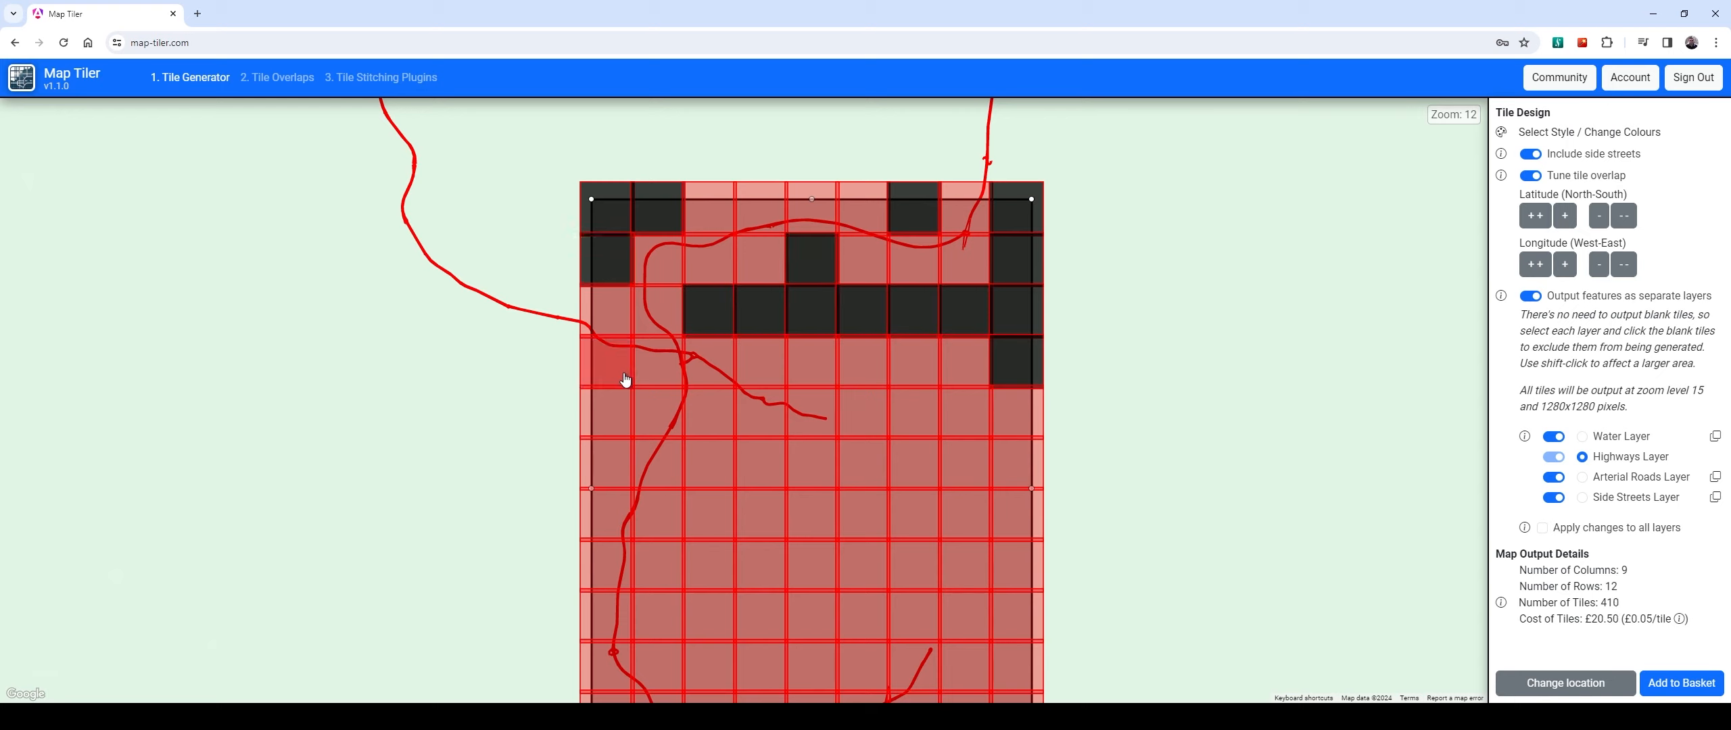
pyautogui.click(605, 413)
pyautogui.click(606, 464)
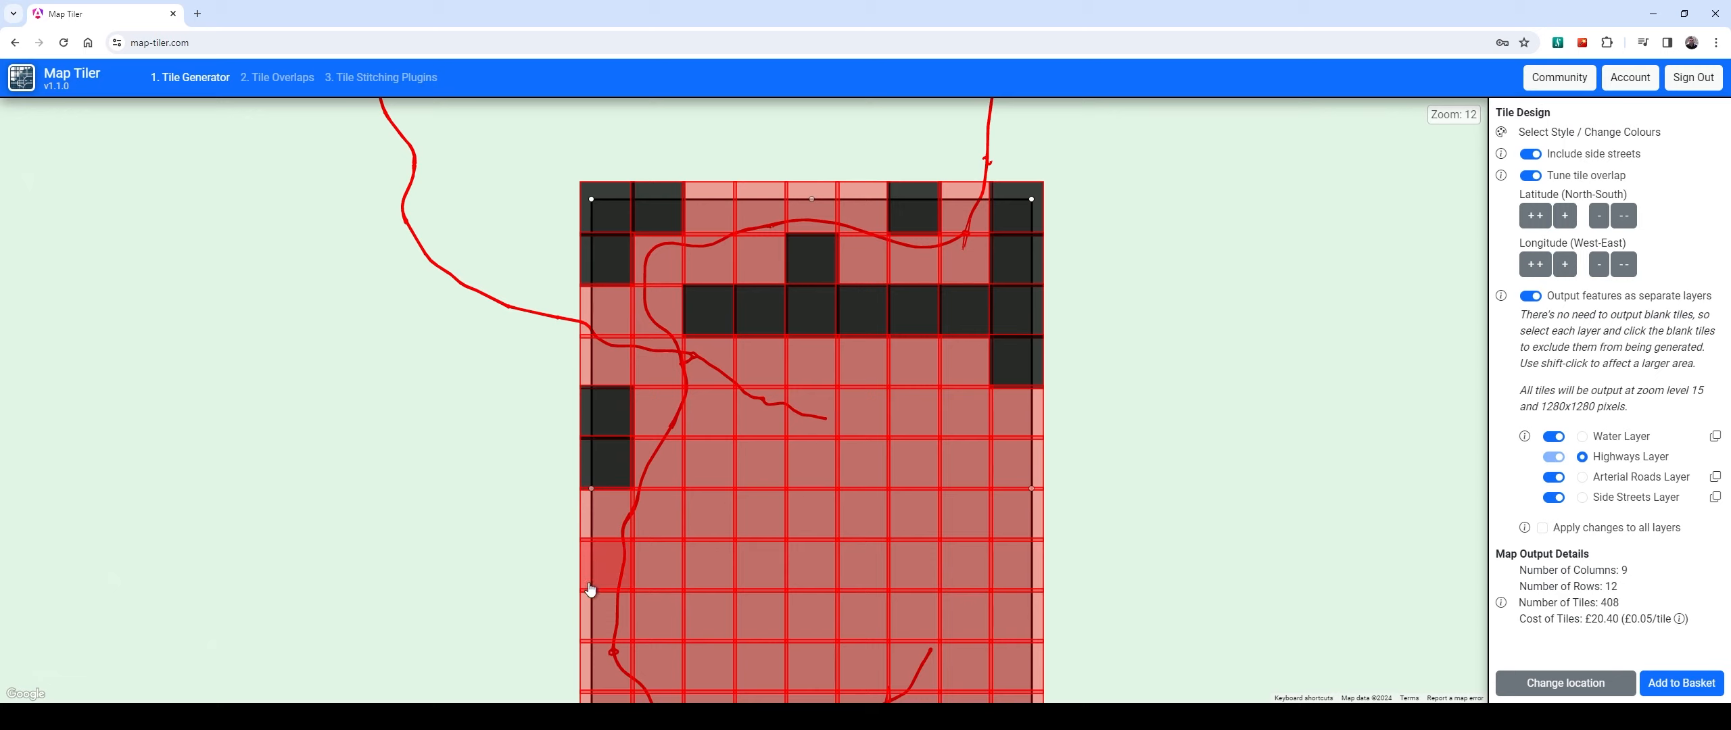
# Exclude row four's fifth to eighth highway tiles, columns six to eight in rows five to nine, and the easternmost column from row five down
pyautogui.click(811, 359)
pyautogui.keyDown('shift'); pyautogui.click(967, 359); pyautogui.keyUp('shift')
pyautogui.click(845, 413)
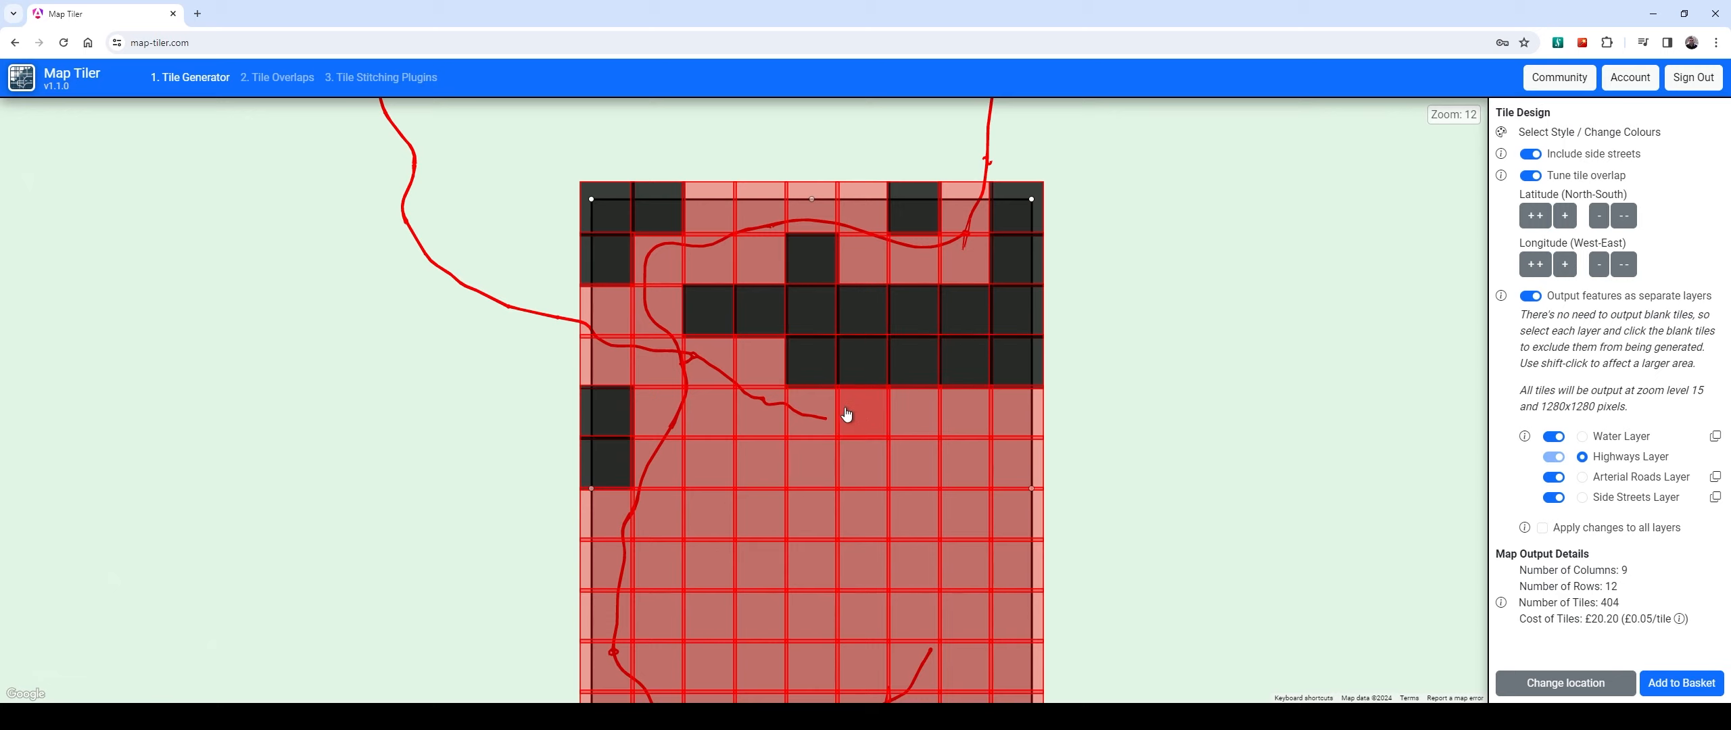
pyautogui.keyDown('shift'); pyautogui.click(953, 616); pyautogui.keyUp('shift')
pyautogui.click(1023, 411)
pyautogui.moveTo(1131, 591); pyautogui.dragTo(1107, 361)
pyautogui.keyDown('shift'); pyautogui.click(982, 536); pyautogui.keyUp('shift')
# Exclude column eight's last three highway tiles, column seven's last tile, and the block of columns three to six in rows six to ten
pyautogui.click(936, 436)
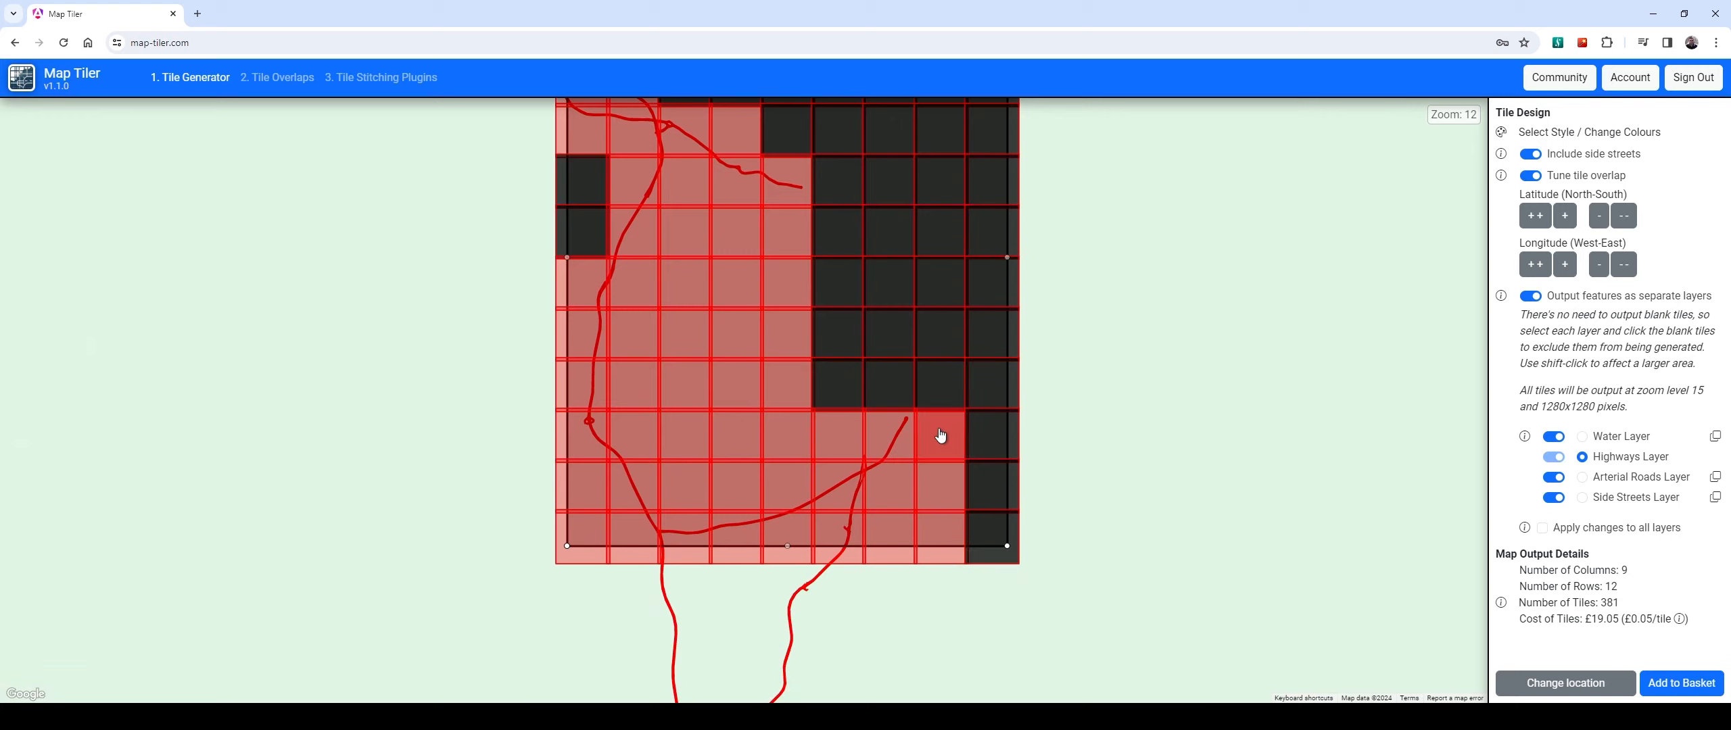
pyautogui.keyDown('shift'); pyautogui.click(938, 541); pyautogui.keyUp('shift')
pyautogui.click(901, 540)
pyautogui.click(825, 426)
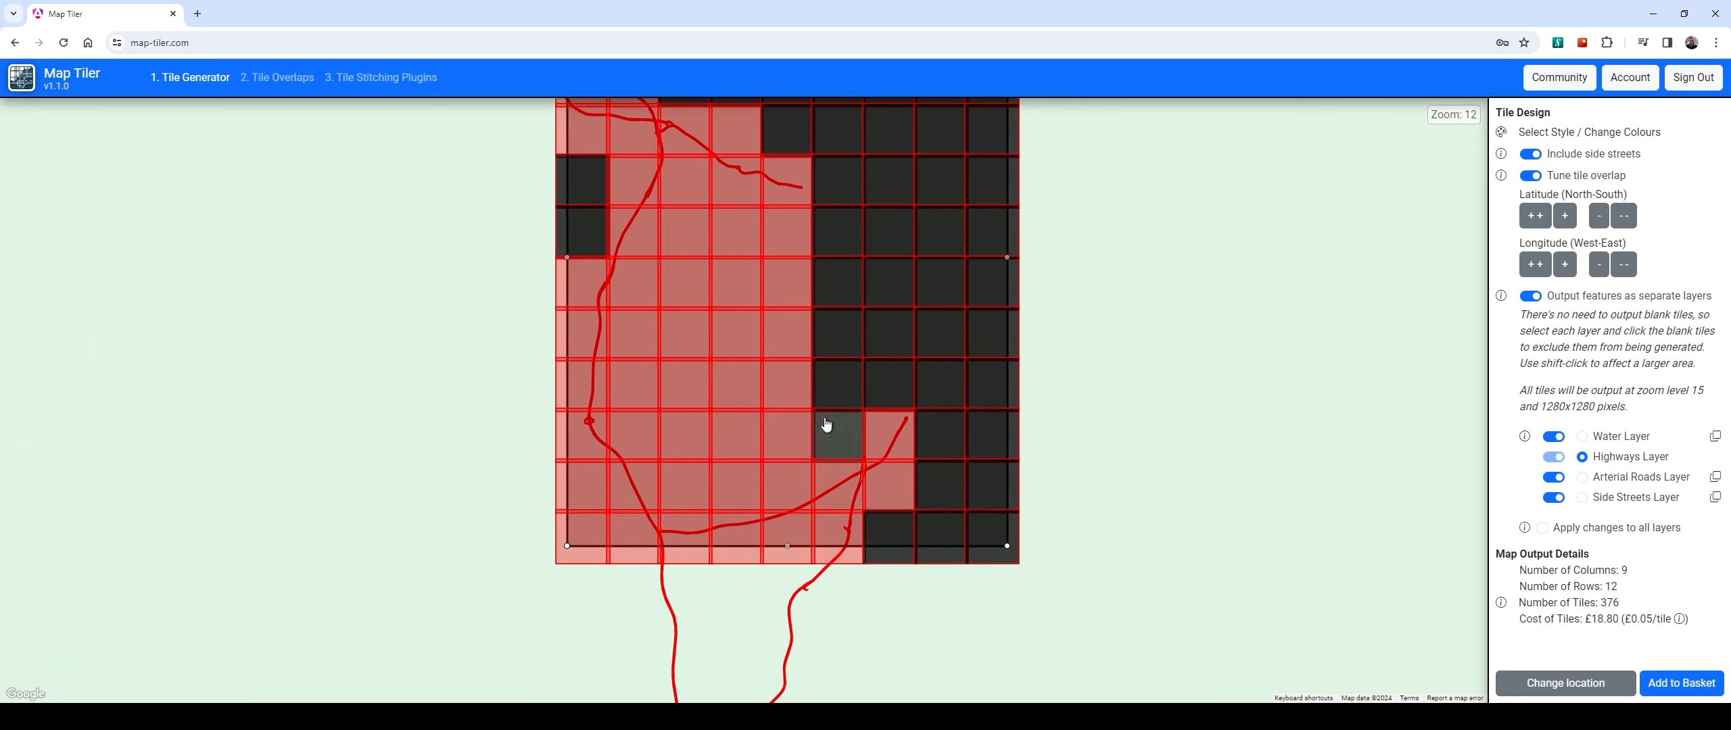
pyautogui.keyDown('shift'); pyautogui.click(691, 214); pyautogui.keyUp('shift')
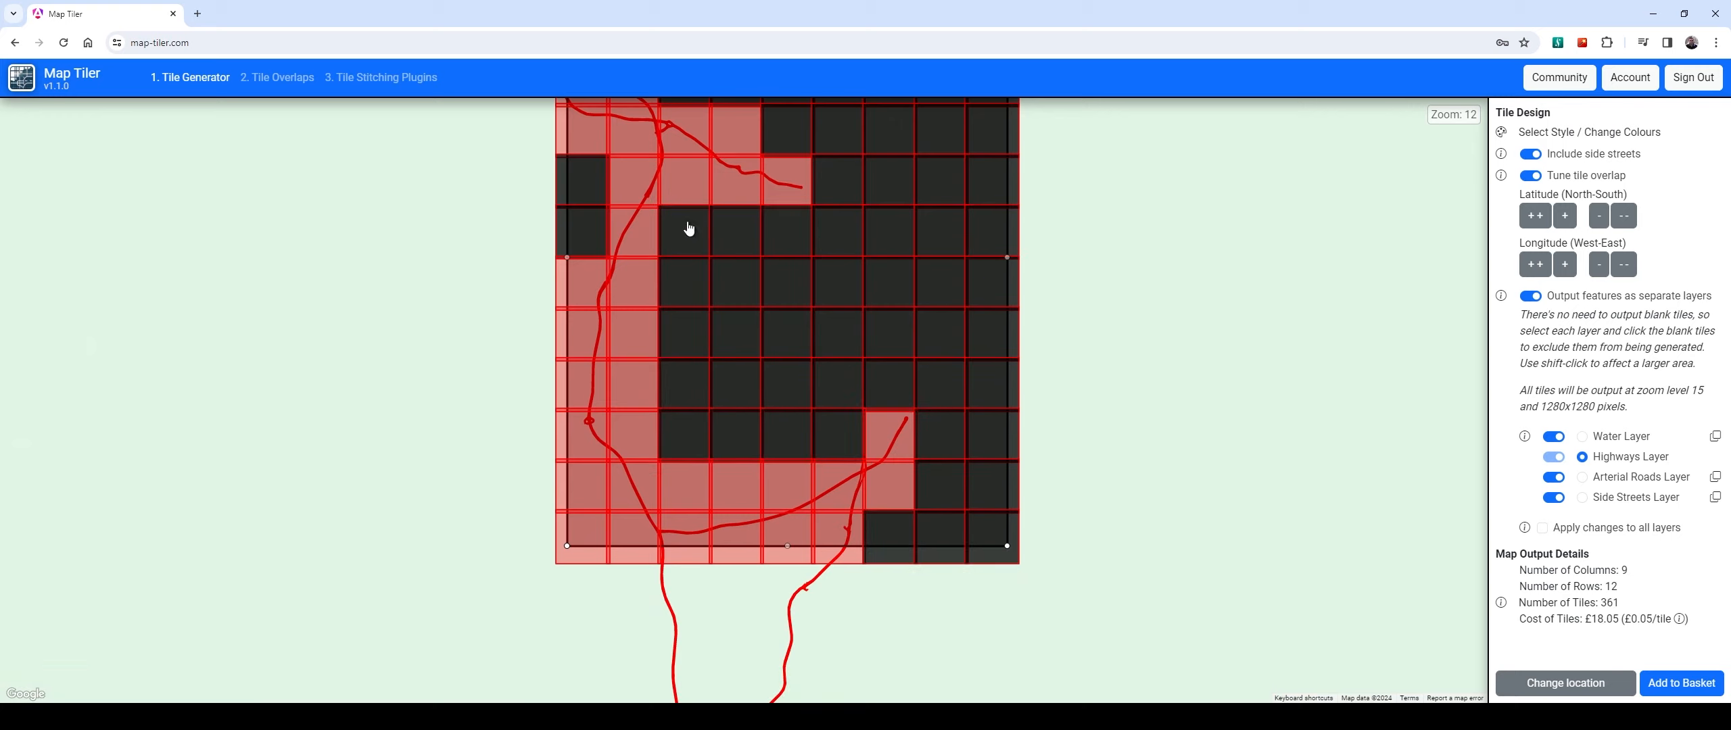
# Exclude column two's eighth and ninth highway tiles, row eleven's first, third and fourth tiles, and the bottom row's first tile
pyautogui.click(631, 331)
pyautogui.click(683, 492)
pyautogui.click(730, 493)
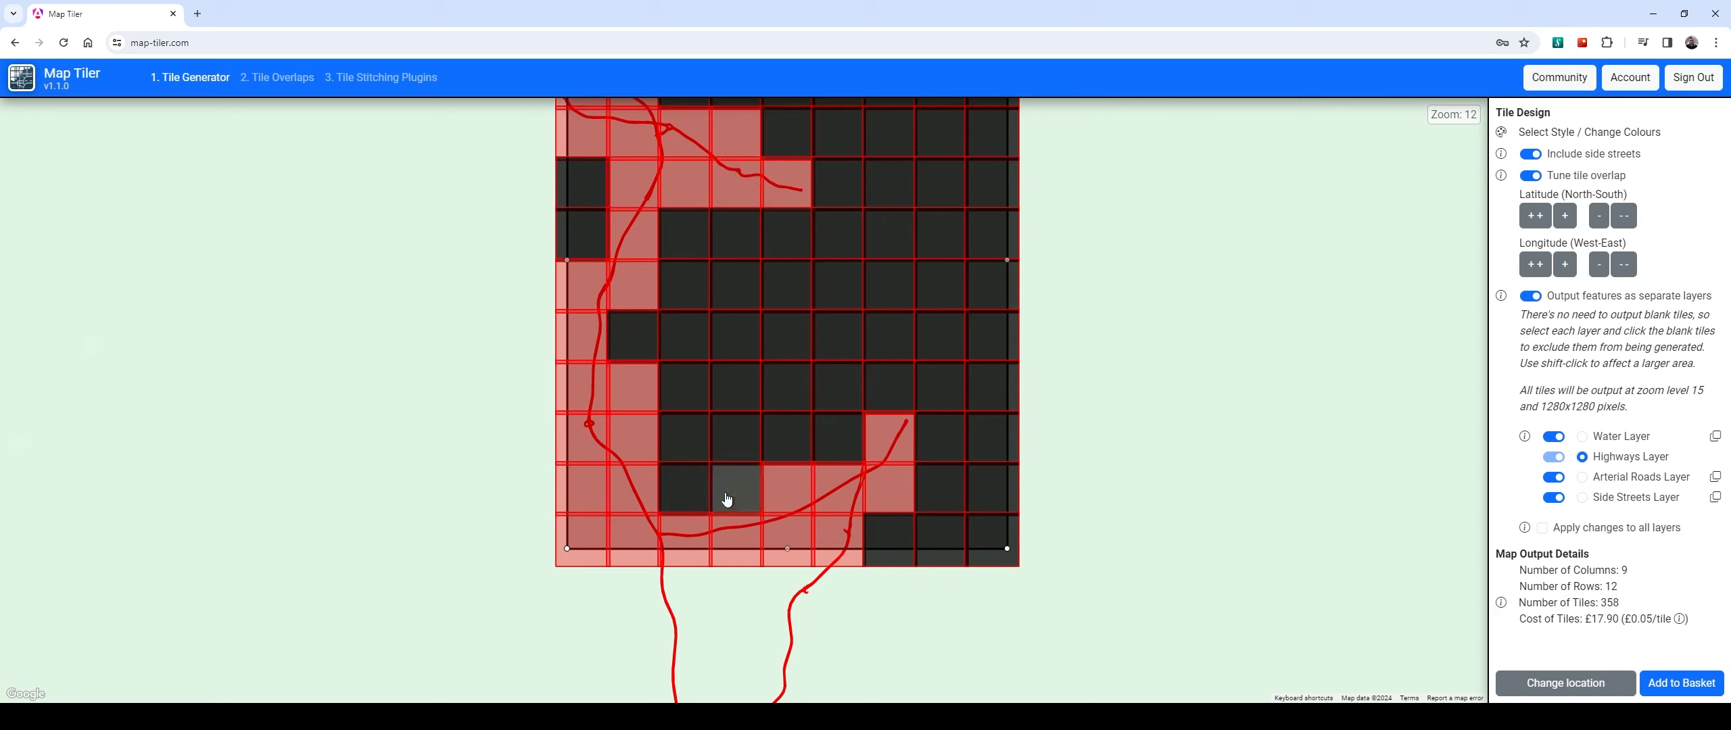
pyautogui.click(583, 540)
pyautogui.click(585, 490)
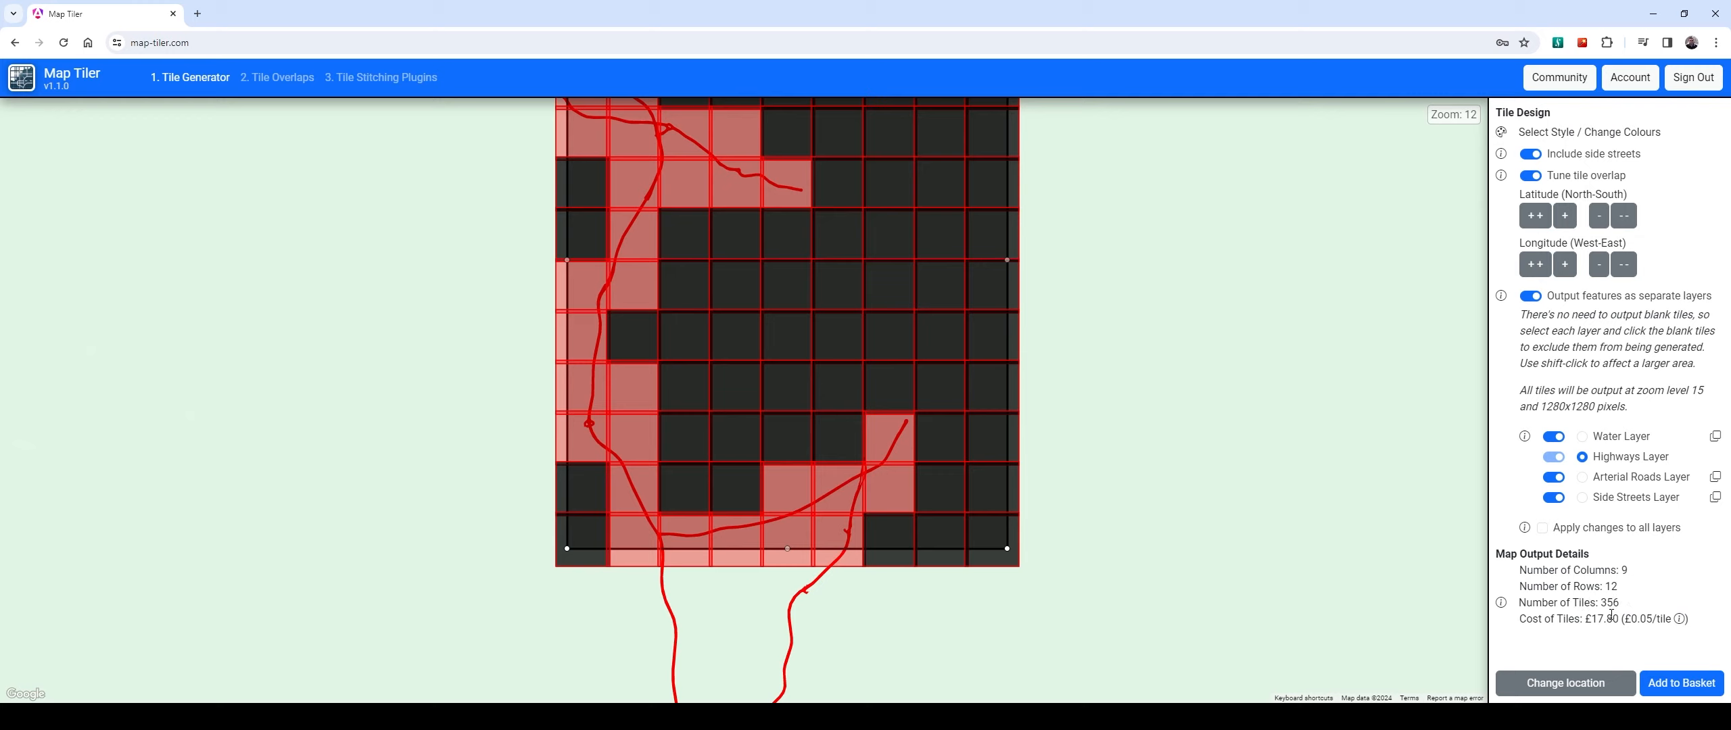
pyautogui.moveTo(1100, 236); pyautogui.dragTo(1131, 369)
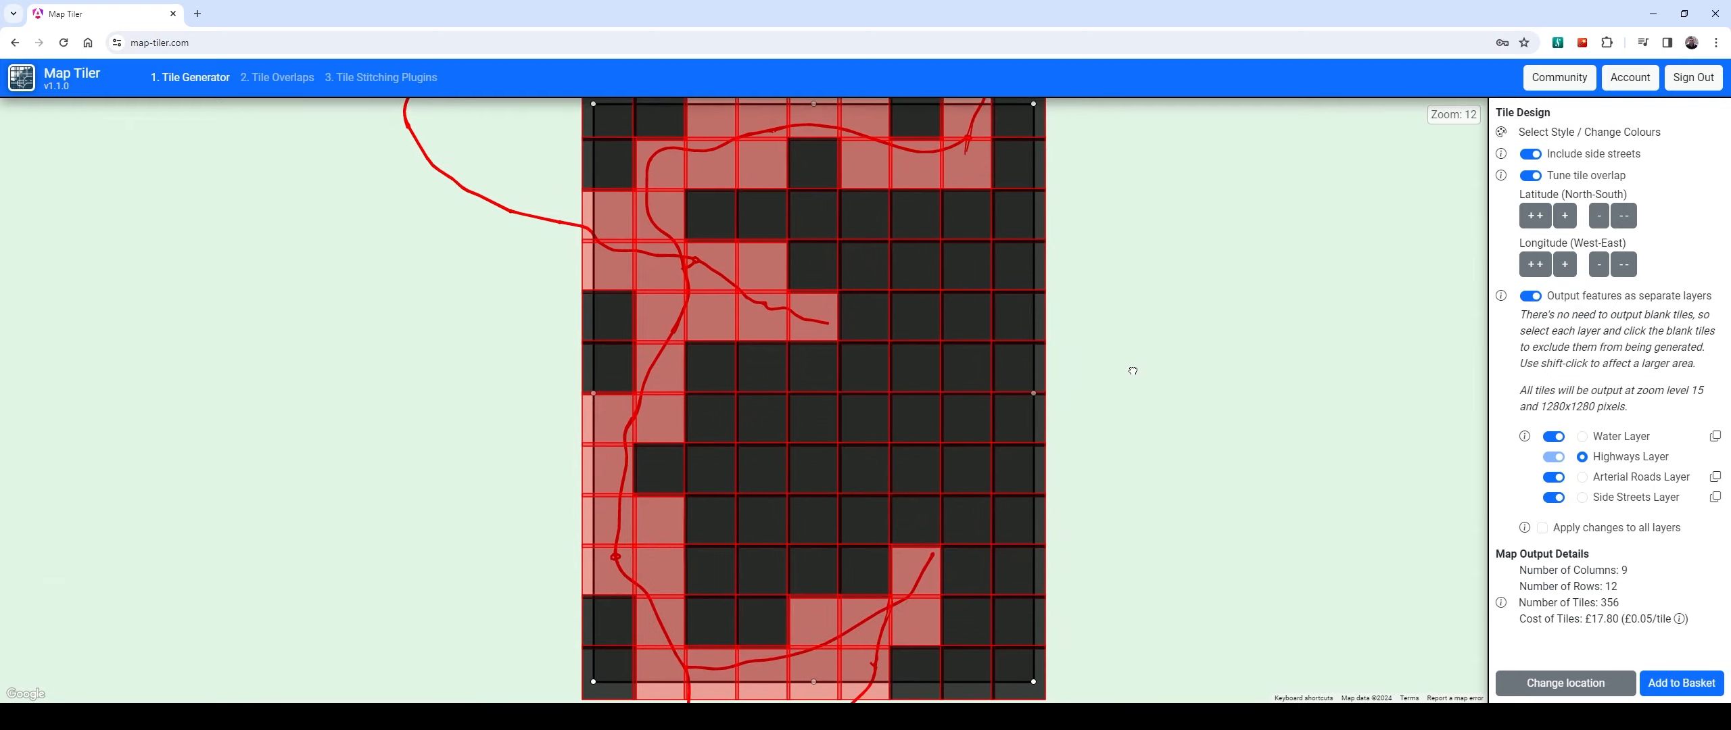
pyautogui.moveTo(1150, 324); pyautogui.dragTo(1120, 255)
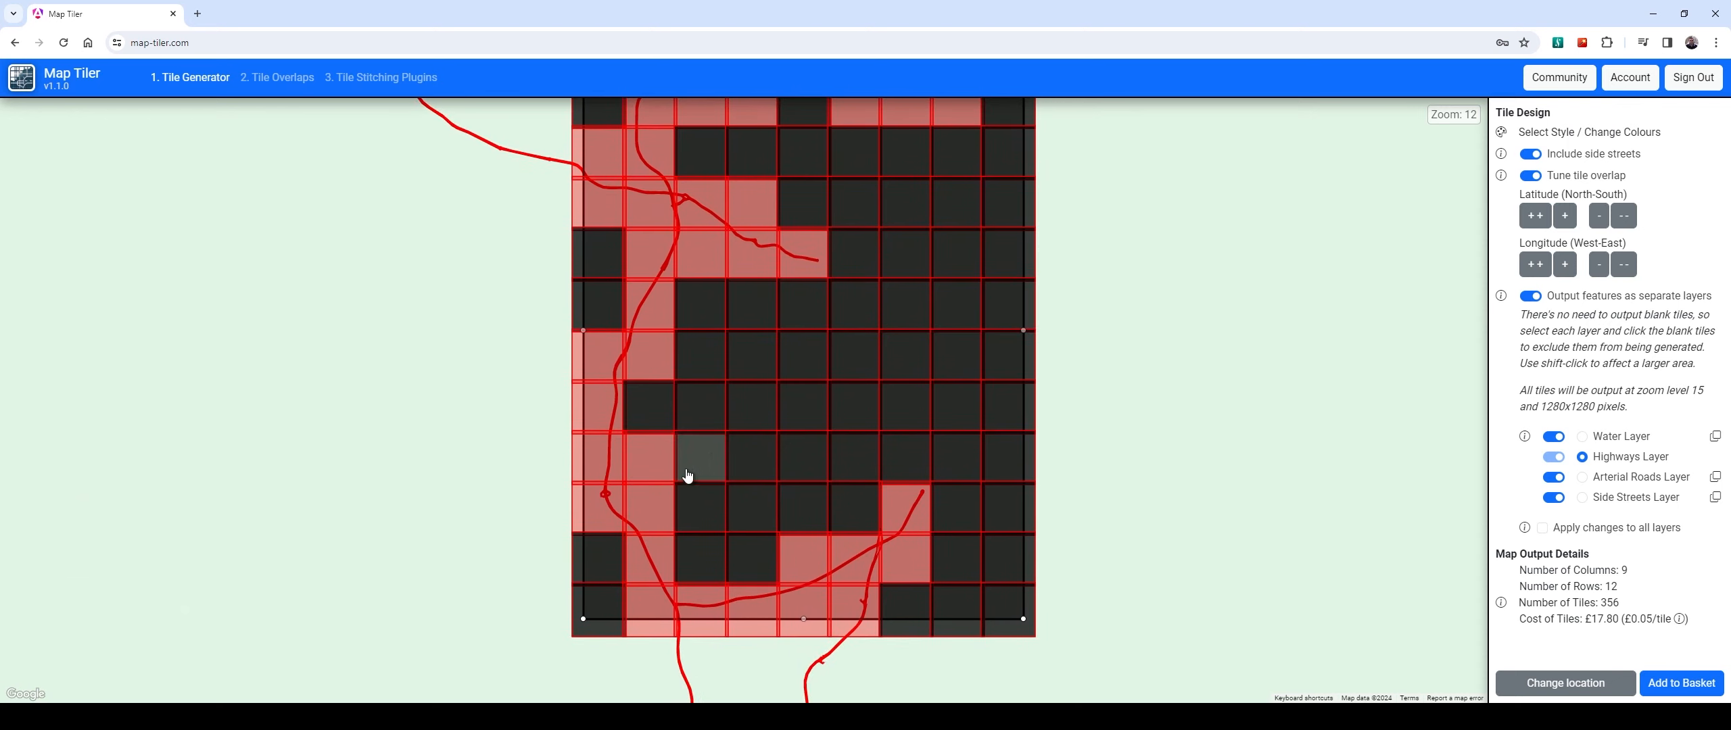
pyautogui.click(665, 454)
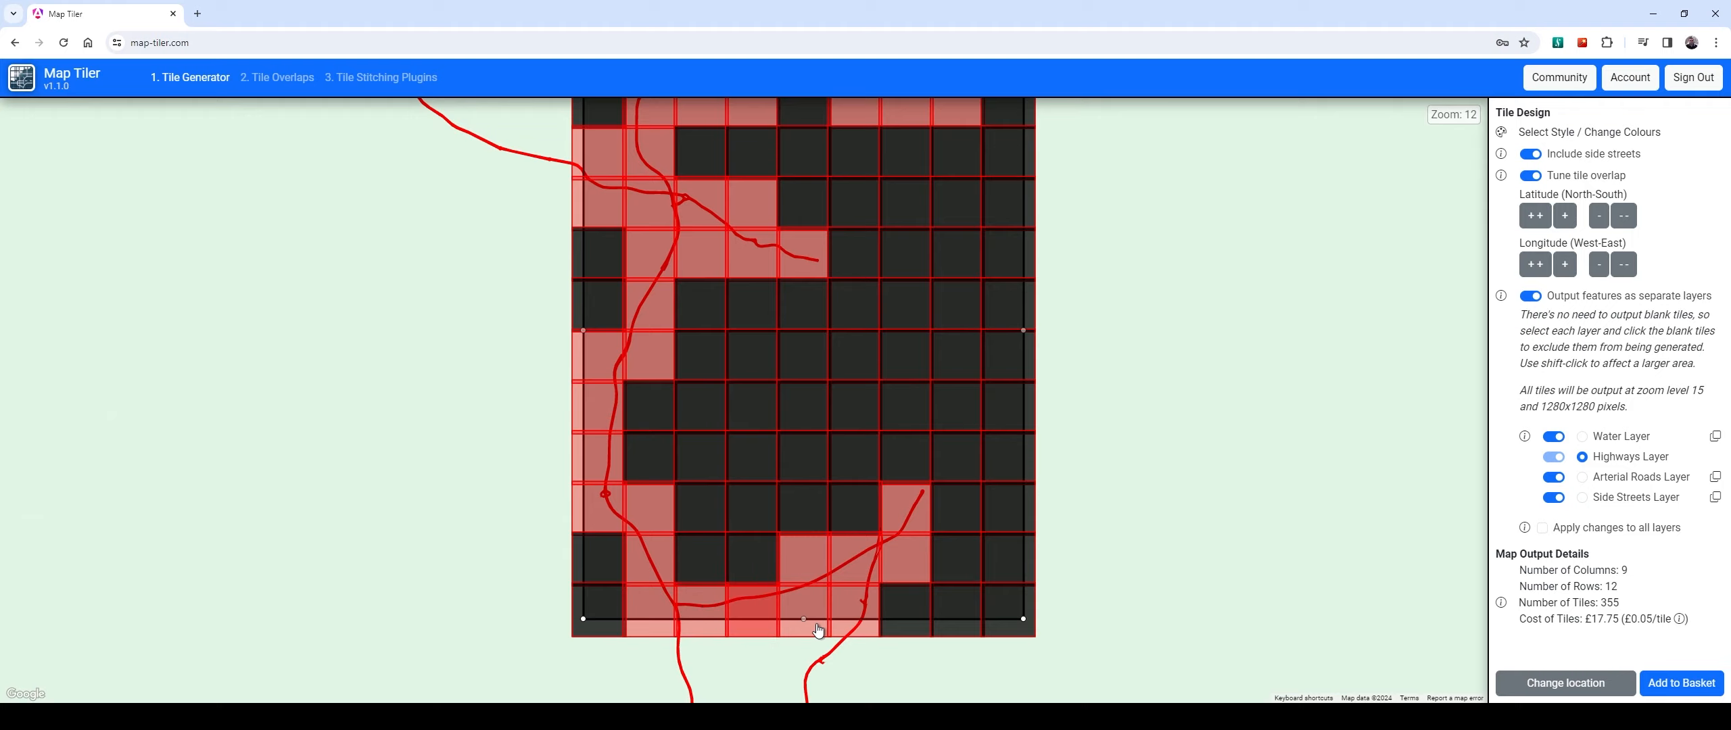
# On the arterial roads layer, exclude the two-by-two block in the southeast corner and the bottom row's third tile
pyautogui.click(1634, 482)
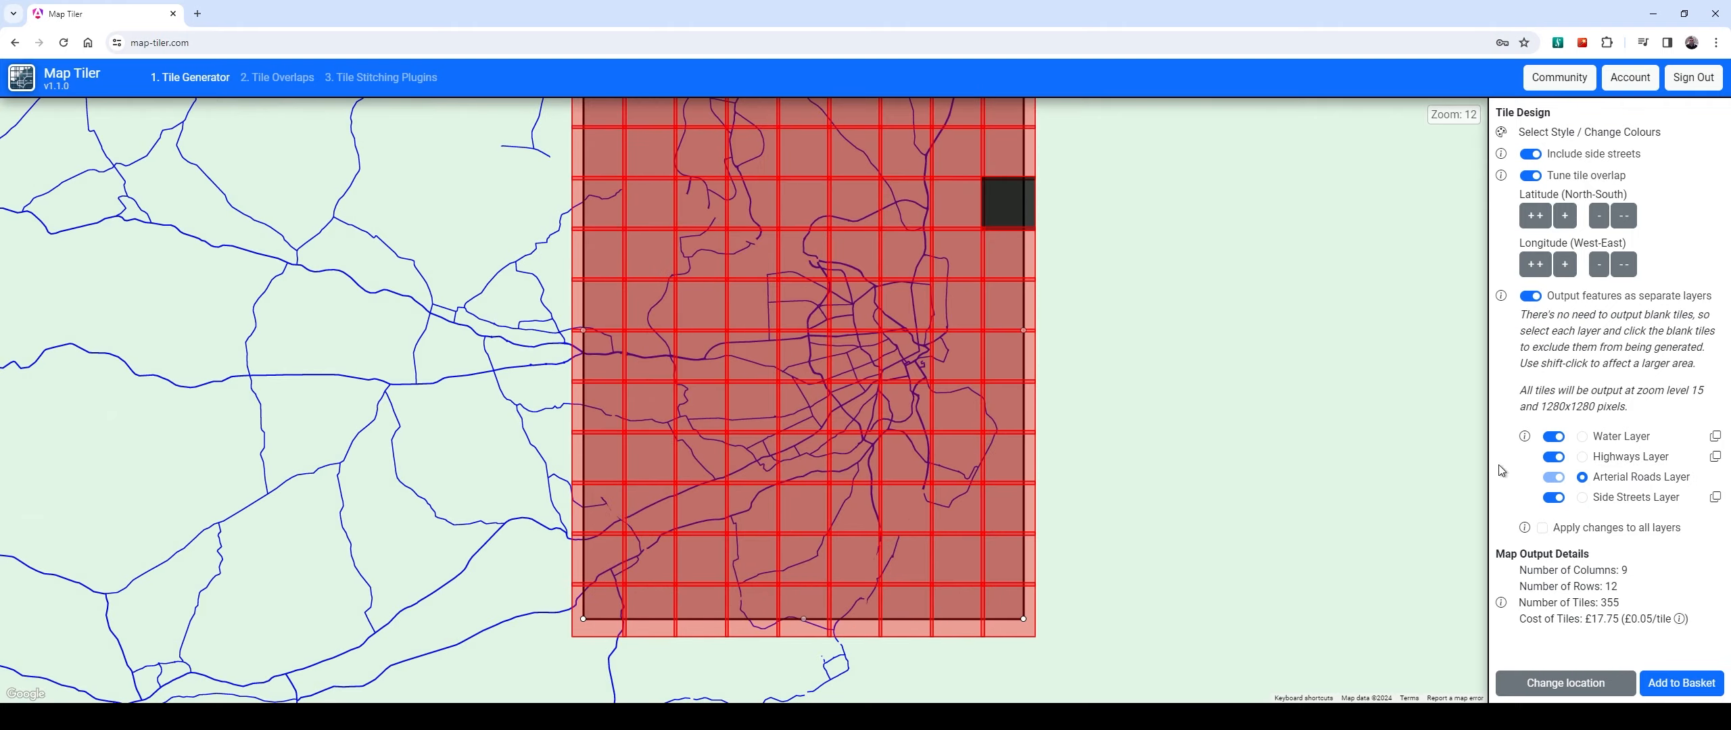
pyautogui.moveTo(1165, 295); pyautogui.dragTo(1251, 343)
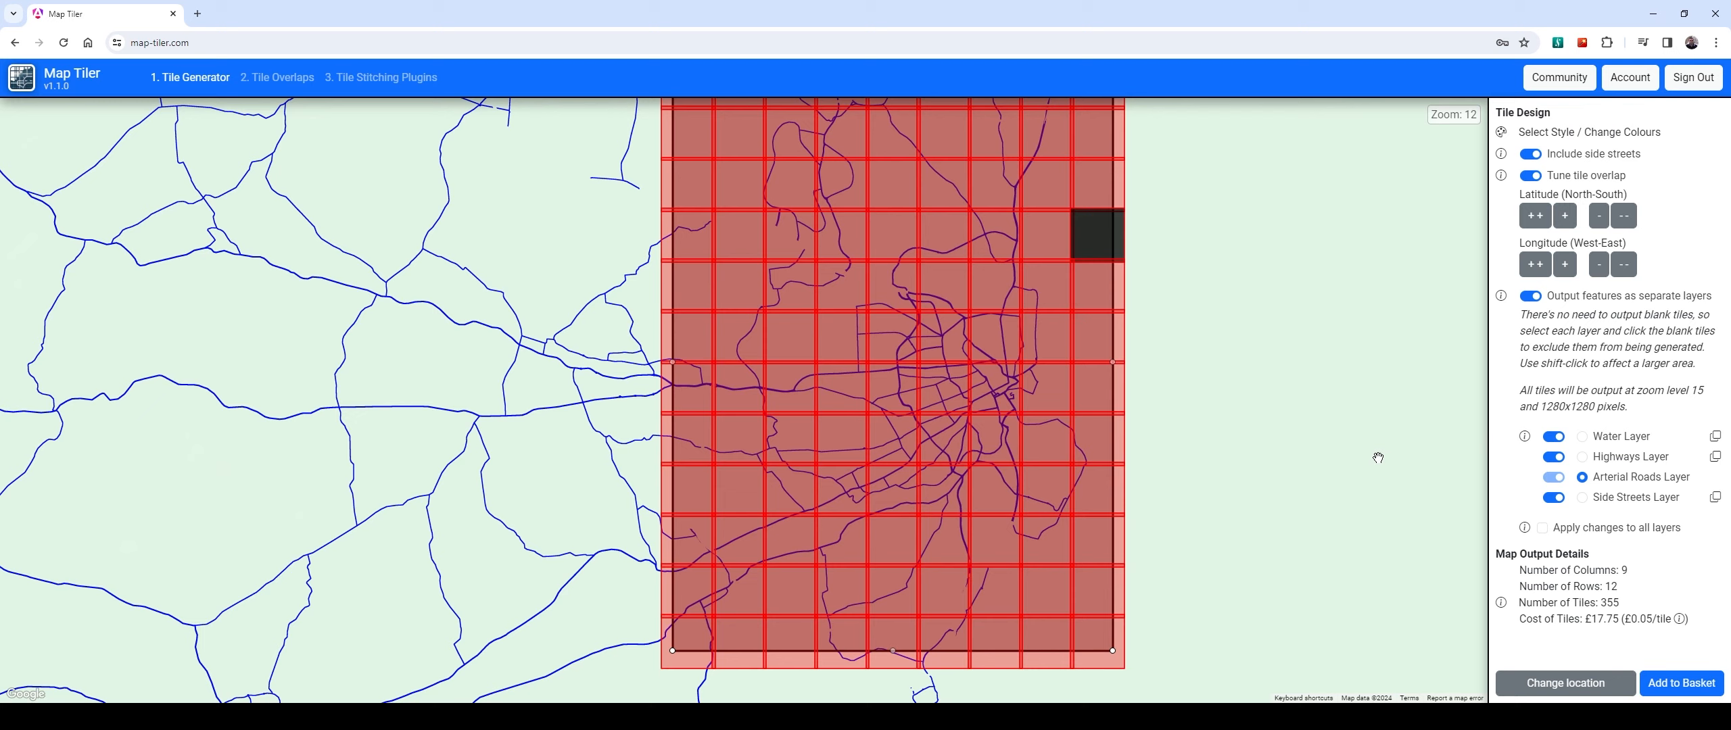
pyautogui.click(1063, 662)
pyautogui.keyDown('shift'); pyautogui.click(1099, 603); pyautogui.keyUp('shift')
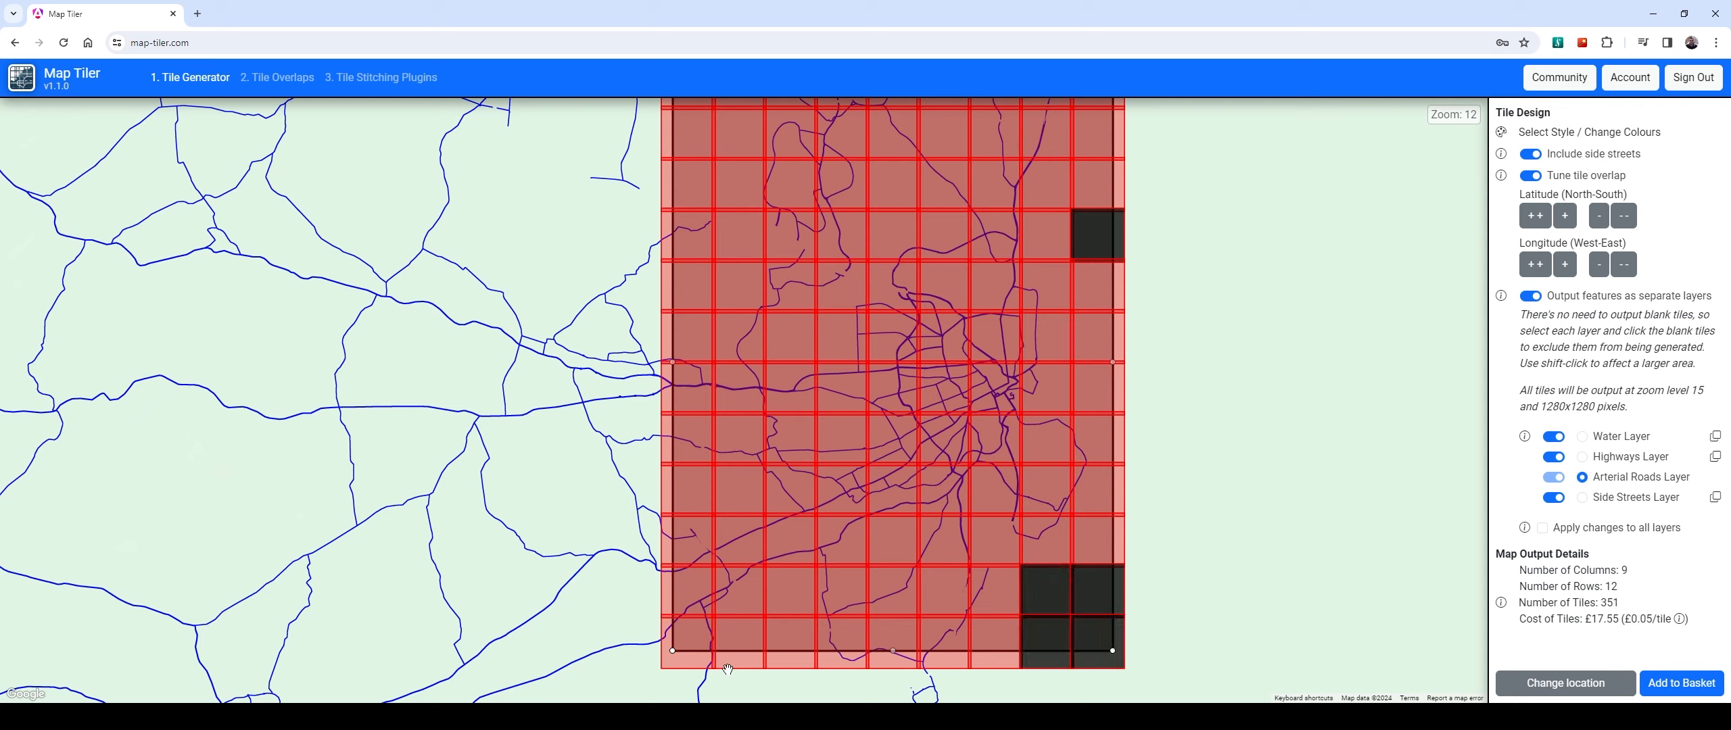
pyautogui.click(789, 642)
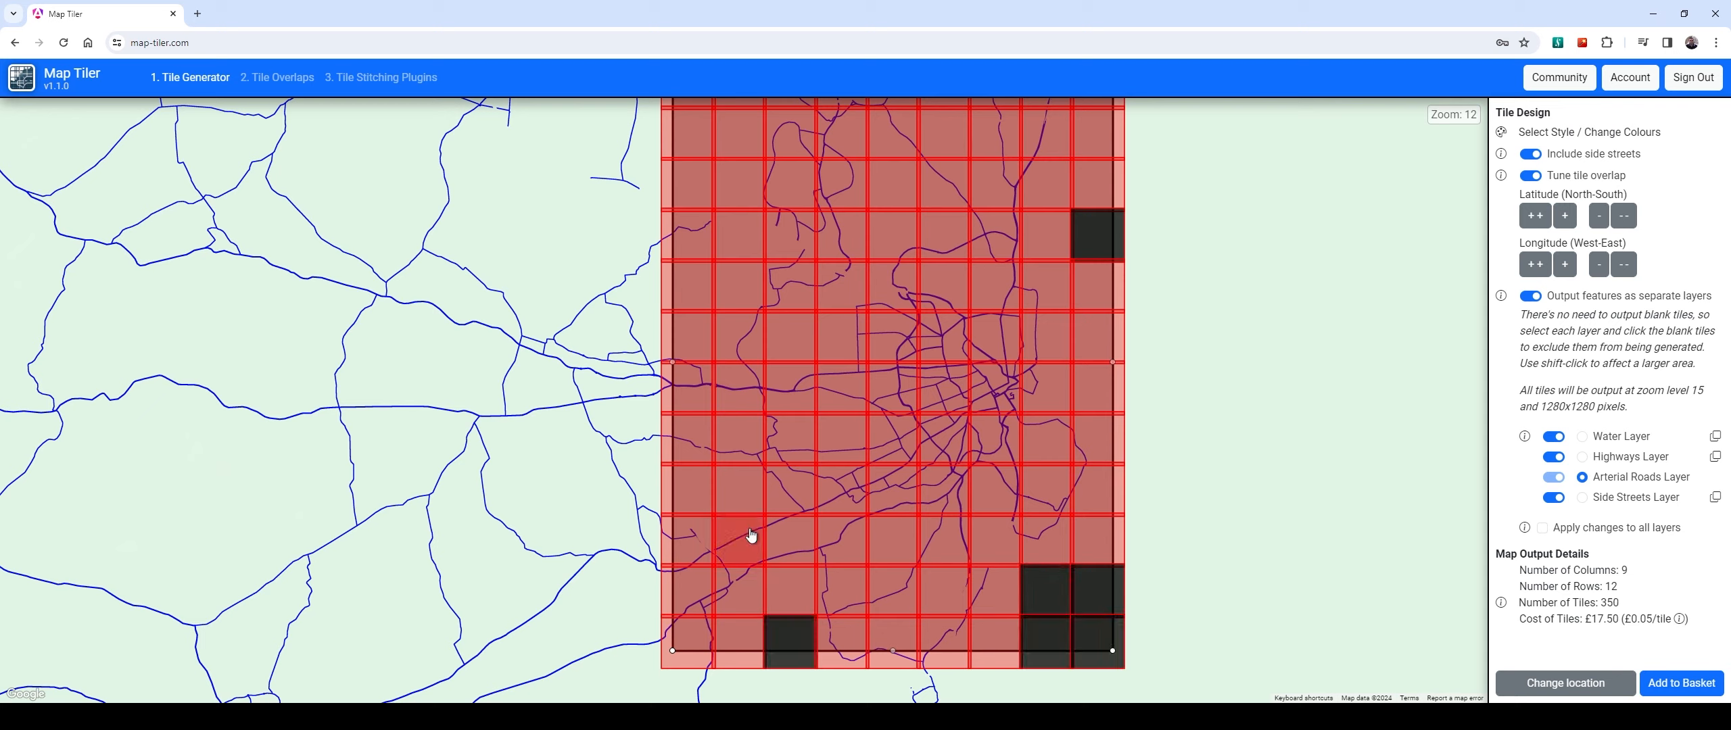
# Exclude the westernmost column's arterial road tiles in rows two, three, five and nine, plus column two's tiles in rows two and four
pyautogui.click(693, 491)
pyautogui.click(686, 294)
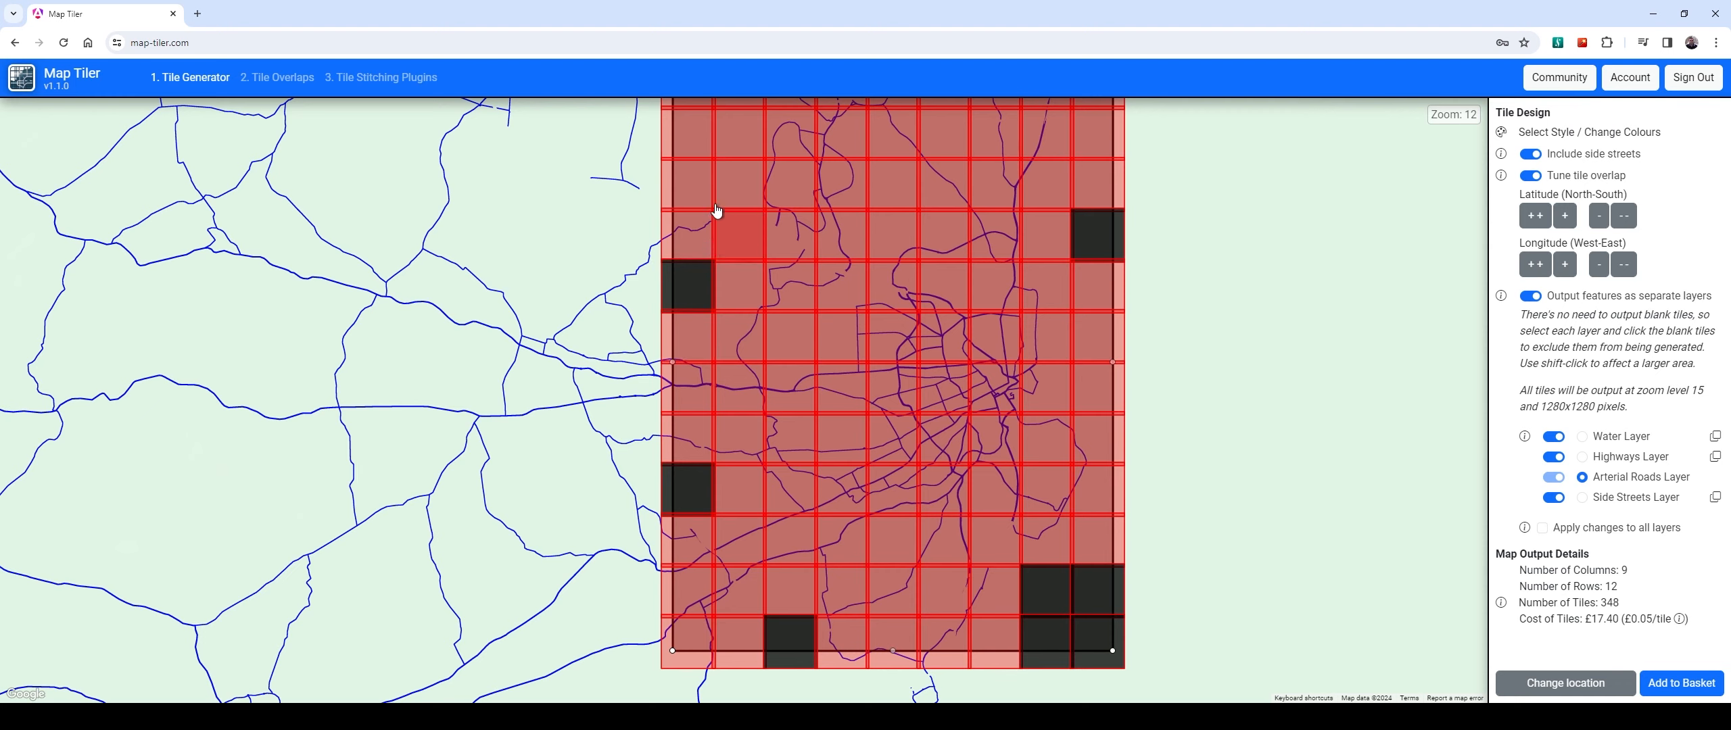
pyautogui.click(689, 183)
pyautogui.click(686, 132)
pyautogui.click(738, 132)
pyautogui.moveTo(807, 194); pyautogui.dragTo(805, 365)
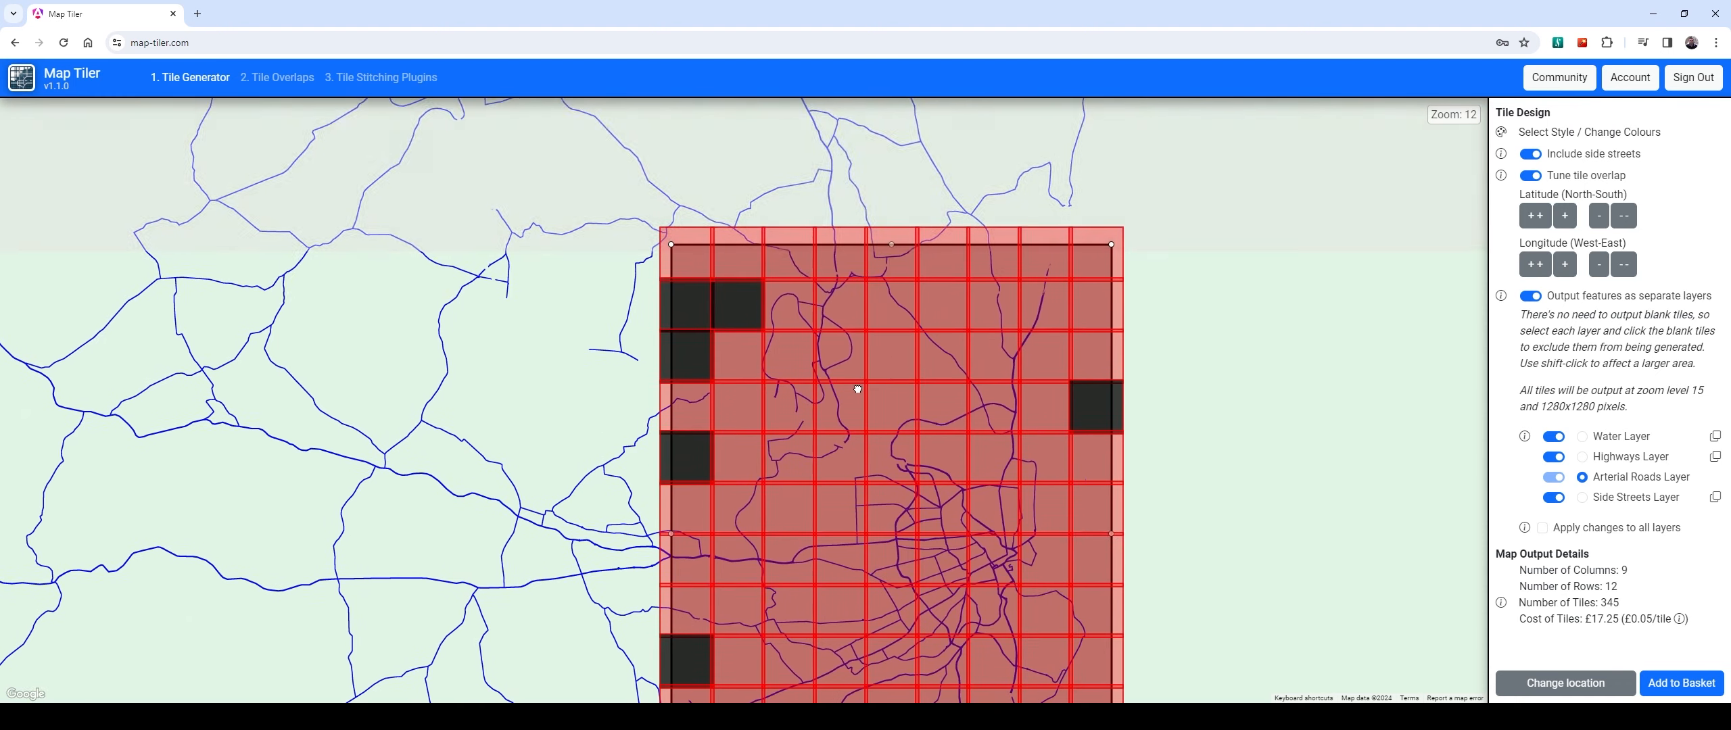
pyautogui.click(737, 411)
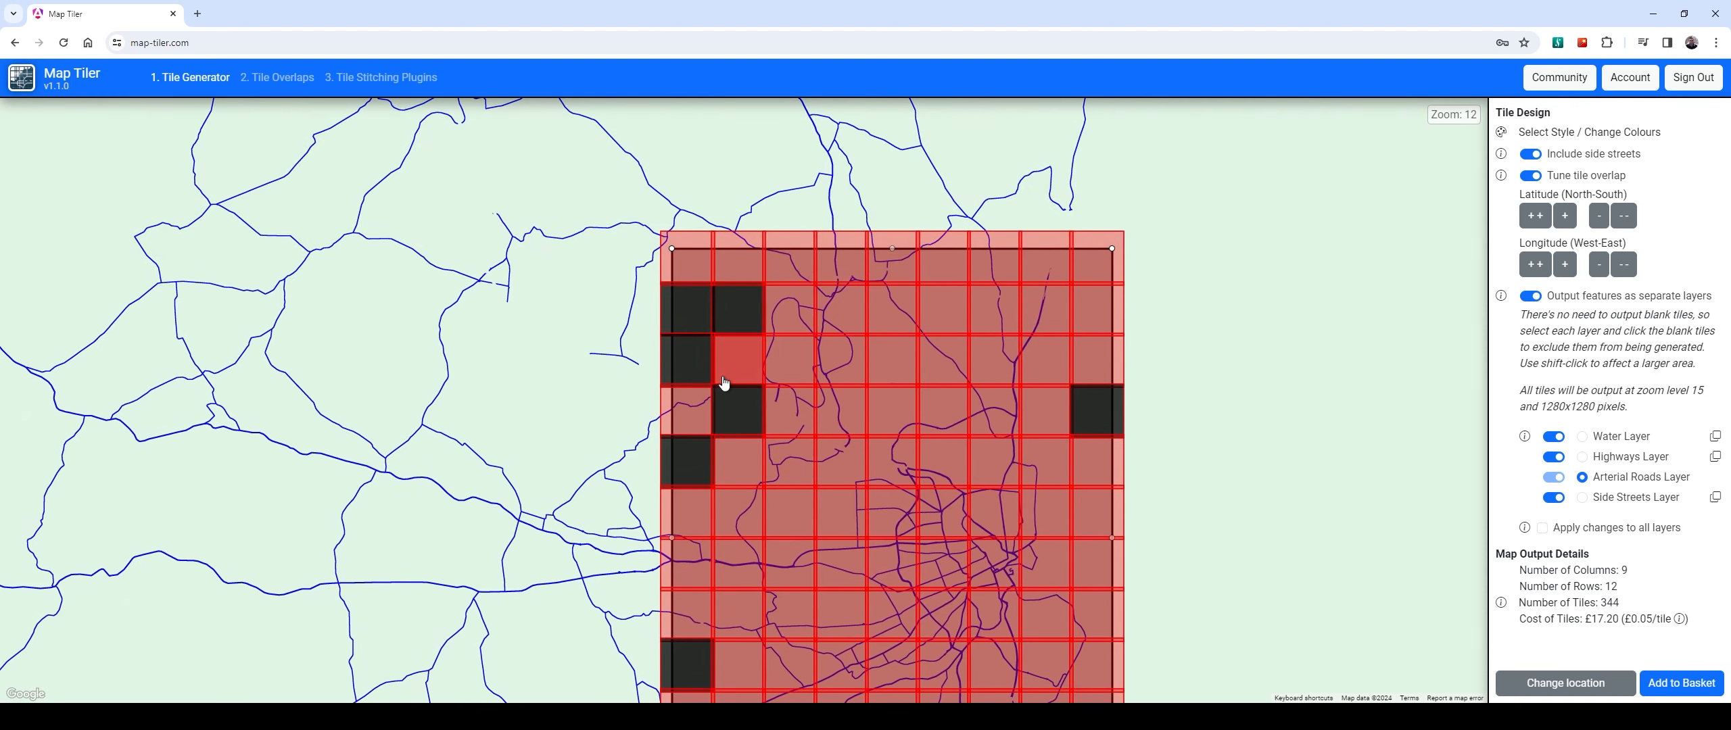
# Exclude the northwest corner arterial tile, the easternmost column's top three tiles, and row three's fifth tile
pyautogui.scroll(3, 710, 409)
pyautogui.scroll(-3, 683, 444)
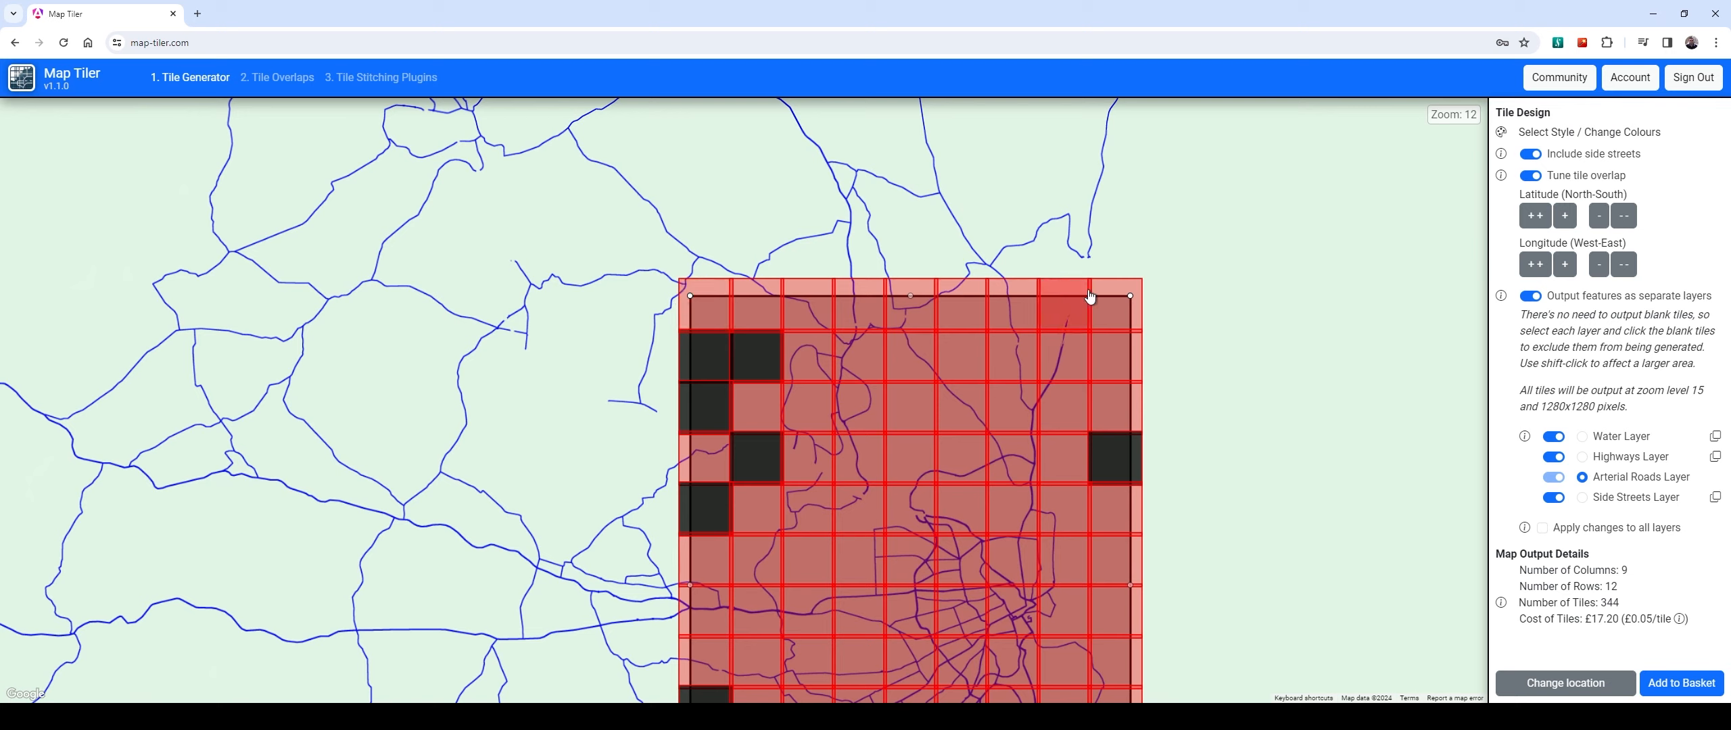
pyautogui.click(708, 299)
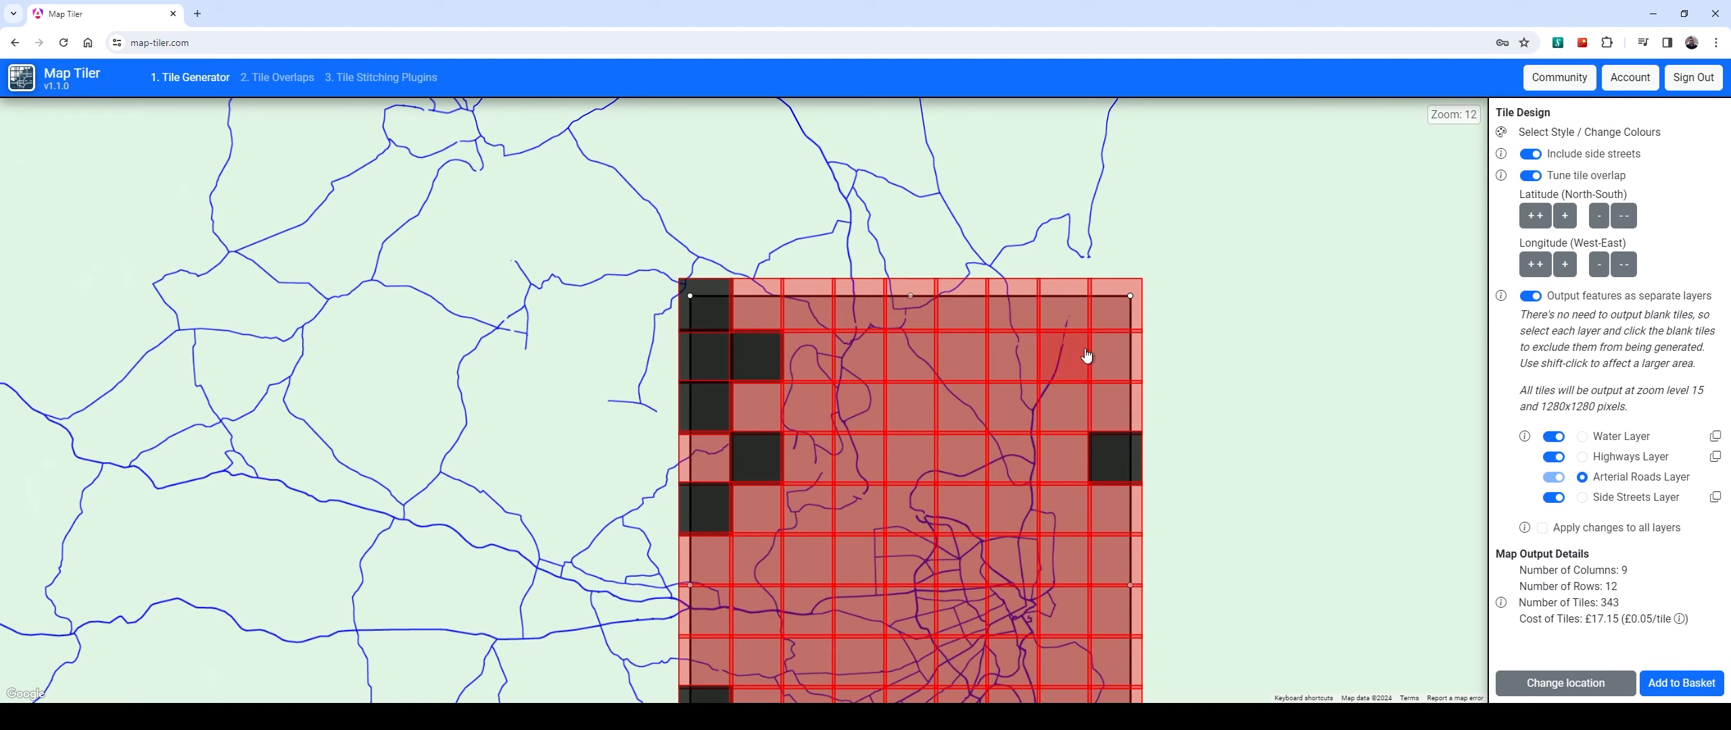
pyautogui.click(1116, 303)
pyautogui.click(1117, 401)
pyautogui.click(1125, 372)
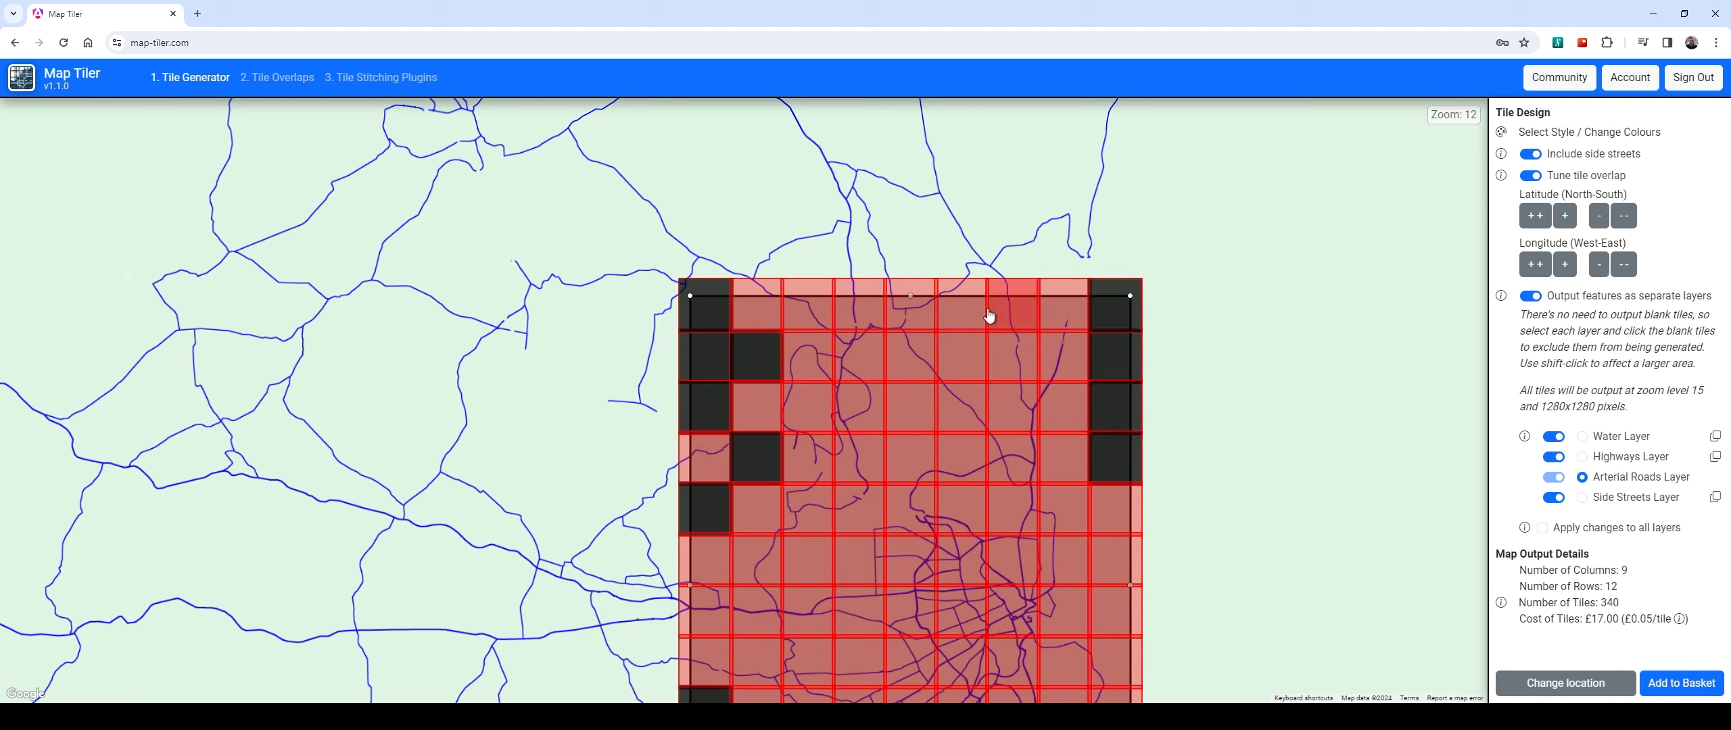
pyautogui.click(904, 408)
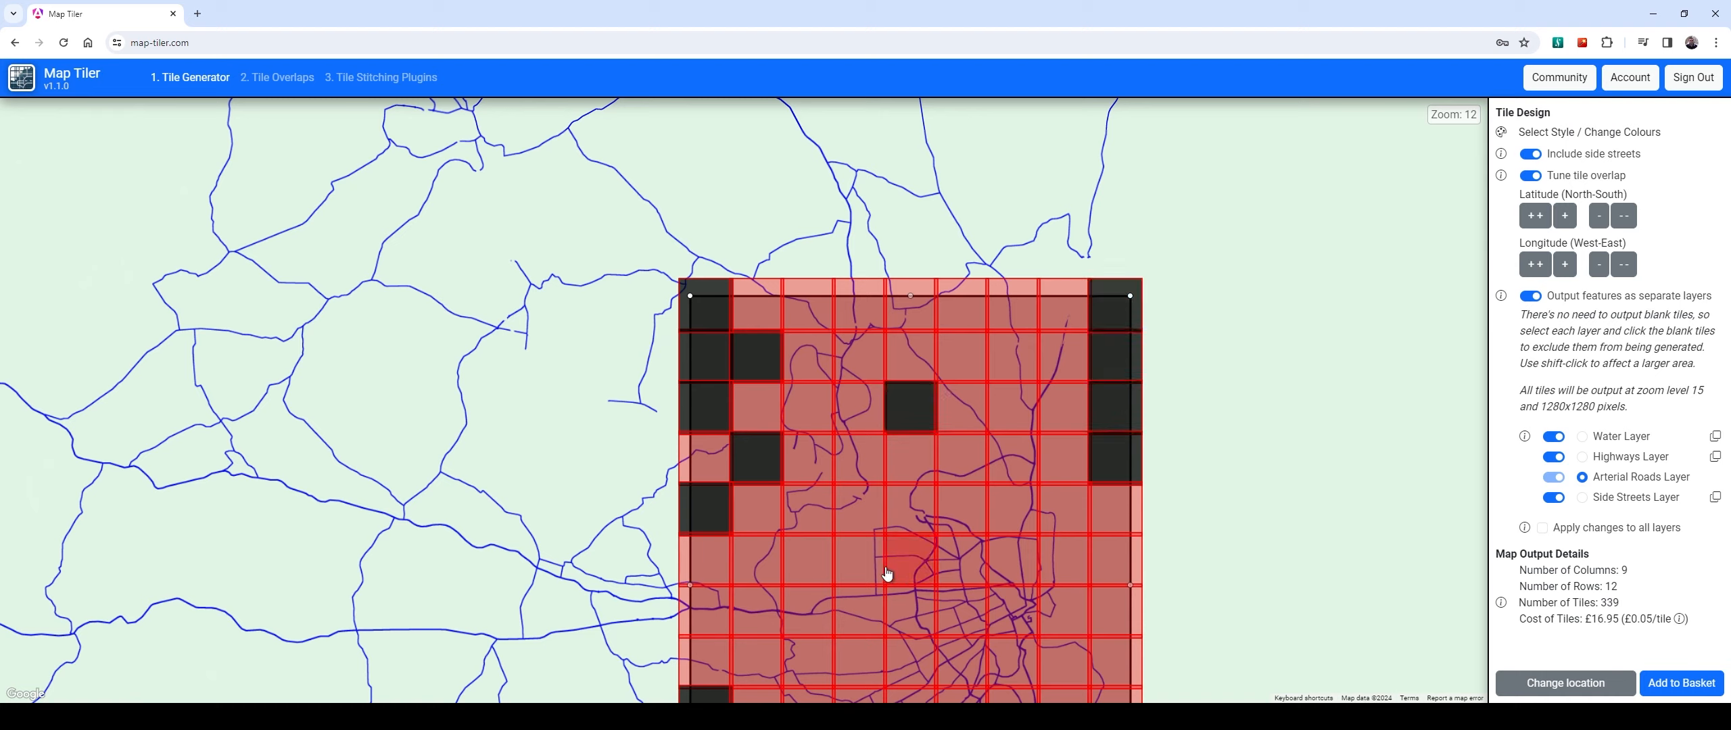
pyautogui.click(819, 568)
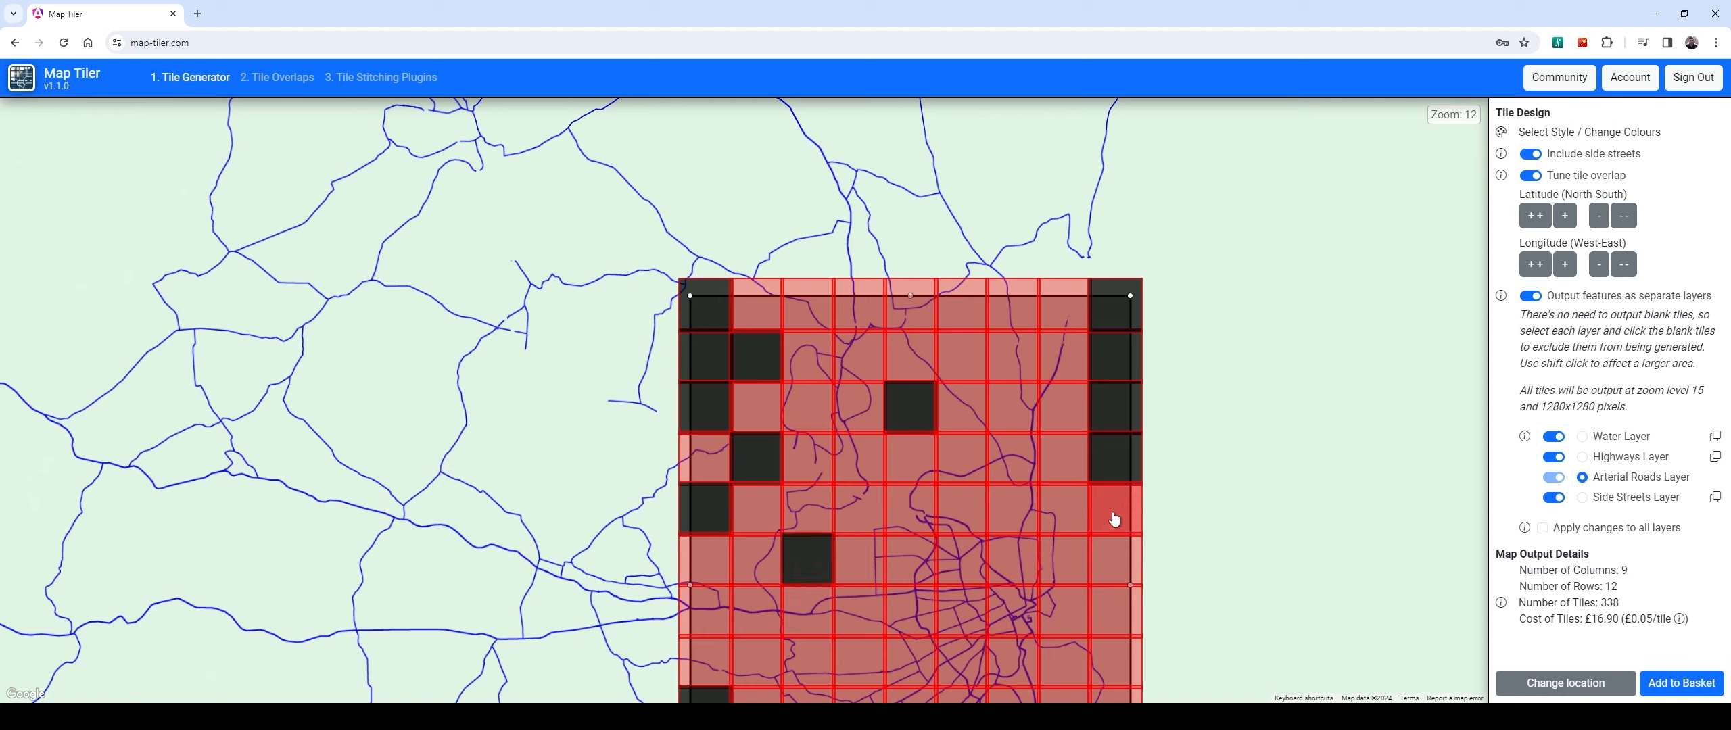
pyautogui.keyDown('shift'); pyautogui.click(1112, 612); pyautogui.keyUp('shift')
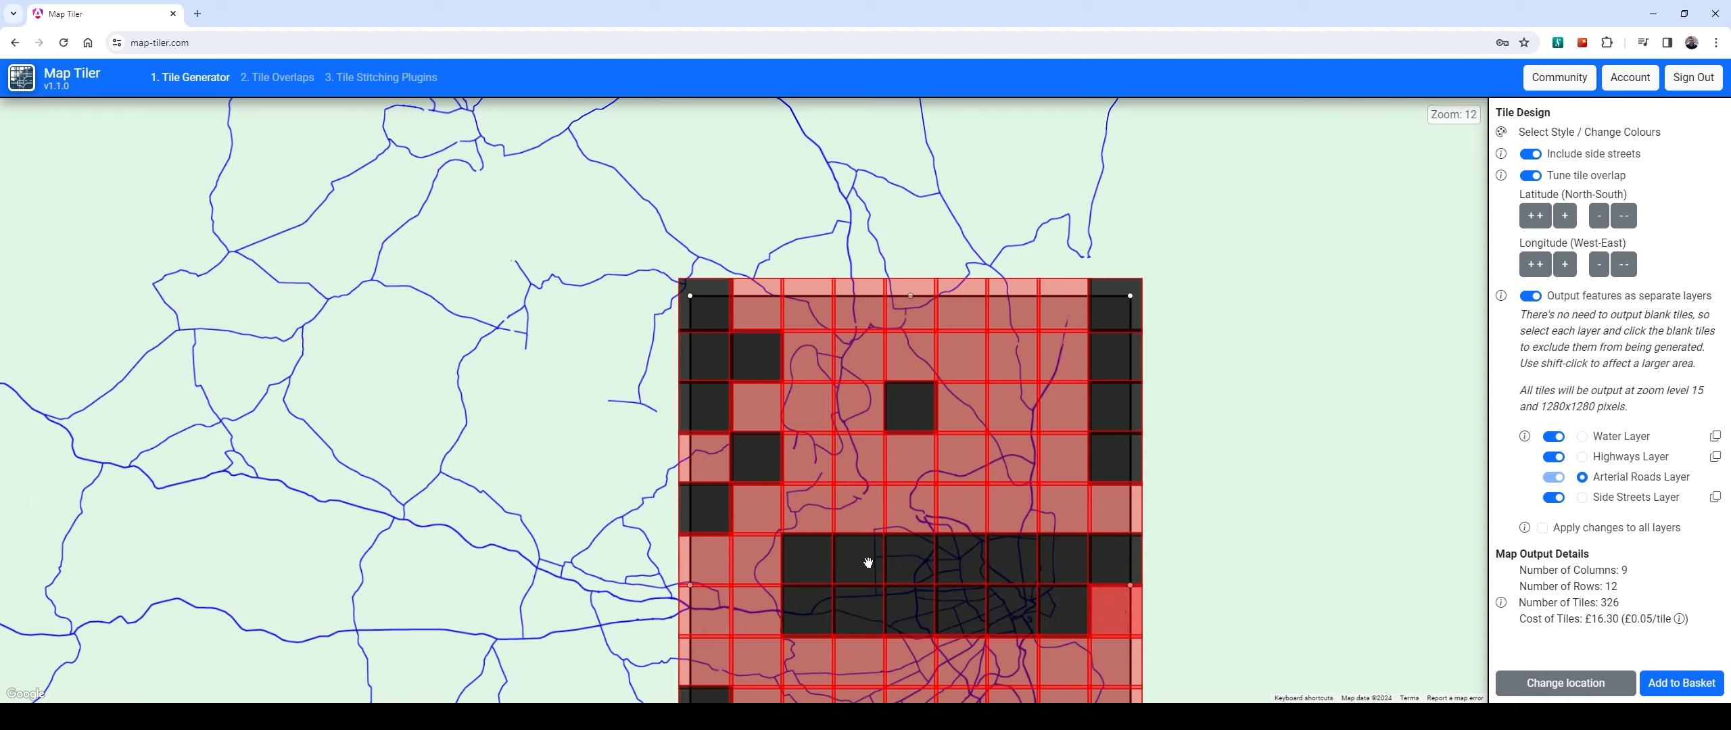
pyautogui.keyDown('shift'); pyautogui.click(842, 567); pyautogui.keyUp('shift')
# Exclude the easternmost column's arterial road tiles in rows five to seven and row ten
pyautogui.click(1120, 609)
pyautogui.keyDown('shift'); pyautogui.click(1118, 513); pyautogui.keyUp('shift')
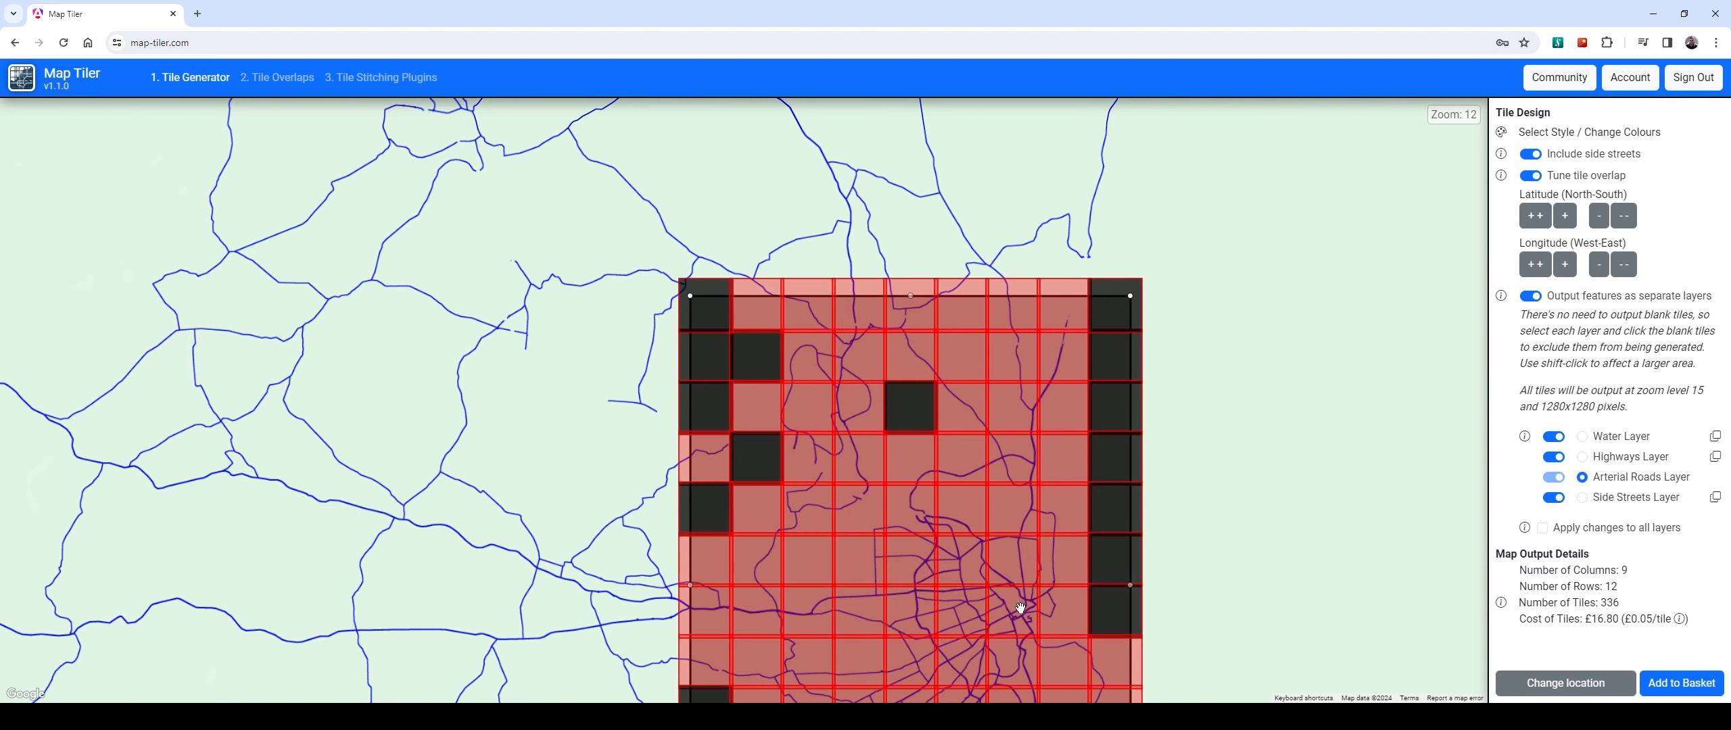
pyautogui.moveTo(940, 367); pyautogui.dragTo(841, 118)
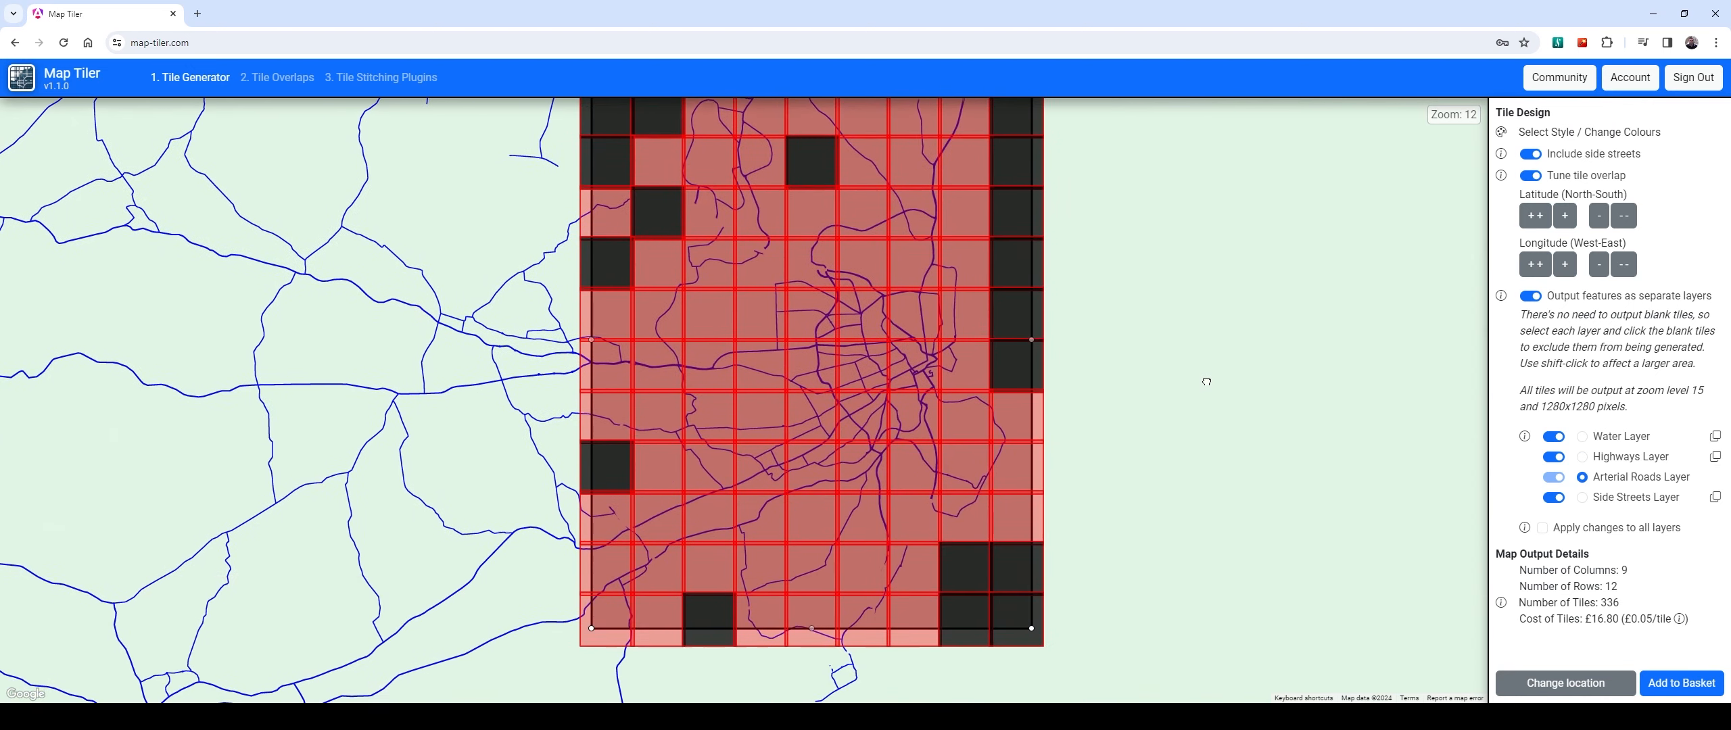
pyautogui.click(1030, 531)
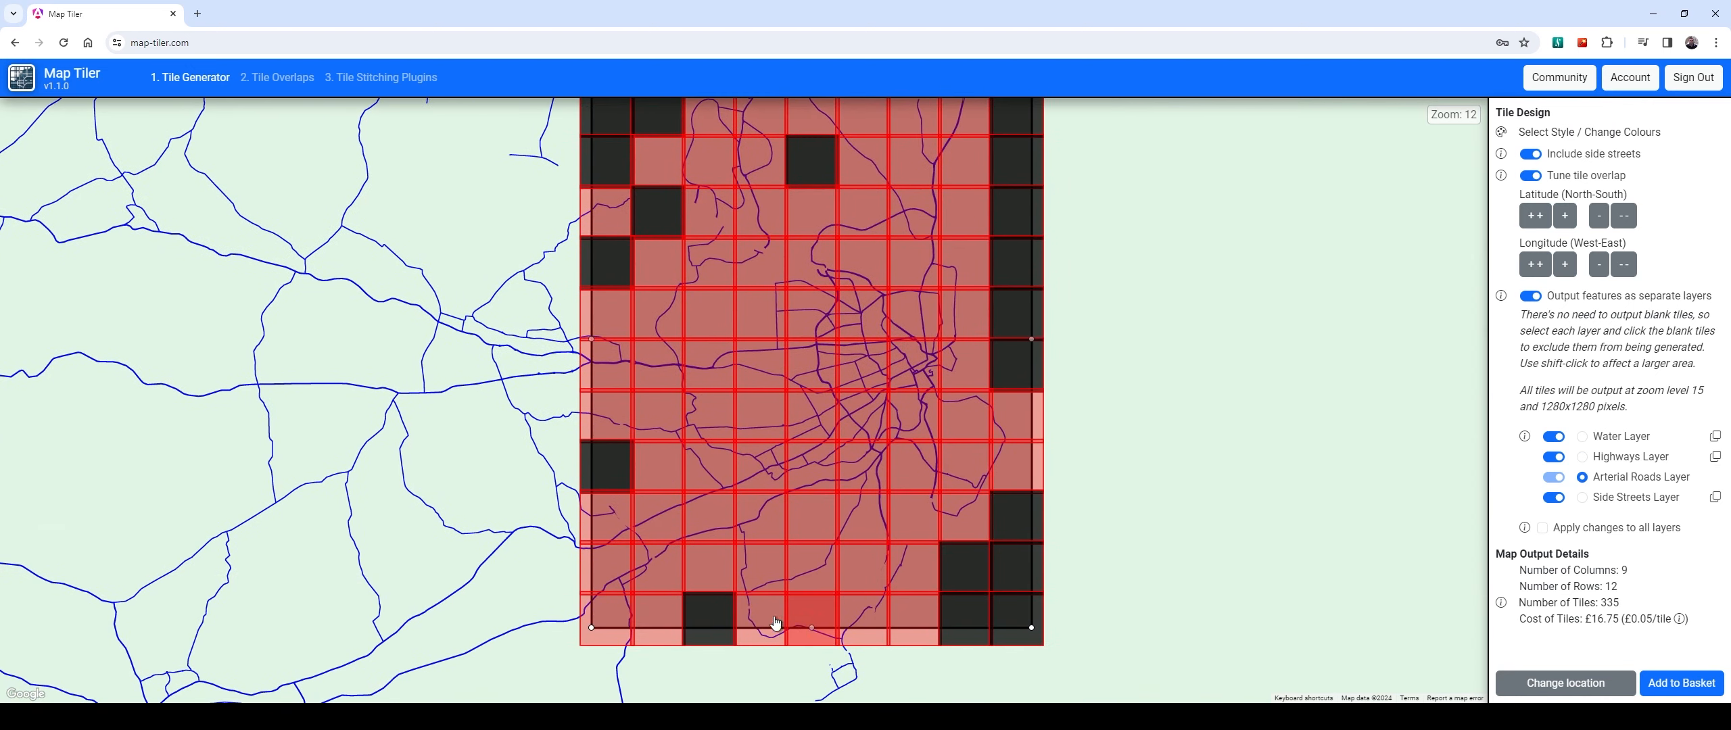
# On the side streets layer, exclude the bottom row's last two tiles and the easternmost column's tiles in rows ten and eleven
pyautogui.click(1615, 501)
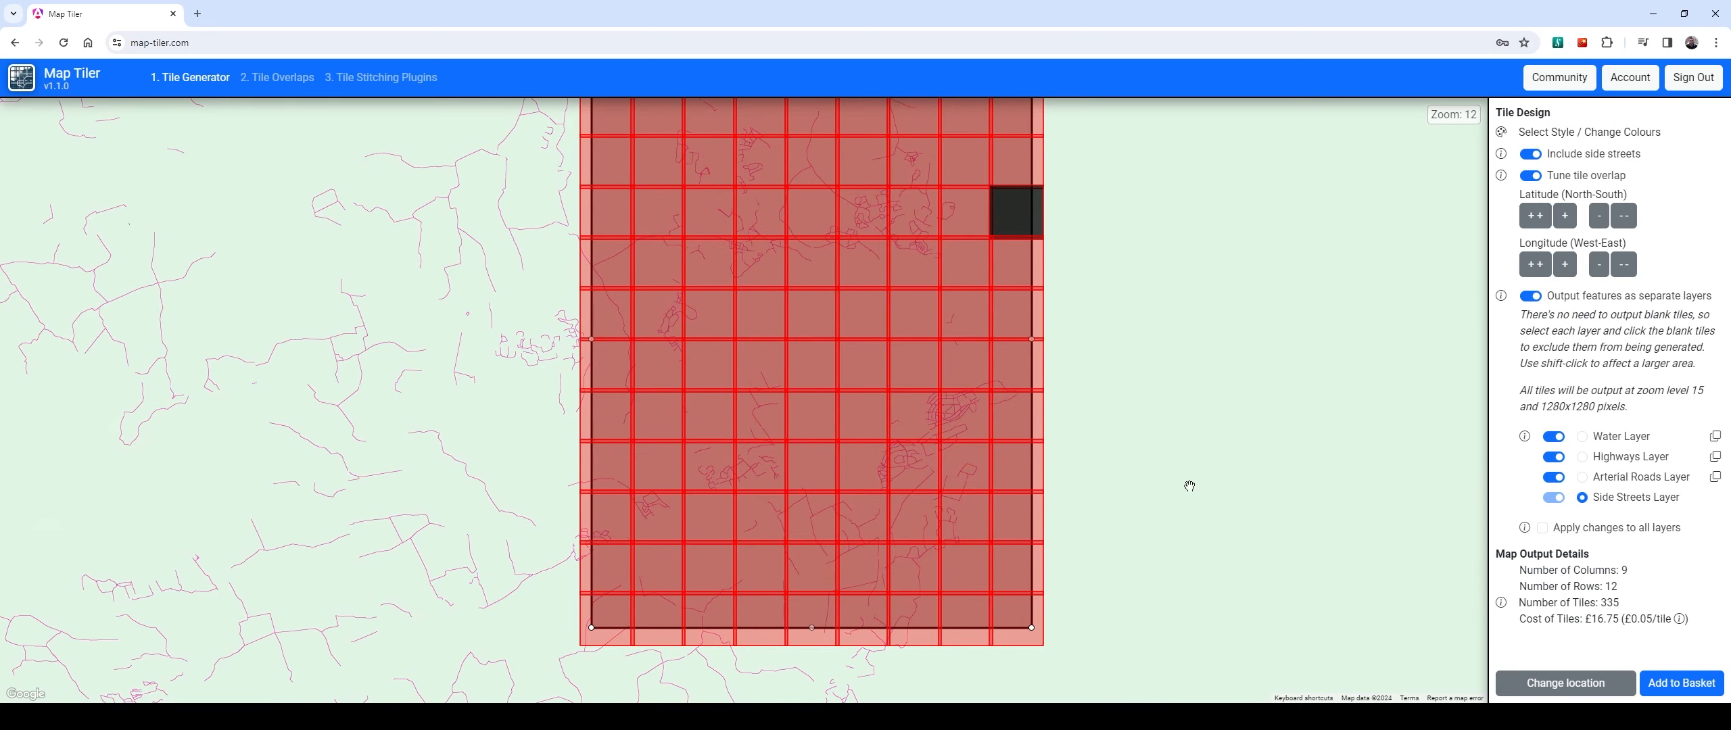
pyautogui.scroll(2, 997, 448)
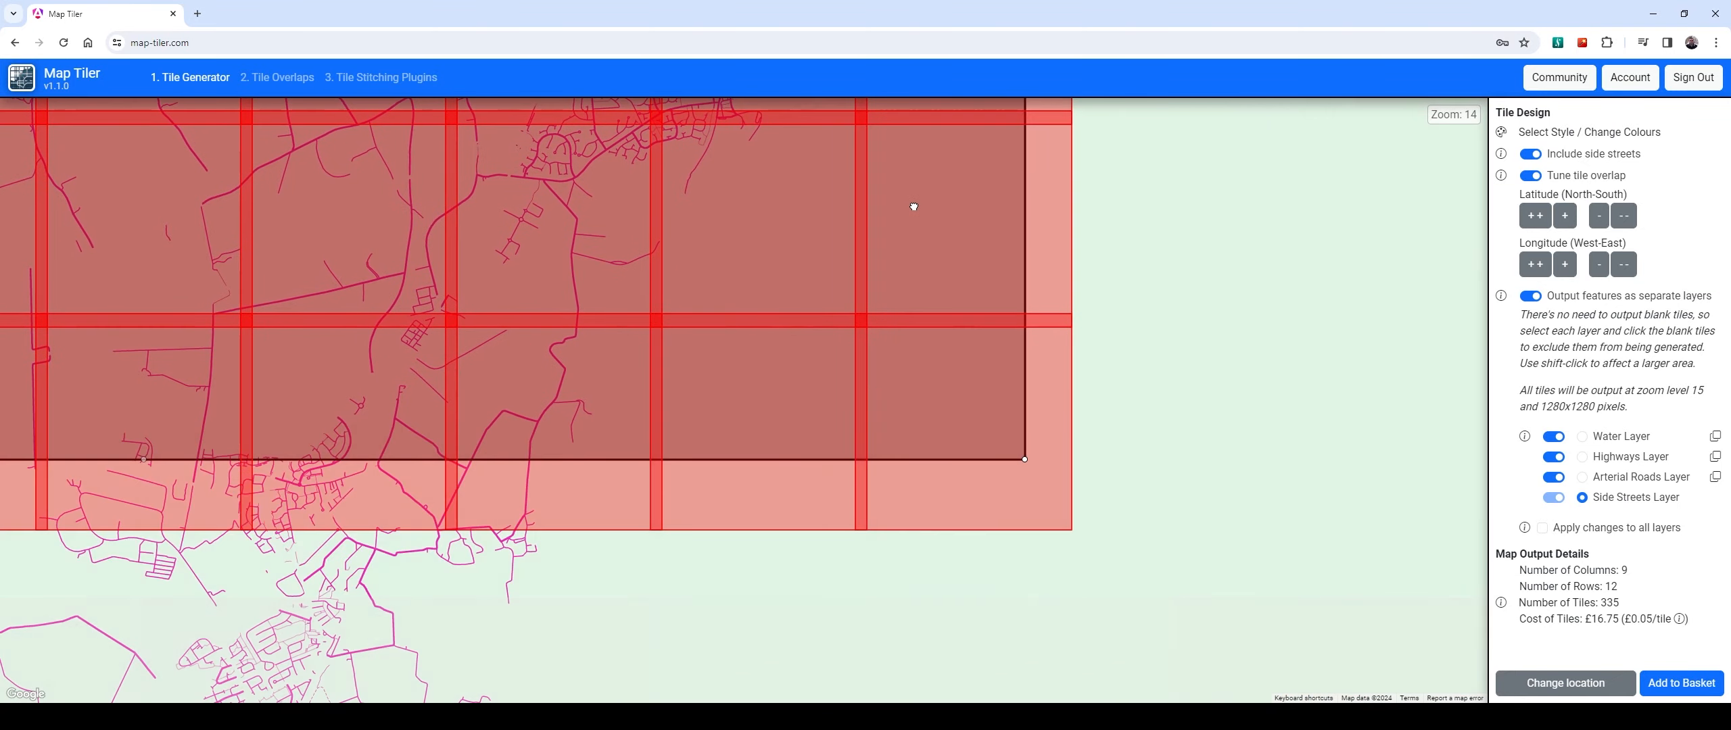
pyautogui.click(967, 412)
pyautogui.click(811, 428)
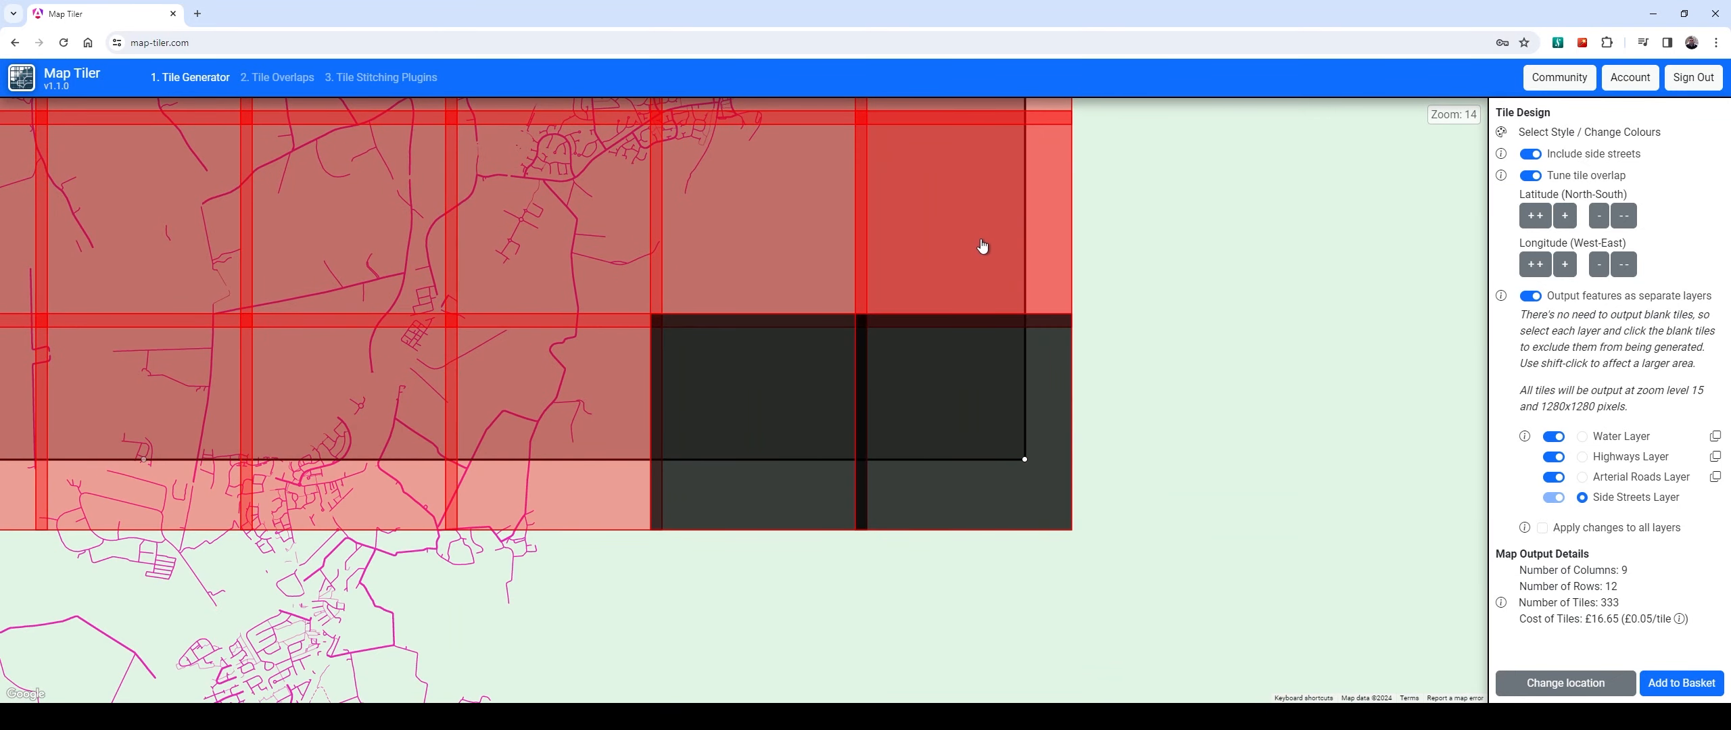
pyautogui.click(985, 199)
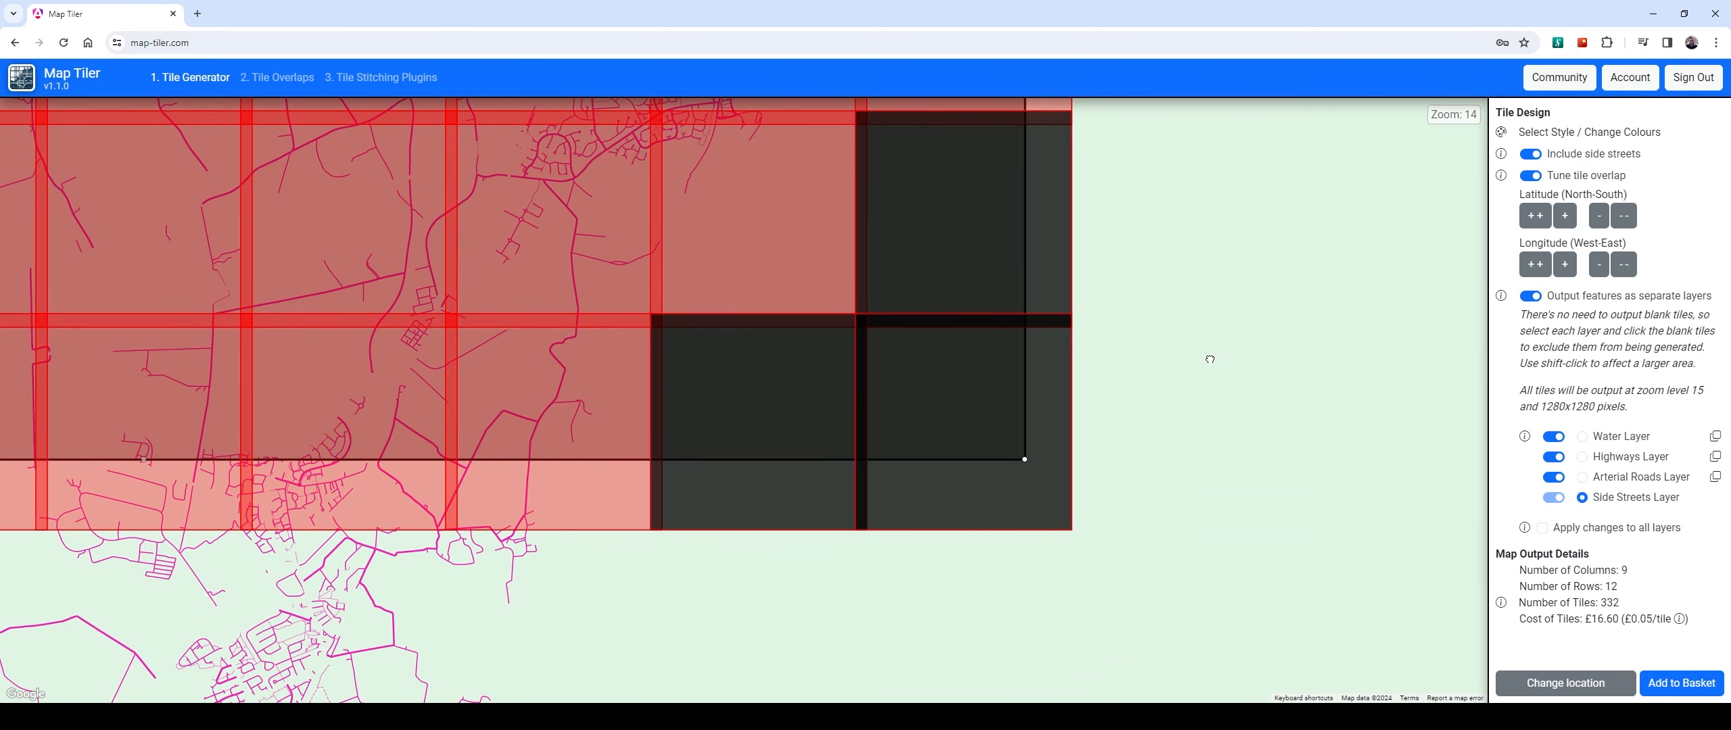
pyautogui.moveTo(1155, 163); pyautogui.dragTo(1144, 527)
pyautogui.click(973, 460)
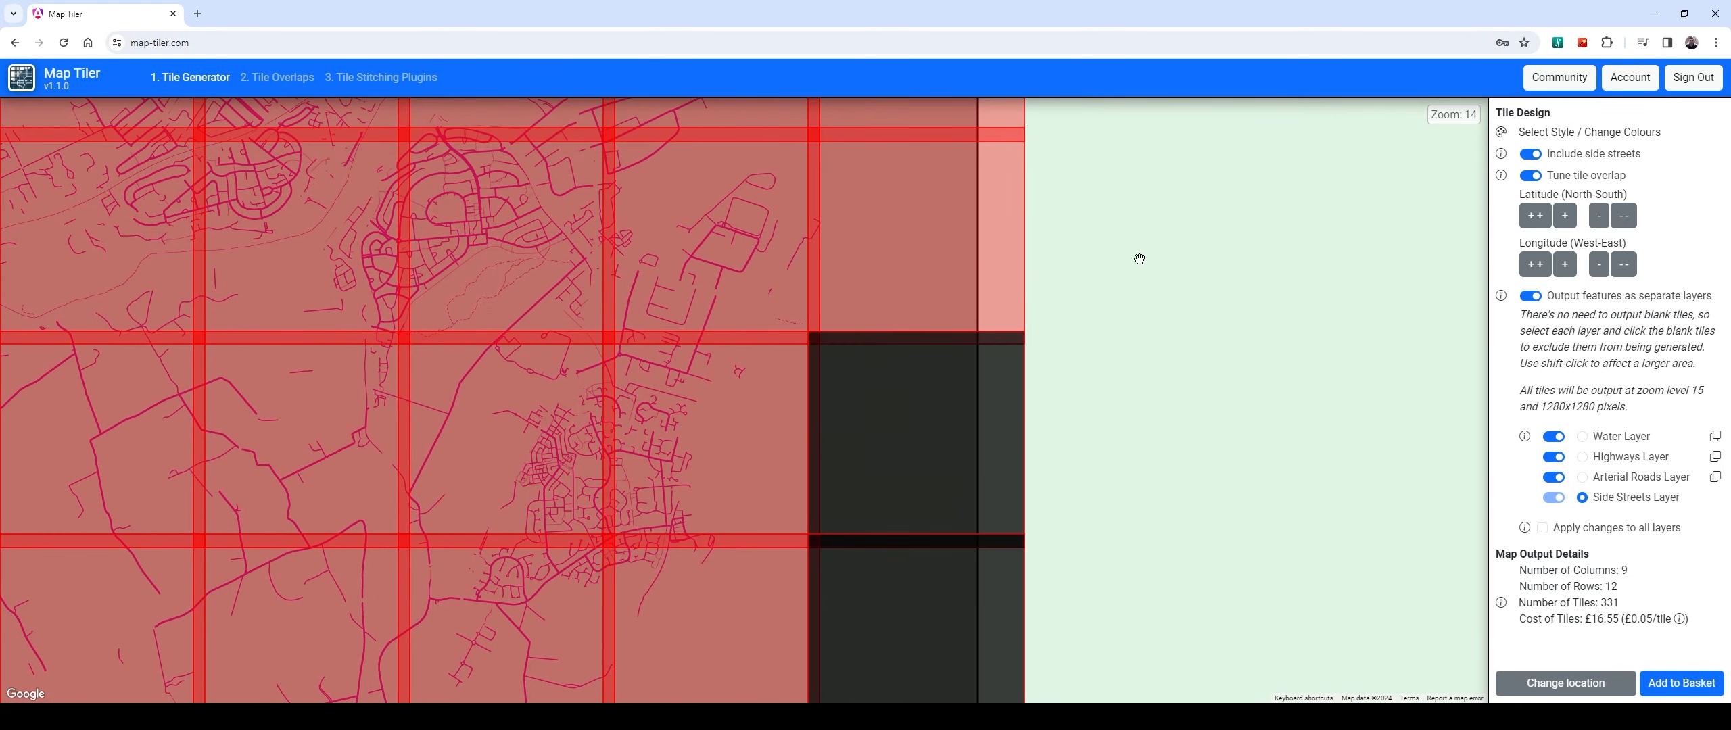
# Exclude the easternmost column's side street tiles in rows two, three, five and six
pyautogui.moveTo(1233, 205); pyautogui.dragTo(1132, 465)
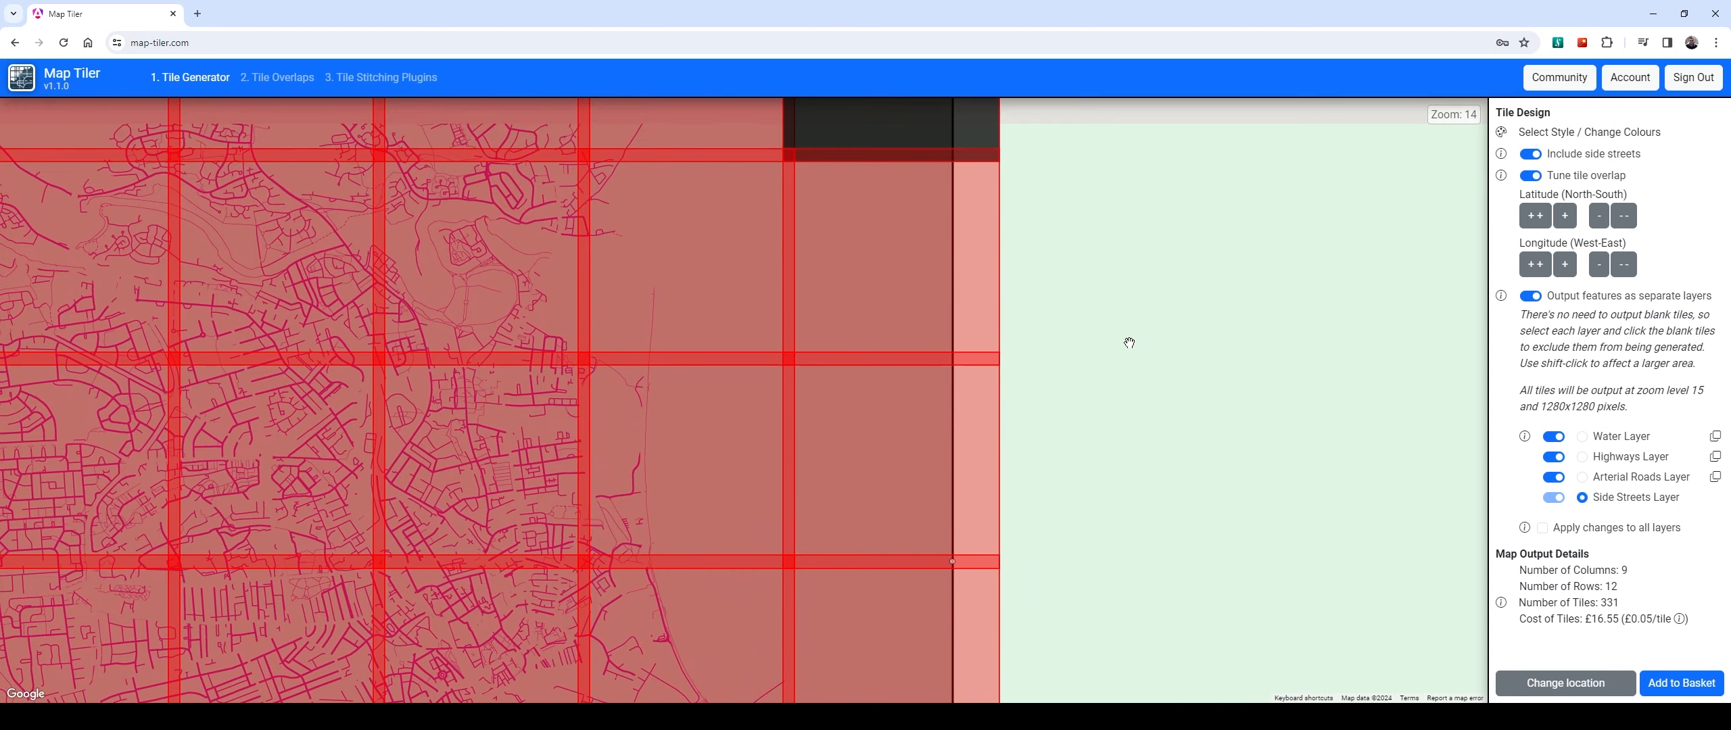
pyautogui.click(873, 260)
pyautogui.moveTo(1170, 278); pyautogui.dragTo(1170, 503)
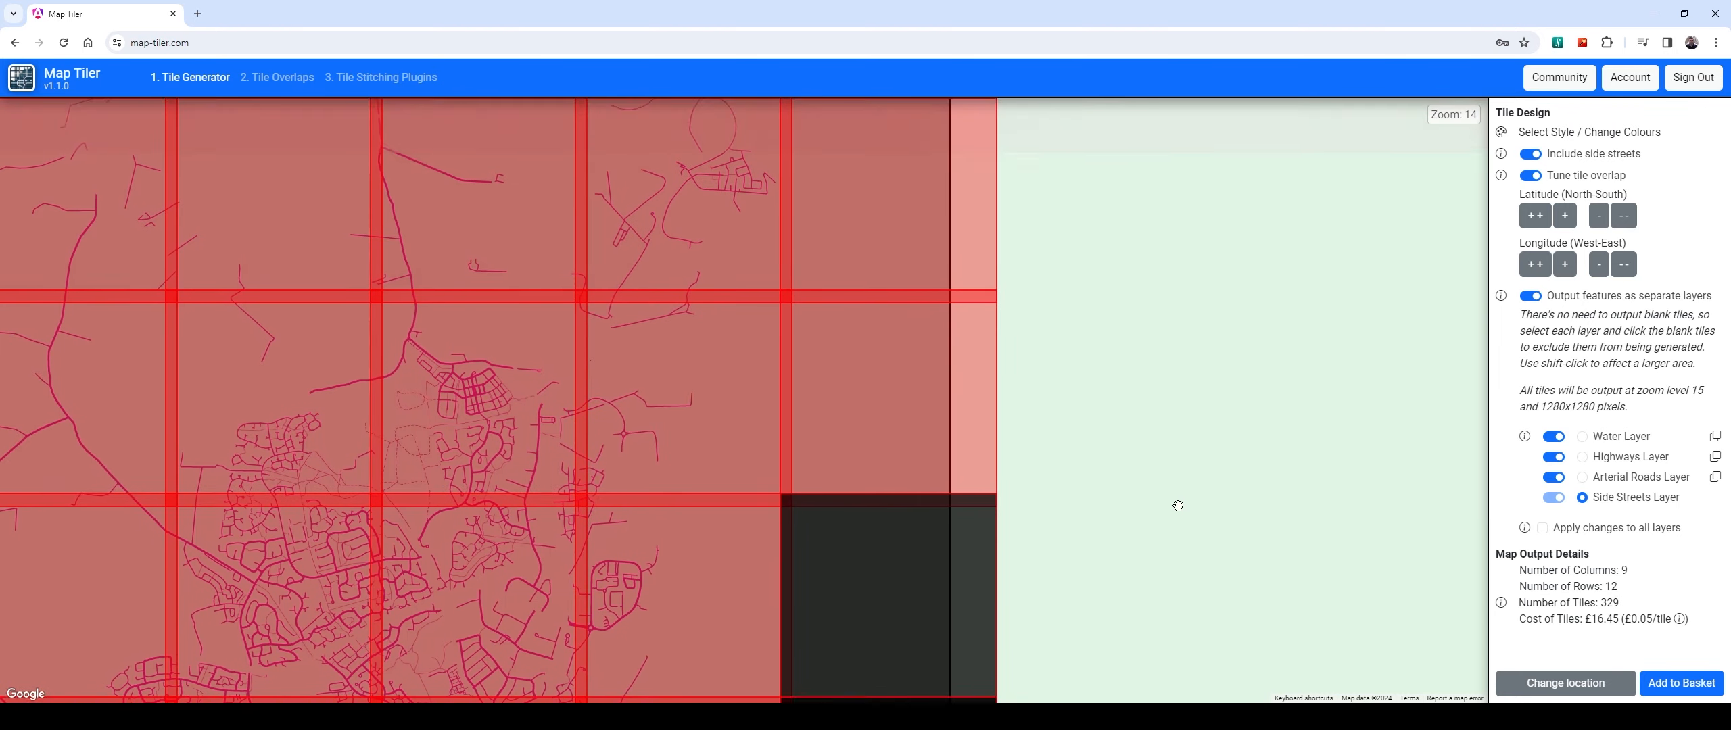
pyautogui.moveTo(1231, 187); pyautogui.dragTo(1205, 401)
pyautogui.click(920, 414)
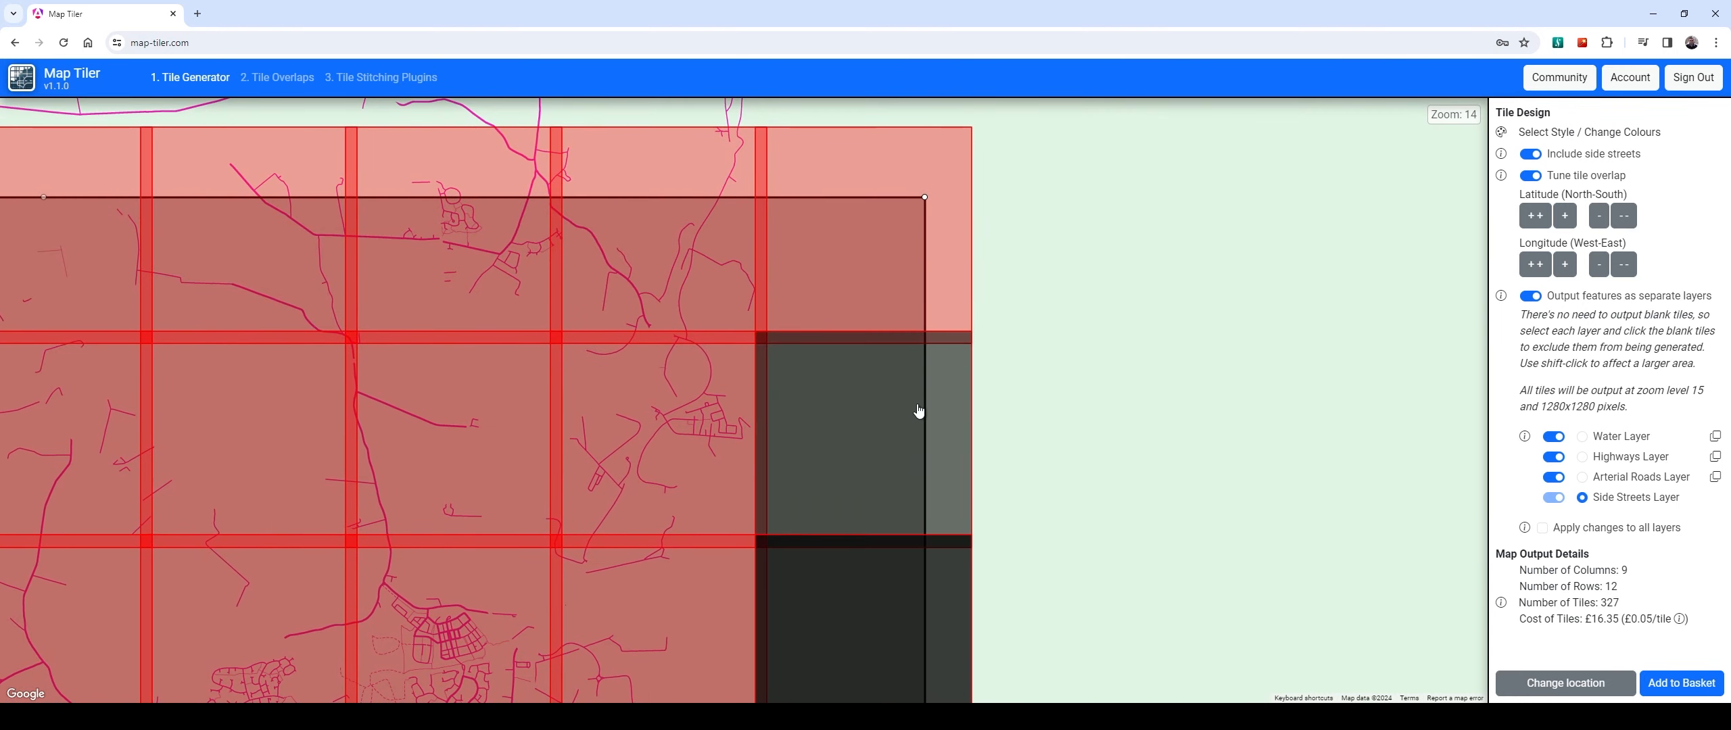
# Examine the side streets layer across the whole grid for remaining blank tiles
pyautogui.moveTo(1151, 298); pyautogui.dragTo(1433, 263)
pyautogui.moveTo(575, 264); pyautogui.dragTo(967, 197)
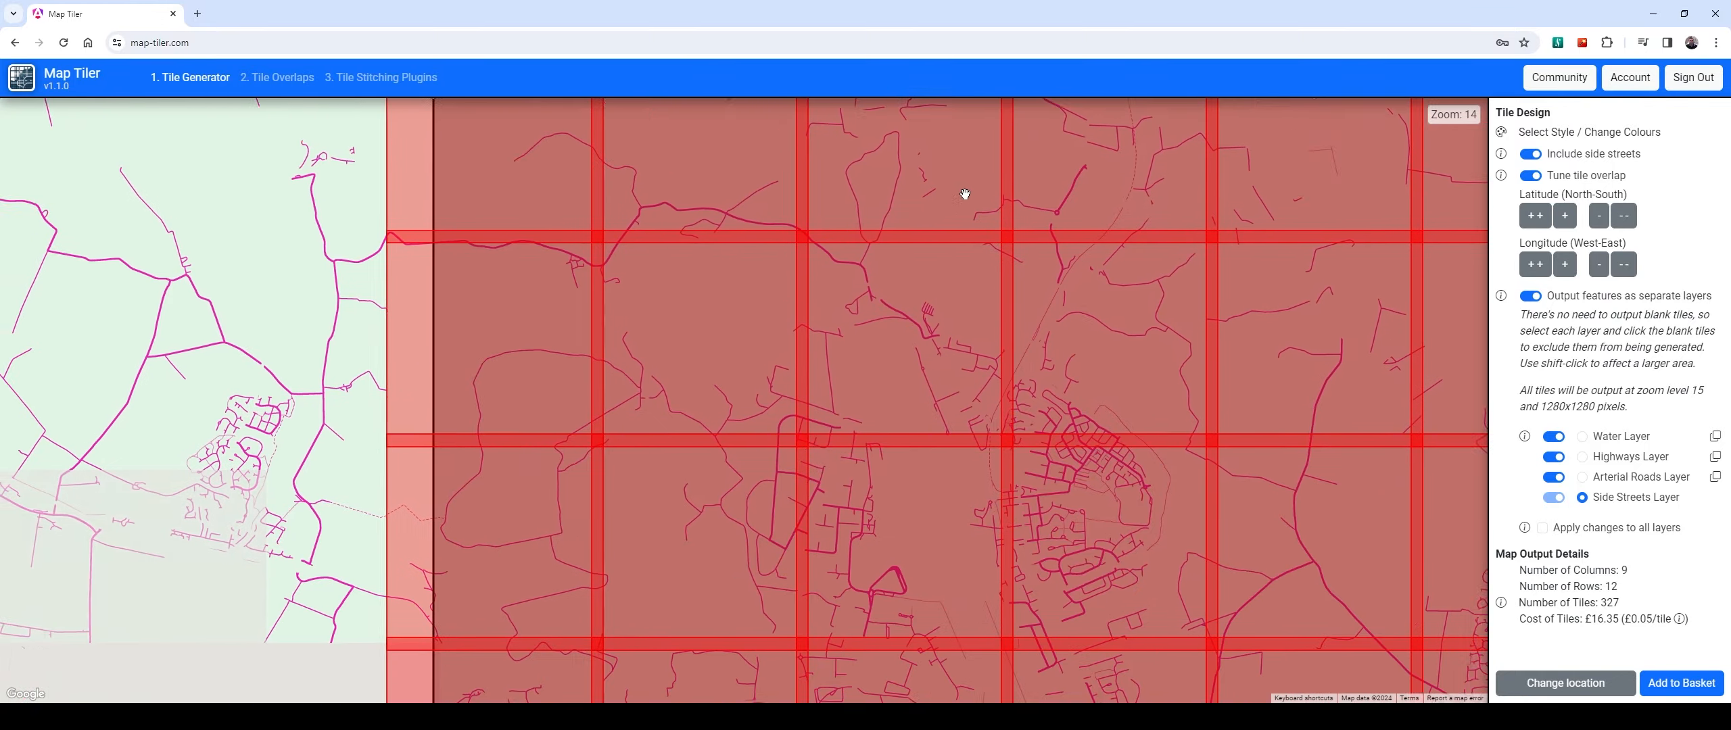
pyautogui.moveTo(854, 448); pyautogui.dragTo(574, 230)
pyautogui.moveTo(747, 340); pyautogui.dragTo(684, 216)
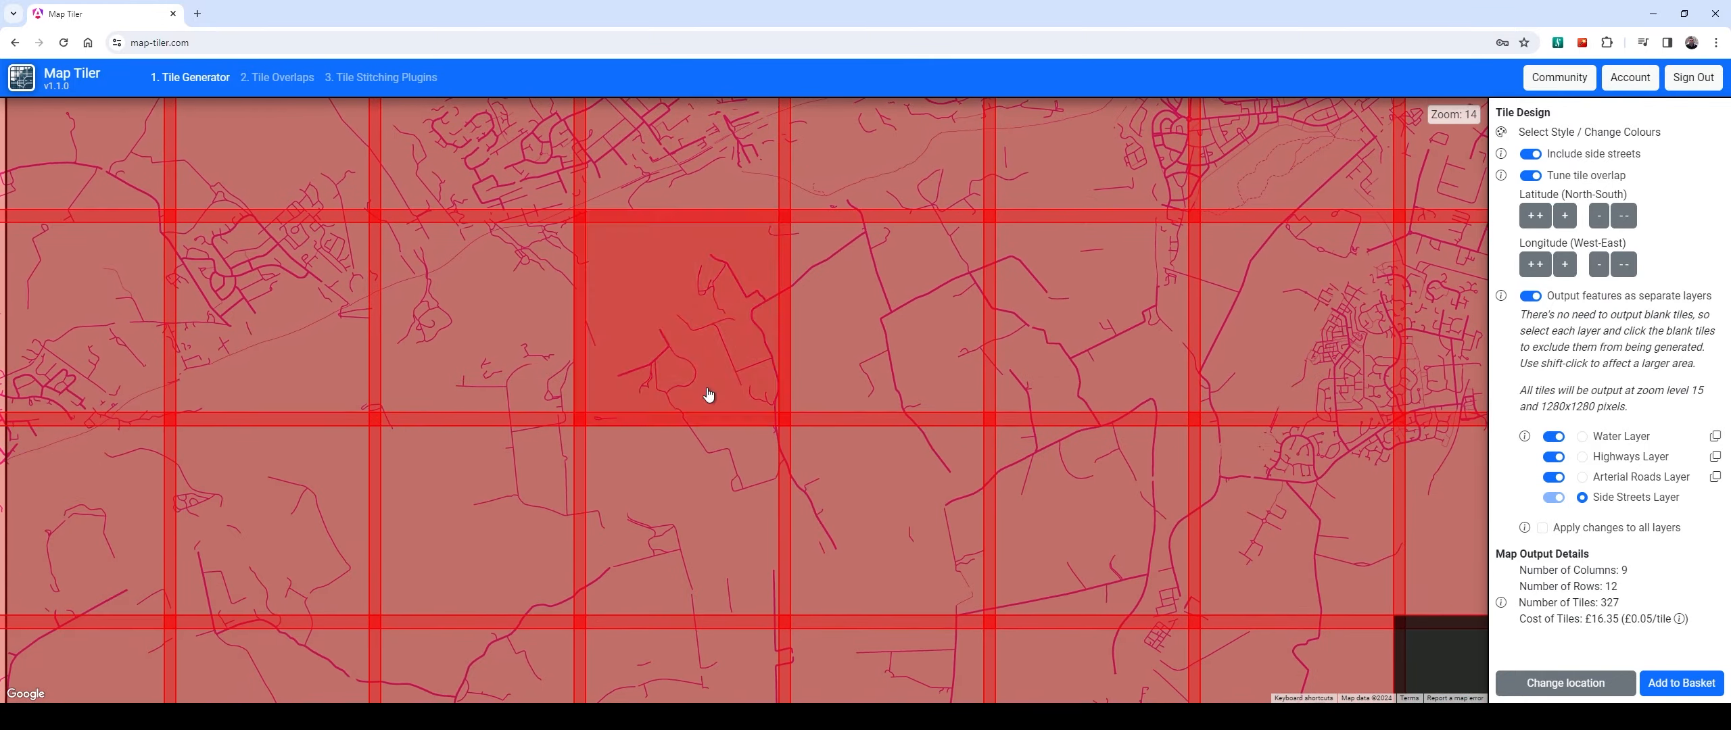
pyautogui.moveTo(707, 399); pyautogui.dragTo(714, 250)
pyautogui.scroll(-1, 763, 308)
pyautogui.scroll(-1, 763, 308)
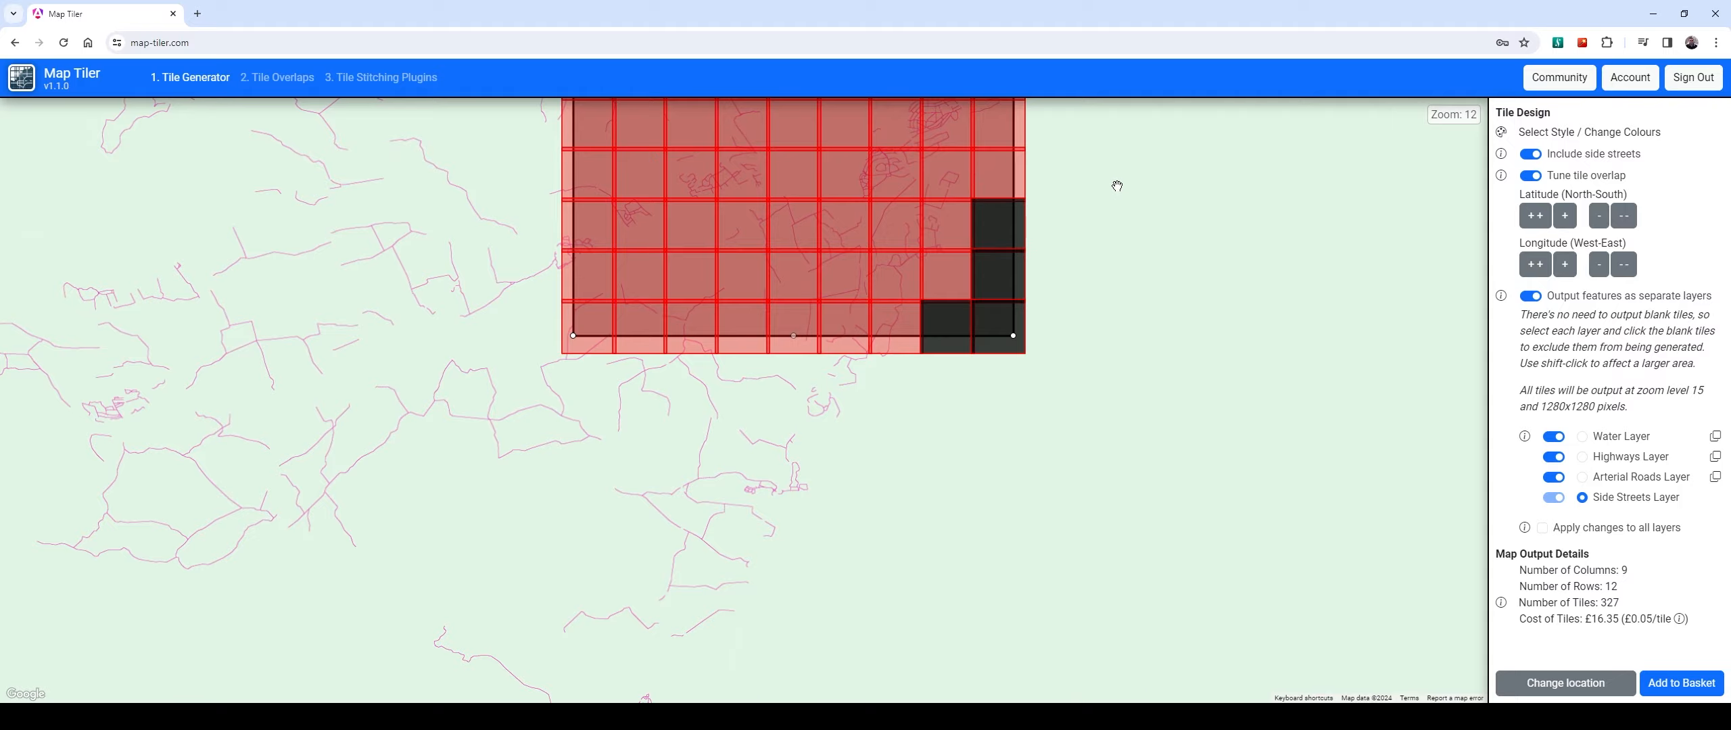
pyautogui.moveTo(1116, 181); pyautogui.dragTo(1035, 379)
pyautogui.scroll(-1, 1081, 346)
pyautogui.scroll(1, 1018, 379)
pyautogui.scroll(-1, 1014, 375)
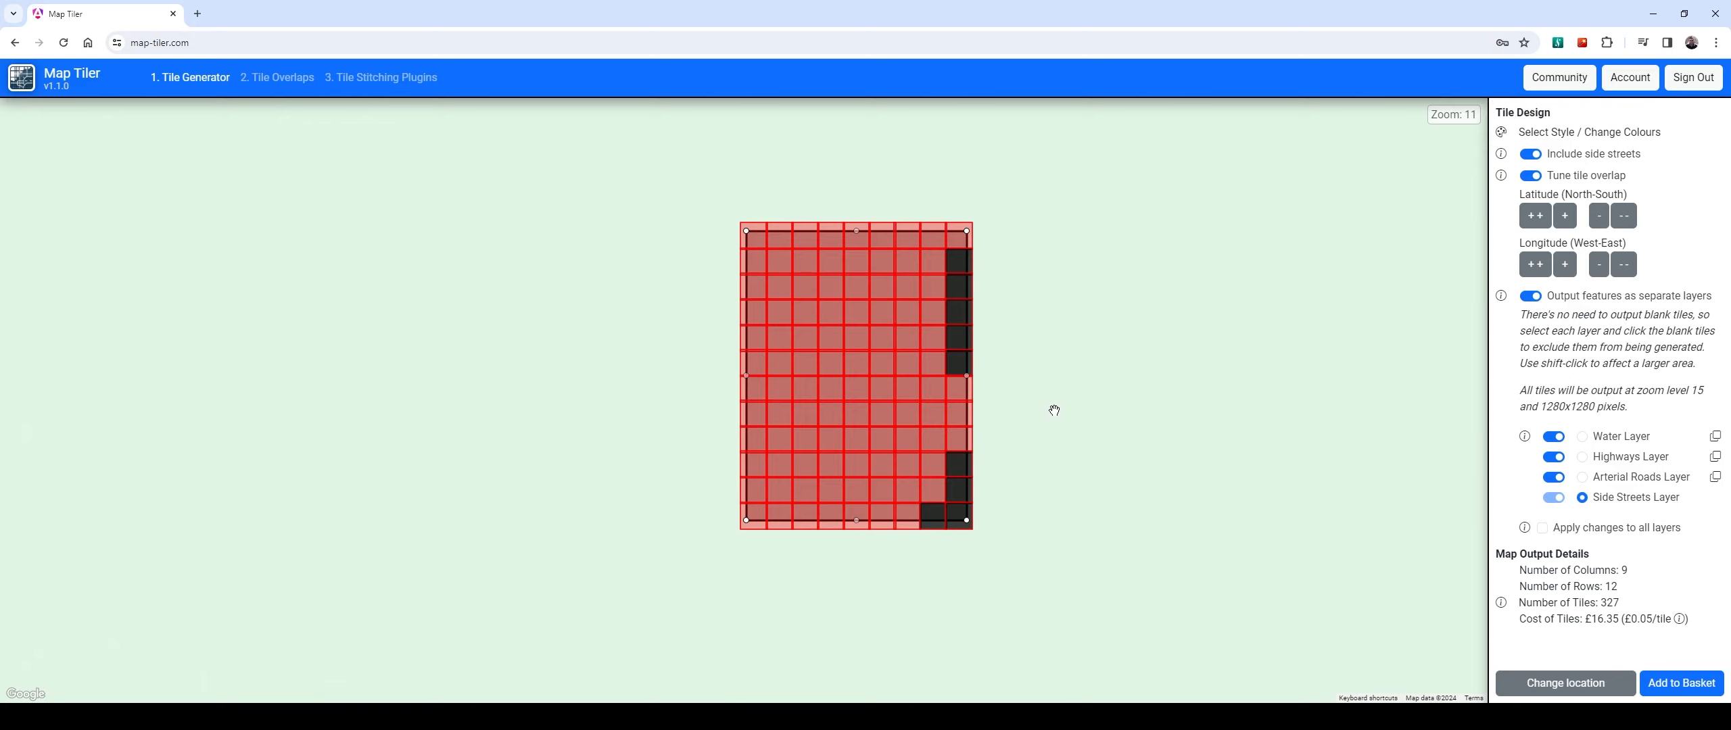
pyautogui.scroll(1, 1009, 453)
pyautogui.moveTo(999, 410); pyautogui.dragTo(1200, 449)
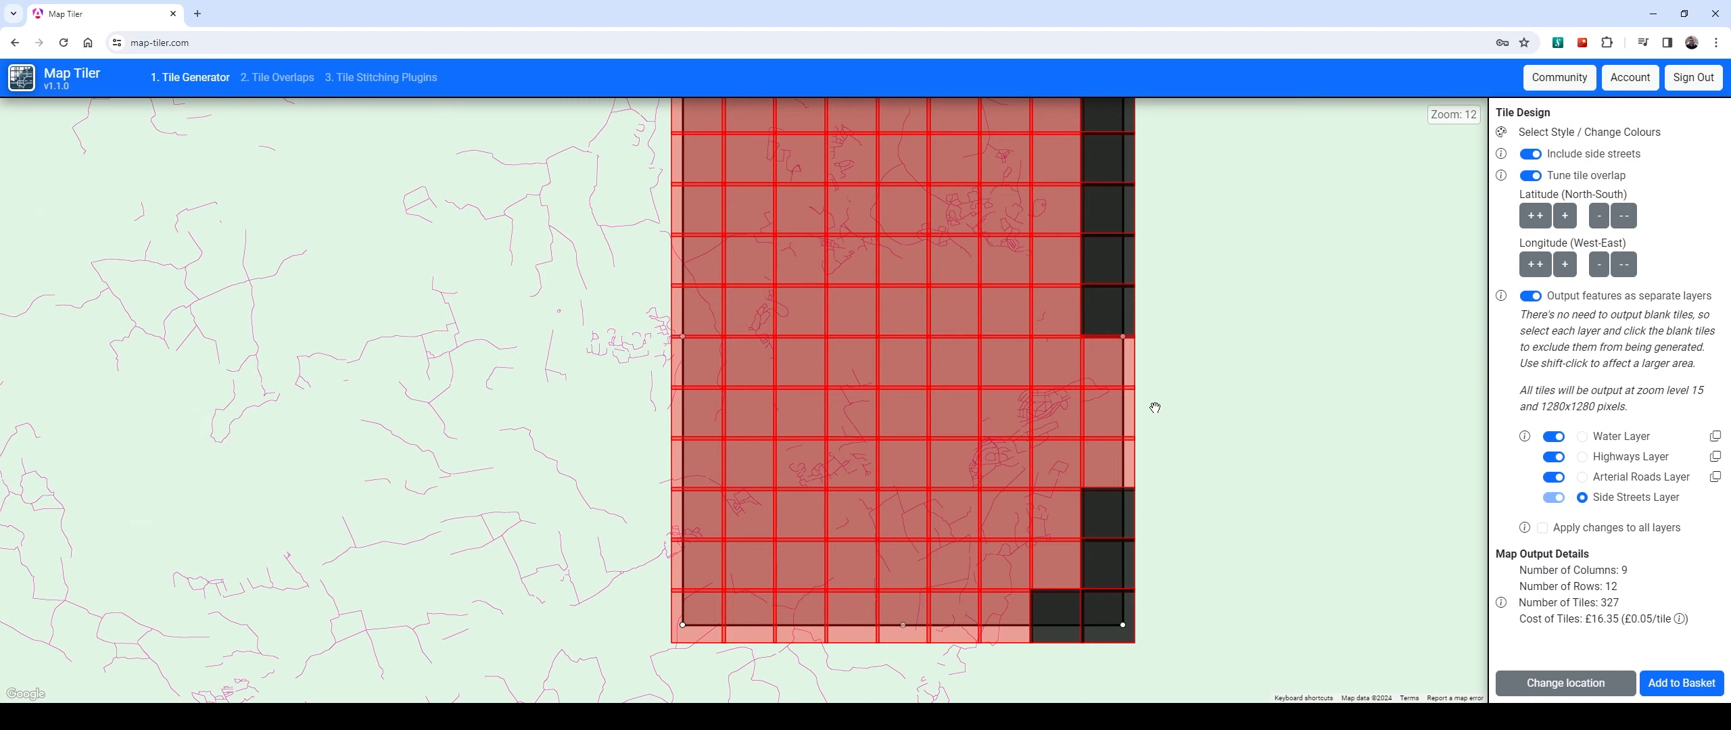
pyautogui.scroll(-1, 1155, 408)
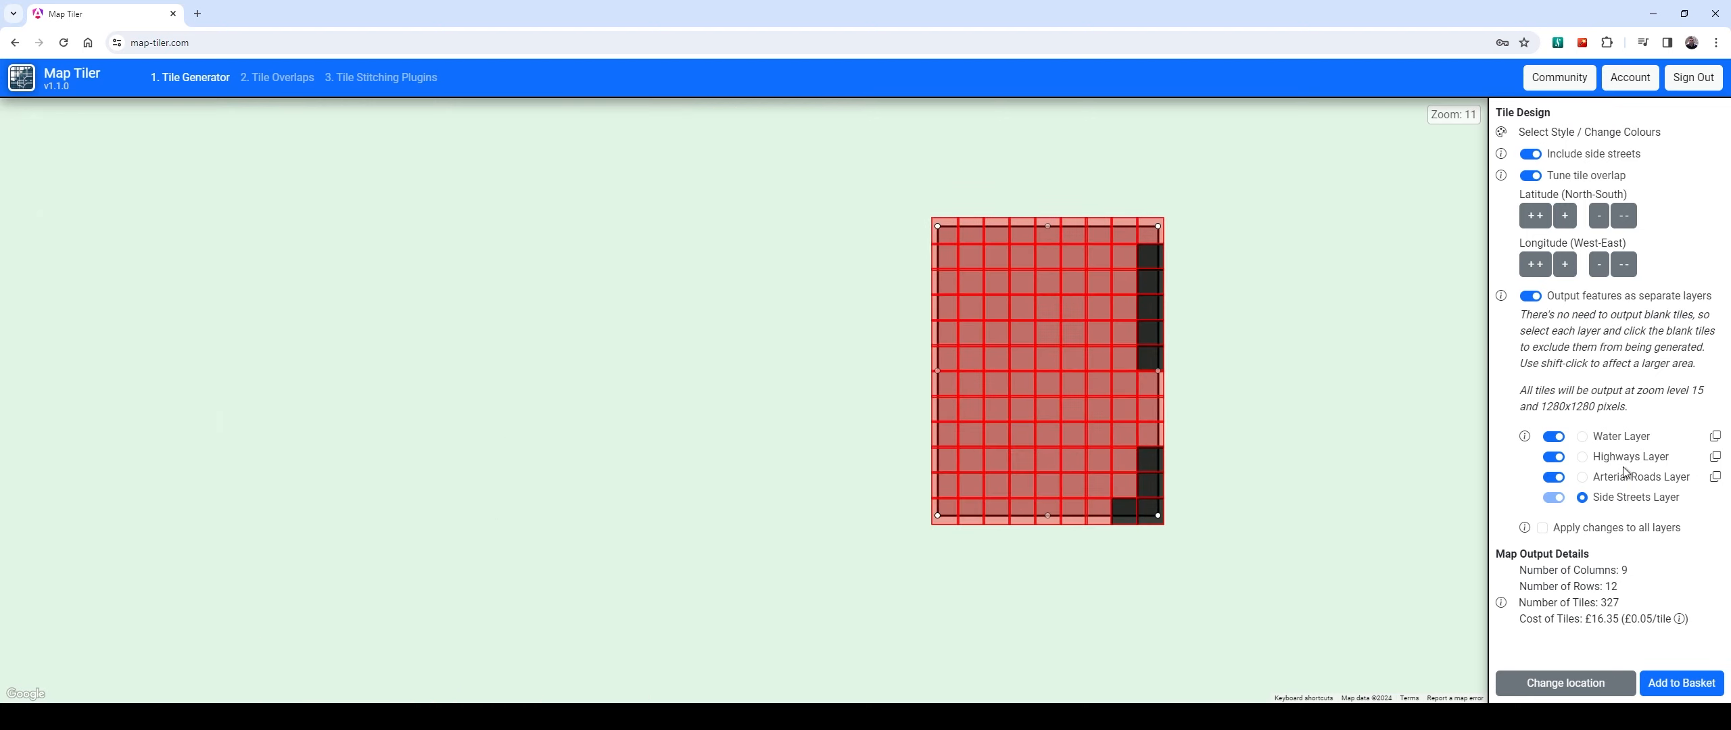
# Switch the arterial roads layer's output off and on again, and re-include all of that layer's tiles
pyautogui.click(1553, 479)
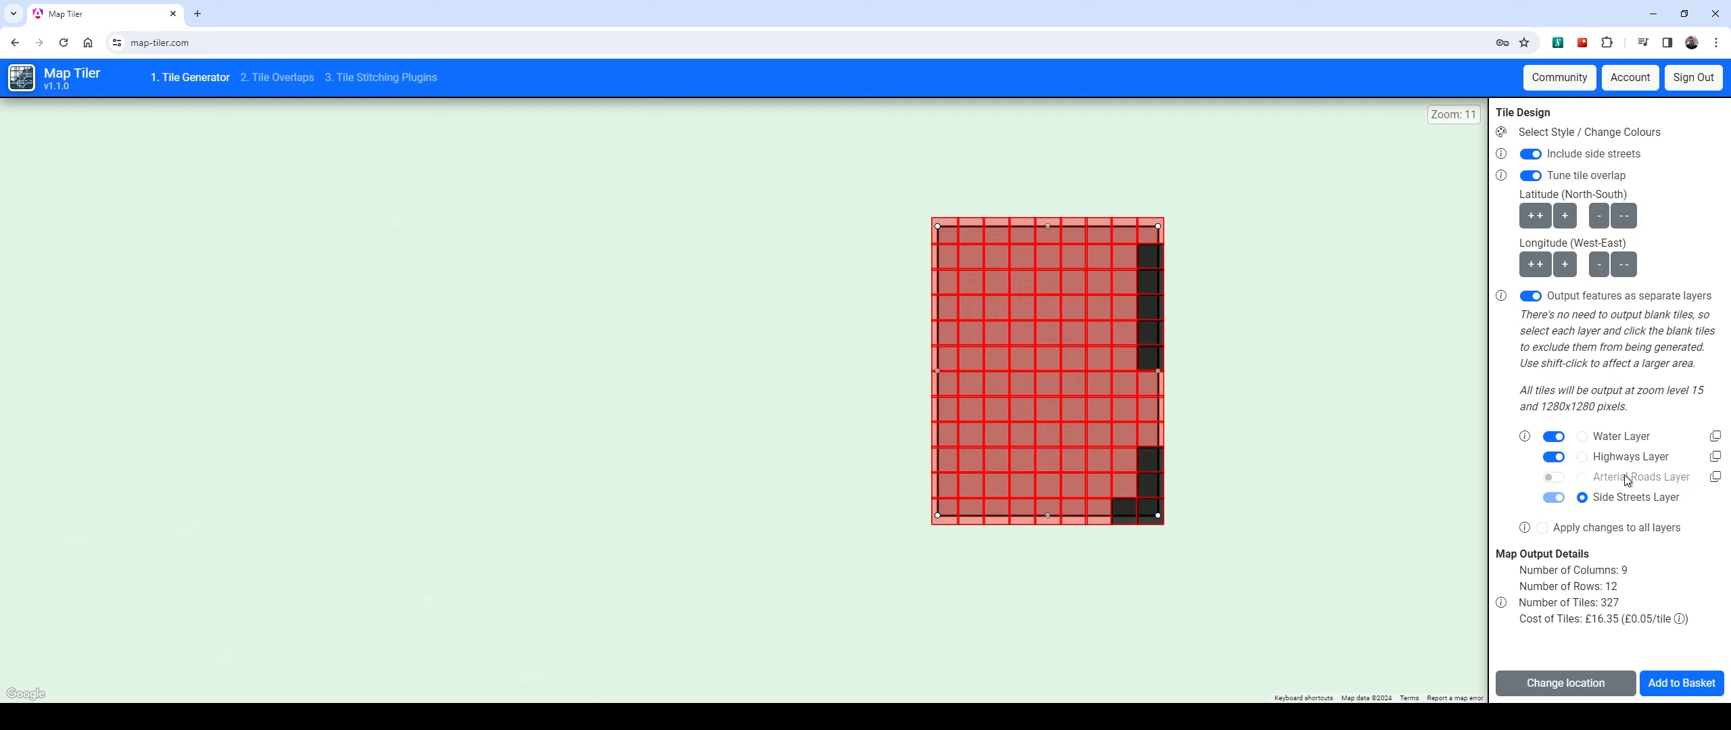
pyautogui.click(1553, 478)
pyautogui.click(1622, 481)
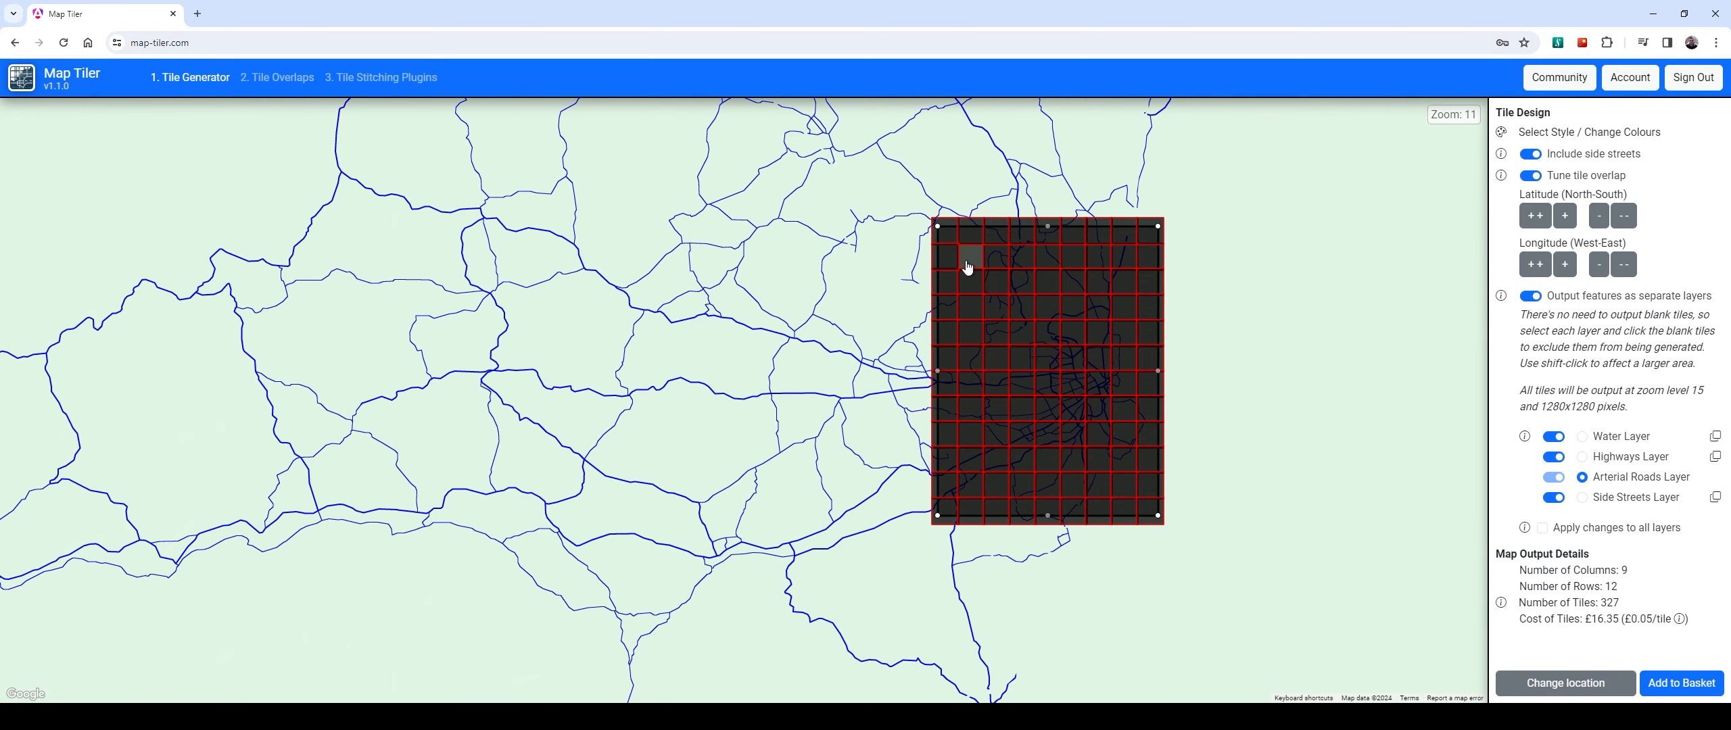
pyautogui.click(950, 235)
pyautogui.keyDown('shift'); pyautogui.click(1146, 511); pyautogui.keyUp('shift')
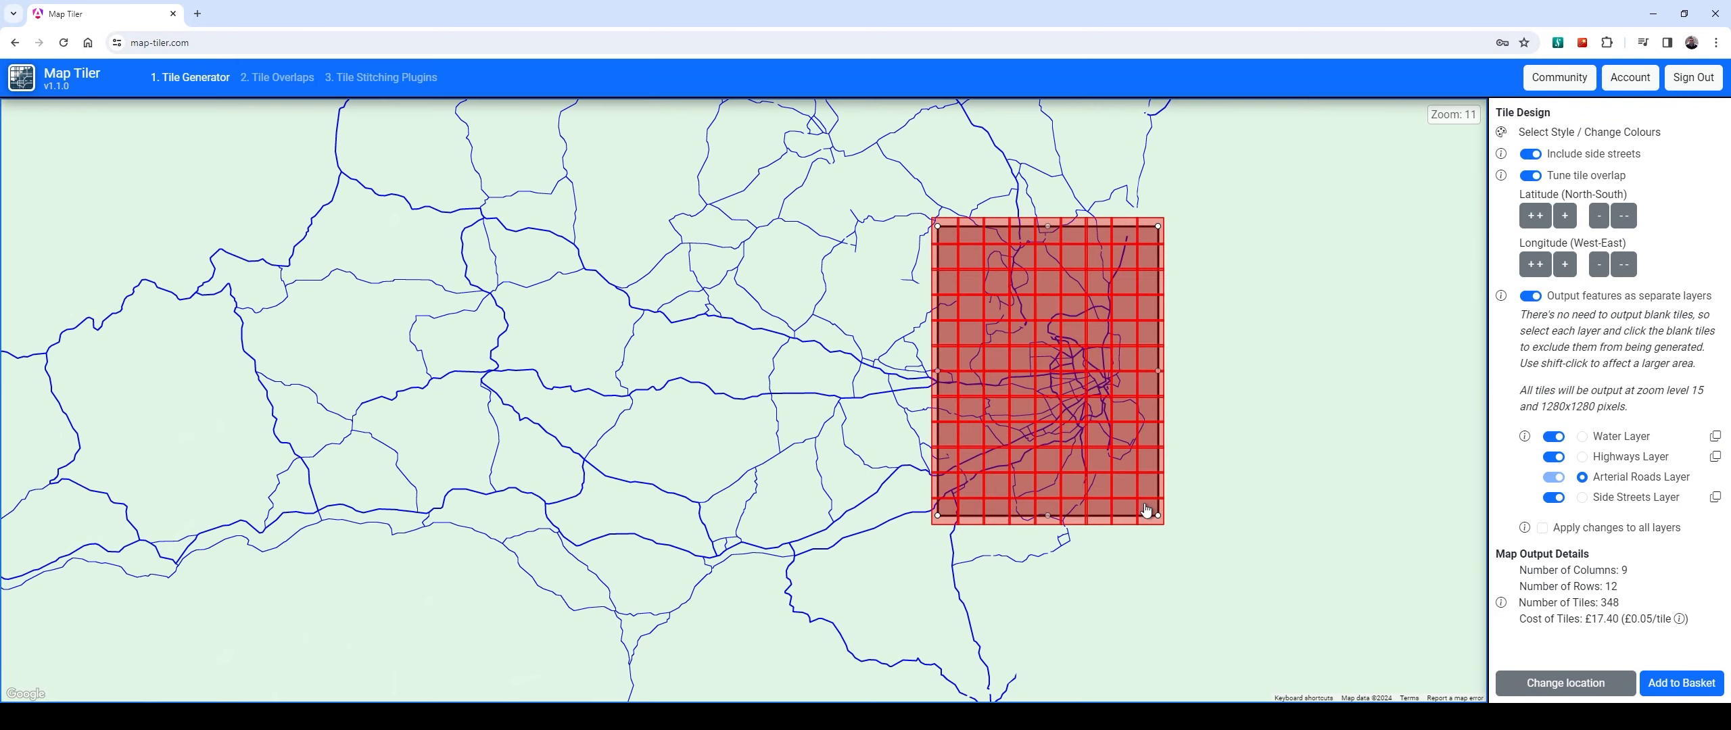
# Exclude nine scattered example tiles from the arterial roads layer
pyautogui.click(1022, 280)
pyautogui.click(1022, 384)
pyautogui.click(1149, 409)
pyautogui.click(1124, 459)
pyautogui.click(996, 485)
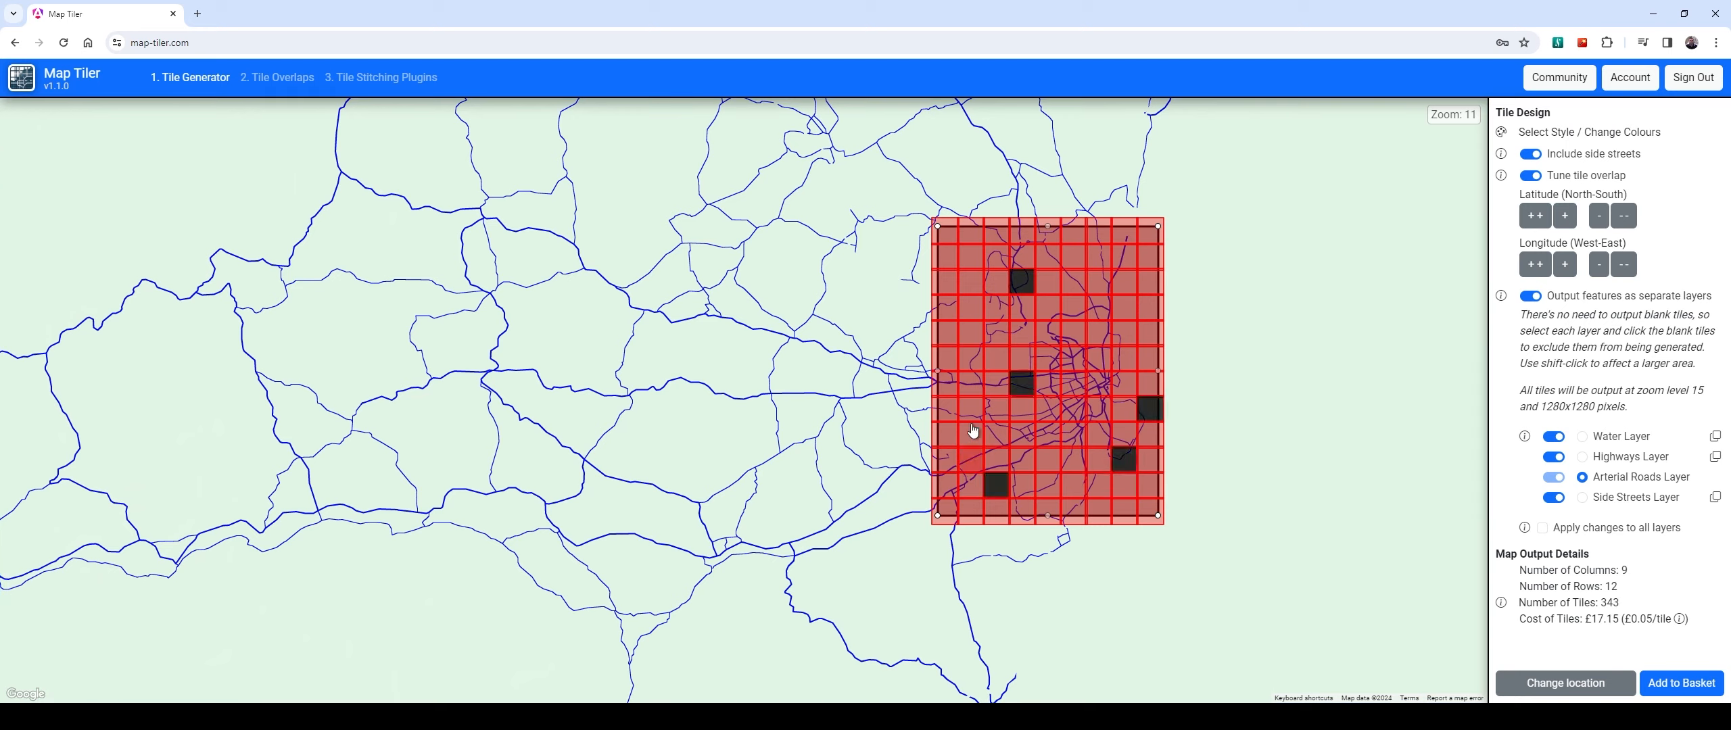
pyautogui.click(971, 383)
pyautogui.click(1124, 308)
pyautogui.click(1099, 257)
pyautogui.click(1072, 257)
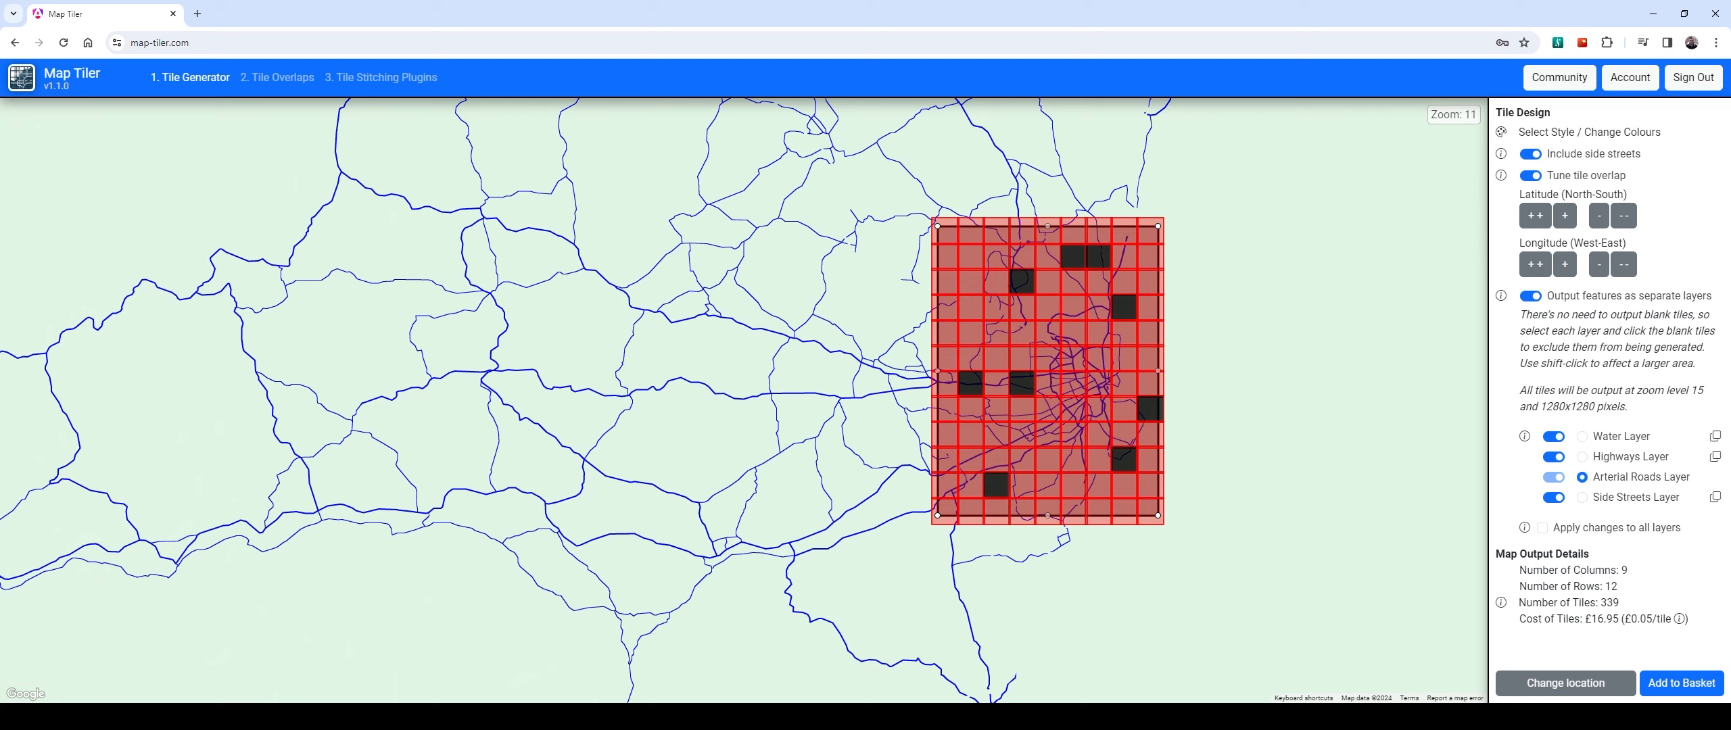
# Copy the arterial roads tile exclusions to the side streets layer, and re-include all of the side streets tiles
pyautogui.click(1711, 498)
pyautogui.click(1617, 502)
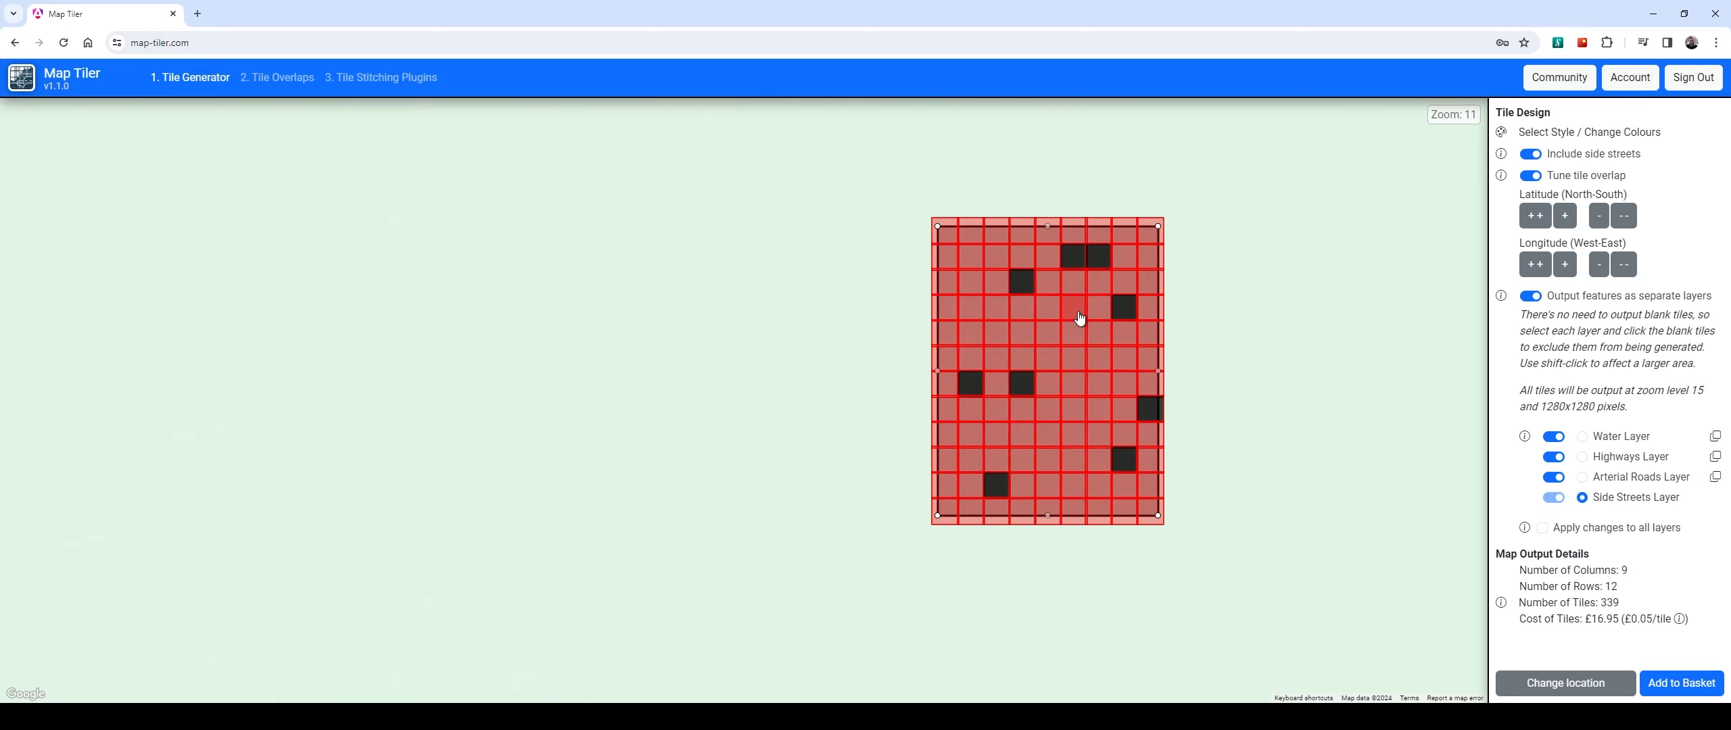
pyautogui.click(947, 242)
pyautogui.keyDown('shift'); pyautogui.click(1144, 512); pyautogui.keyUp('shift')
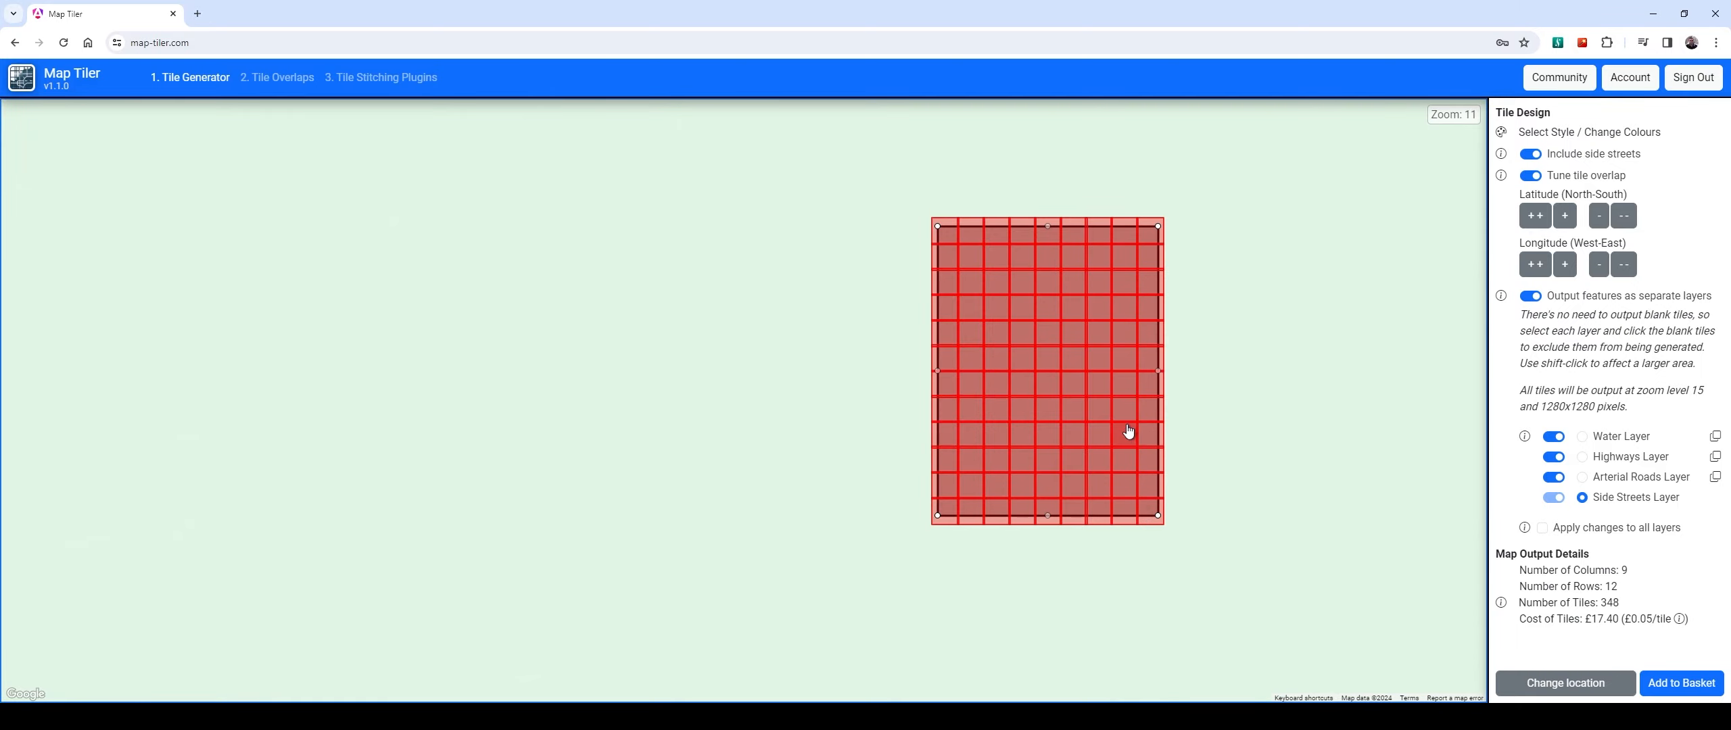
# Exclude the easternmost column's side street tiles in rows nine to twelve
pyautogui.scroll(2, 1143, 436)
pyautogui.moveTo(1112, 541); pyautogui.dragTo(975, 368)
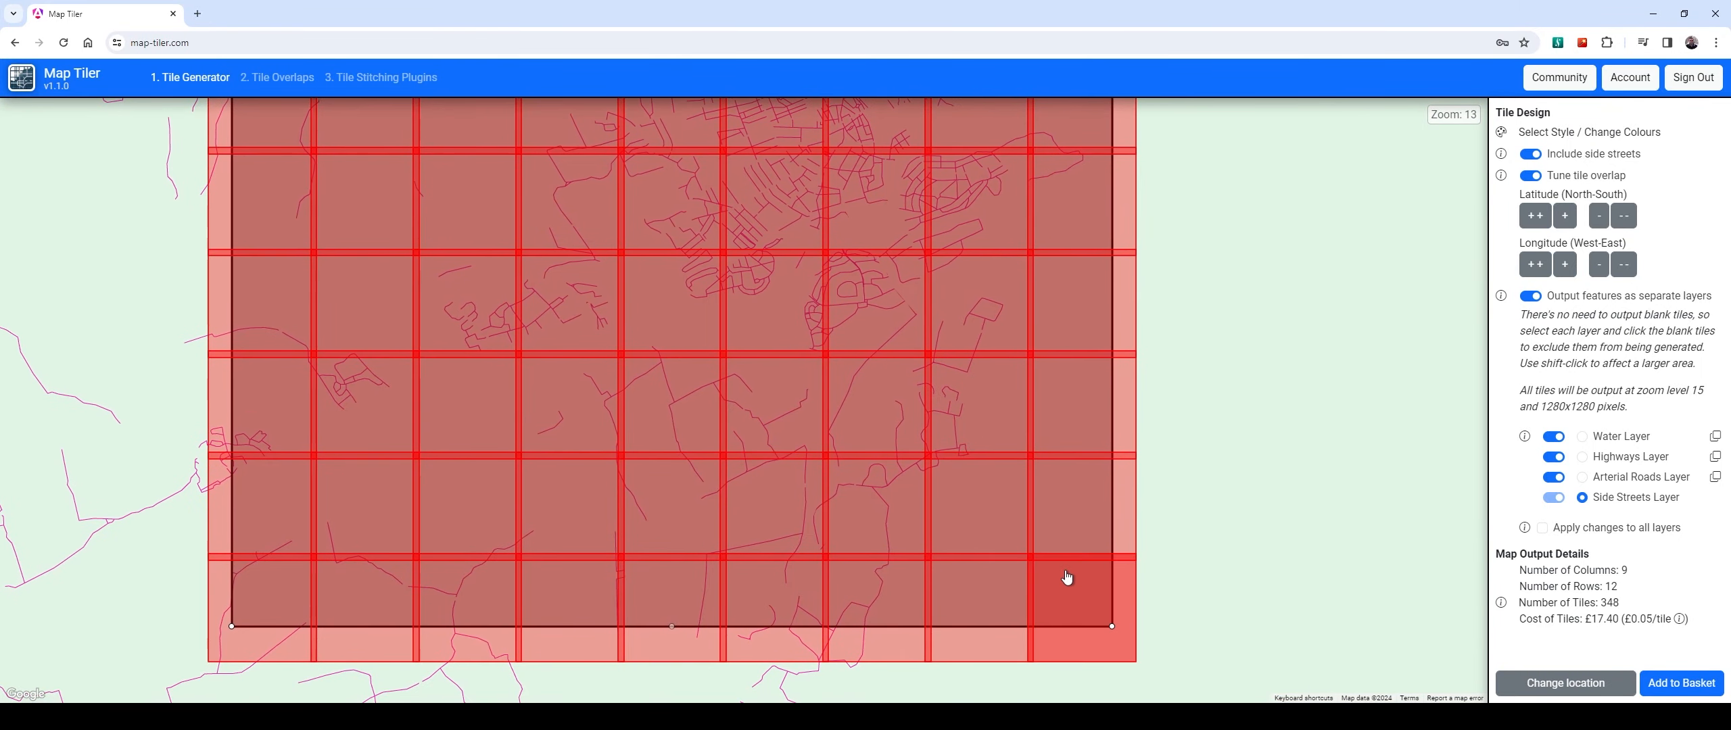
pyautogui.click(1066, 583)
pyautogui.click(1078, 506)
pyautogui.click(1078, 421)
pyautogui.click(1097, 305)
# Exclude the easternmost column's side street tiles in rows two to six
pyautogui.moveTo(1189, 237); pyautogui.dragTo(1078, 551)
pyautogui.click(918, 549)
pyautogui.click(904, 419)
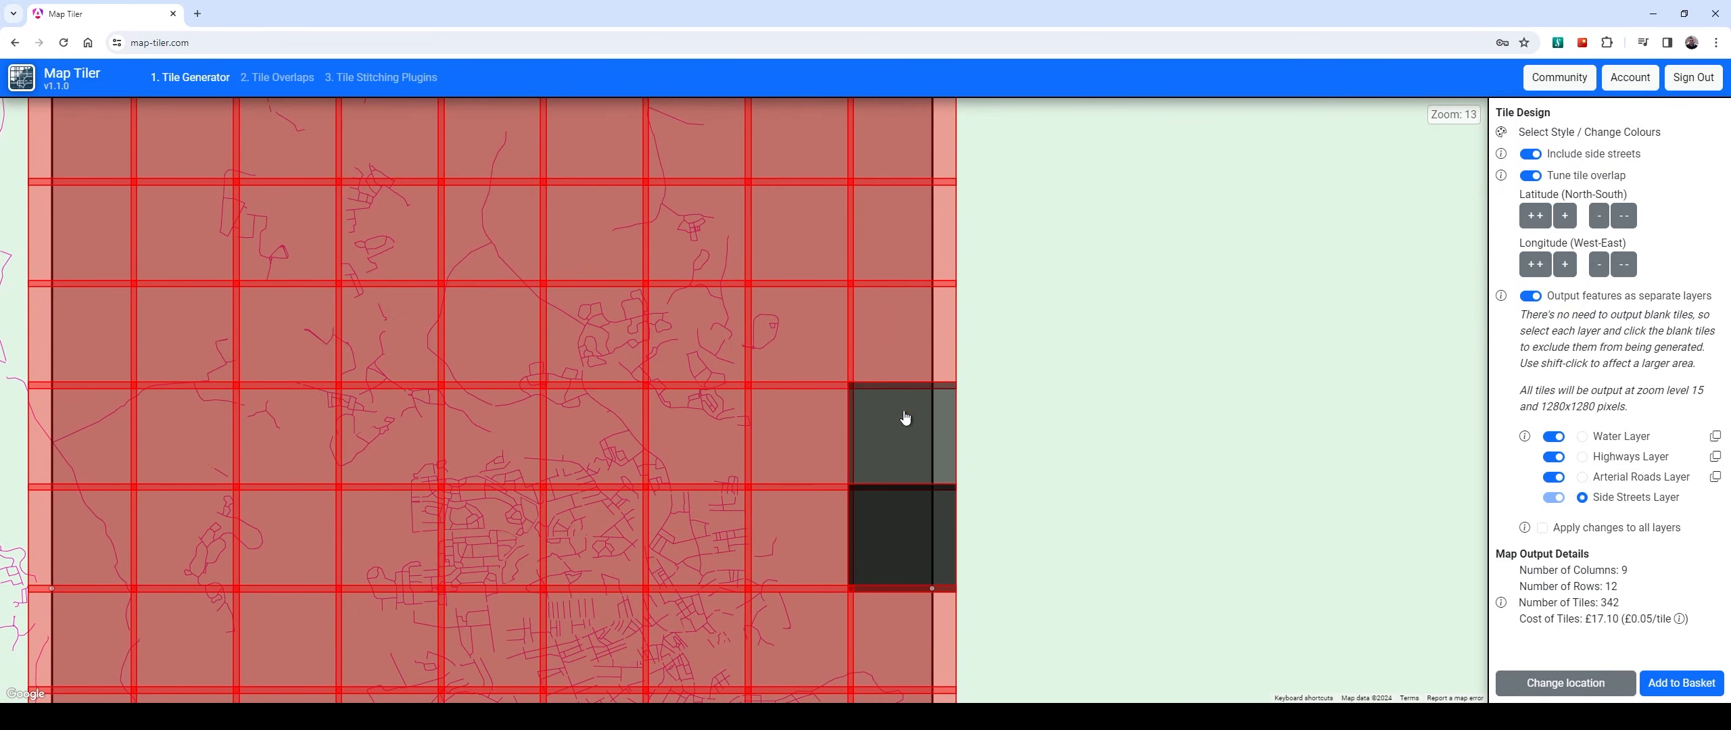
pyautogui.keyDown('shift'); pyautogui.click(927, 139); pyautogui.keyUp('shift')
# Exclude the second-to-last column's side street tiles in rows two and three and the easternmost tile in row one
pyautogui.moveTo(1146, 250); pyautogui.dragTo(1178, 357)
pyautogui.click(921, 500)
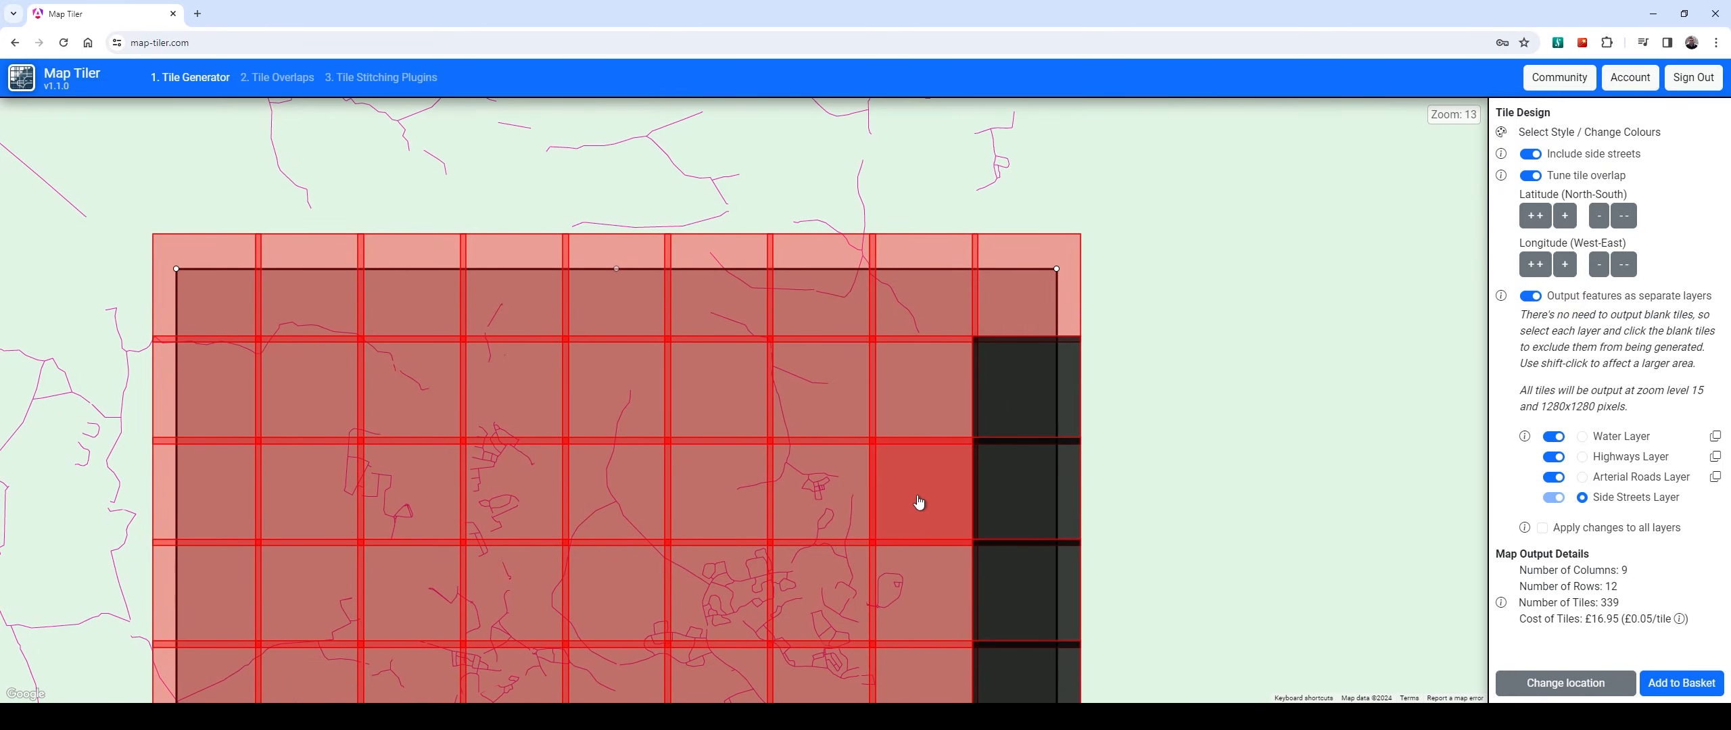
pyautogui.click(921, 389)
pyautogui.click(1061, 291)
# Check the eastern edge down to the bottom row and exclude that row's second-to-last side street tile
pyautogui.moveTo(1199, 622); pyautogui.dragTo(1263, 484)
pyautogui.moveTo(1272, 682); pyautogui.dragTo(1247, 554)
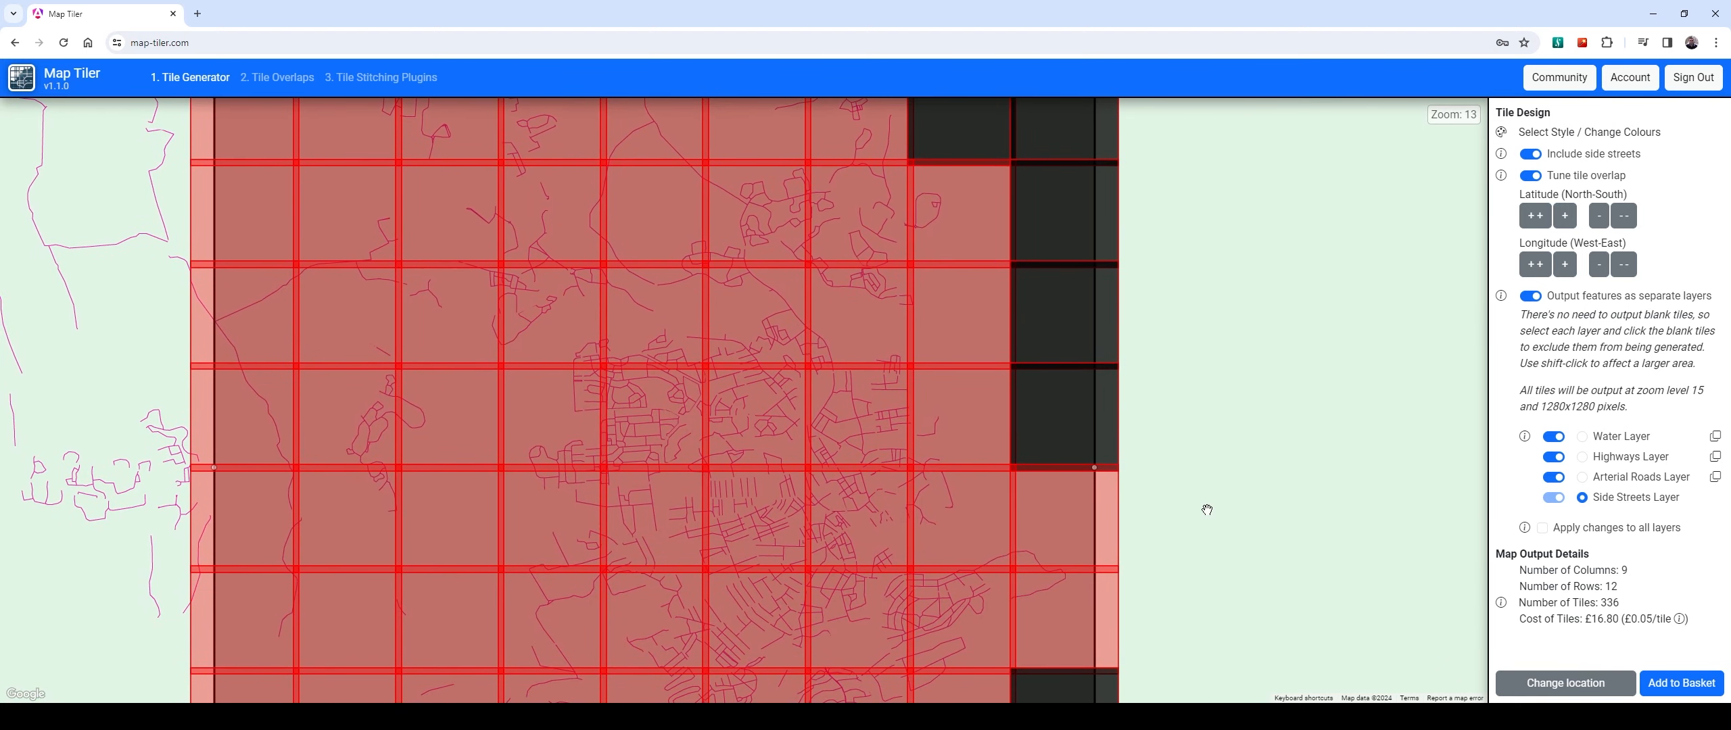
pyautogui.moveTo(1190, 517); pyautogui.dragTo(1197, 378)
pyautogui.moveTo(1221, 547); pyautogui.dragTo(1229, 394)
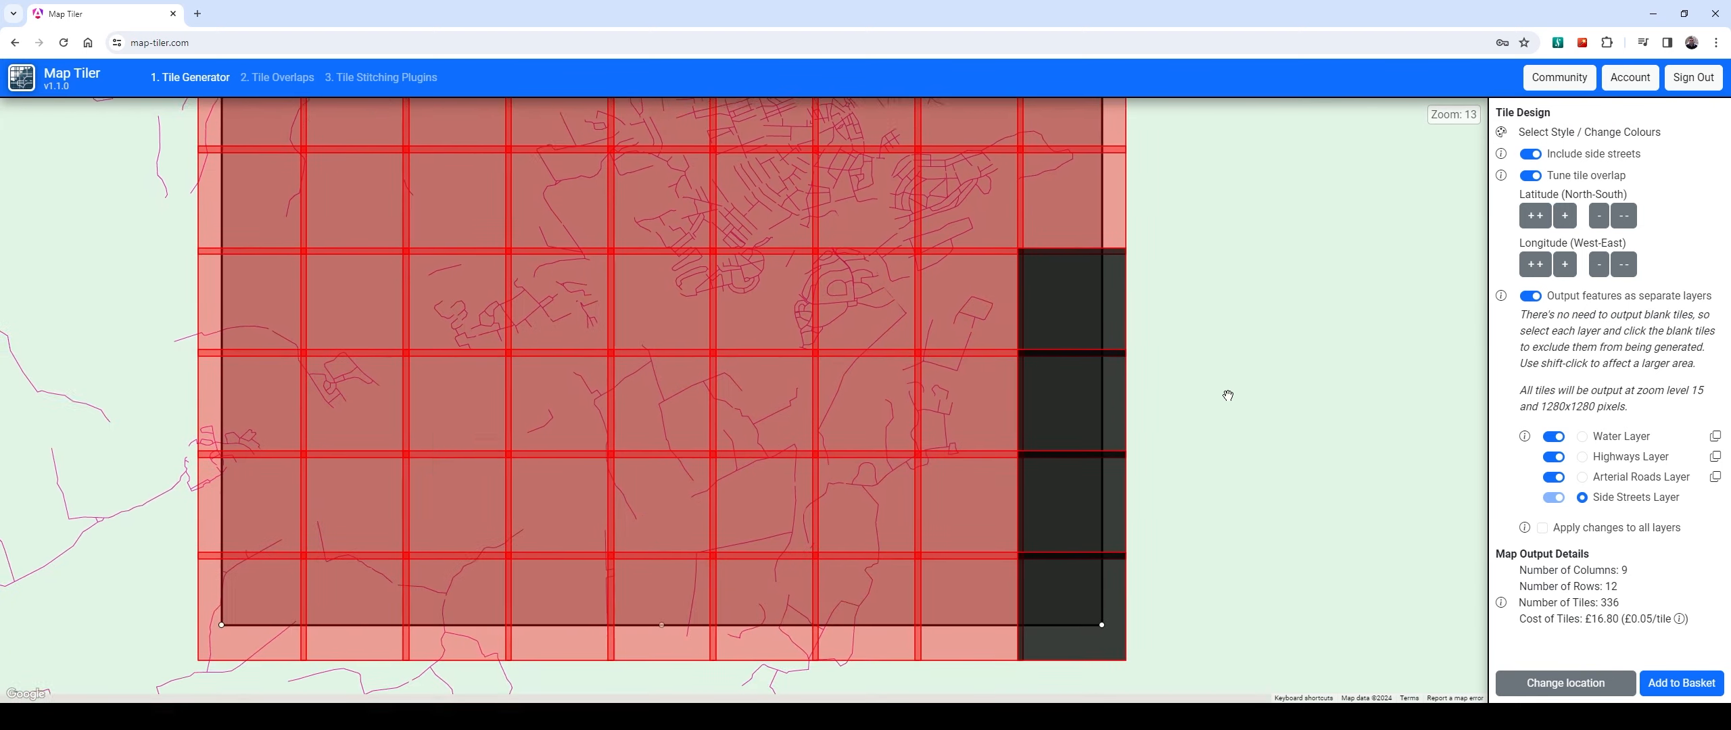
pyautogui.click(975, 509)
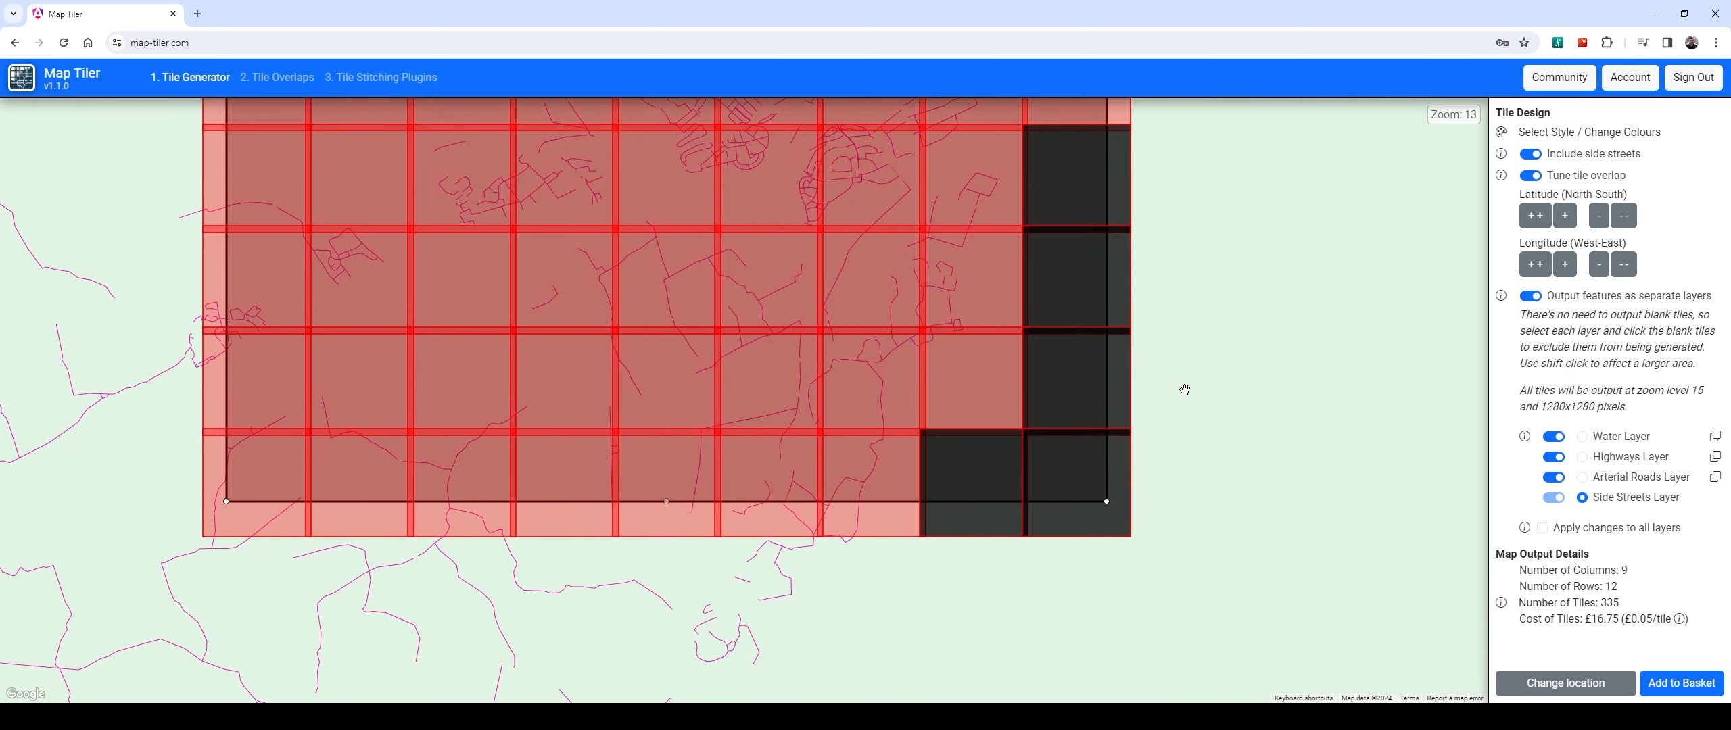
# Select the arterial roads layer and re-include every tile in its grid
pyautogui.scroll(-1, 1239, 426)
pyautogui.click(1582, 476)
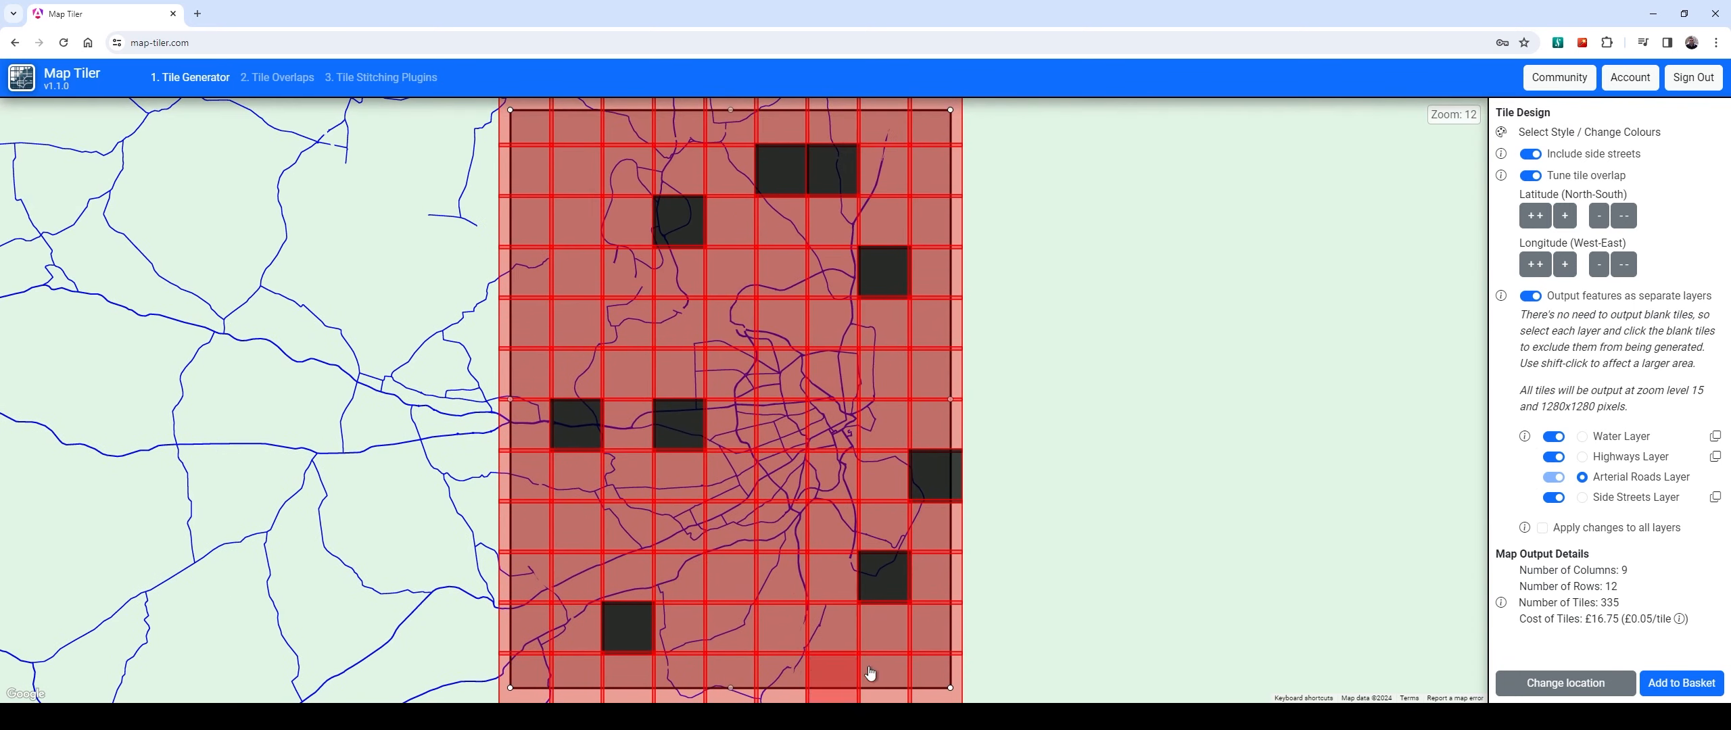
pyautogui.click(932, 679)
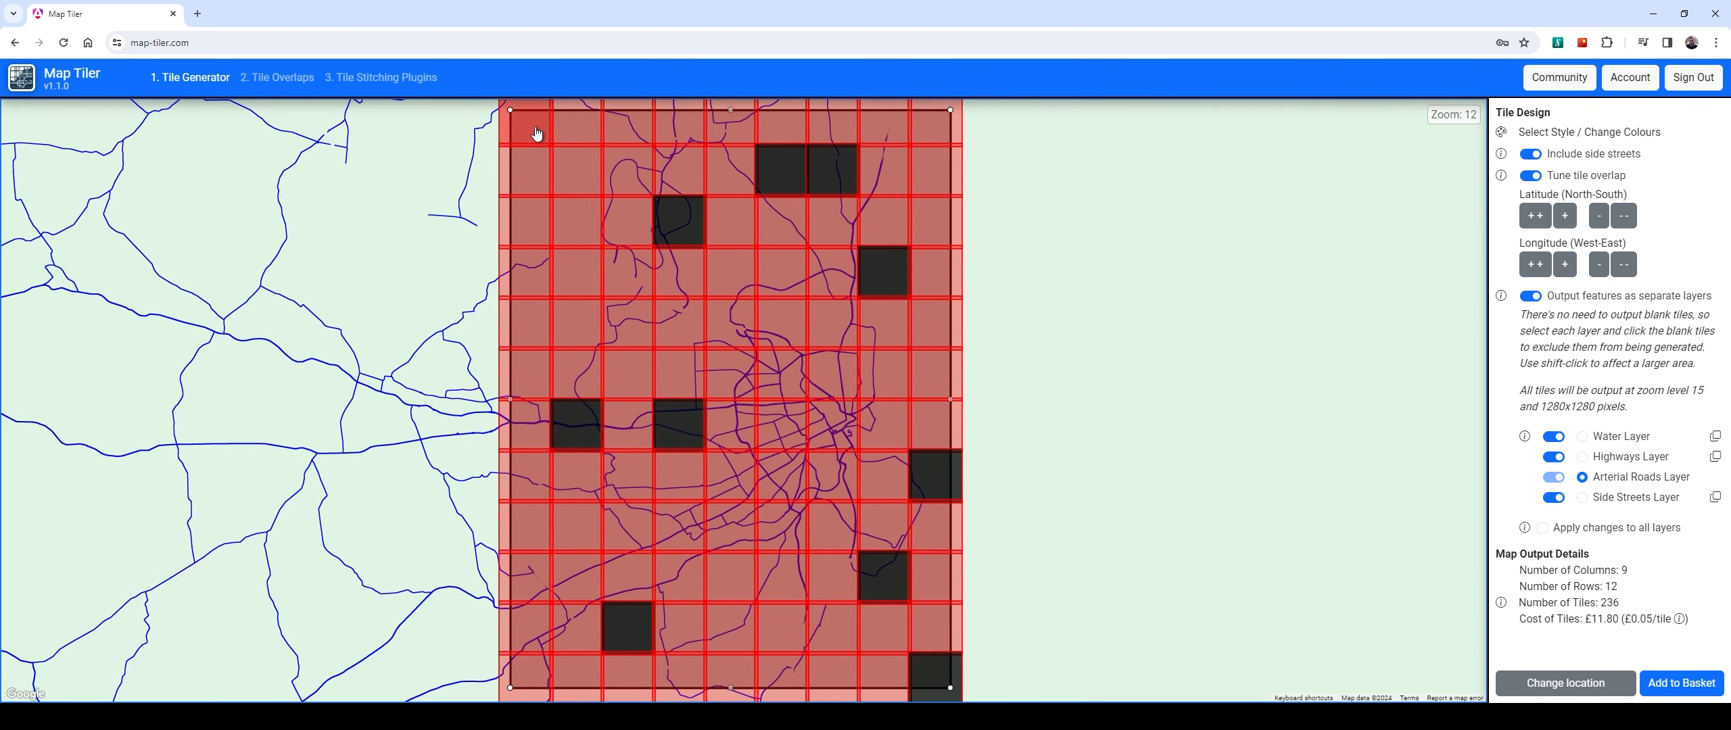
pyautogui.keyDown('shift'); pyautogui.click(531, 132); pyautogui.keyUp('shift')
pyautogui.keyDown('shift'); pyautogui.click(934, 680); pyautogui.keyUp('shift')
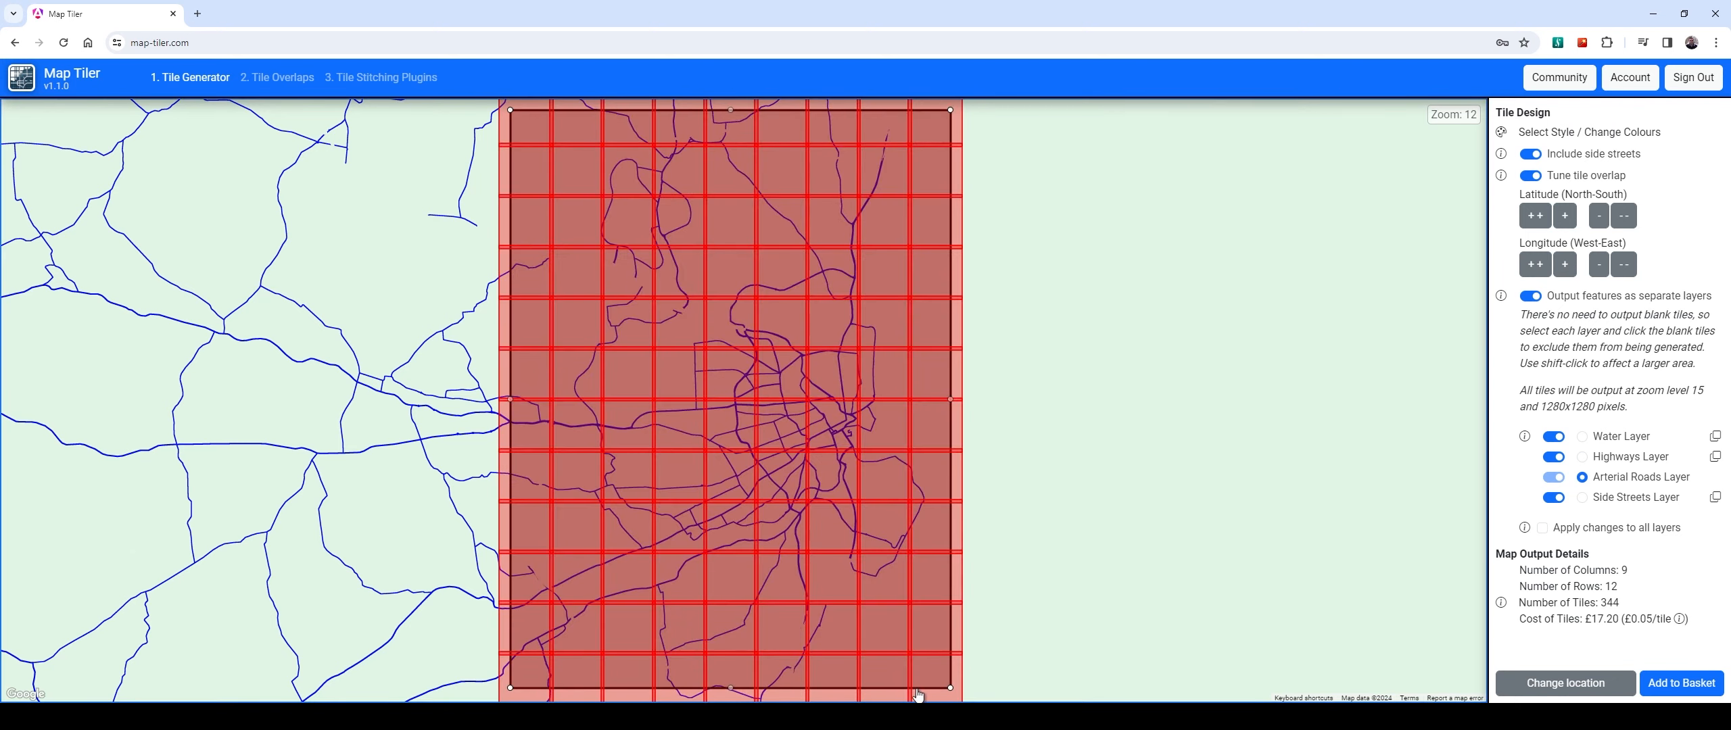
# Exclude the last two arterial road tiles in rows eleven and twelve and the easternmost tile in row ten
pyautogui.click(876, 676)
pyautogui.keyDown('shift'); pyautogui.click(935, 618); pyautogui.keyUp('shift')
pyautogui.click(942, 573)
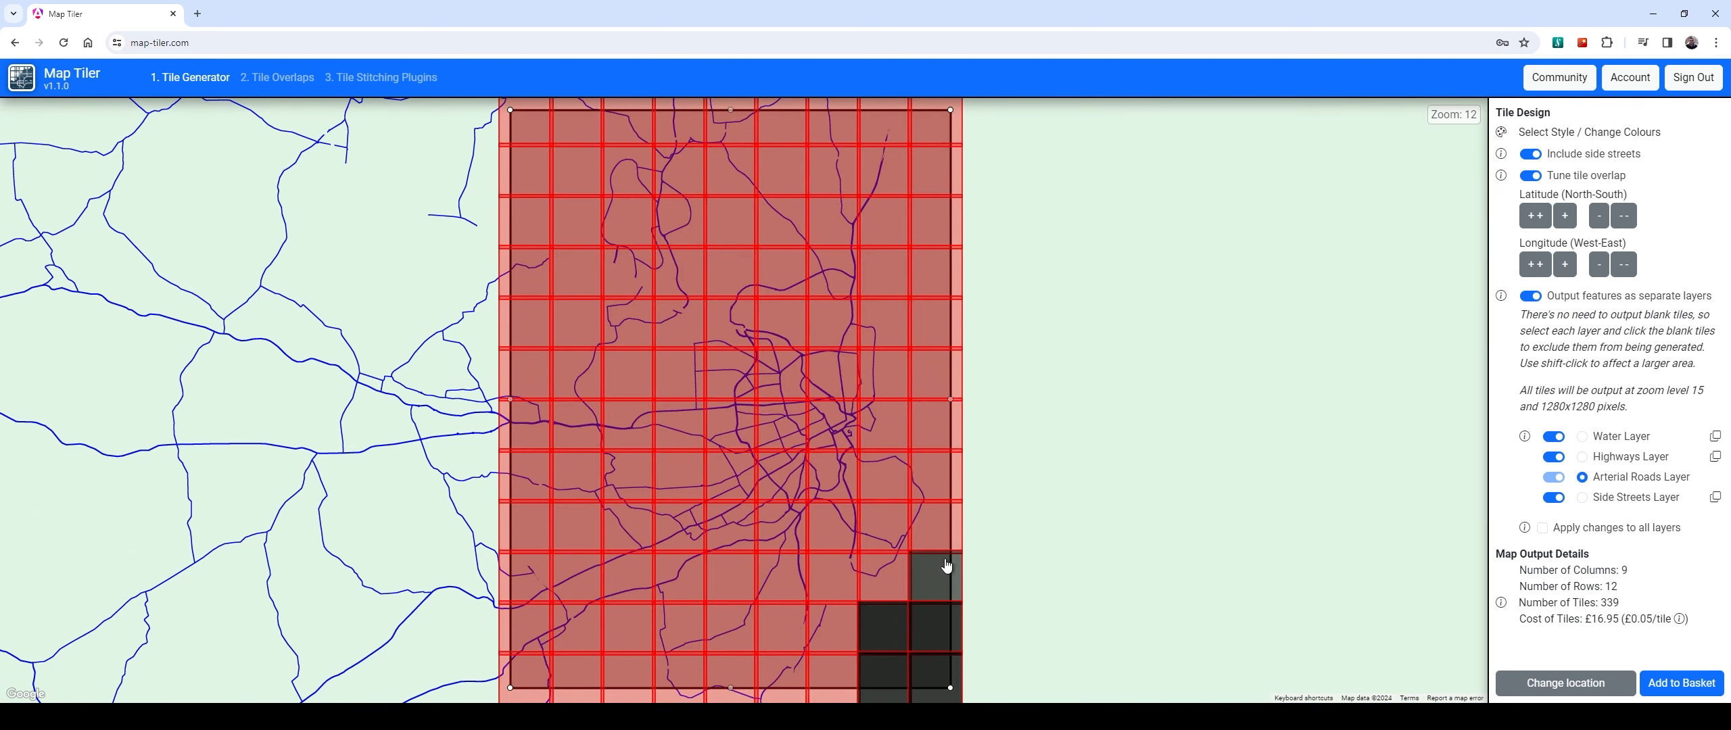
# Exclude the easternmost column's arterial road tiles in rows one to seven
pyautogui.click(939, 430)
pyautogui.click(937, 129)
pyautogui.click(937, 169)
pyautogui.click(937, 221)
pyautogui.click(937, 272)
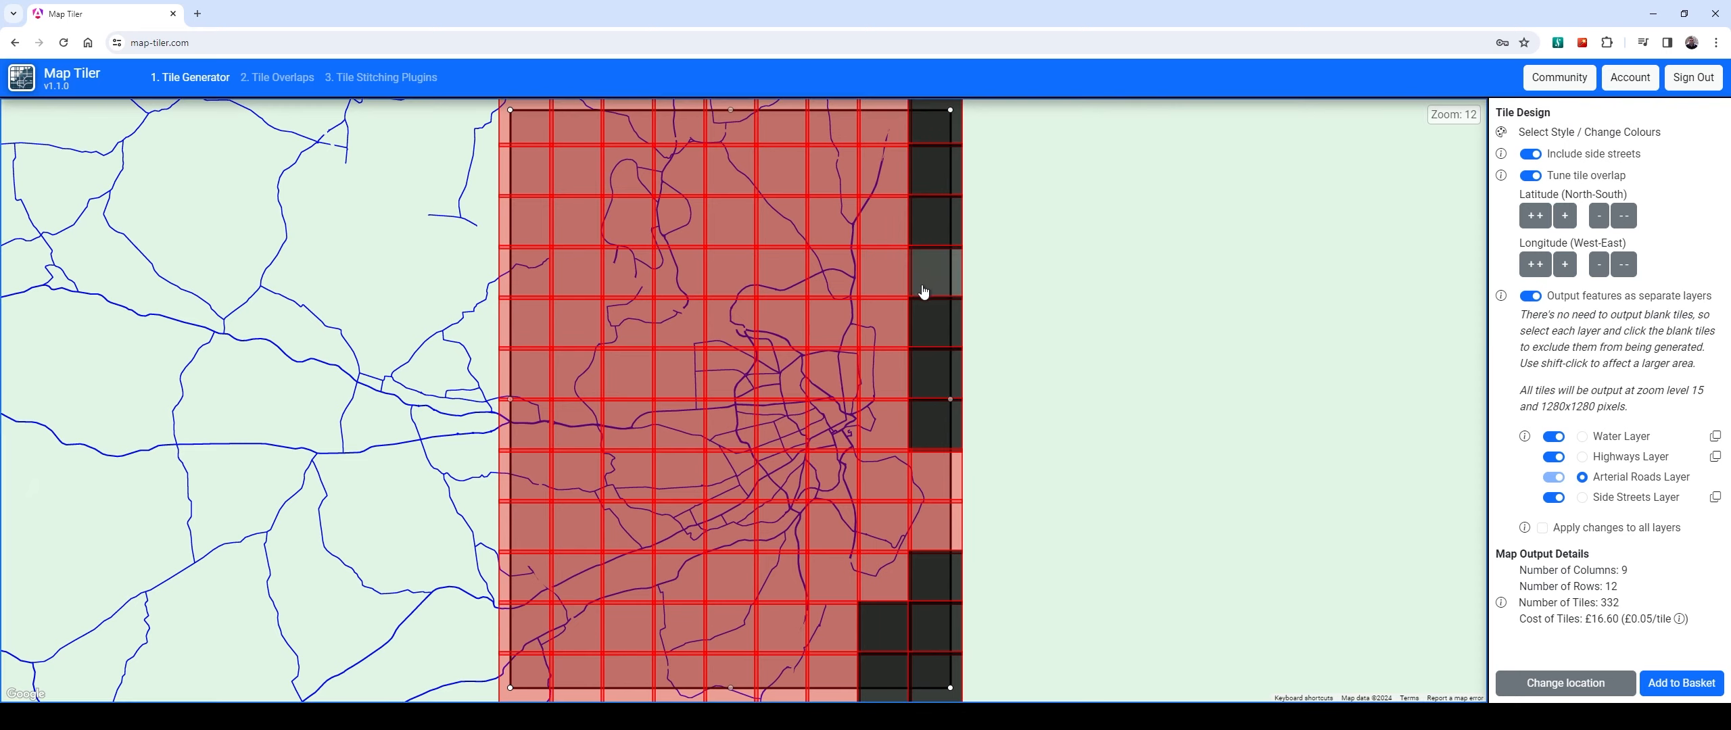
pyautogui.click(937, 324)
pyautogui.click(937, 374)
# Exclude the westernmost column's arterial road tiles in rows one to three and five, plus column two's tiles in rows two and four
pyautogui.click(527, 125)
pyautogui.click(528, 169)
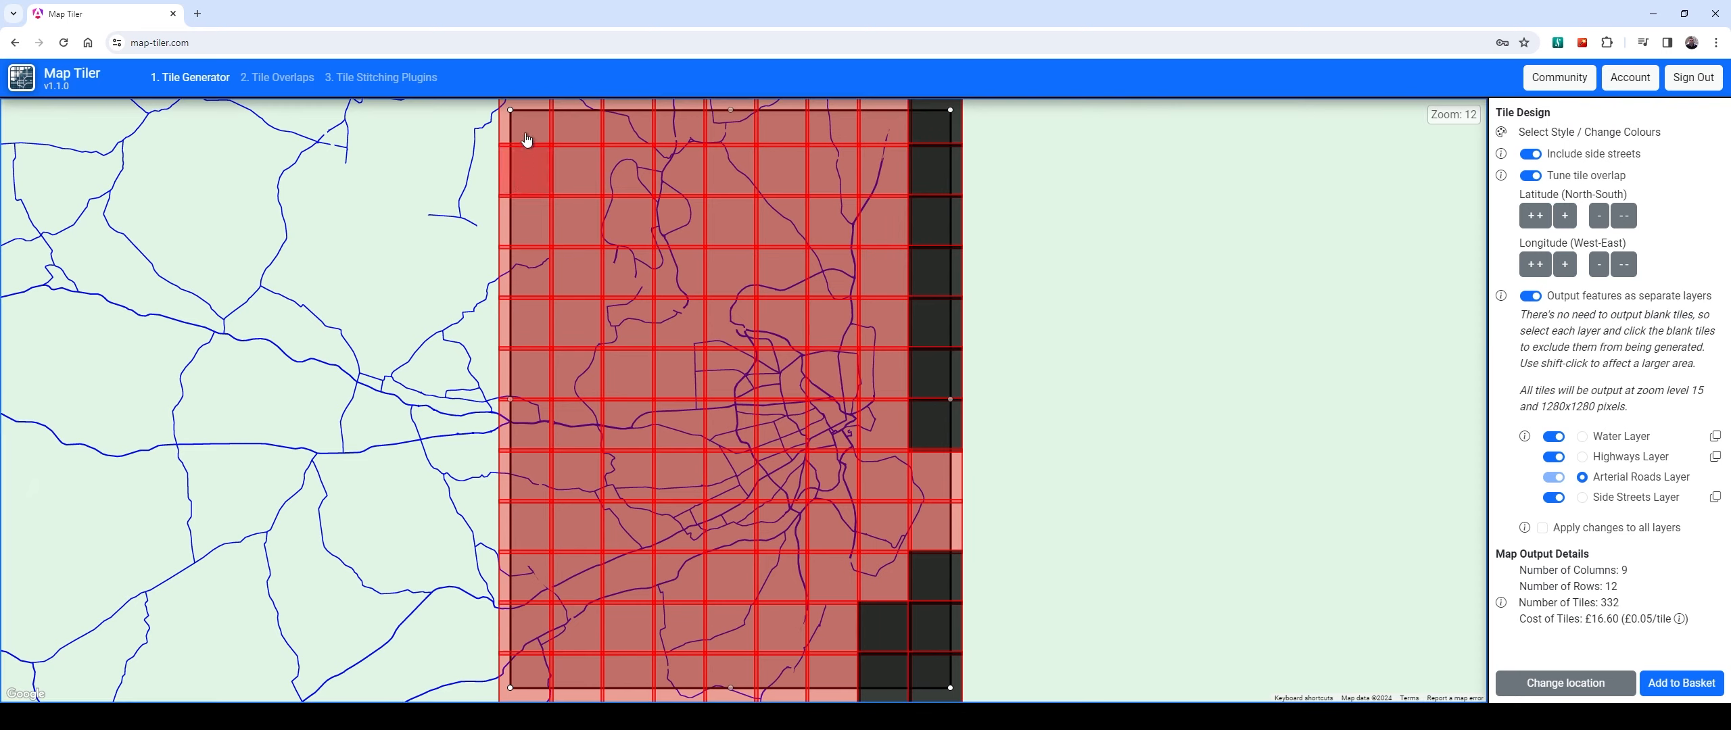
pyautogui.click(540, 227)
pyautogui.click(572, 167)
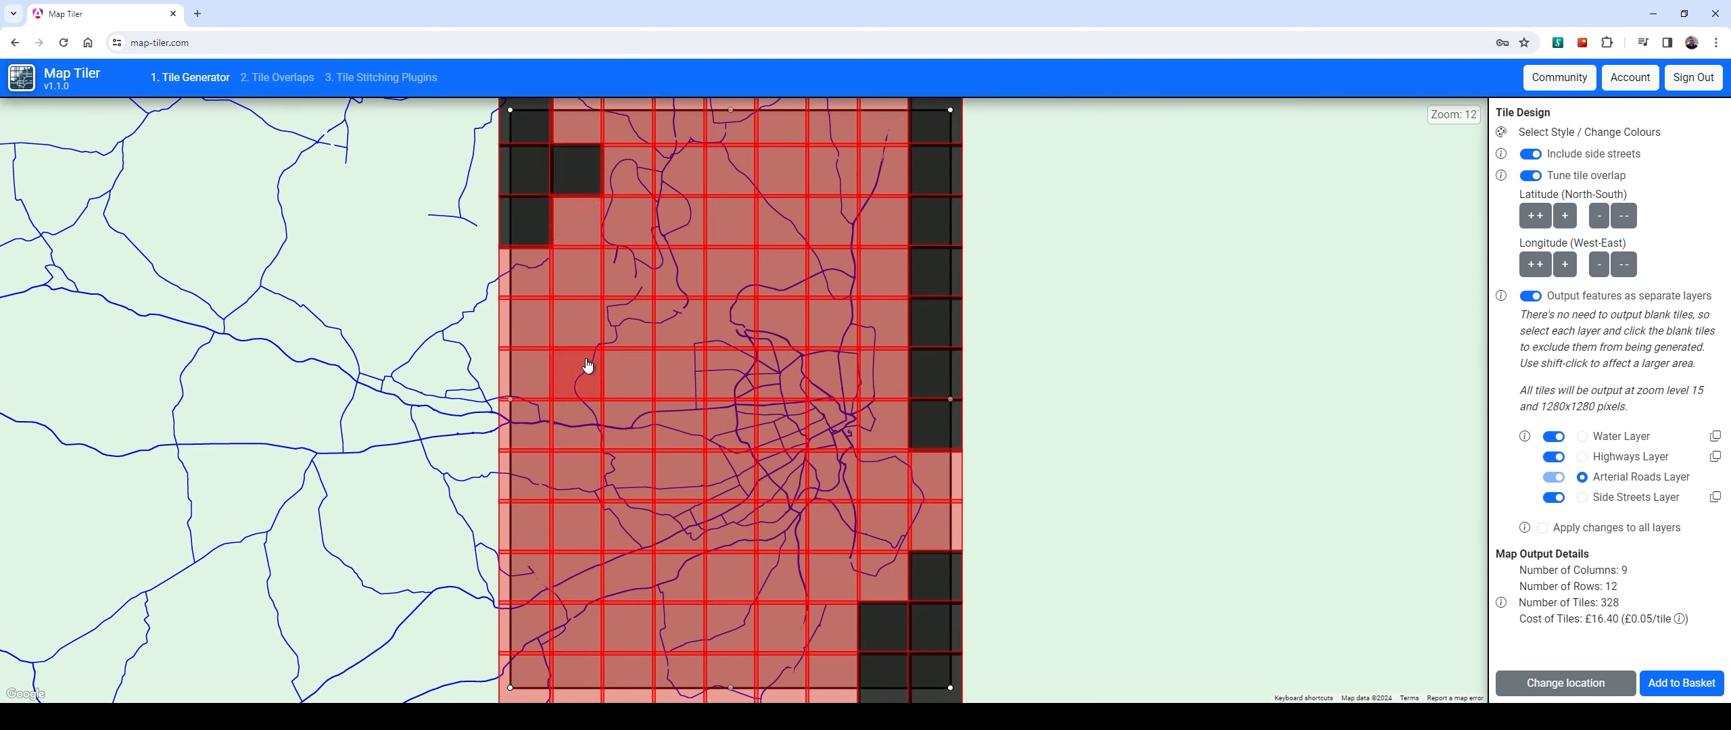
pyautogui.click(565, 271)
pyautogui.click(534, 328)
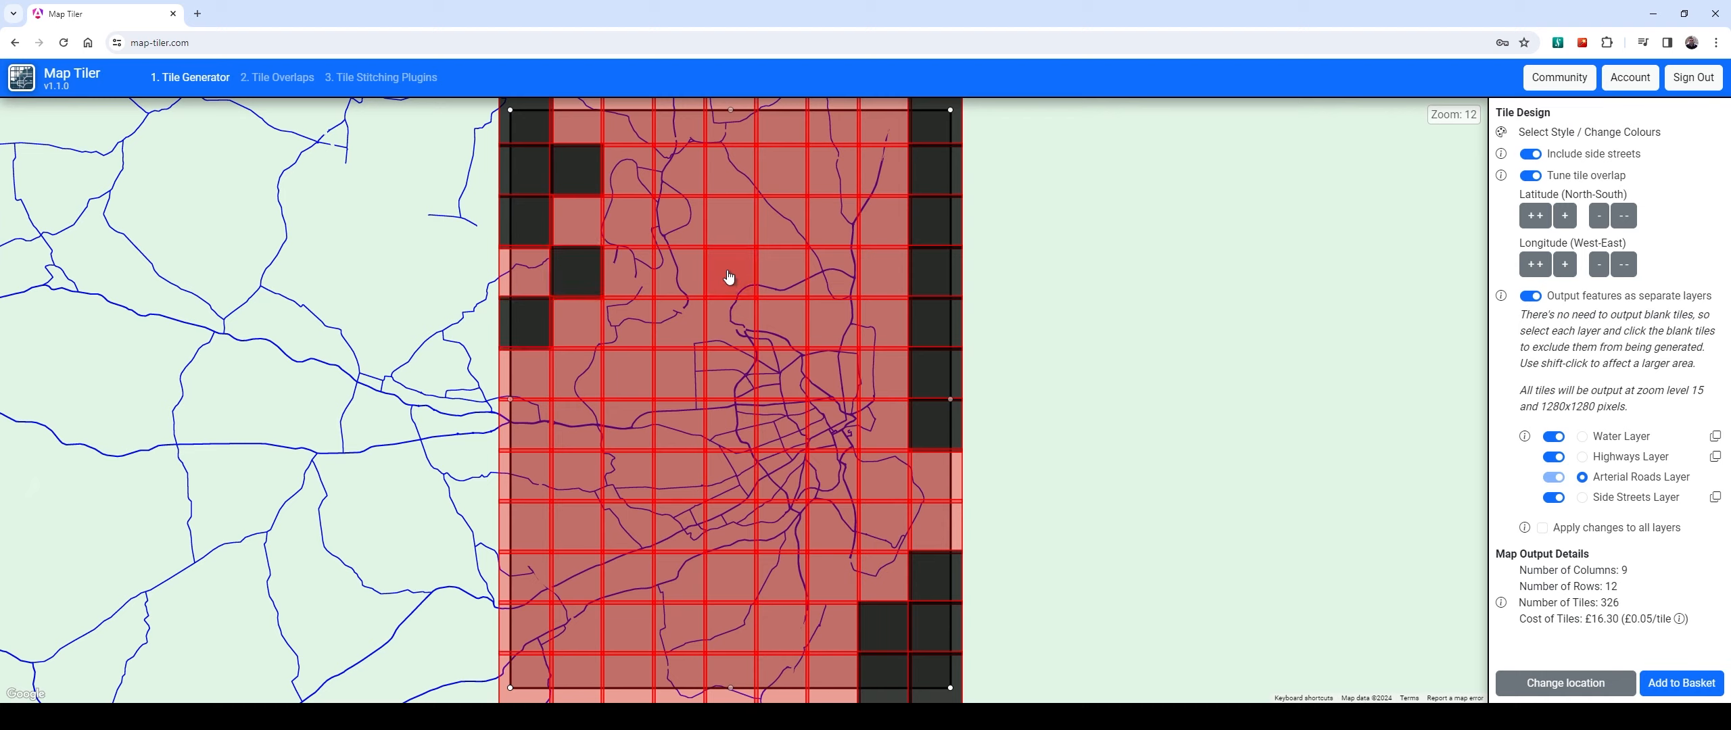
# Exclude the blank arterial road tiles at column five row three, column one row nine, column three row twelve and column eight row four
pyautogui.click(720, 226)
pyautogui.click(526, 534)
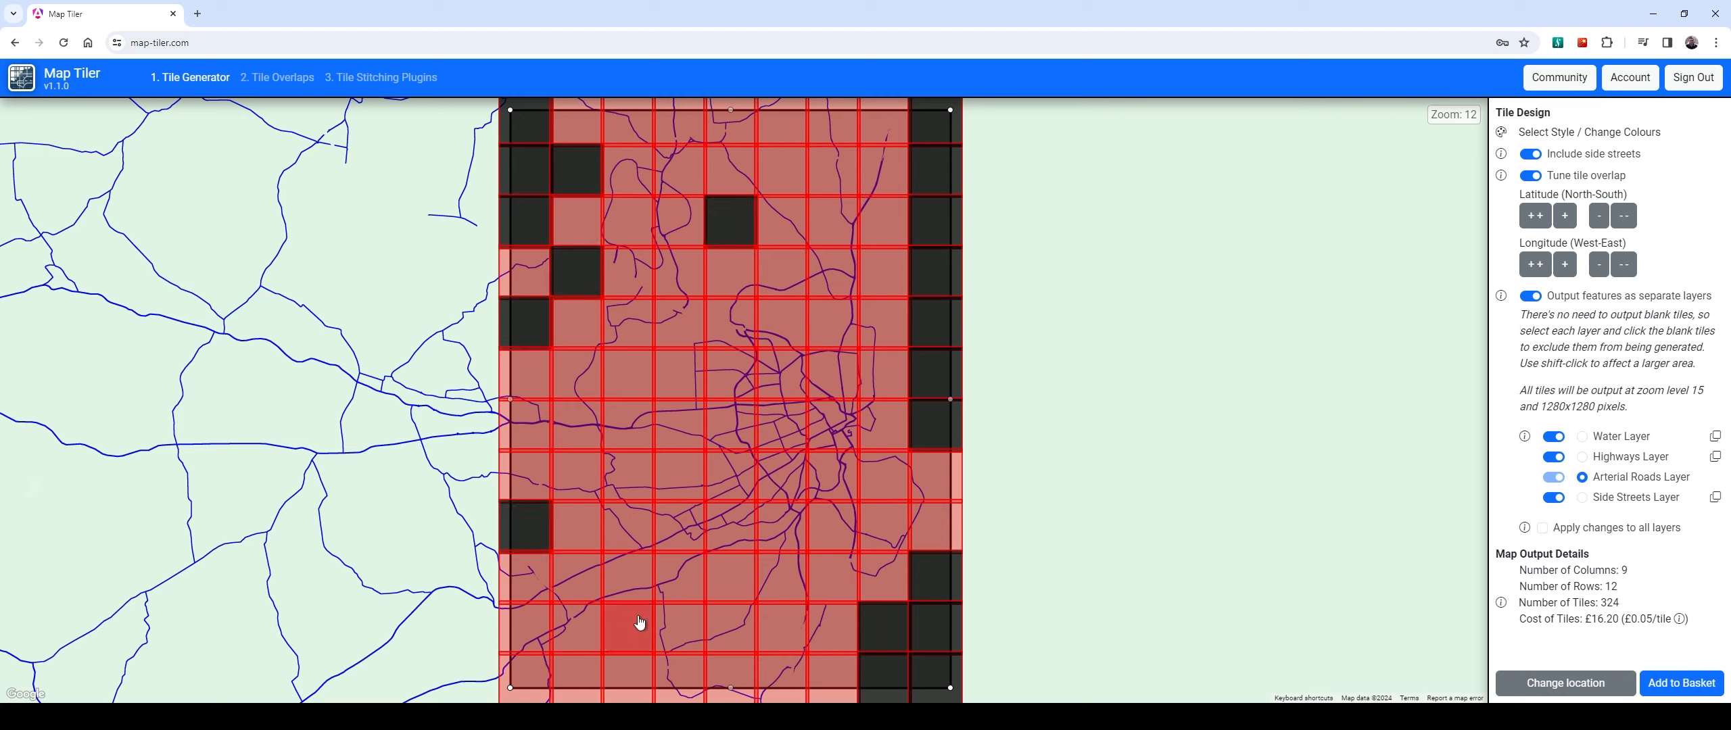
pyautogui.click(625, 680)
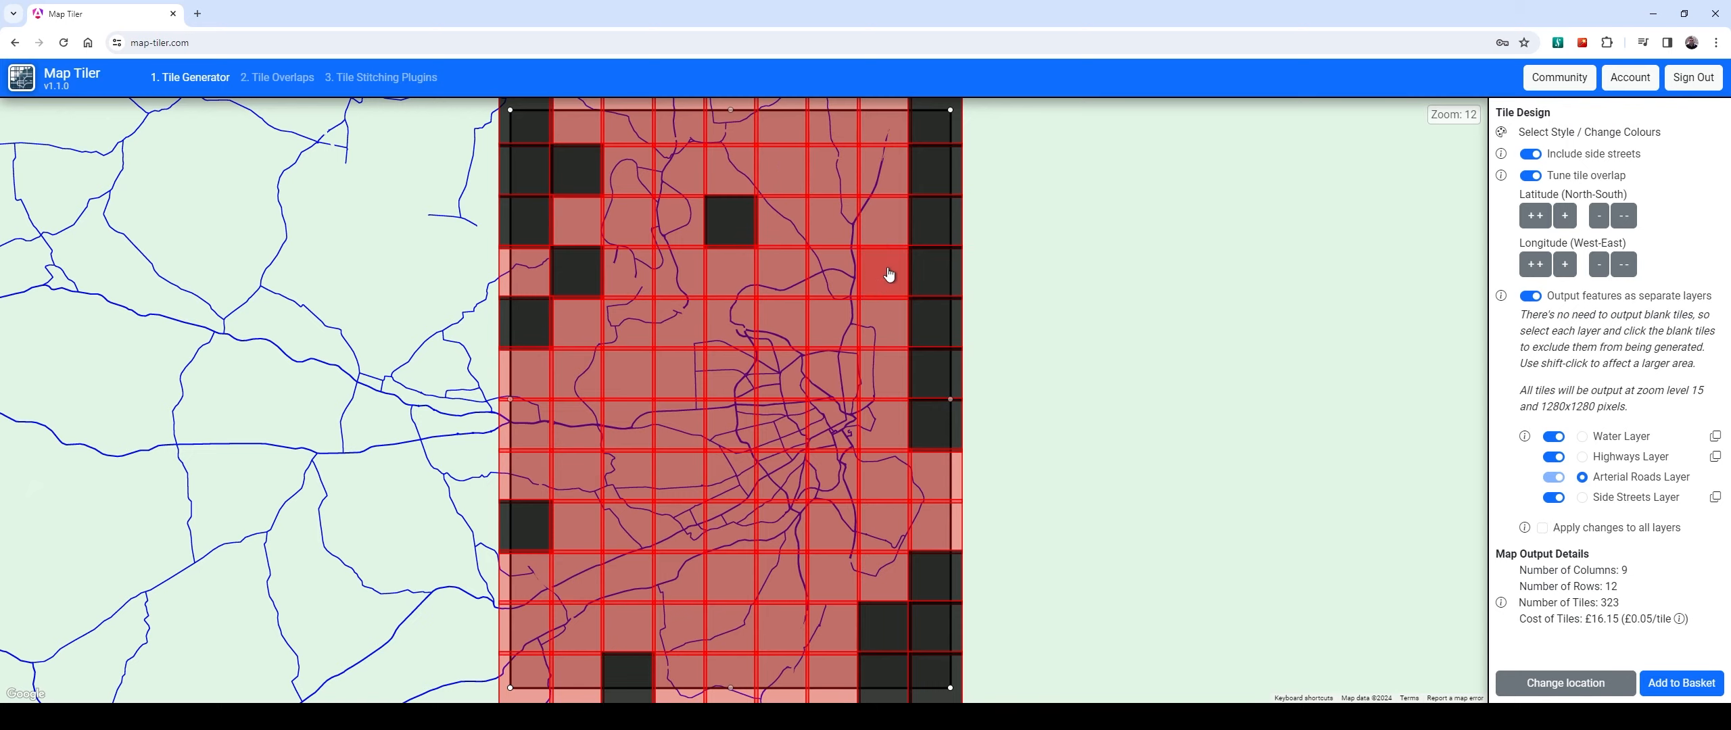
pyautogui.scroll(1, 861, 272)
pyautogui.scroll(1, 861, 272)
pyautogui.click(900, 294)
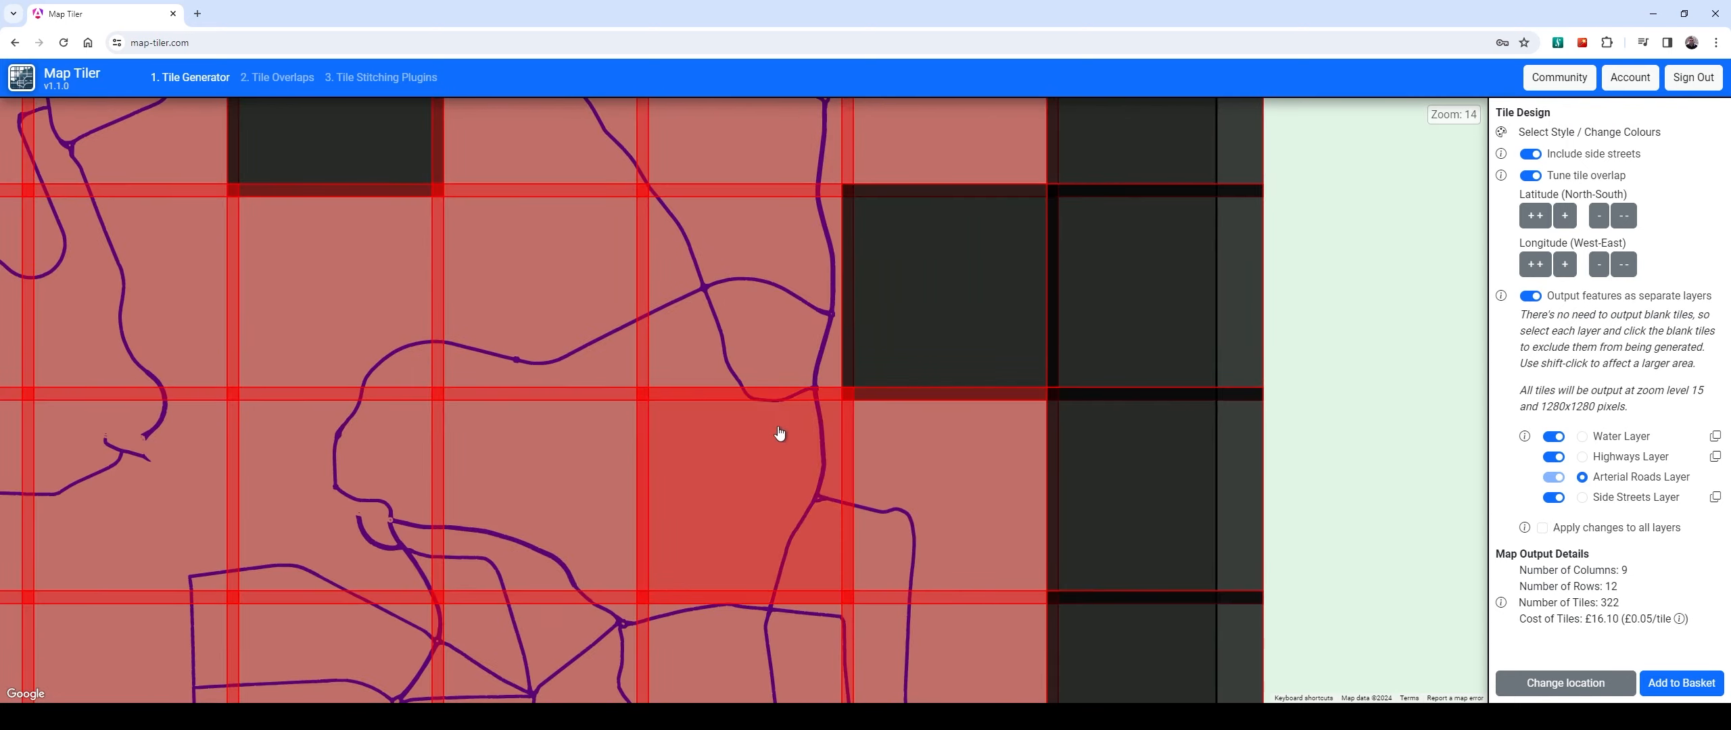
pyautogui.scroll(-2, 771, 437)
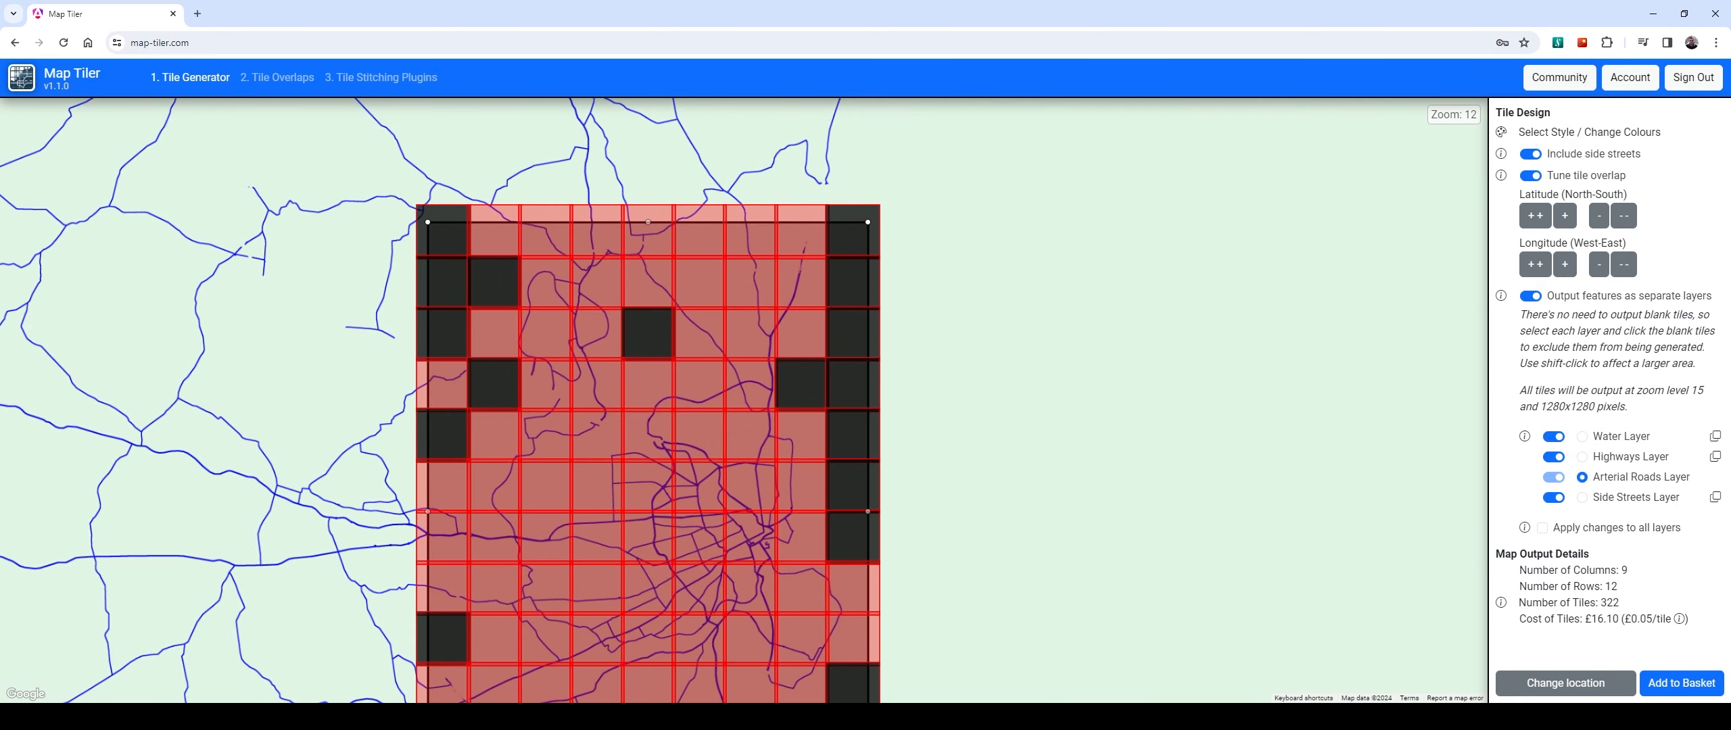
# Add the map to the basket under the name Aberdeen and open the basket
pyautogui.click(1681, 684)
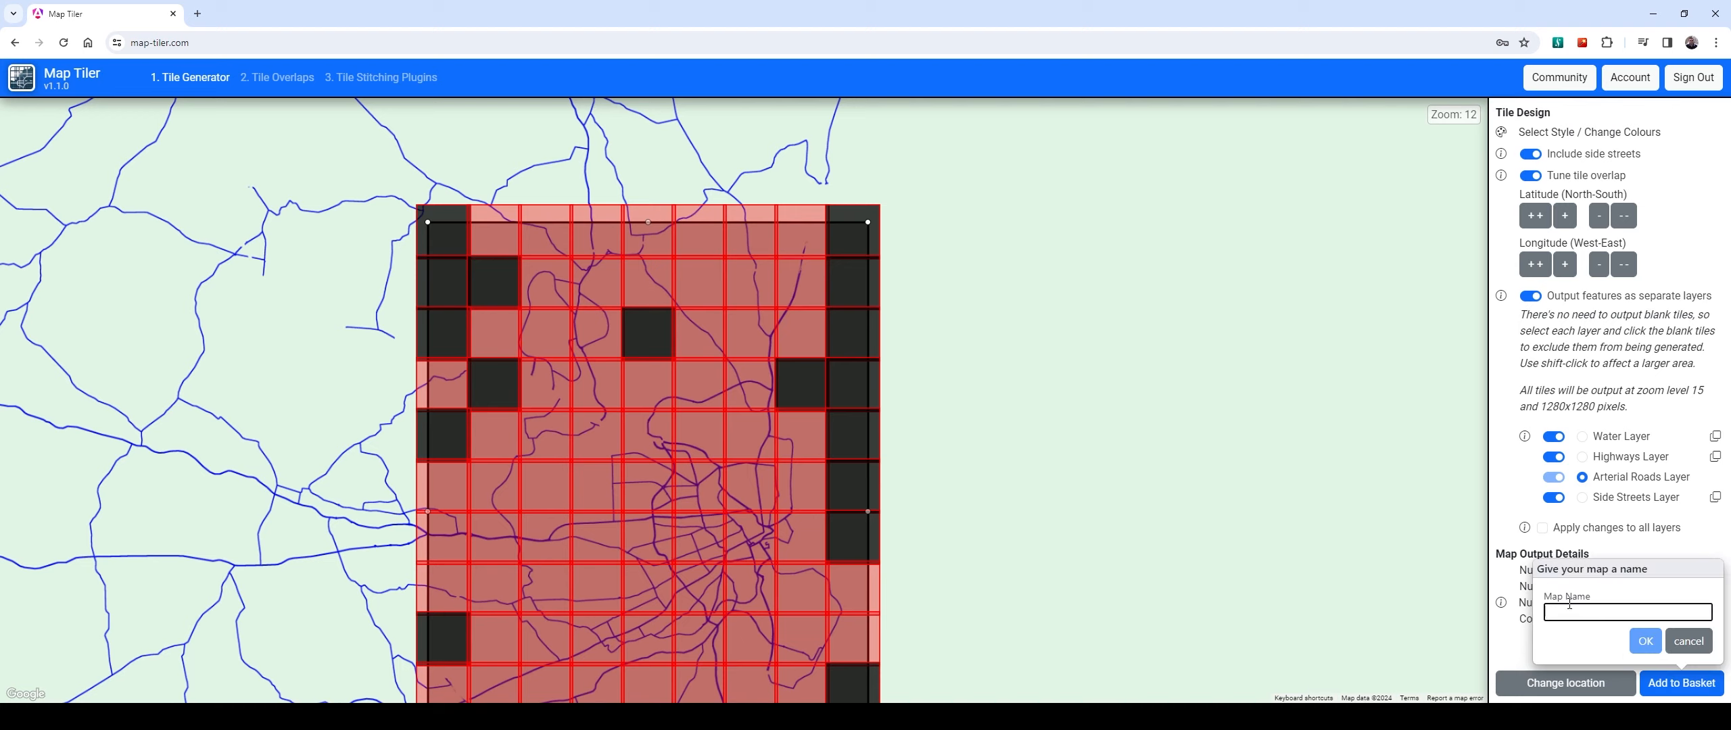
pyautogui.write('Aberdeen')
pyautogui.click(1648, 642)
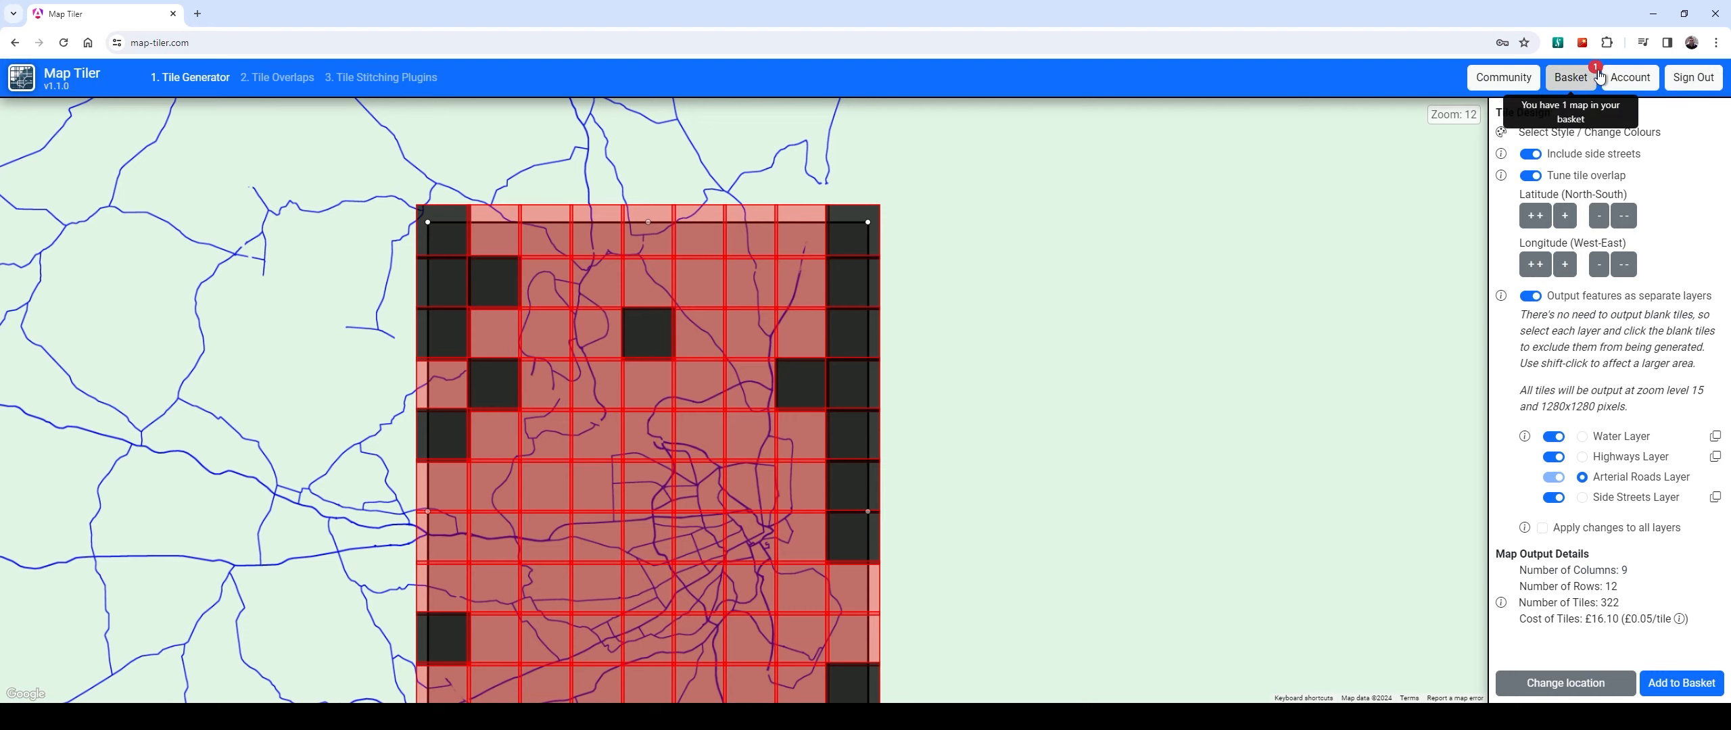
pyautogui.click(1576, 79)
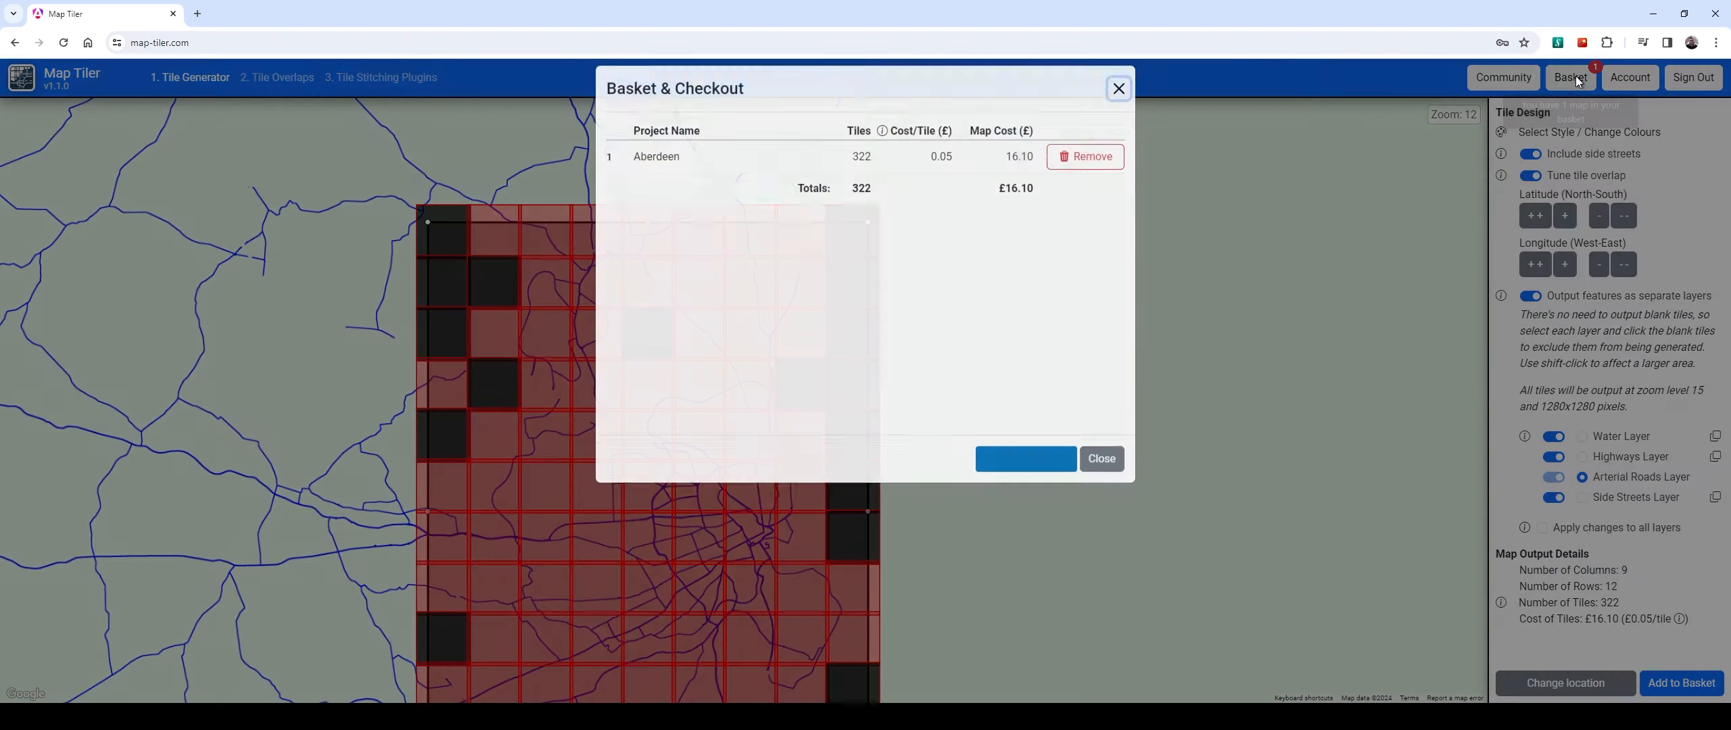